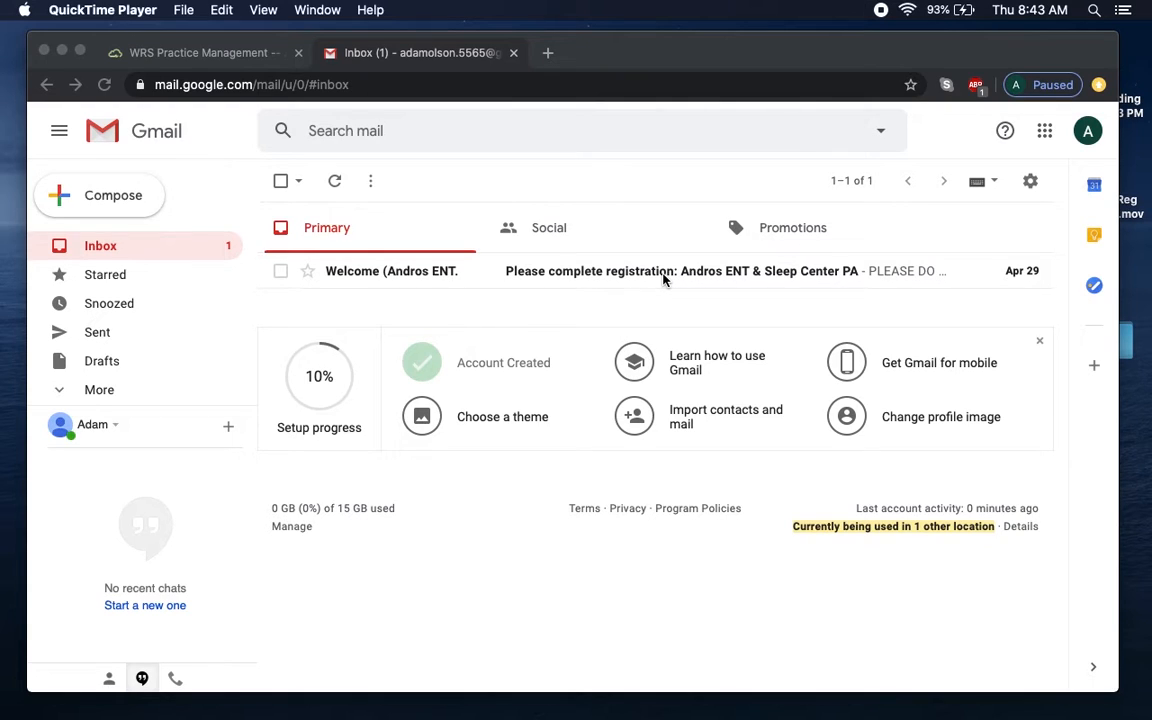
# Open the Andros ENT 'Please complete registration' email in Gmail and follow its Complete Registration link.
pyautogui.click(663, 280)
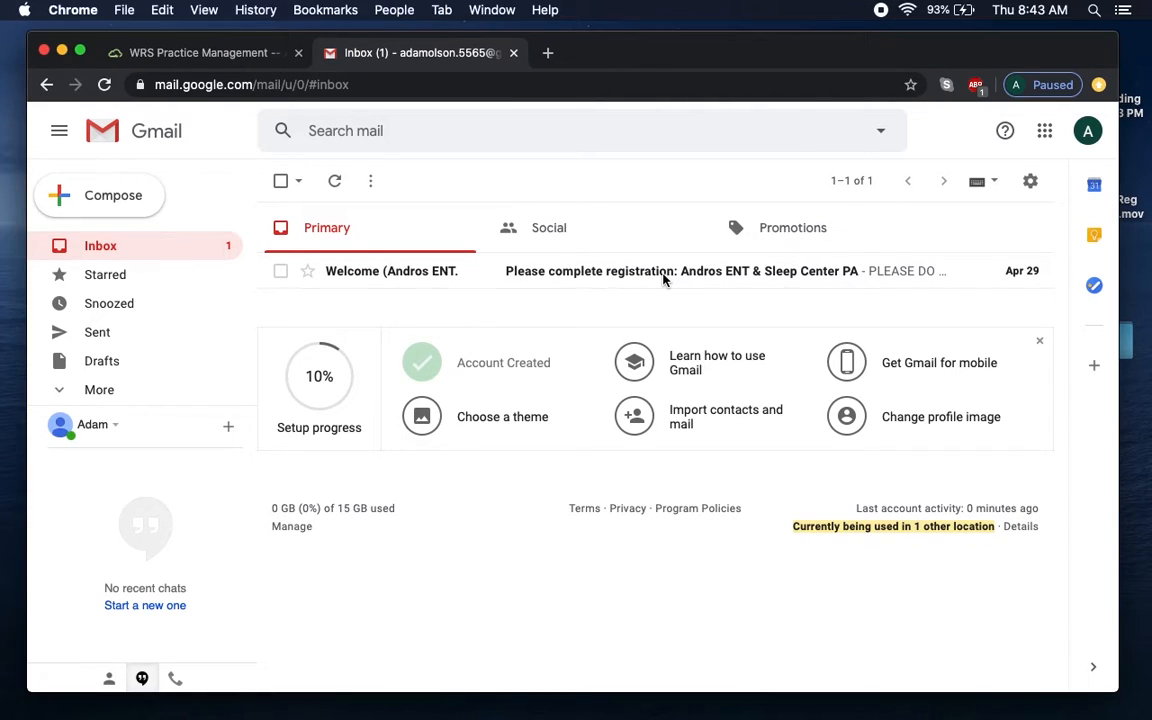
pyautogui.click(661, 281)
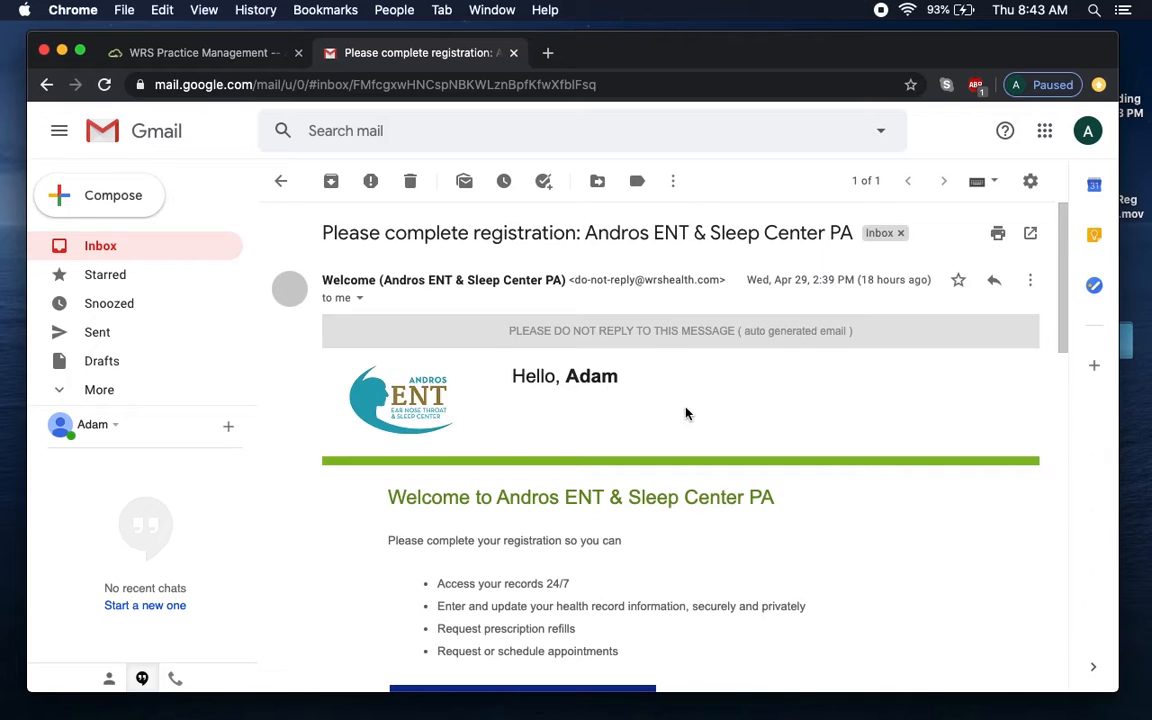
pyautogui.moveTo(1059, 327); pyautogui.dragTo(1065, 432)
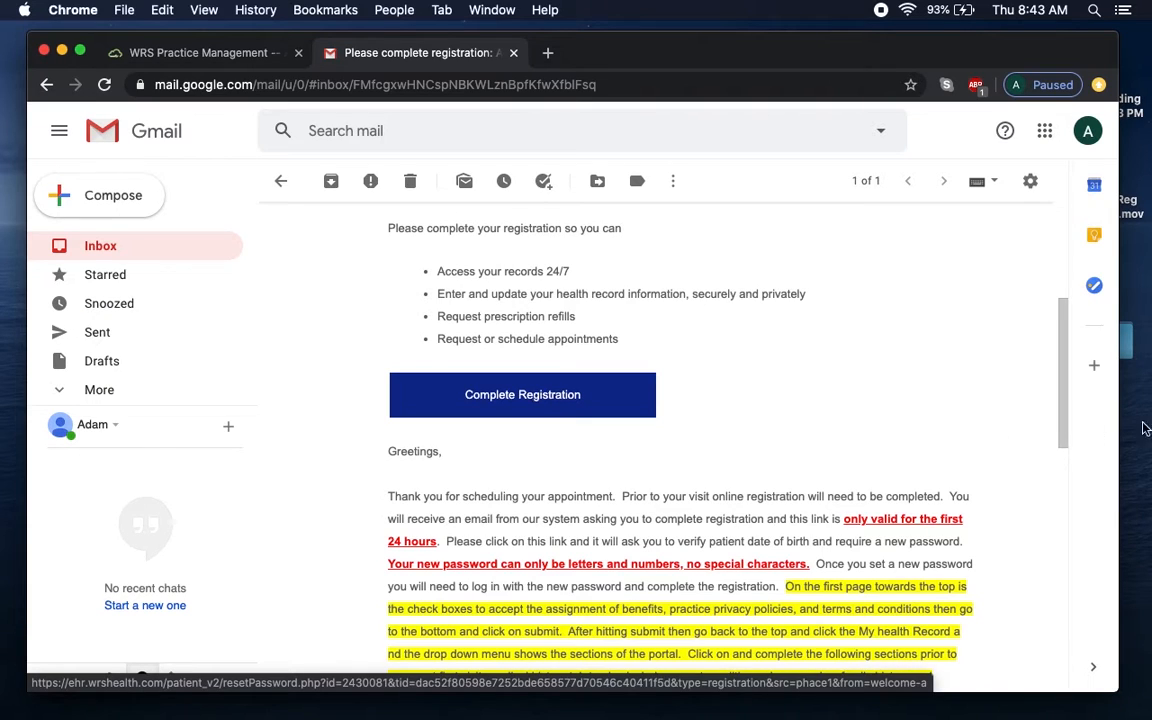
pyautogui.moveTo(1067, 368); pyautogui.dragTo(1065, 418)
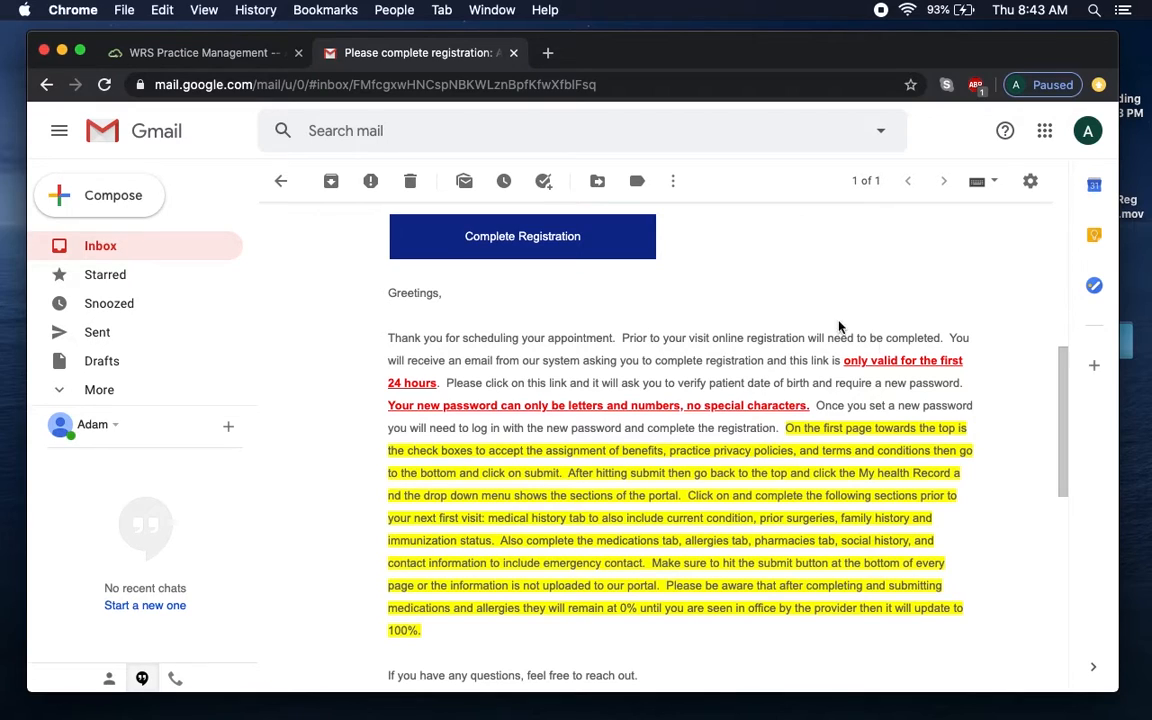
pyautogui.click(548, 243)
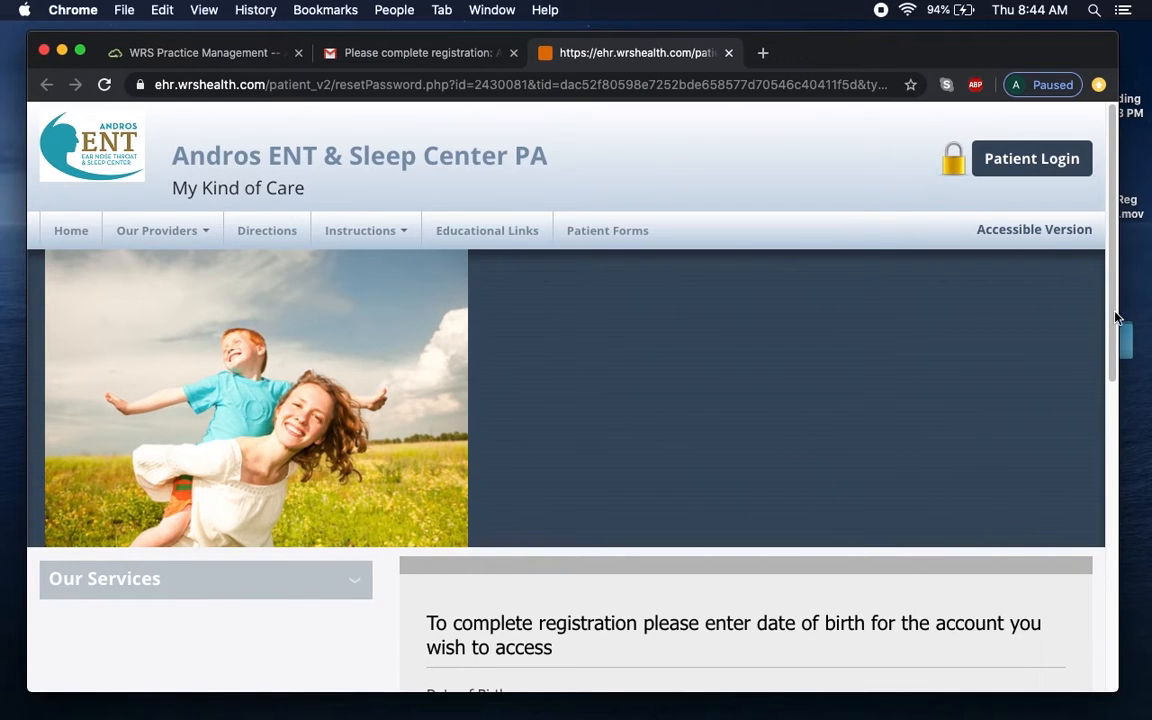
pyautogui.moveTo(1113, 314); pyautogui.dragTo(1113, 442)
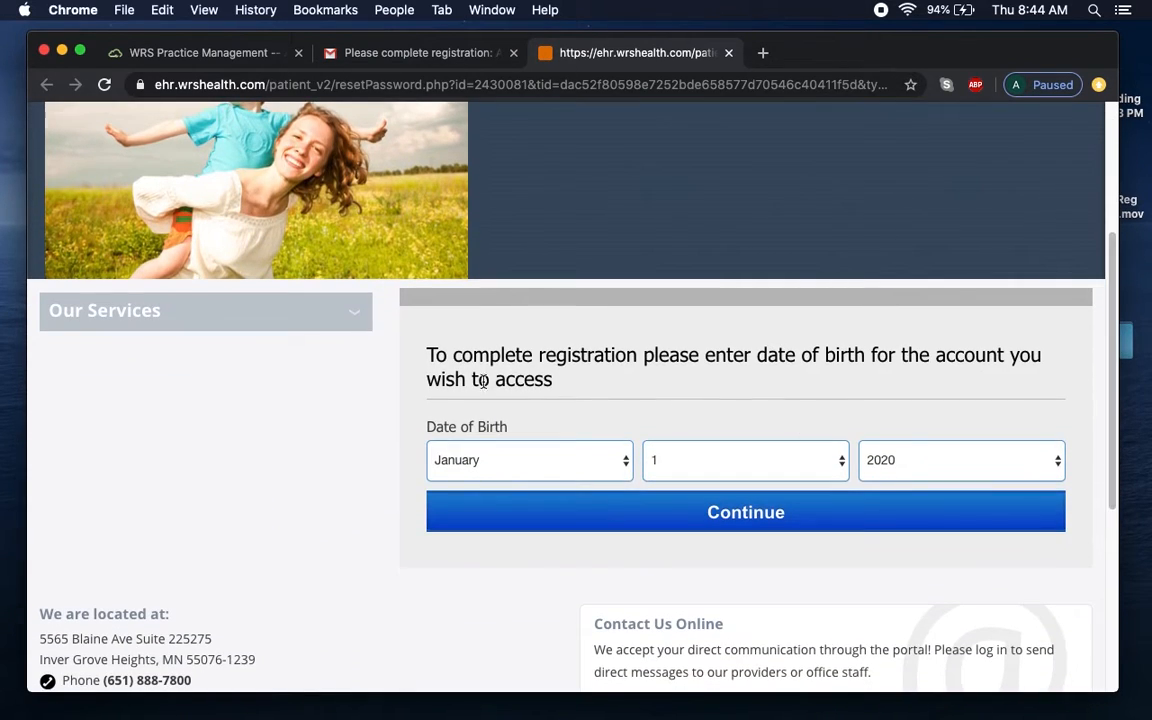
pyautogui.click(555, 470)
pyautogui.click(505, 560)
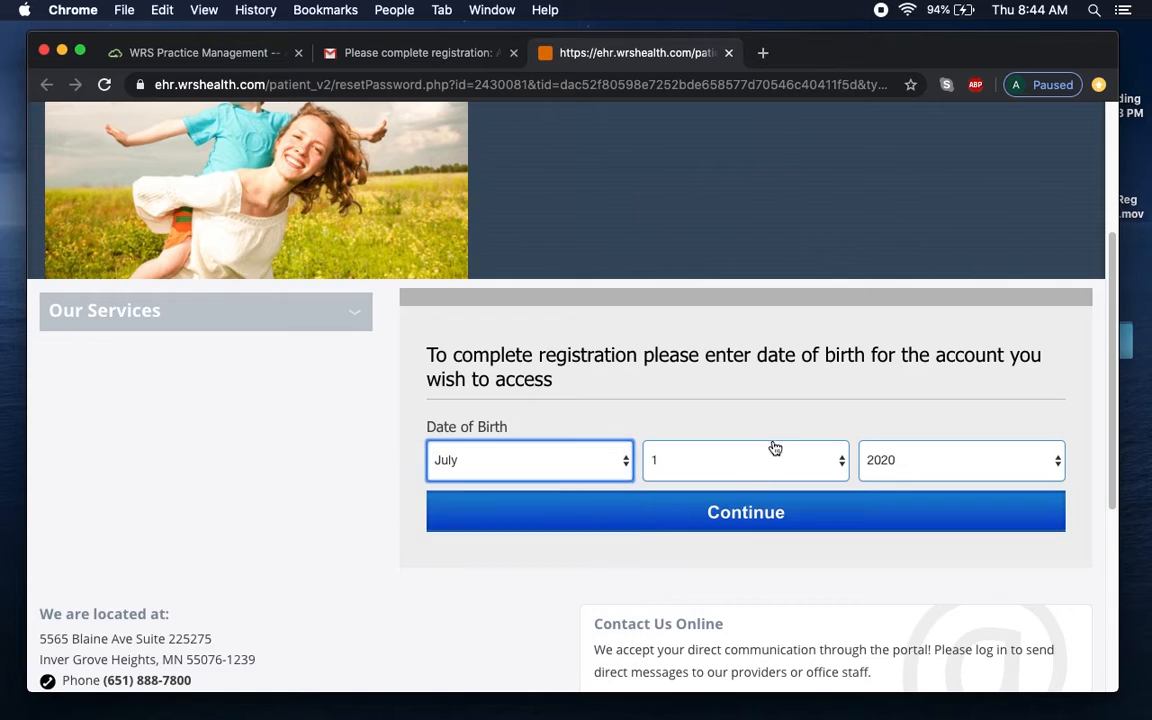
pyautogui.click(775, 452)
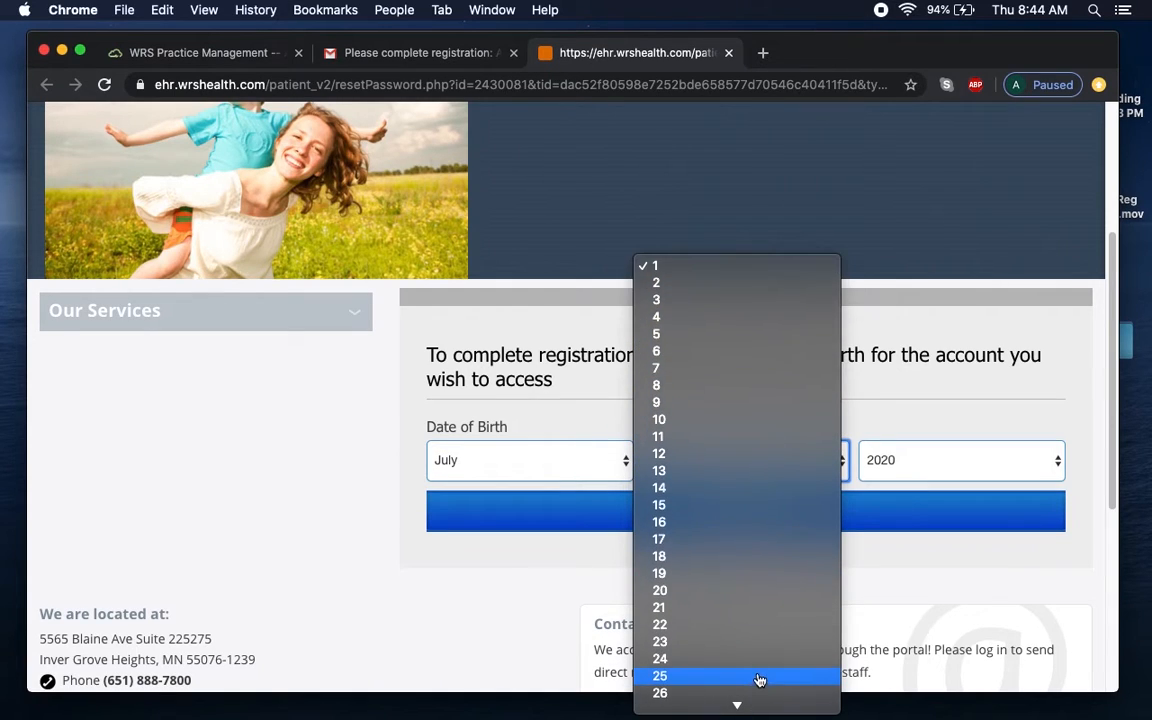
pyautogui.click(760, 692)
pyautogui.click(912, 465)
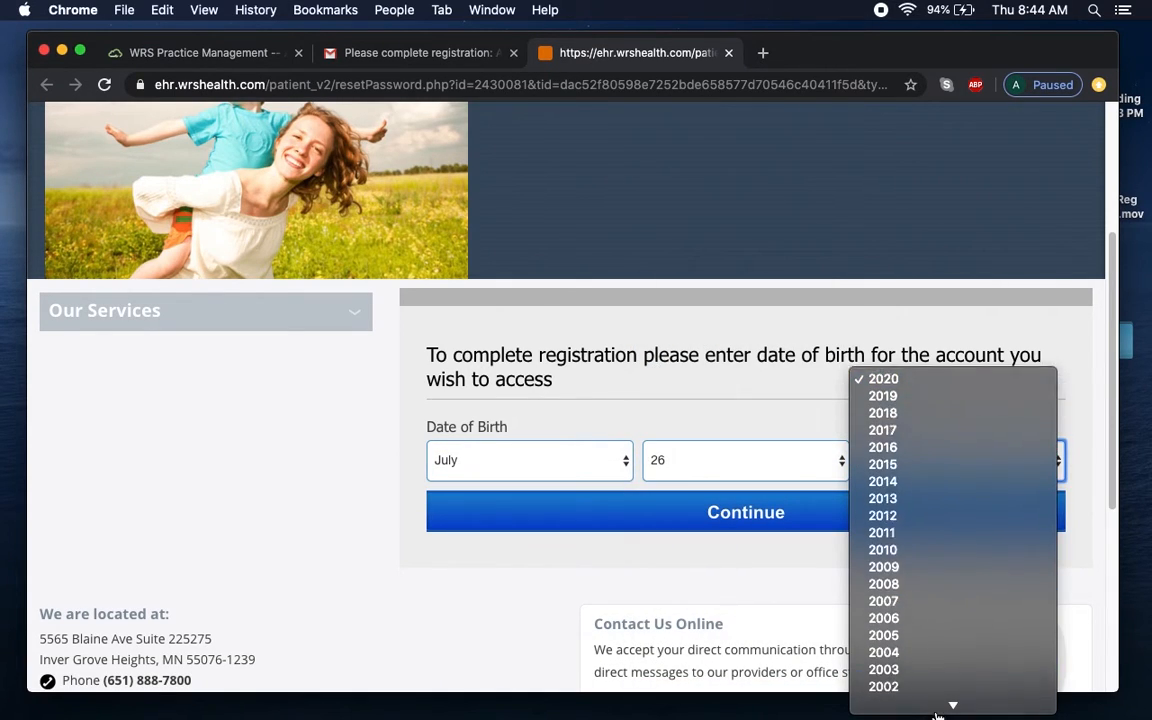
pyautogui.moveTo(950, 705)
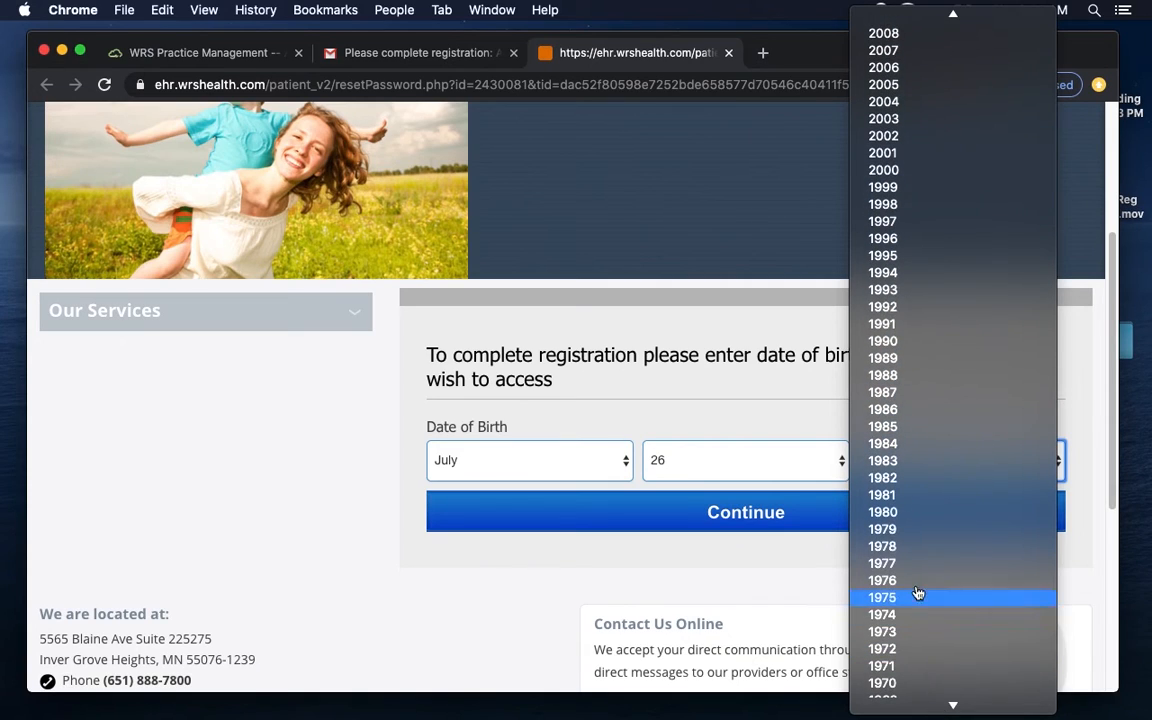
pyautogui.click(913, 581)
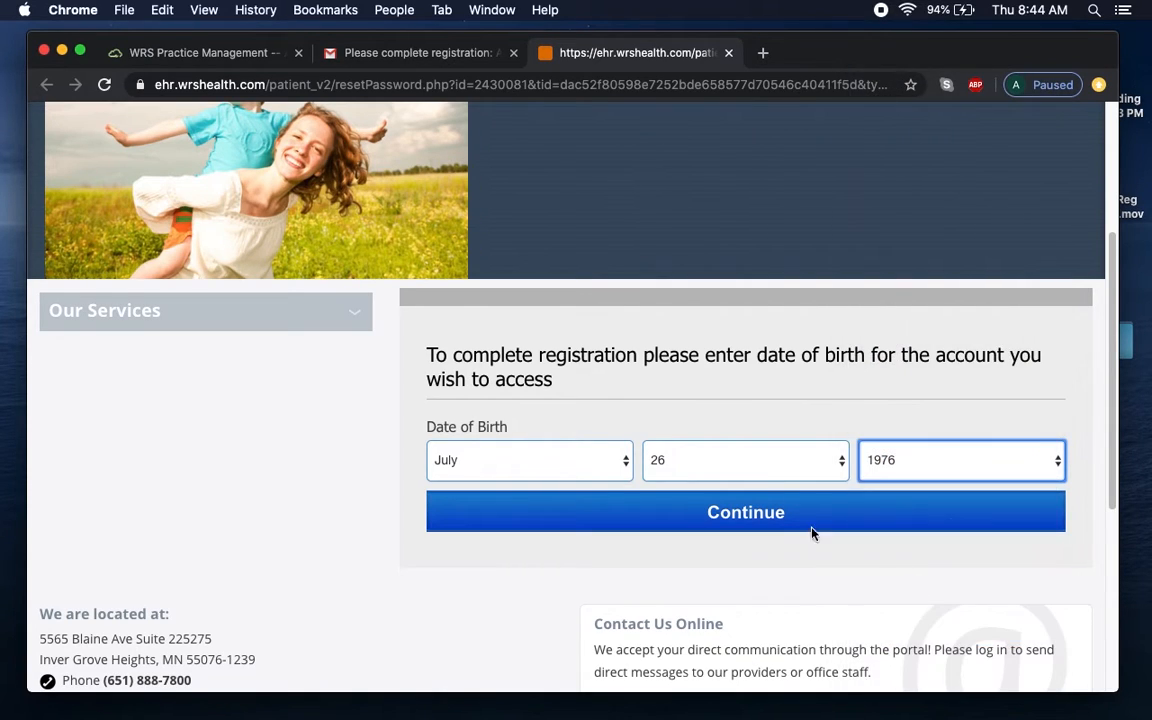
pyautogui.click(746, 512)
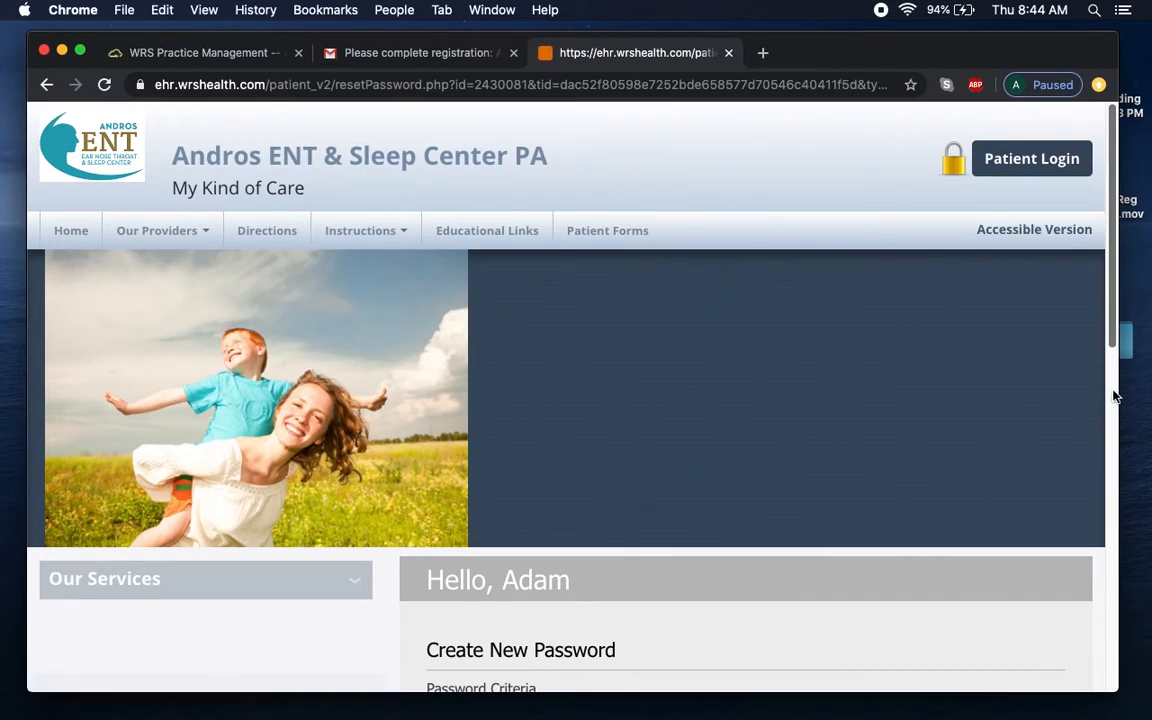
# Create and confirm a new account password, declining the browser's offer to save it.
pyautogui.scroll(-5, 1000, 400)
pyautogui.click(823, 434)
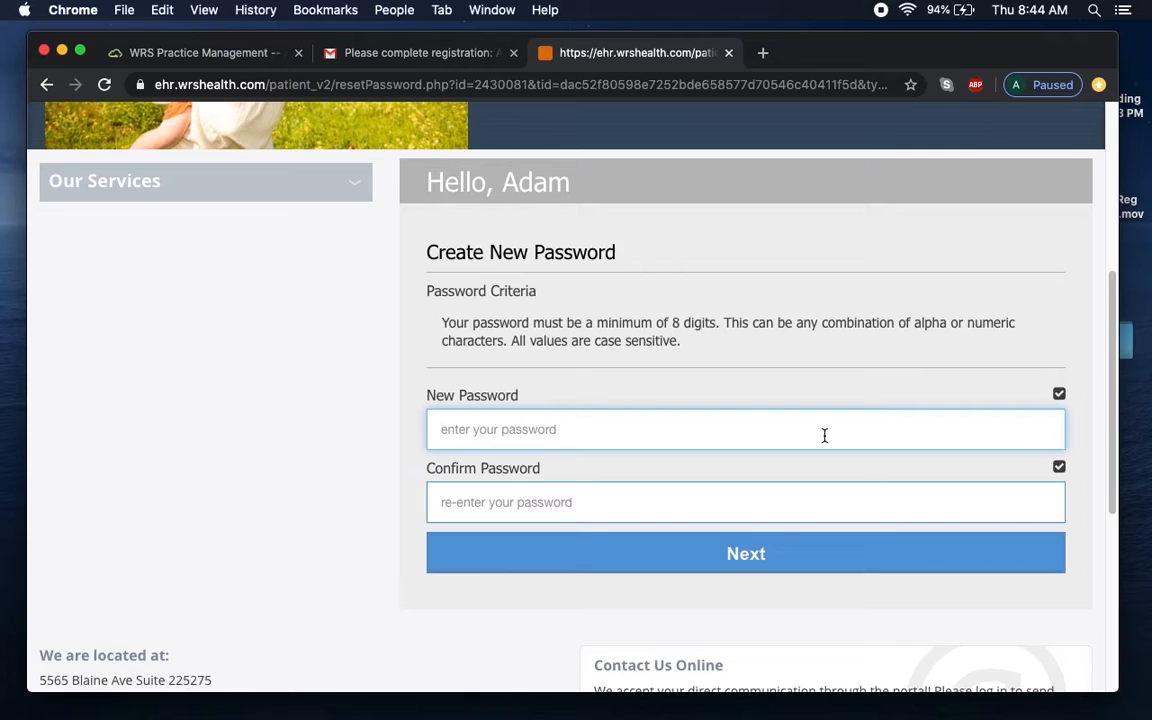
pyautogui.write('•••••••')
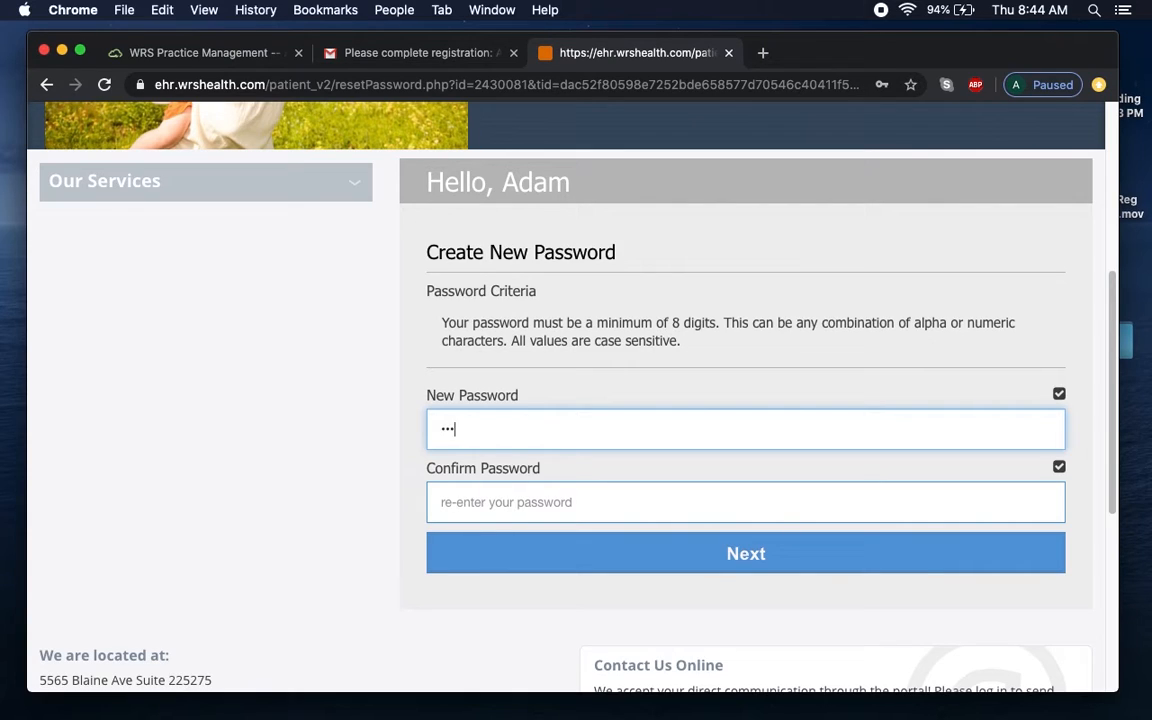
pyautogui.write('•••')
pyautogui.press('Tab')
pyautogui.write('•••••••')
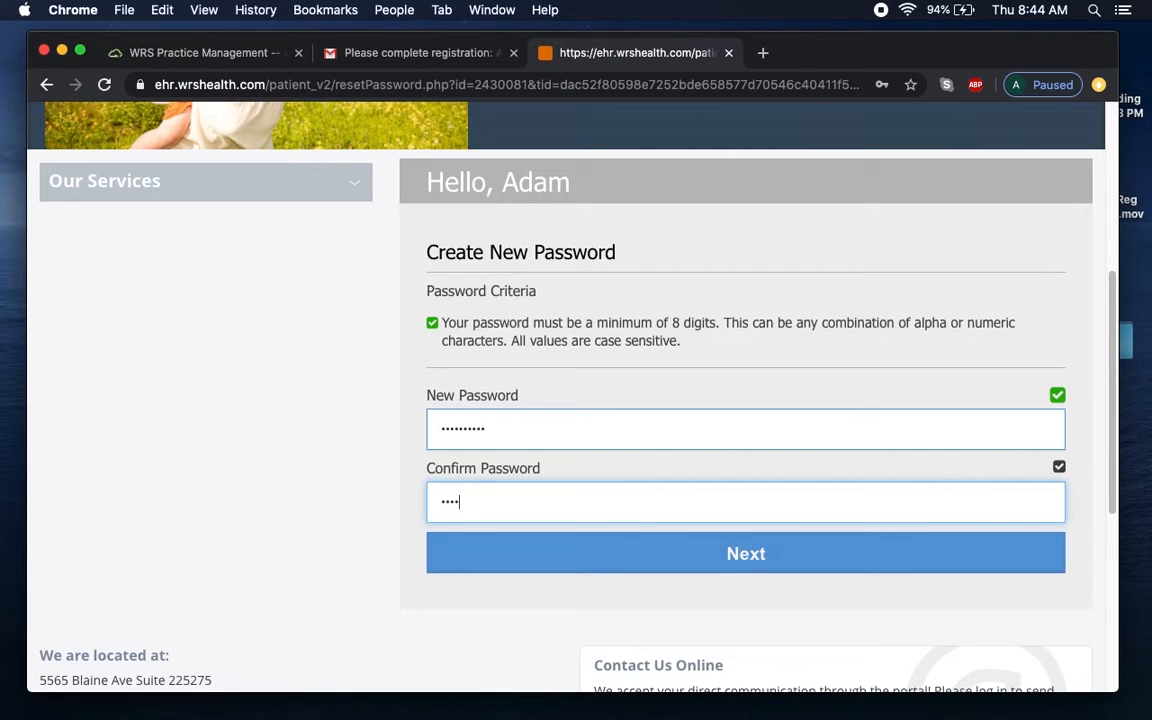
pyautogui.write('•••')
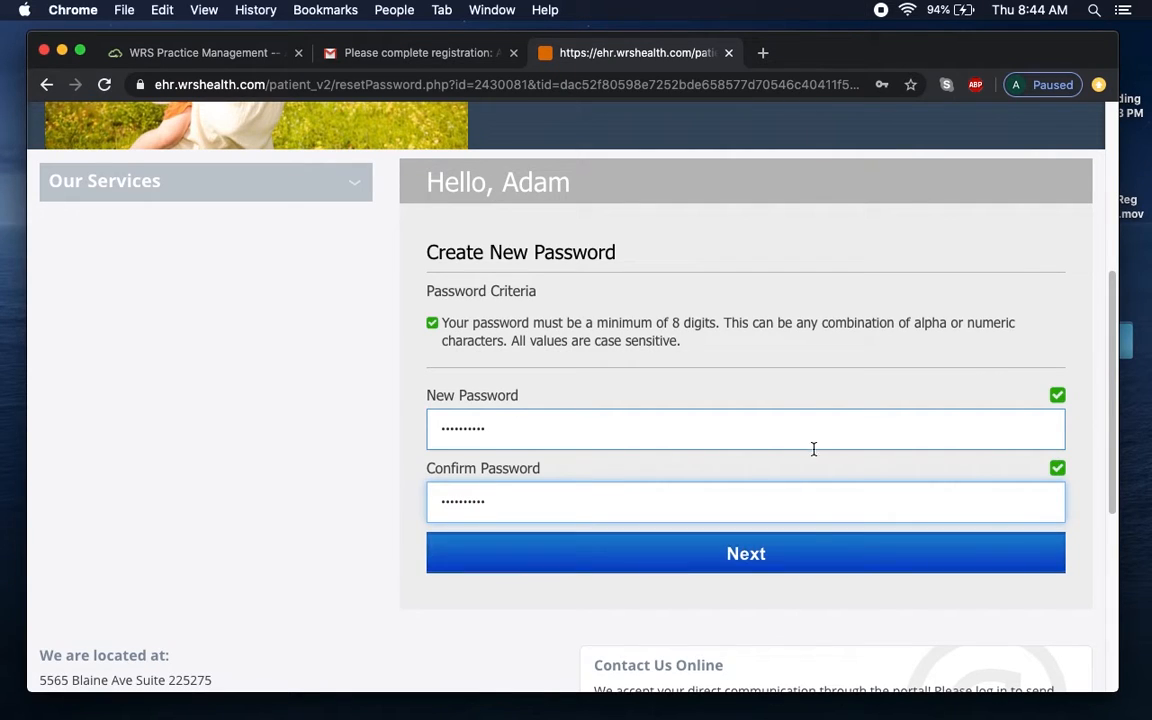
pyautogui.click(792, 554)
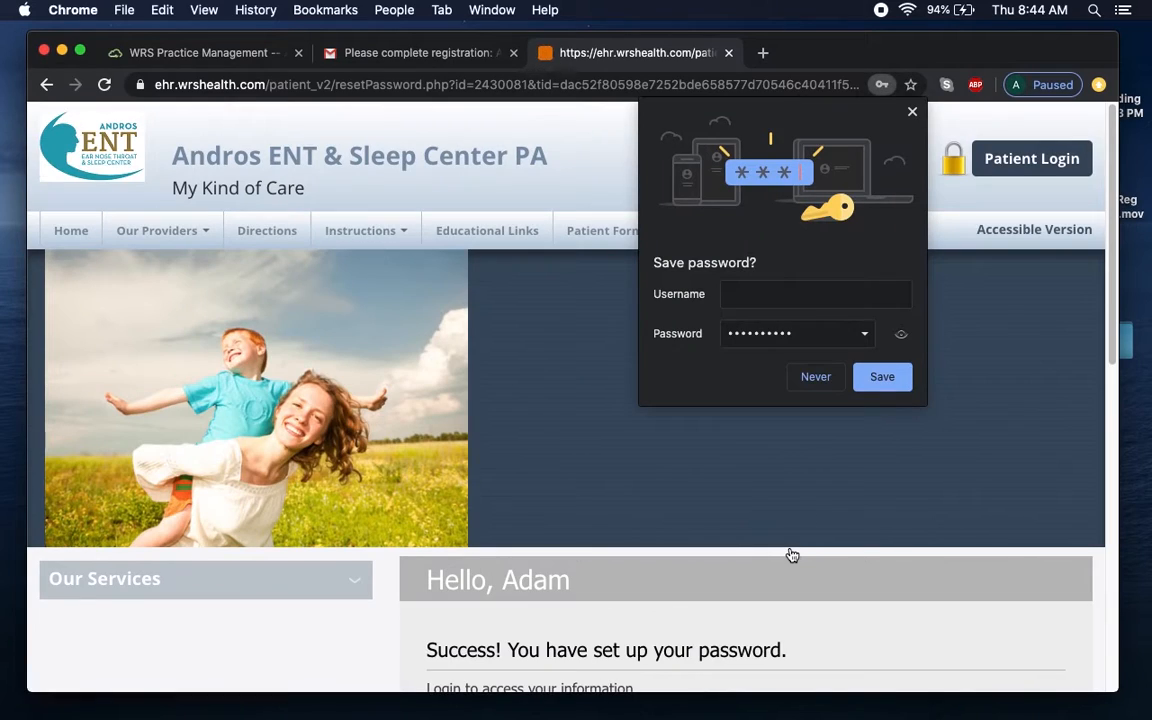
pyautogui.click(912, 112)
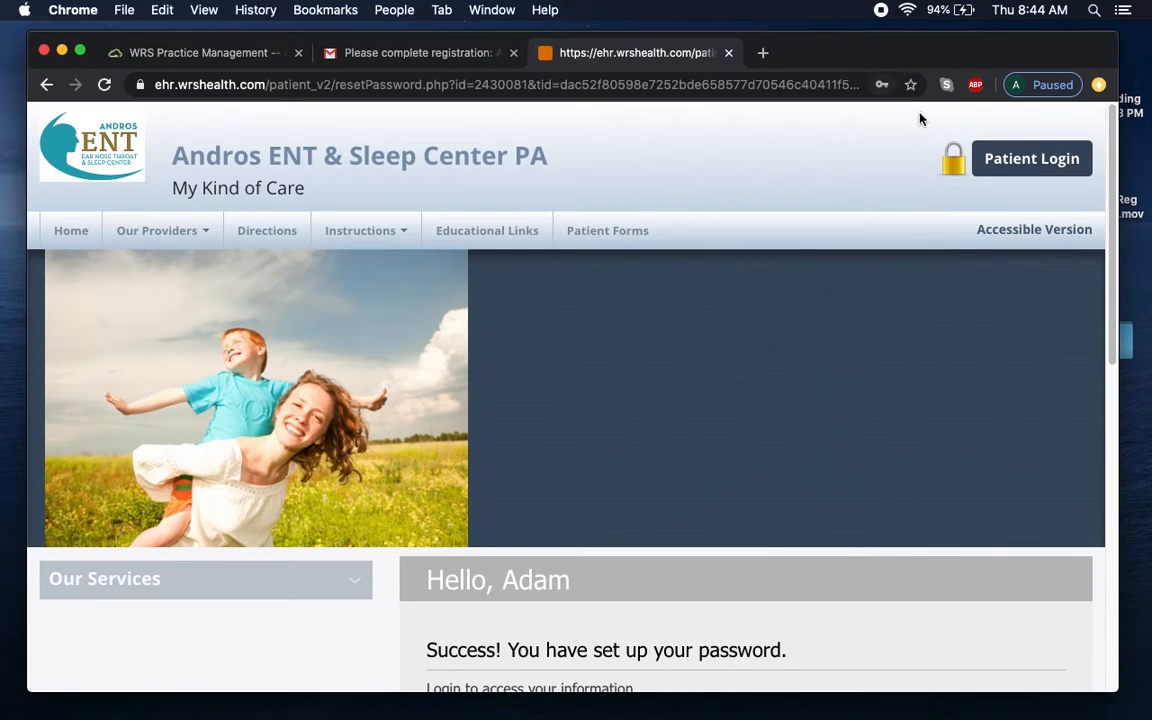
# Log in to the portal with the new password and scroll down to the policy checkboxes.
pyautogui.moveTo(1116, 339); pyautogui.dragTo(1122, 503)
pyautogui.click(658, 427)
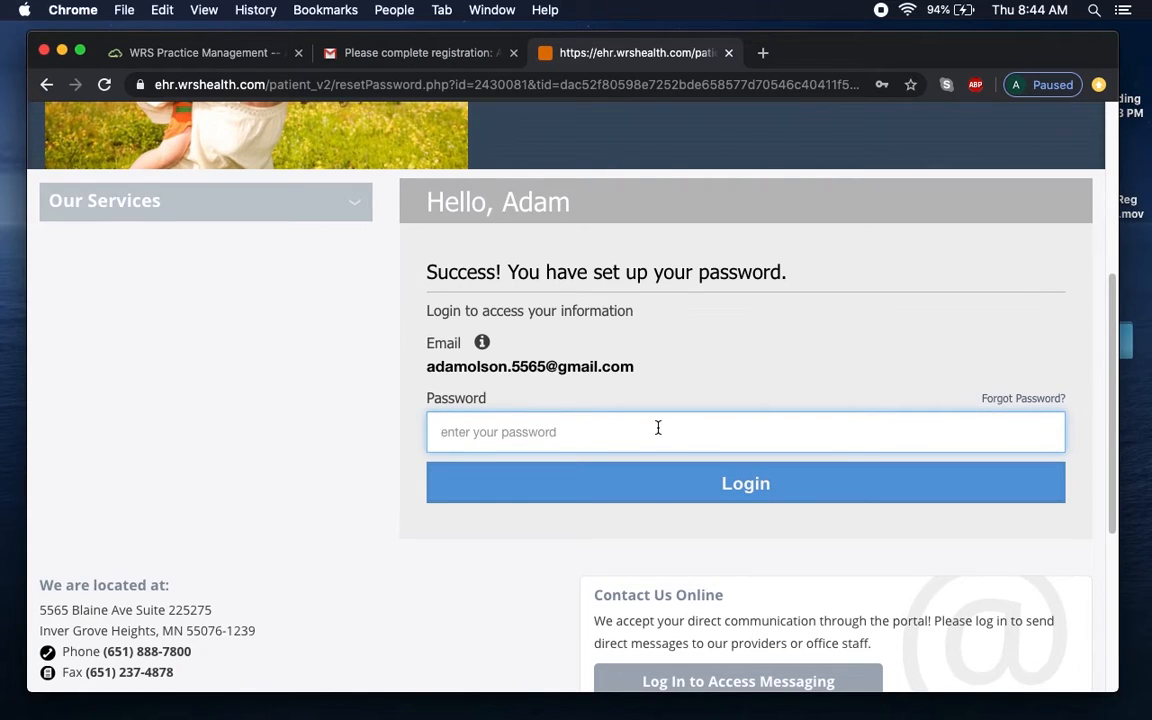
pyautogui.write('•••••••••')
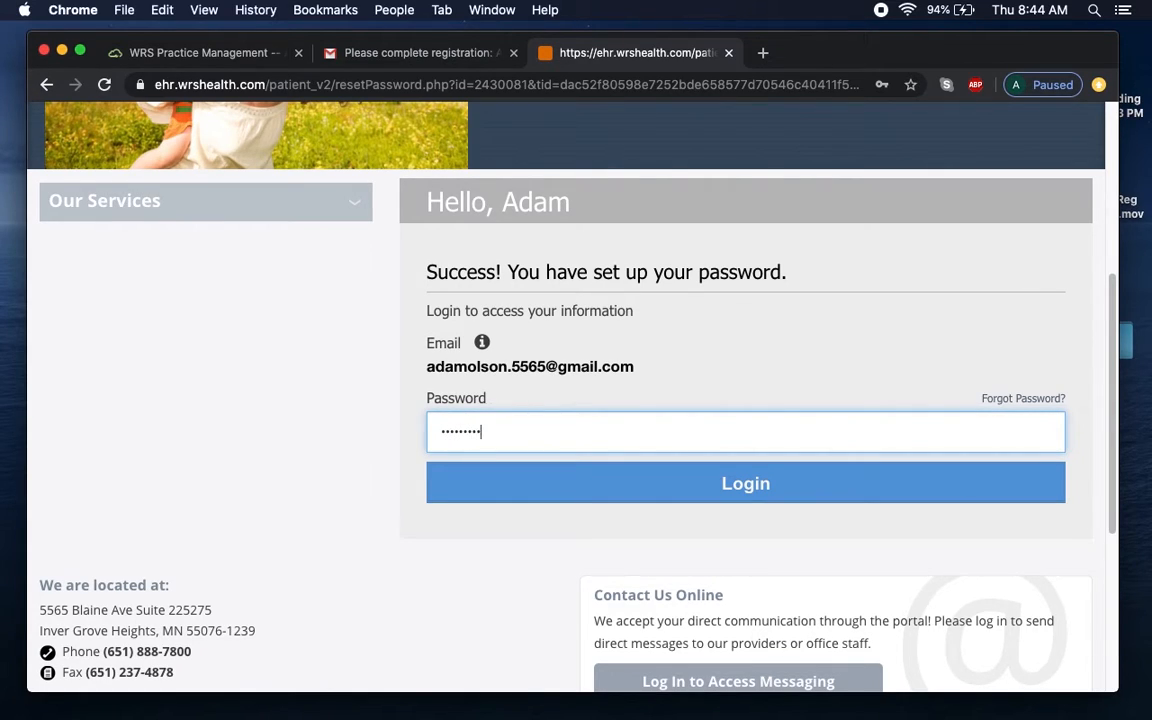
pyautogui.write('•')
pyautogui.click(664, 497)
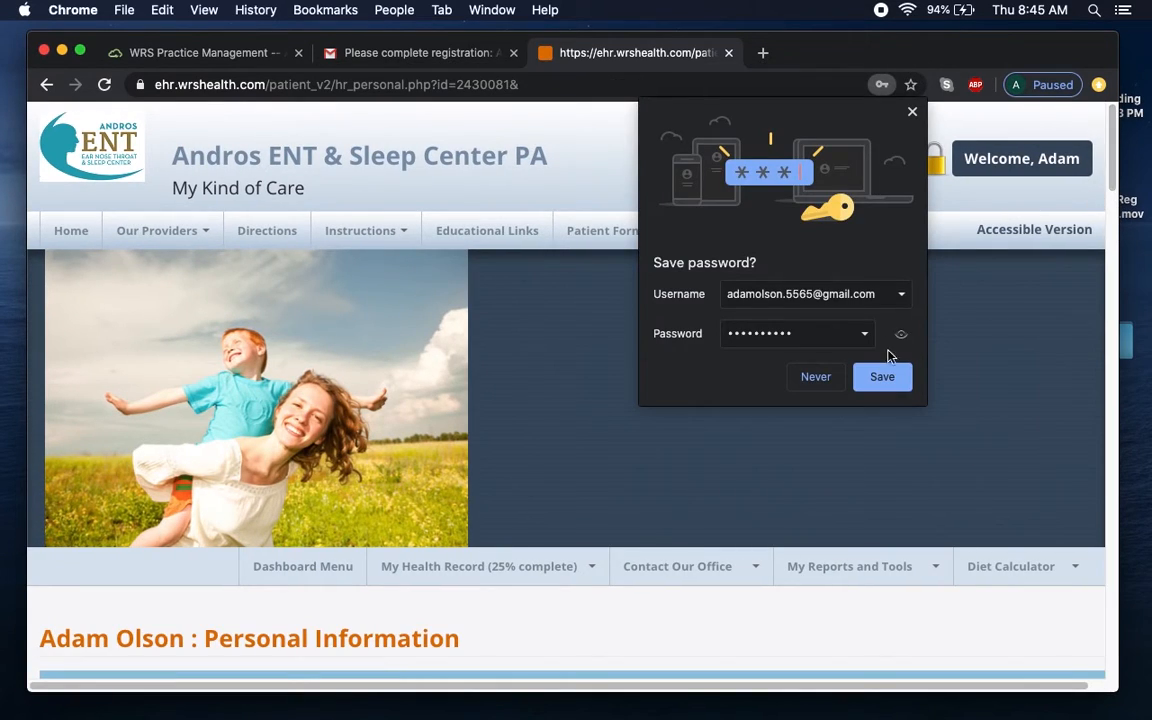
pyautogui.click(913, 114)
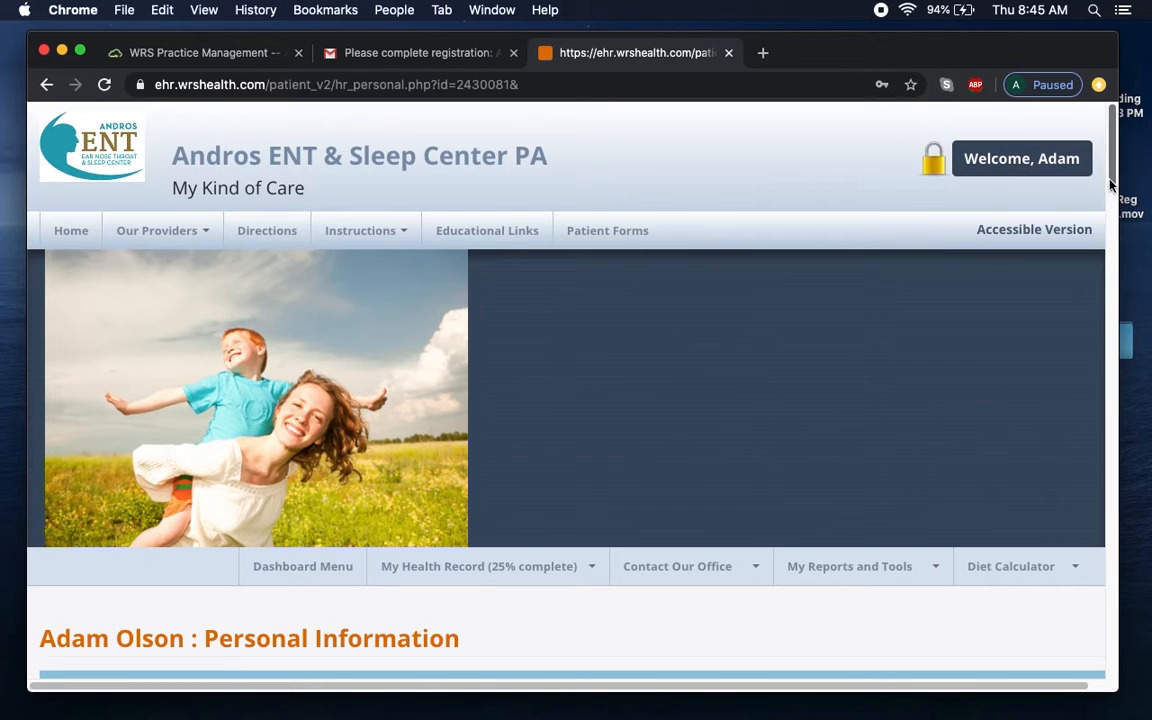
pyautogui.moveTo(1111, 180); pyautogui.dragTo(1106, 279)
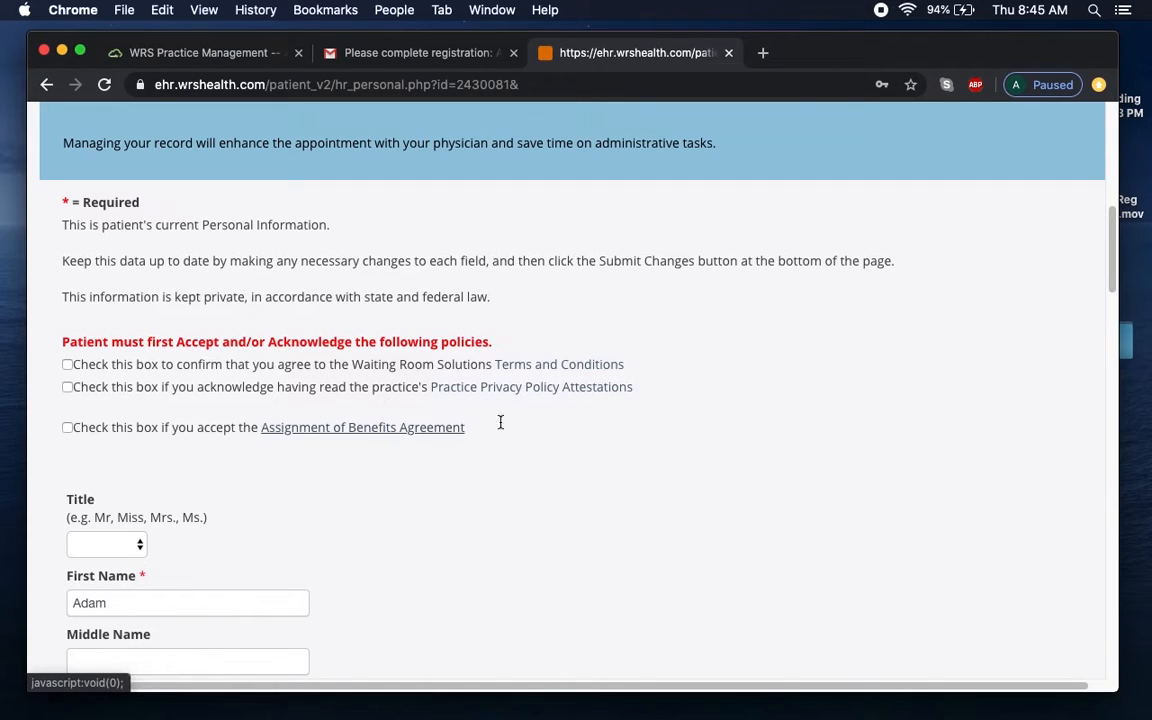
# Review the Terms and Conditions, then tick the Terms, Privacy Policy Attestations and Assignment of Benefits boxes.
pyautogui.click(571, 366)
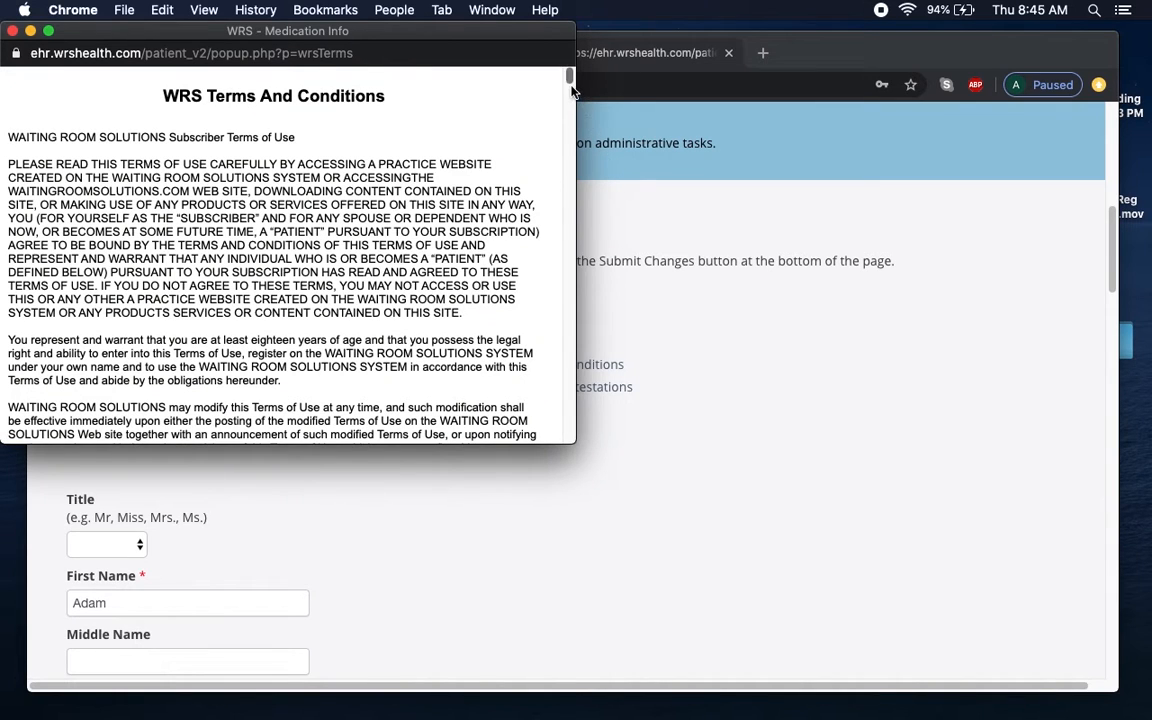
pyautogui.moveTo(570, 76); pyautogui.dragTo(571, 215)
pyautogui.click(10, 31)
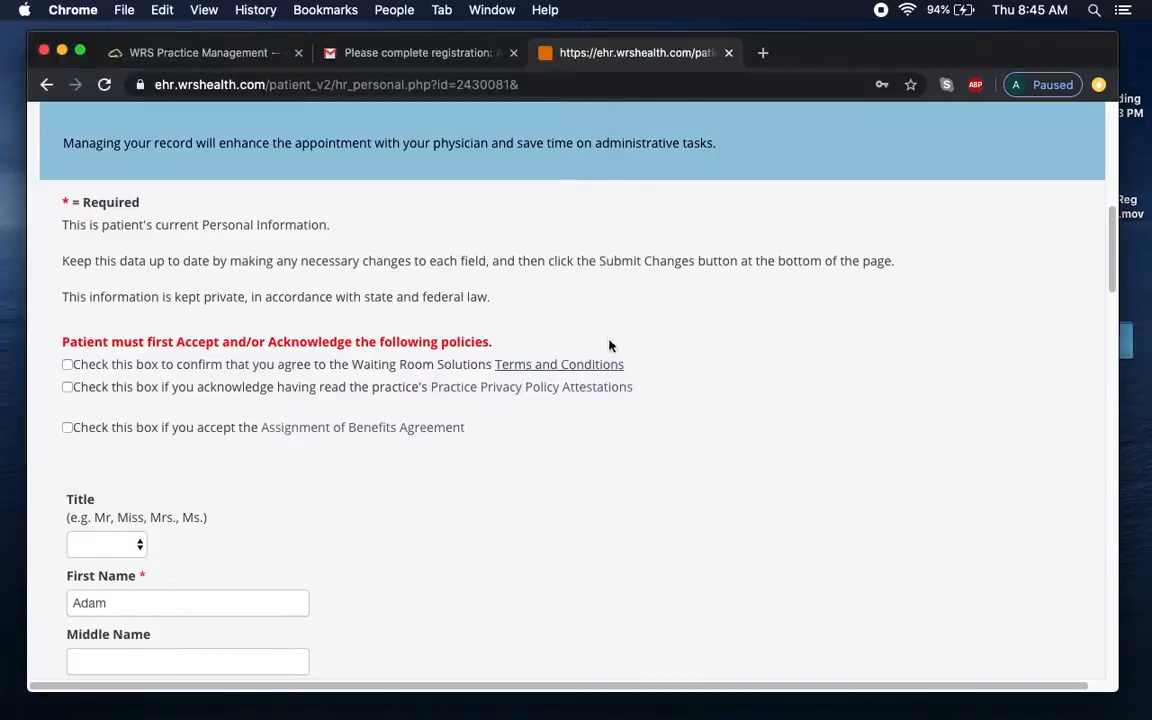
pyautogui.click(67, 364)
pyautogui.click(67, 387)
pyautogui.click(67, 427)
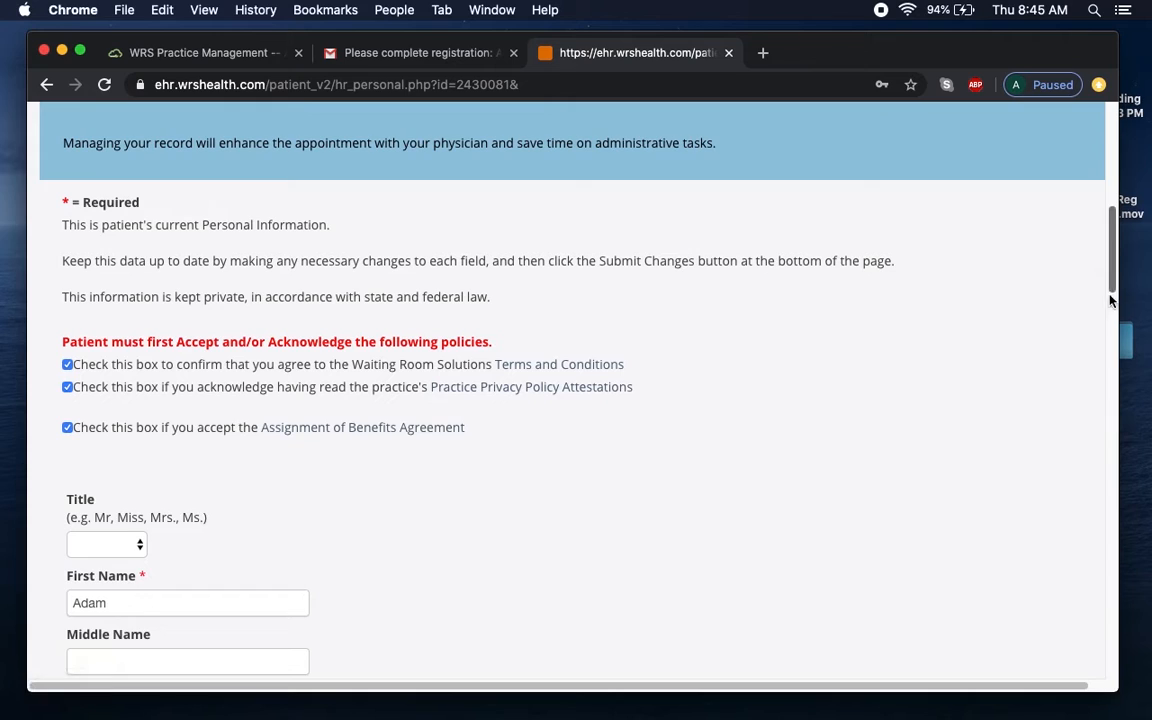
pyautogui.scroll(-1, 1112, 290)
pyautogui.moveTo(1112, 286); pyautogui.dragTo(1108, 332)
# Enter Steven as the patient's middle name.
pyautogui.scroll(-2, 1108, 332)
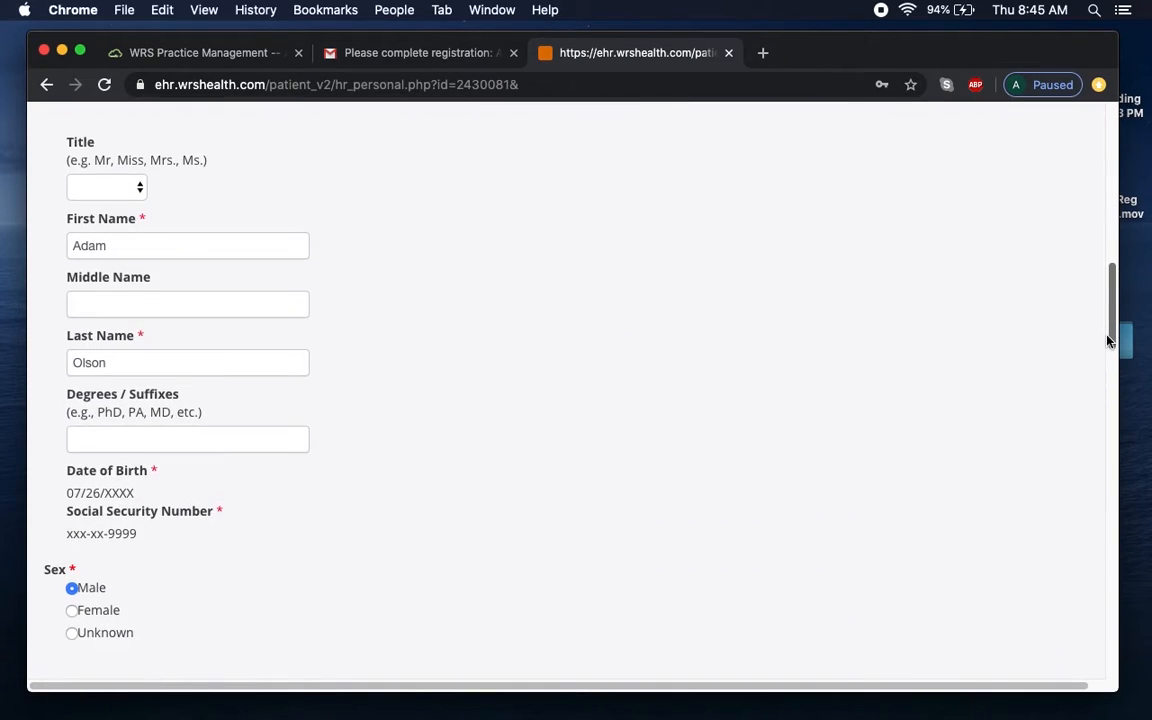
pyautogui.click(199, 284)
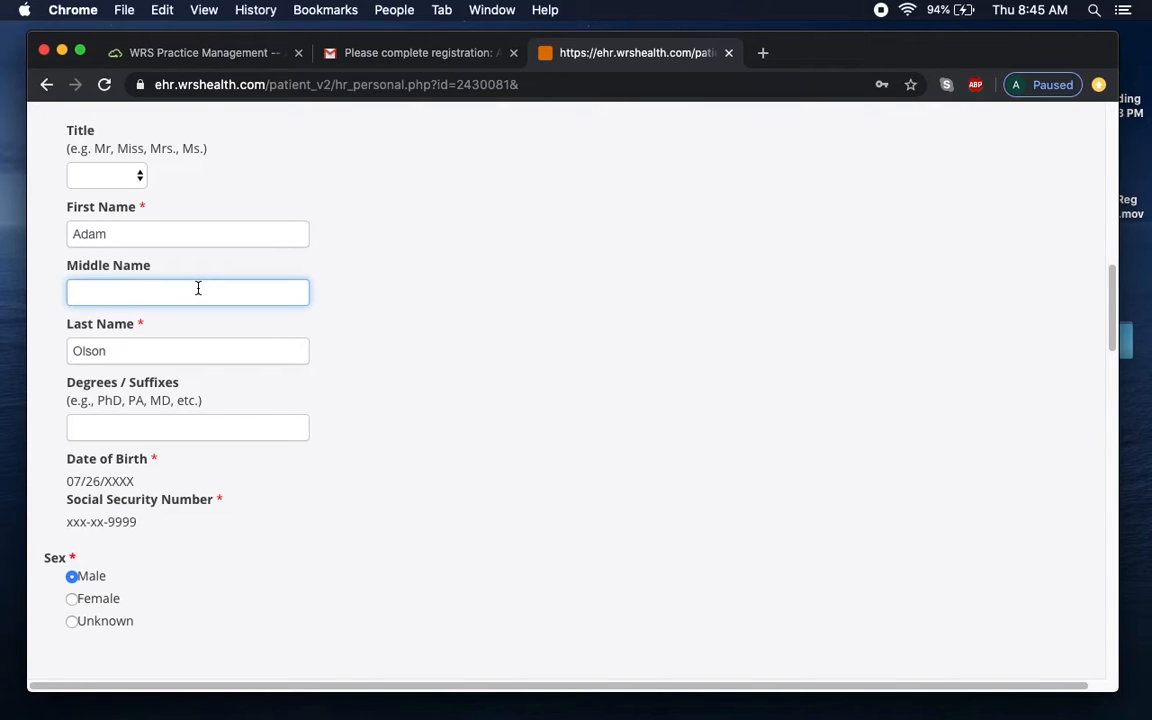
pyautogui.write('Steven')
pyautogui.click(491, 347)
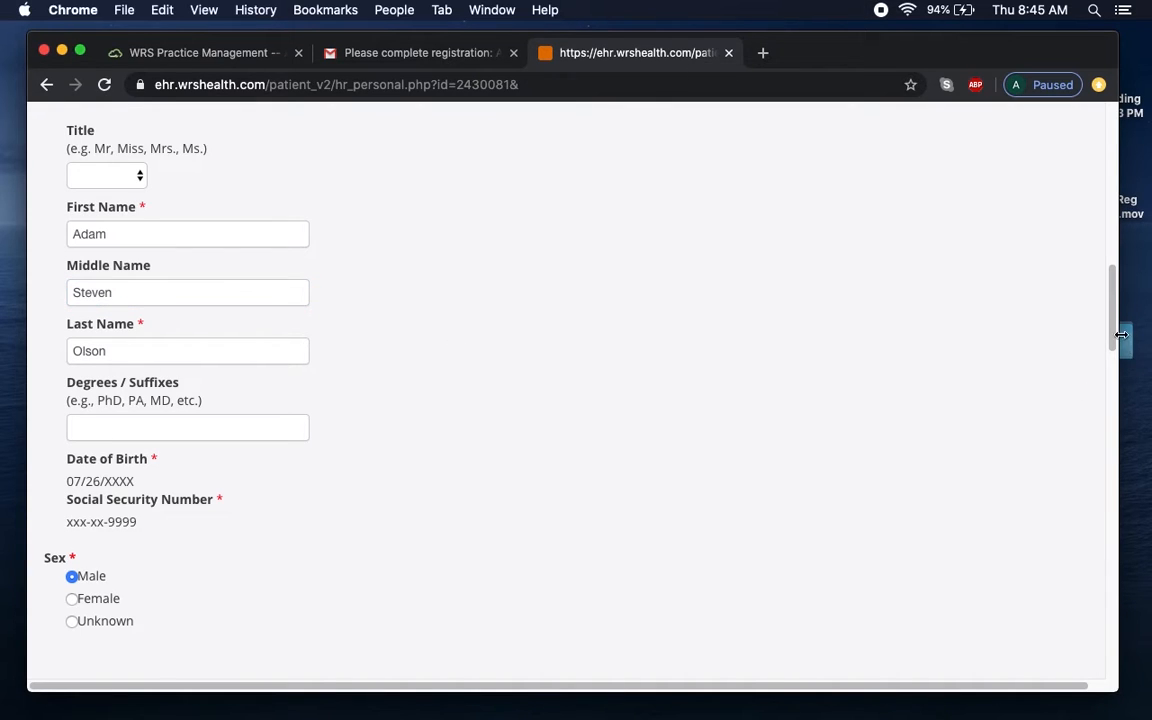
pyautogui.moveTo(1113, 338); pyautogui.dragTo(1112, 363)
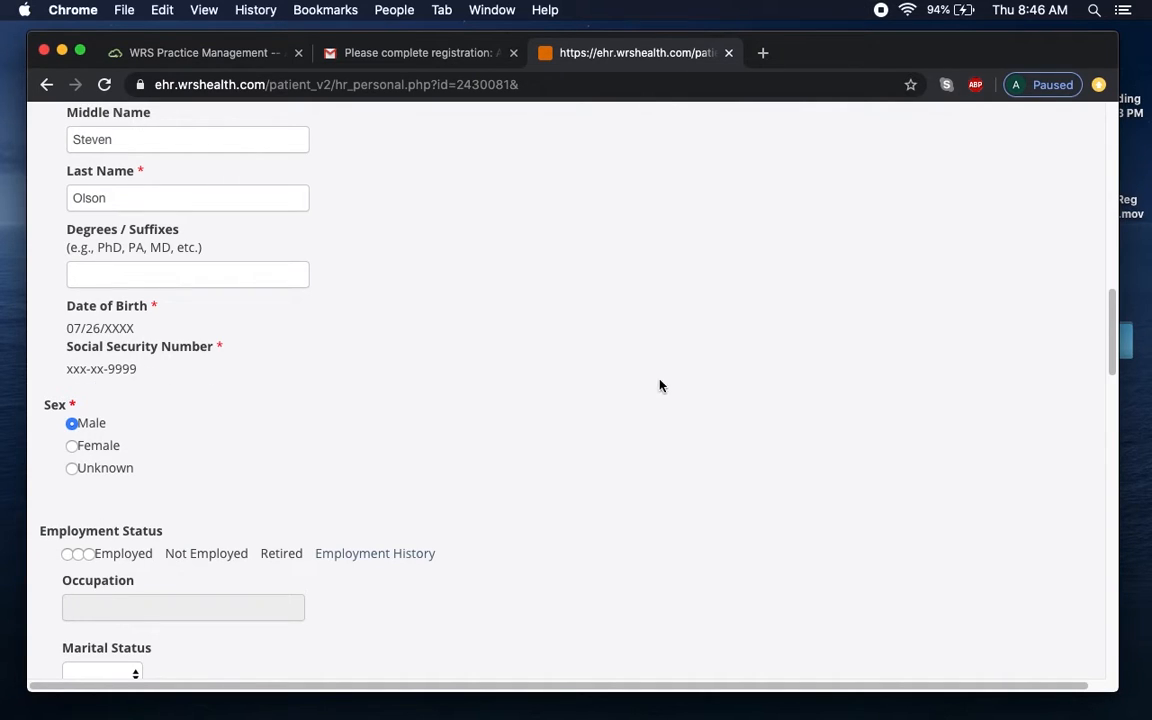
pyautogui.moveTo(1112, 325); pyautogui.dragTo(1113, 368)
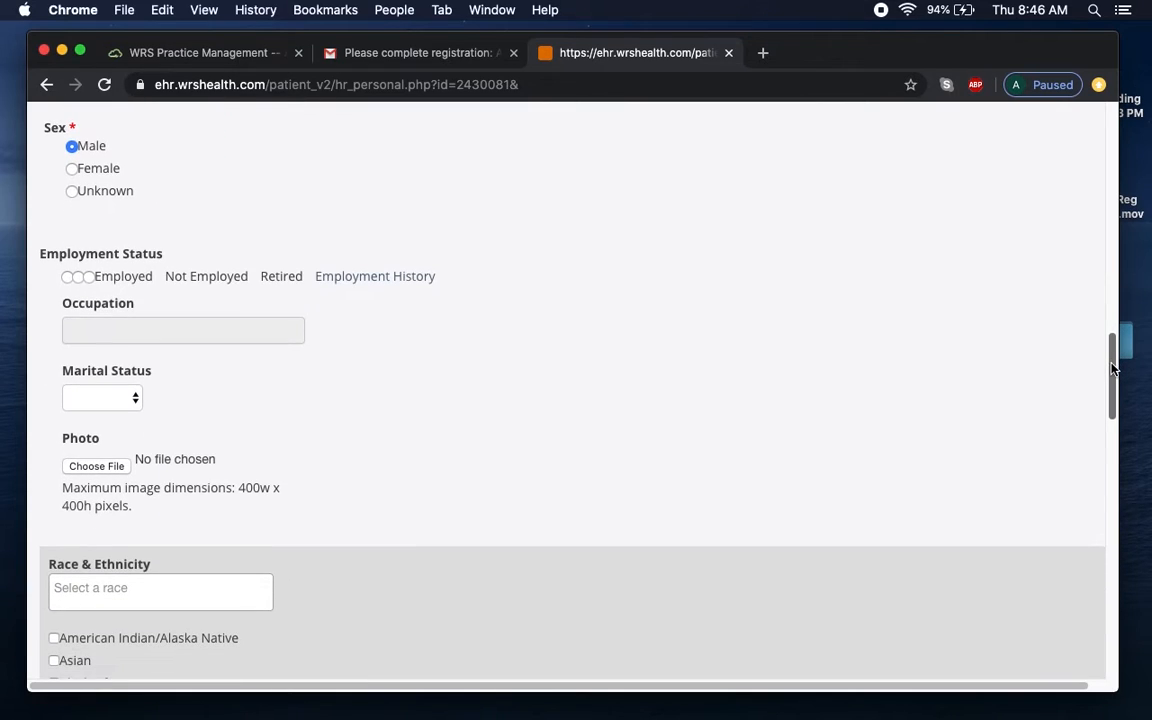
# Mark the patient as employed with occupation Administrator and marital status Married.
pyautogui.click(67, 277)
pyautogui.click(143, 335)
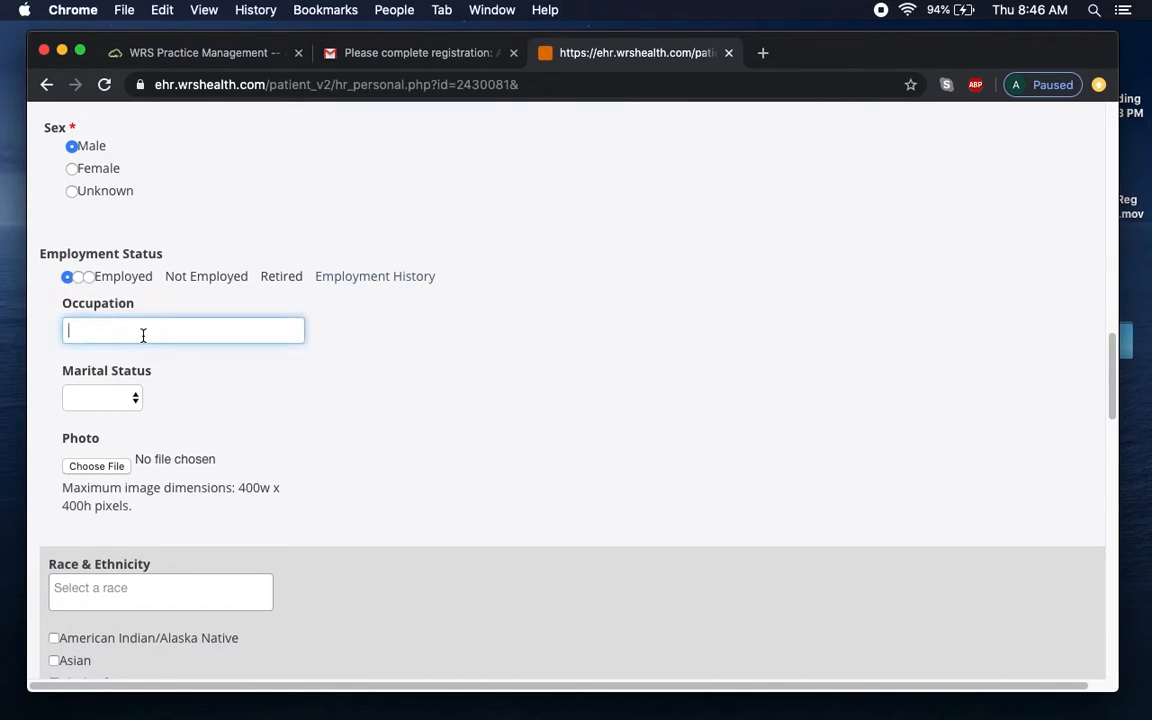
pyautogui.write('Administrator')
pyautogui.click(128, 398)
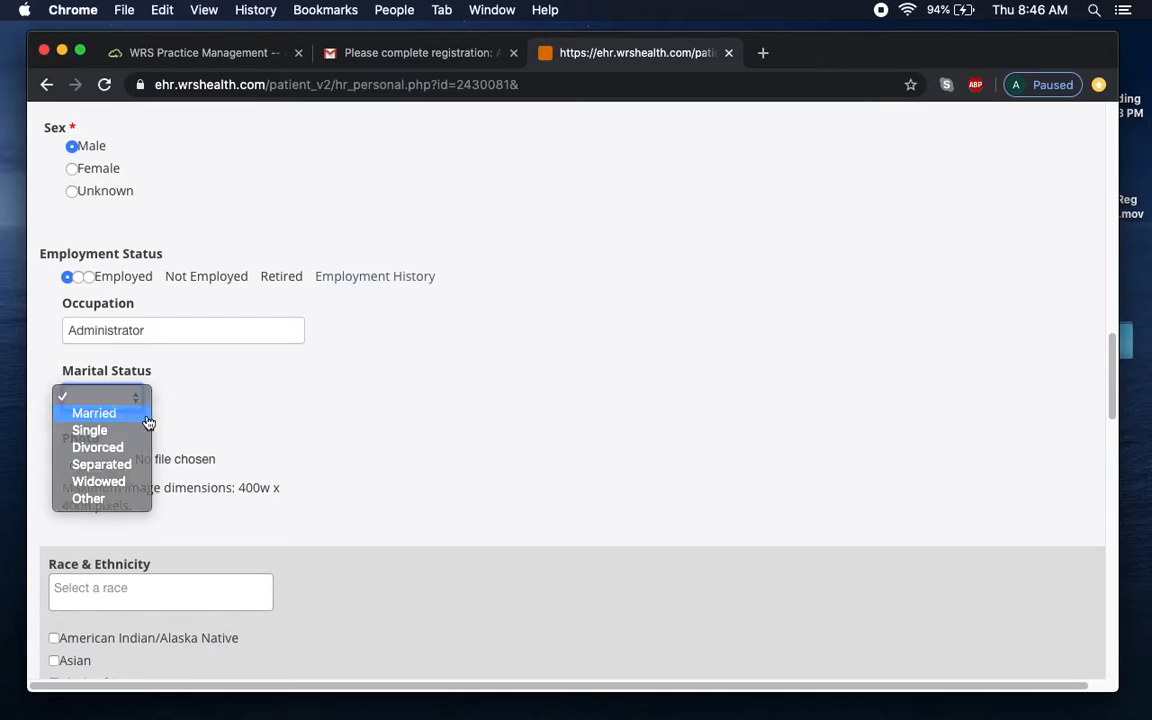
pyautogui.click(134, 411)
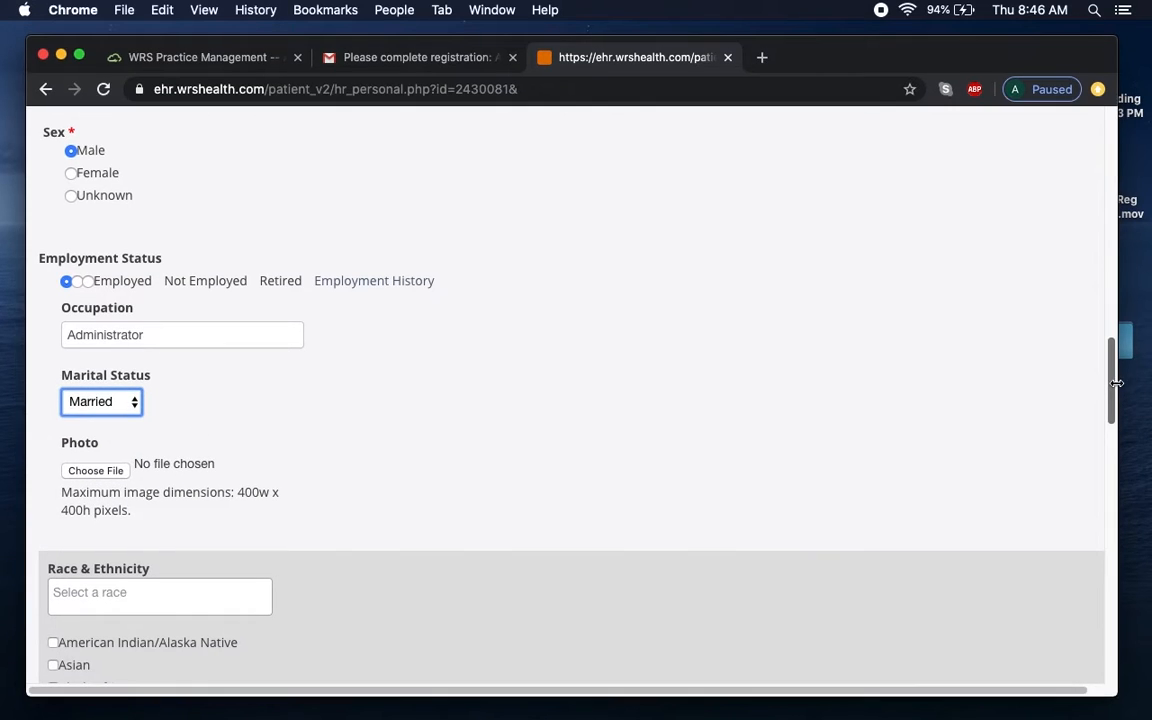
pyautogui.moveTo(1113, 388); pyautogui.dragTo(1113, 428)
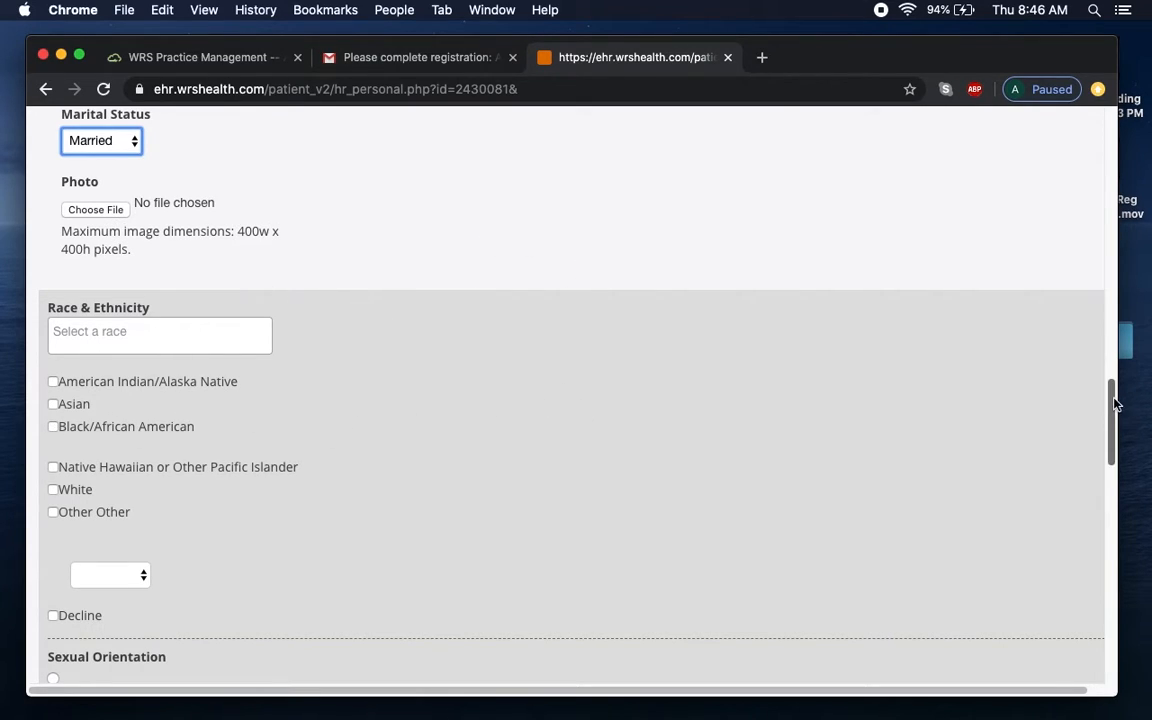
# Set orientation to Straight, gender identity Male, language English, and submit the personal information.
pyautogui.moveTo(1113, 392); pyautogui.dragTo(1113, 418)
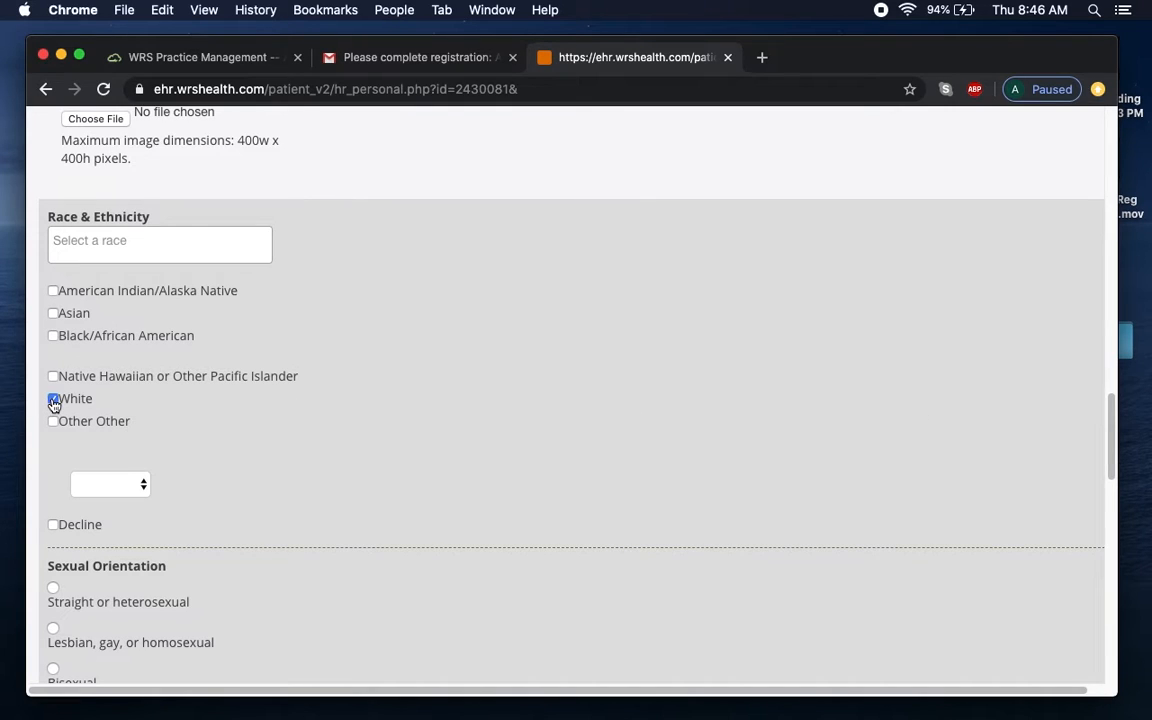
pyautogui.moveTo(1113, 411); pyautogui.dragTo(1115, 490)
pyautogui.click(53, 305)
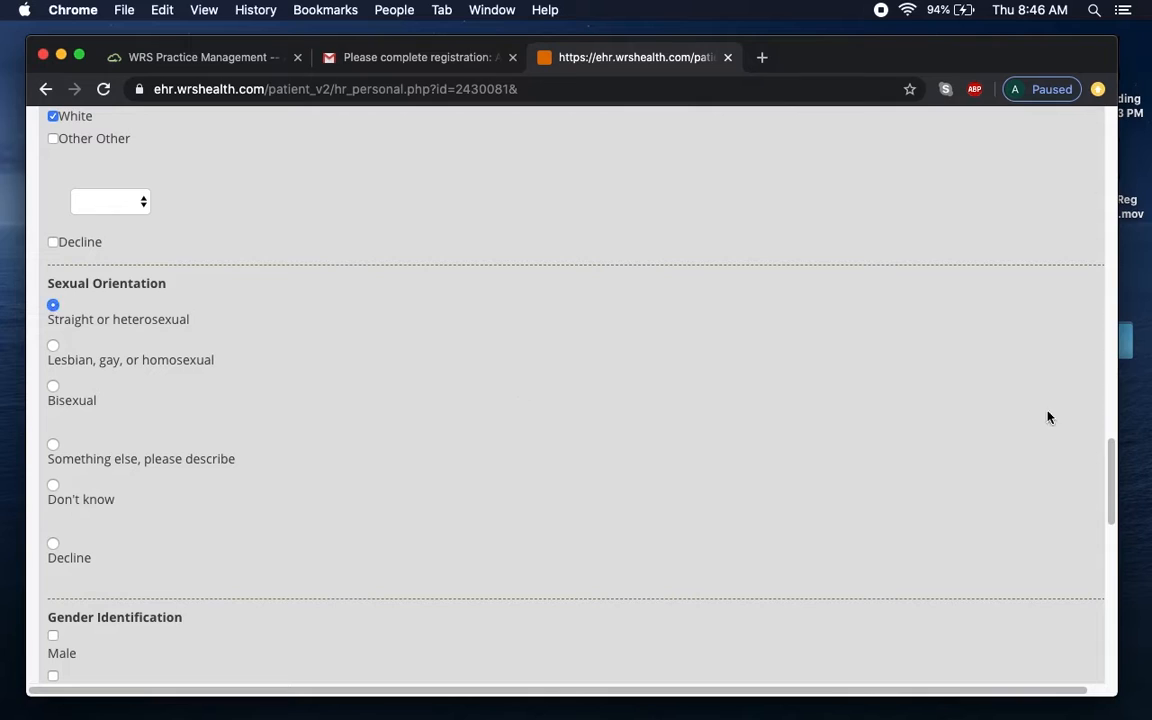
pyautogui.moveTo(1112, 472); pyautogui.dragTo(1108, 541)
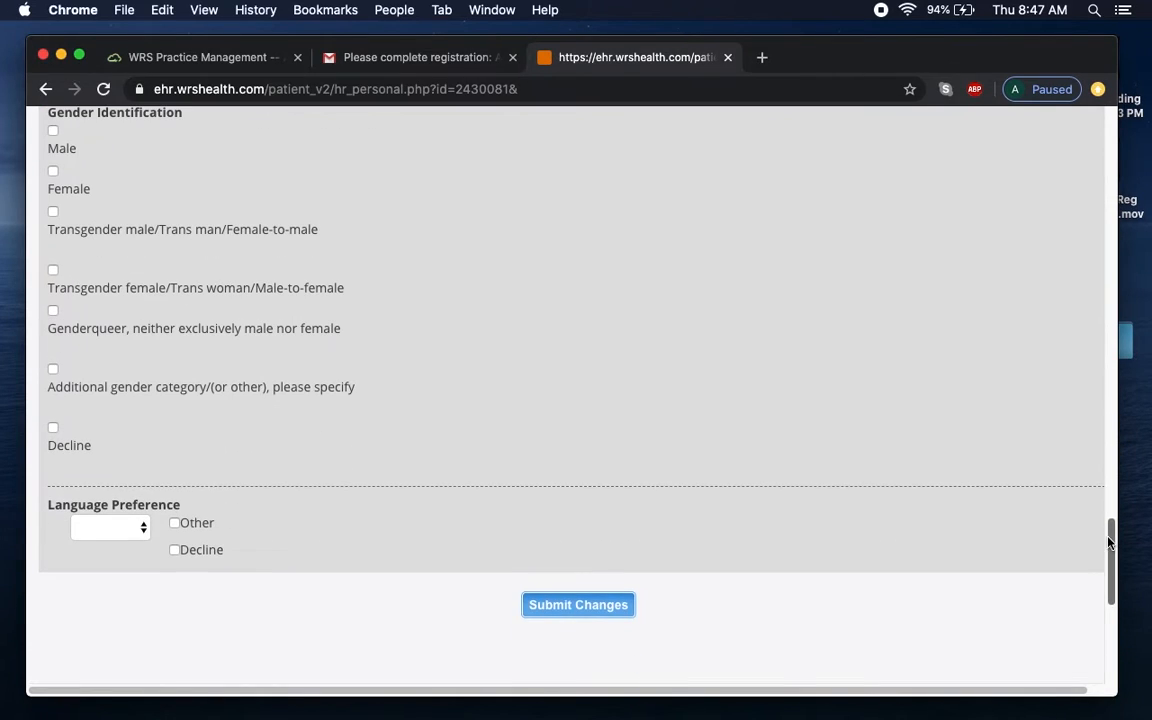
pyautogui.click(53, 131)
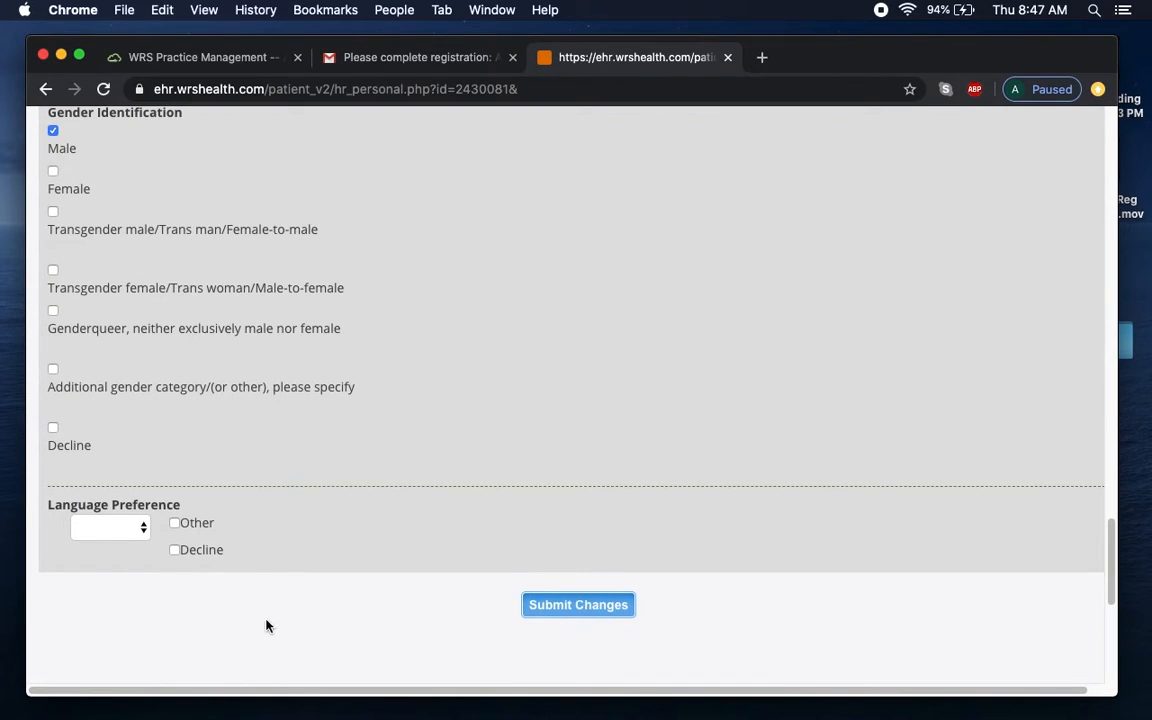
pyautogui.click(139, 532)
pyautogui.press('Escape')
pyautogui.press('e')
pyautogui.click(612, 608)
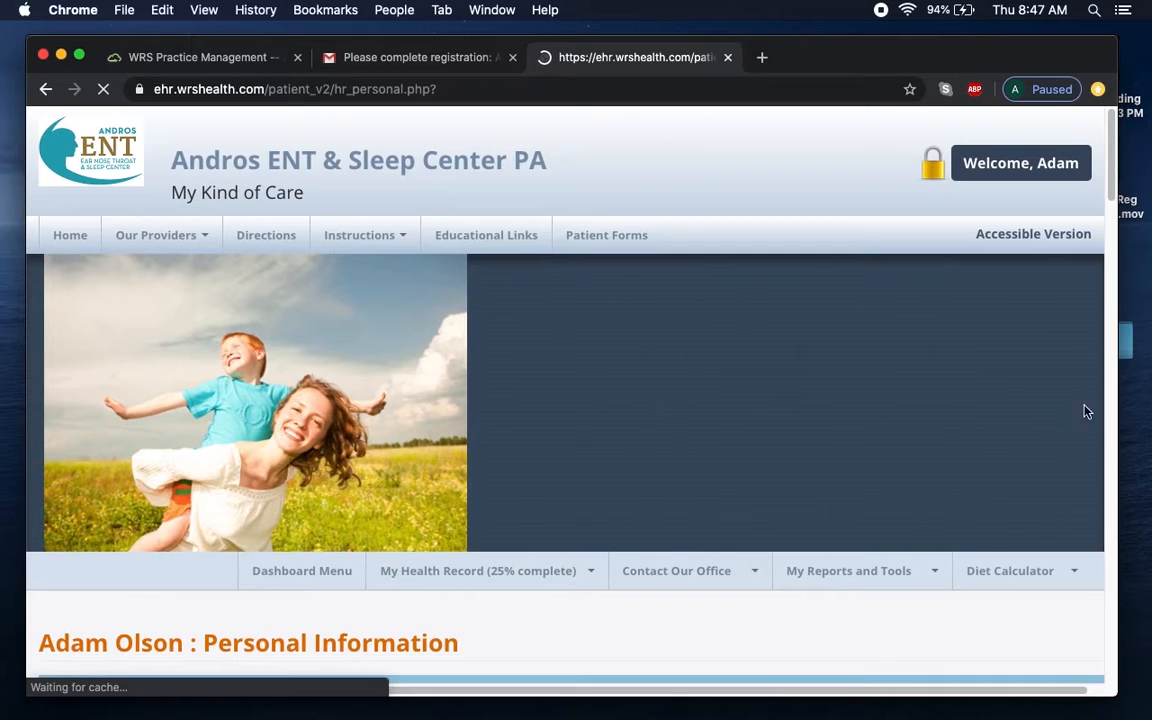
pyautogui.moveTo(1108, 160)
pyautogui.mouseDown()
pyautogui.moveTo(1108, 582)
pyautogui.moveTo(1108, 140)
pyautogui.moveTo(1110, 182)
pyautogui.mouseUp()
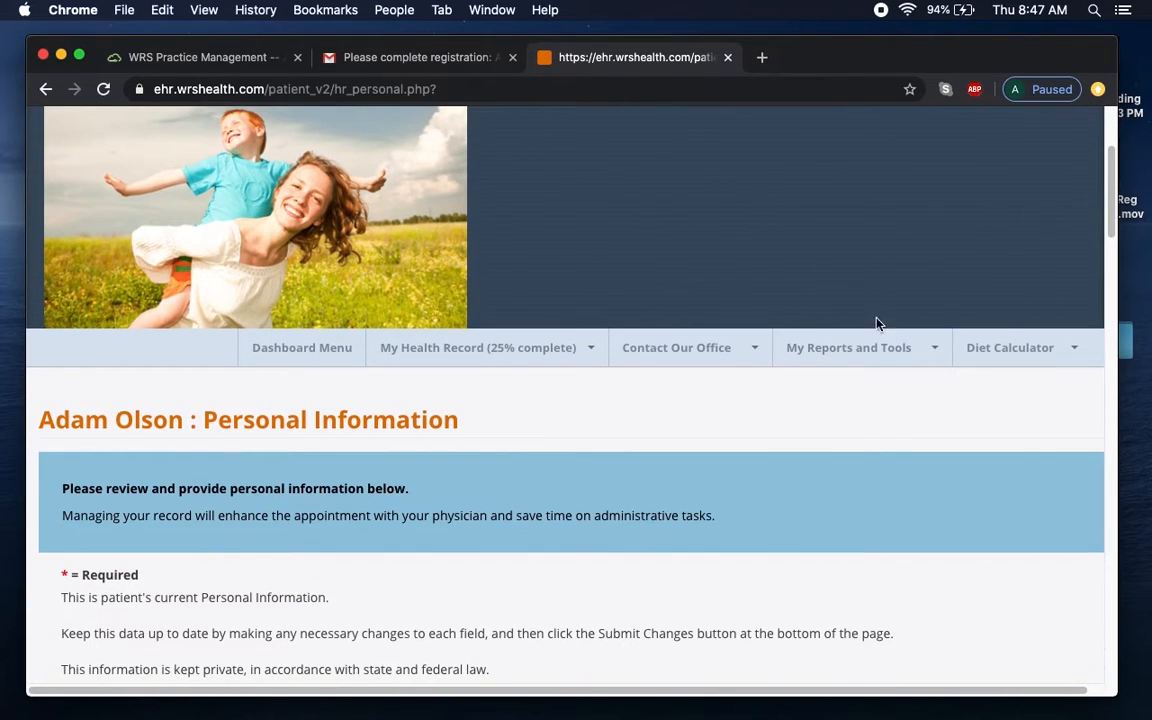
# Go to My Health Record's Contact Info page and open the Add New Emergency Contact form.
pyautogui.click(546, 364)
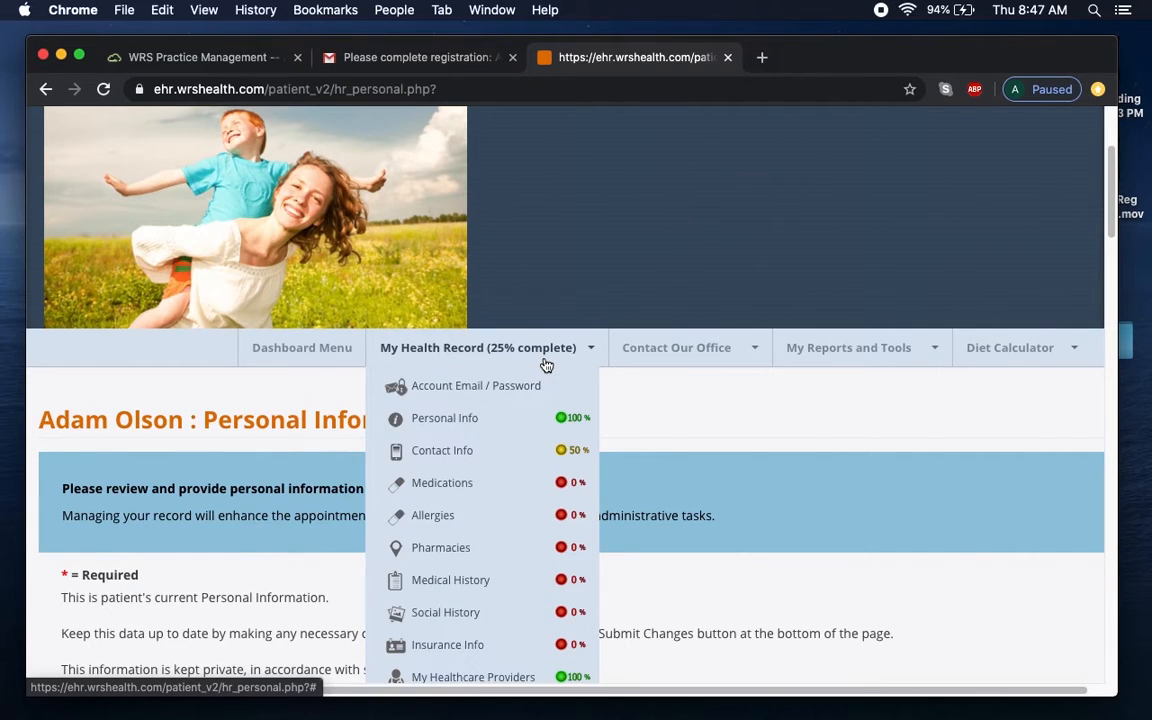
pyautogui.click(478, 452)
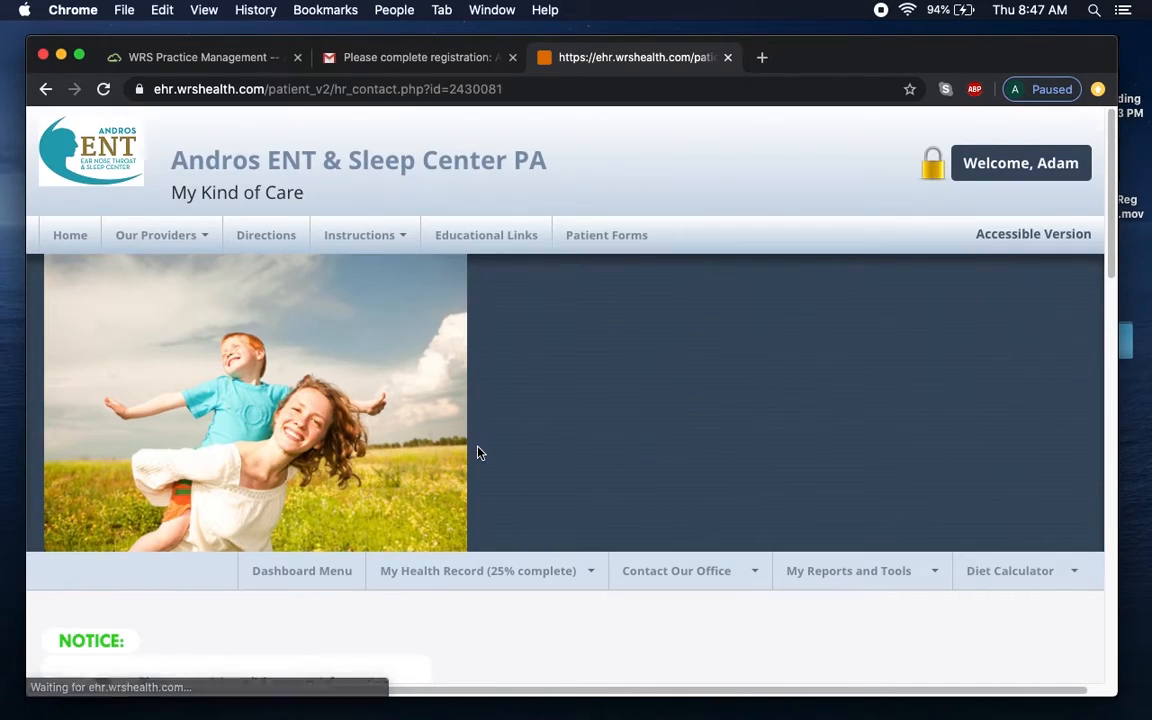
pyautogui.moveTo(1108, 237); pyautogui.dragTo(1108, 267)
pyautogui.scroll(-5, 265, 344)
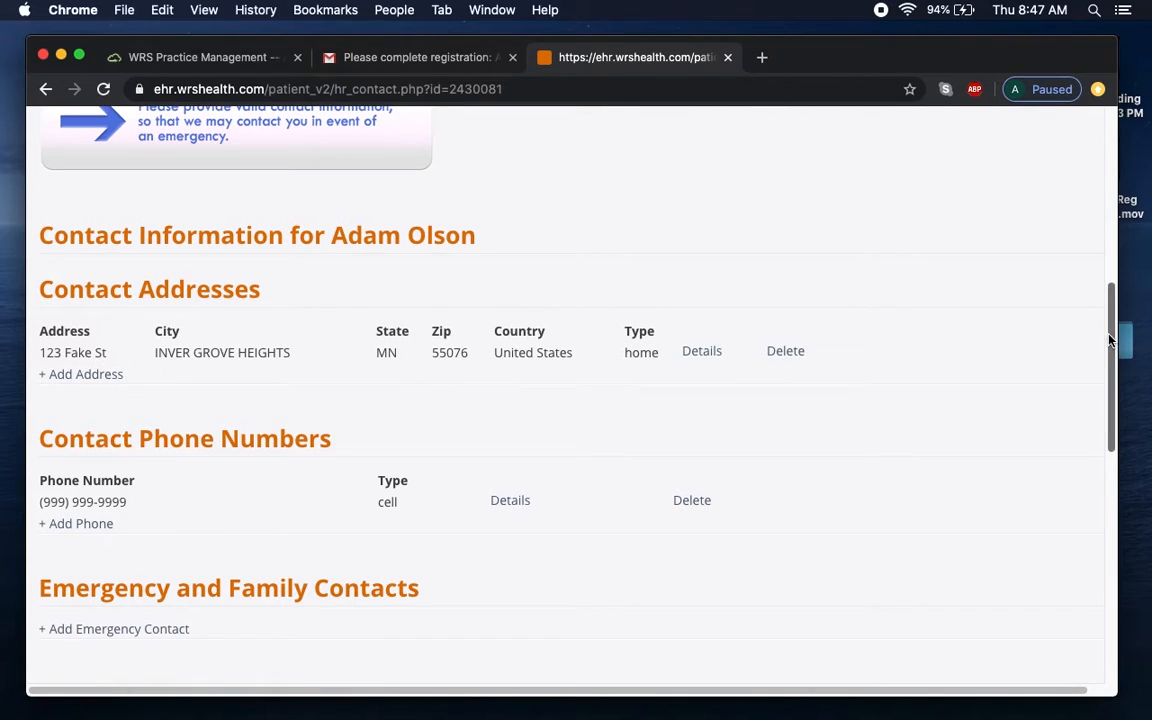
pyautogui.moveTo(1108, 343); pyautogui.dragTo(1114, 428)
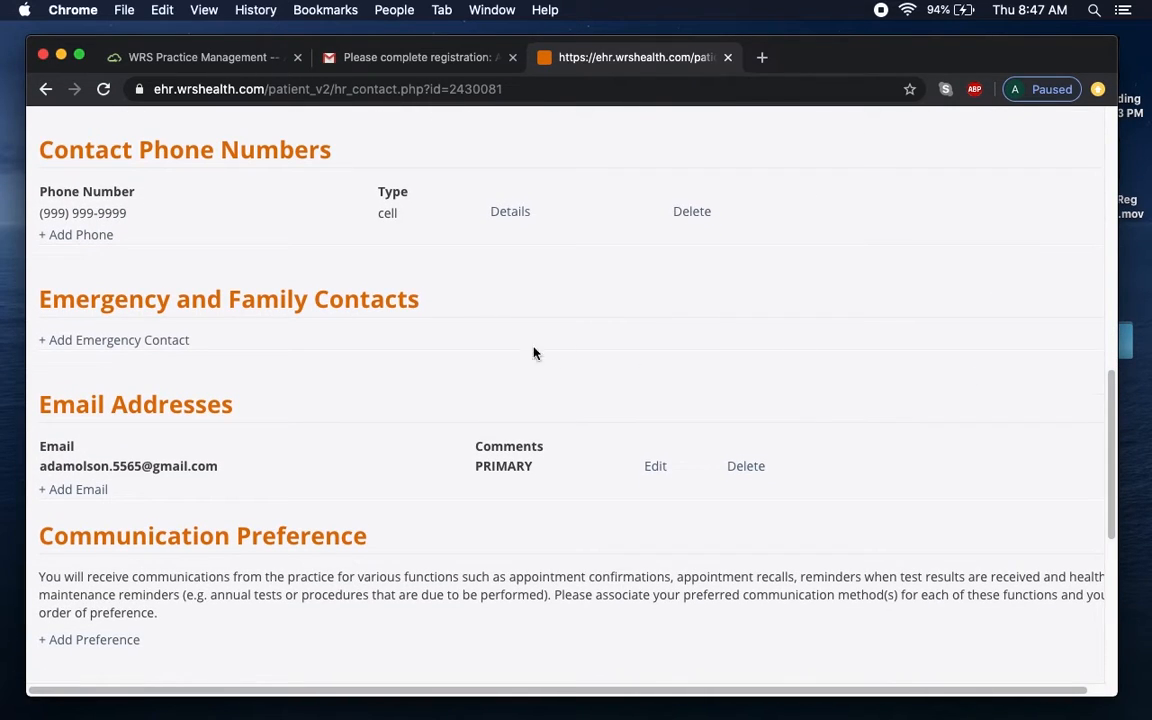
pyautogui.click(130, 340)
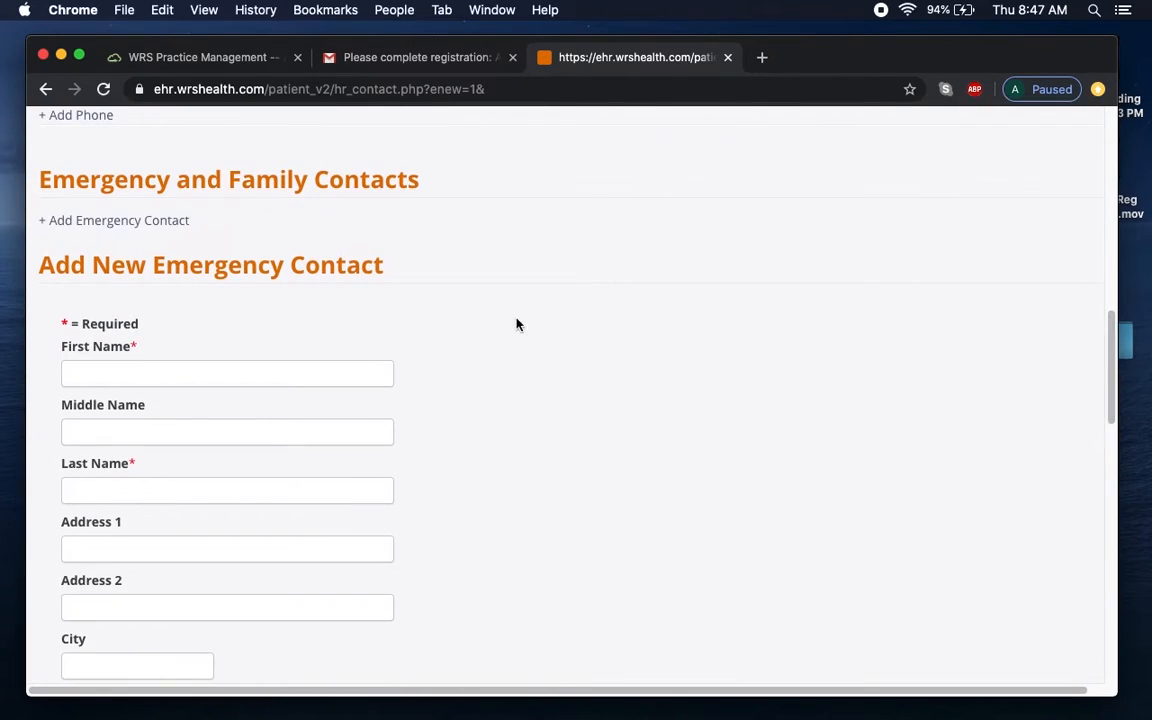
# Enter the emergency contact's first and last name.
pyautogui.click(279, 382)
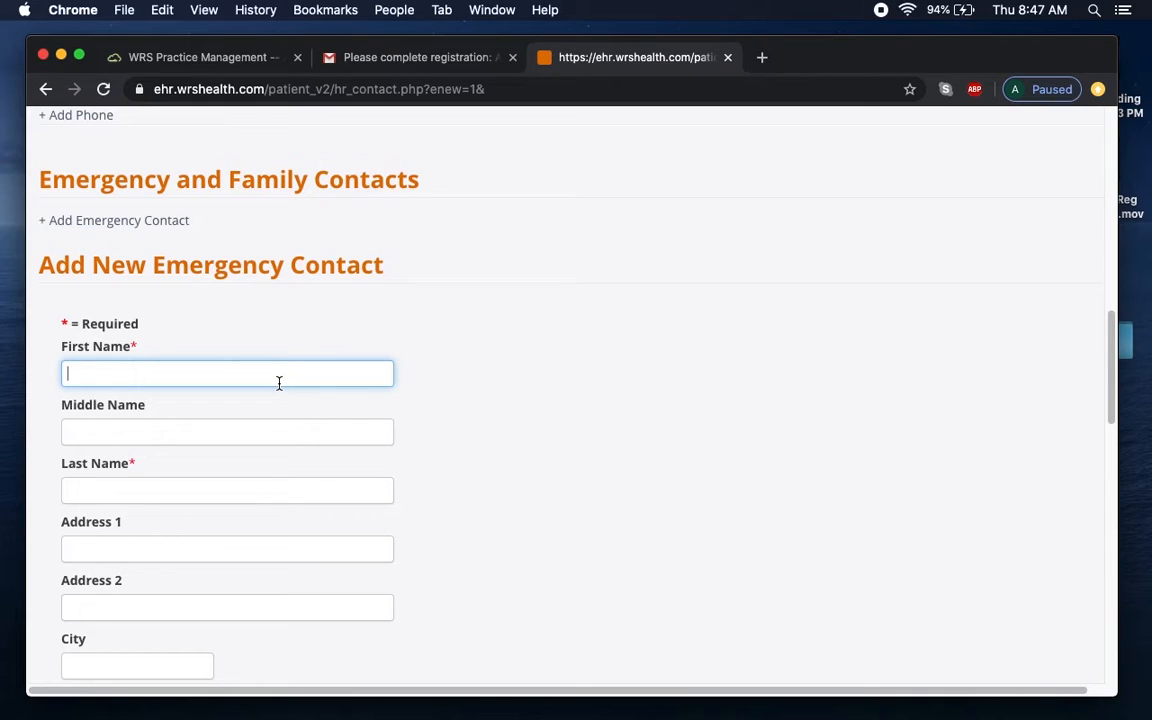
pyautogui.write('Amd')
pyautogui.press('BackSpace')
pyautogui.press('BackSpace')
pyautogui.press('Tab')
pyautogui.press('Tab')
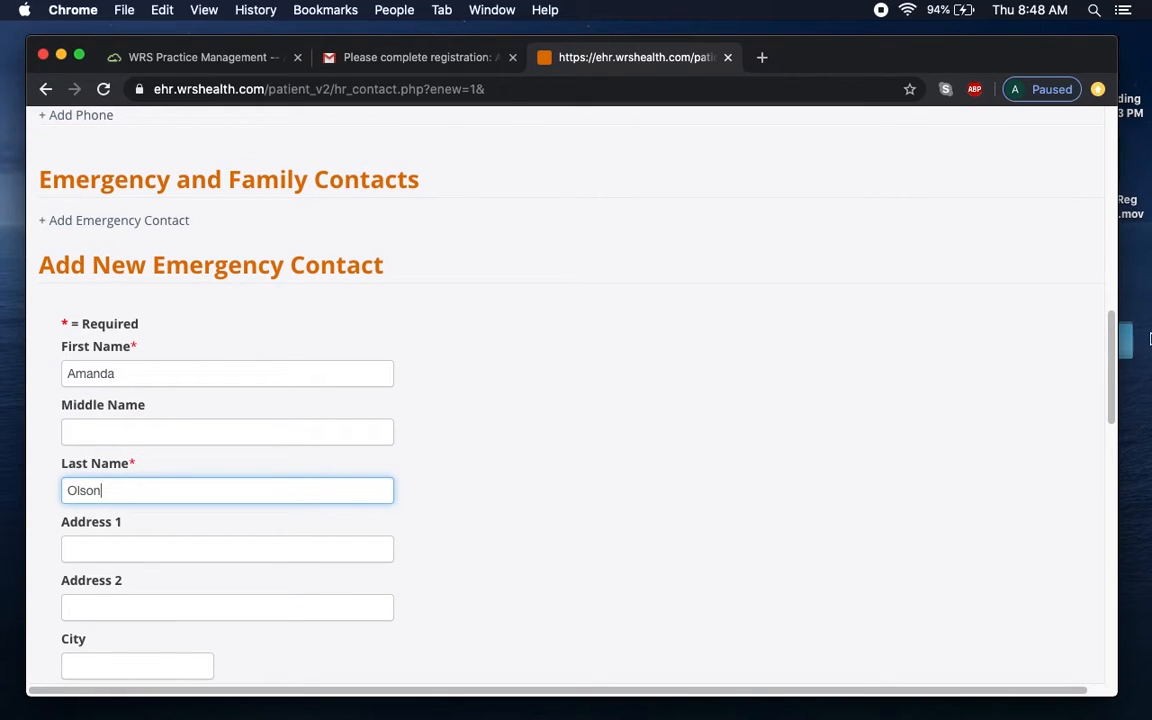
# Fill in the contact's street address, city, state and zip code.
pyautogui.moveTo(1108, 357); pyautogui.dragTo(1115, 392)
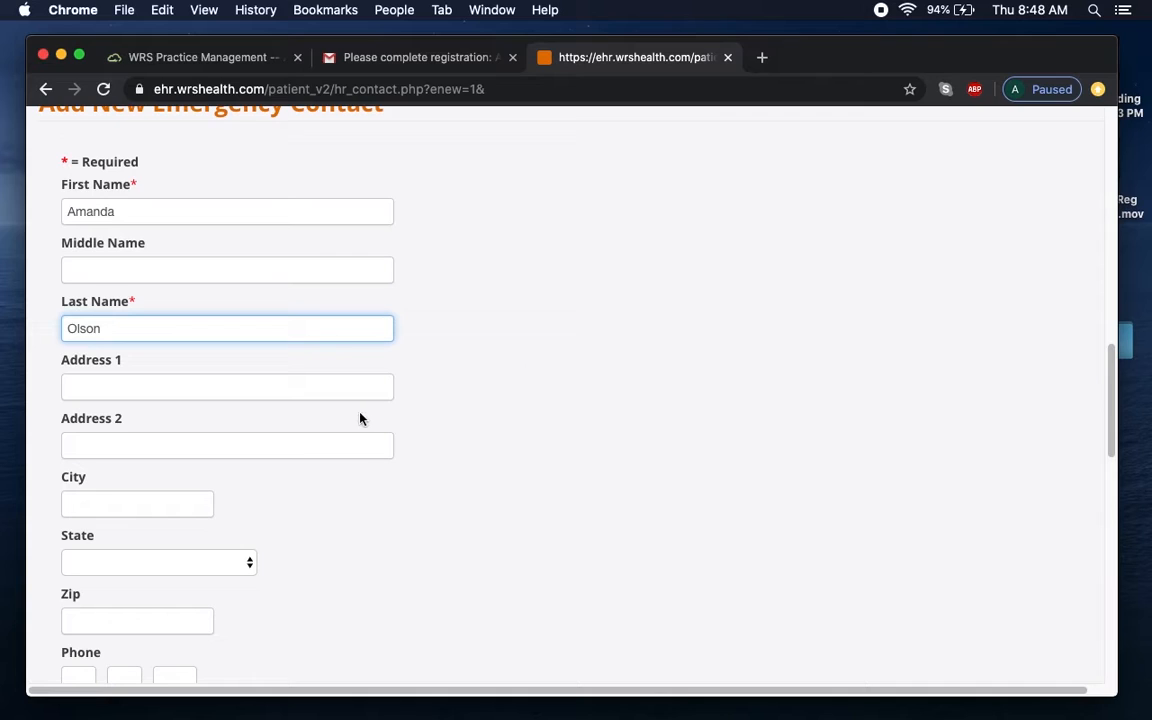
pyautogui.click(292, 379)
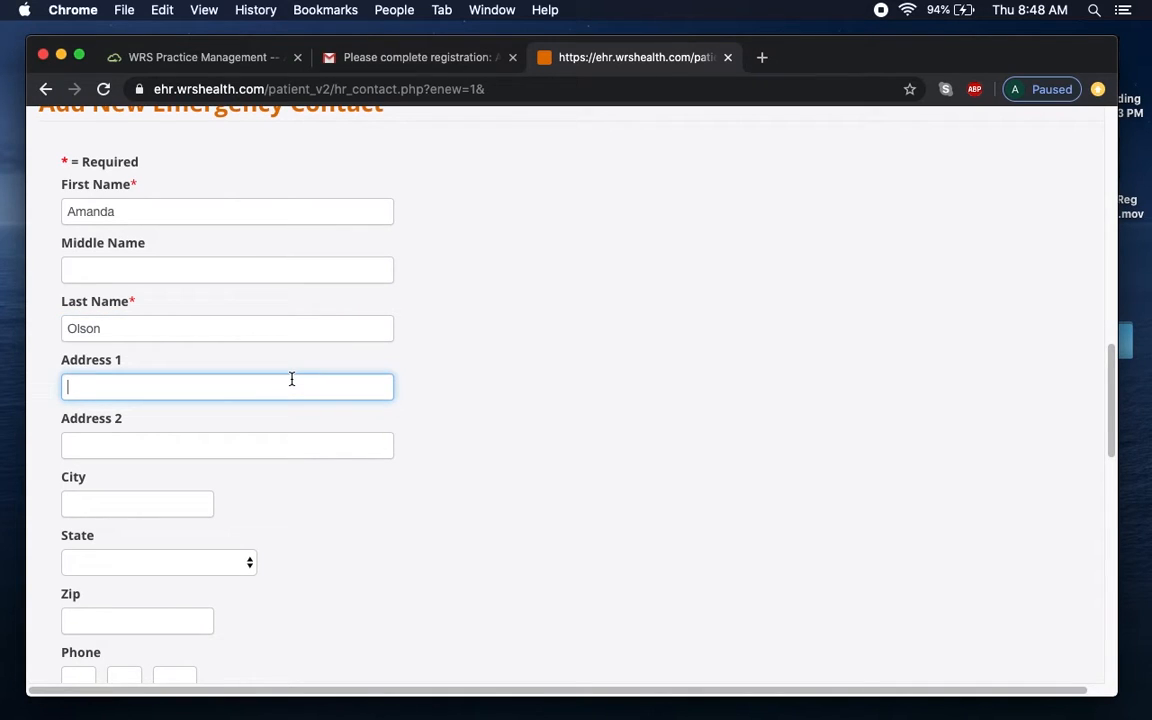
pyautogui.write('123 Fake St')
pyautogui.press('Tab')
pyautogui.press('Tab')
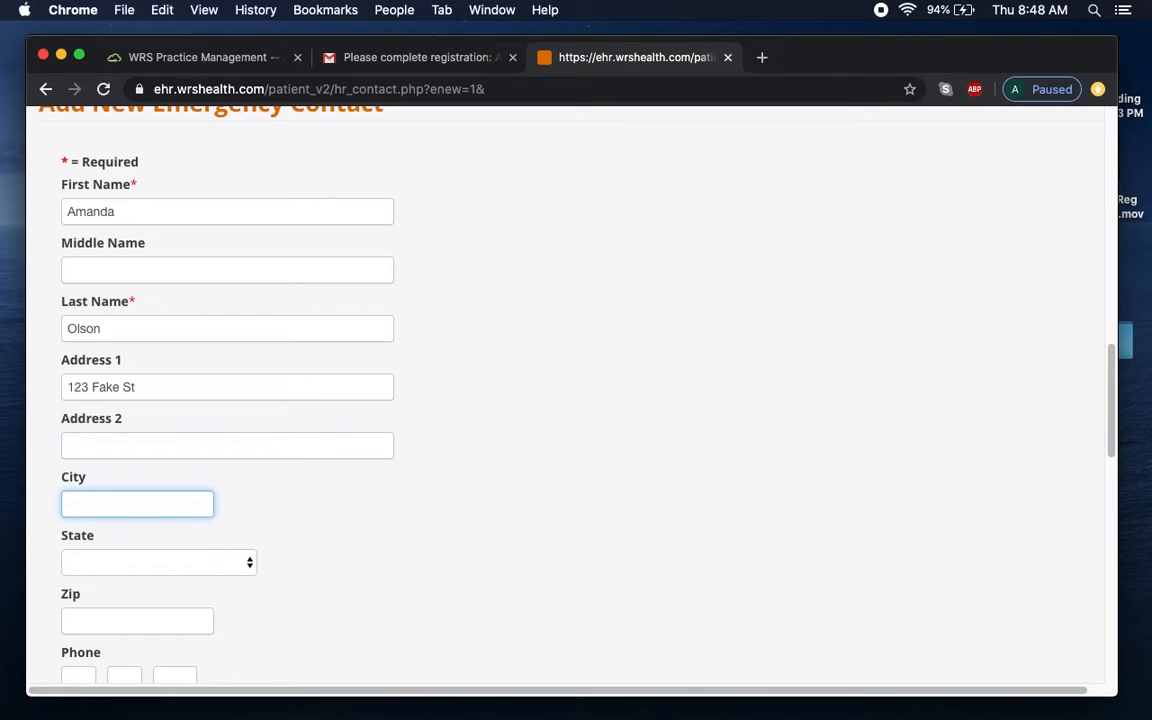
pyautogui.write('nver Grove Height')
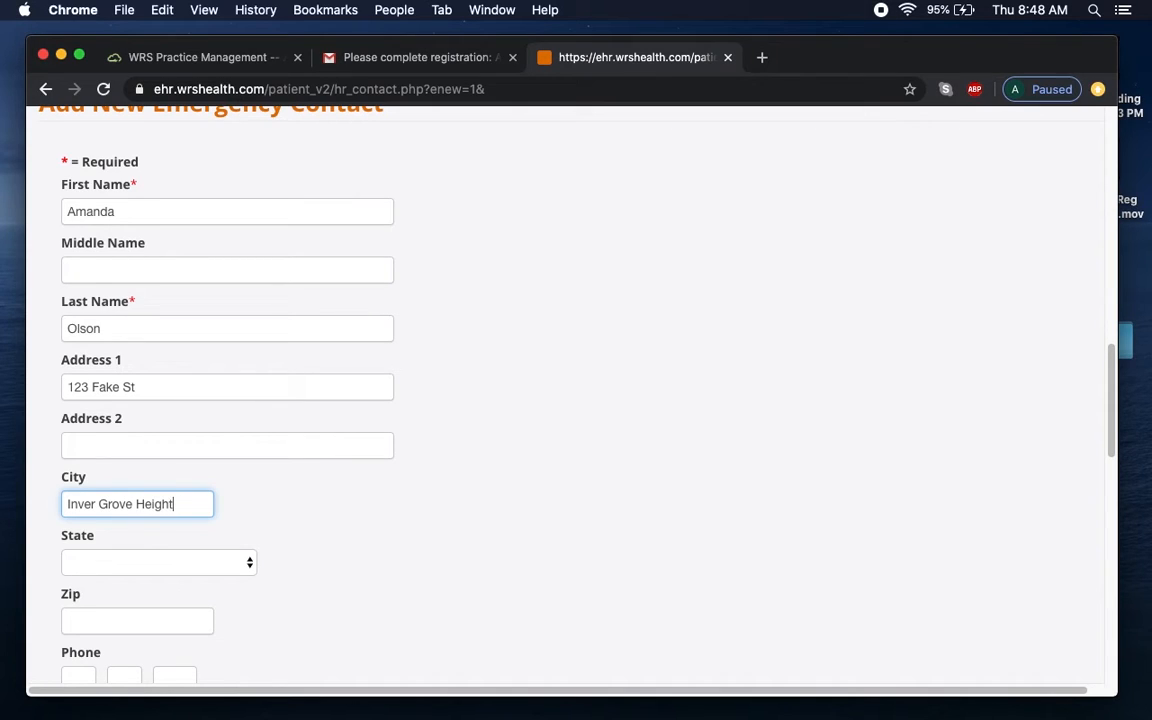
pyautogui.write('s')
pyautogui.press('Tab')
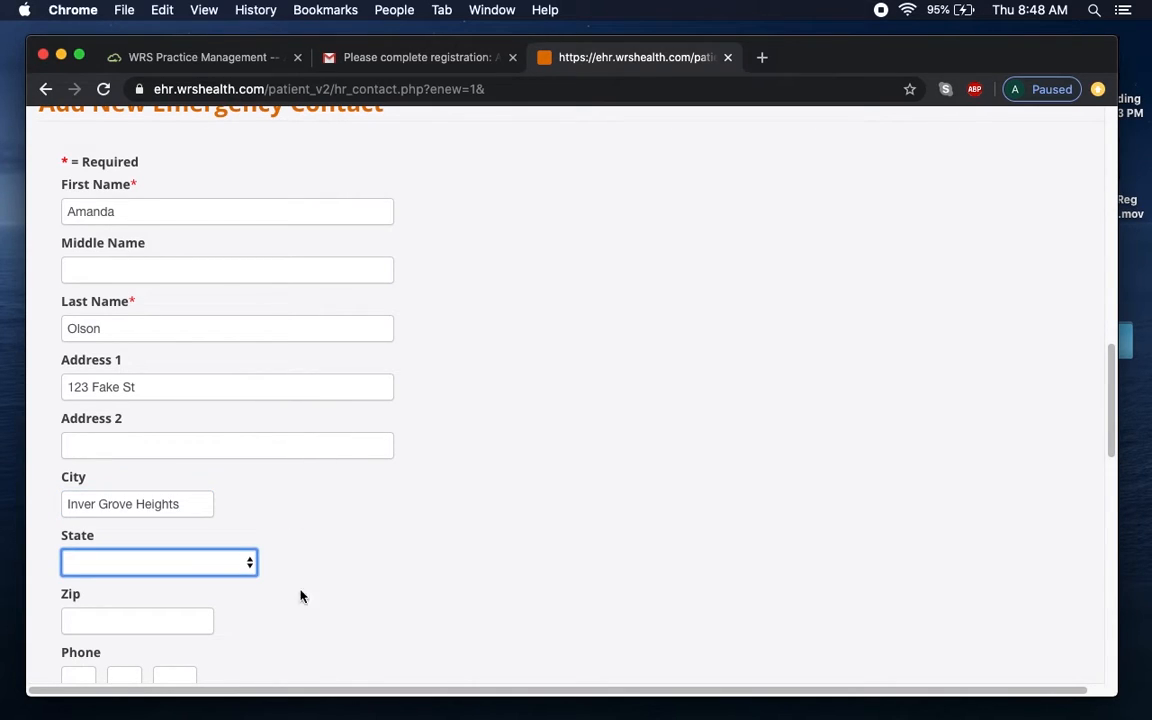
pyautogui.scroll(-7, 600, 350)
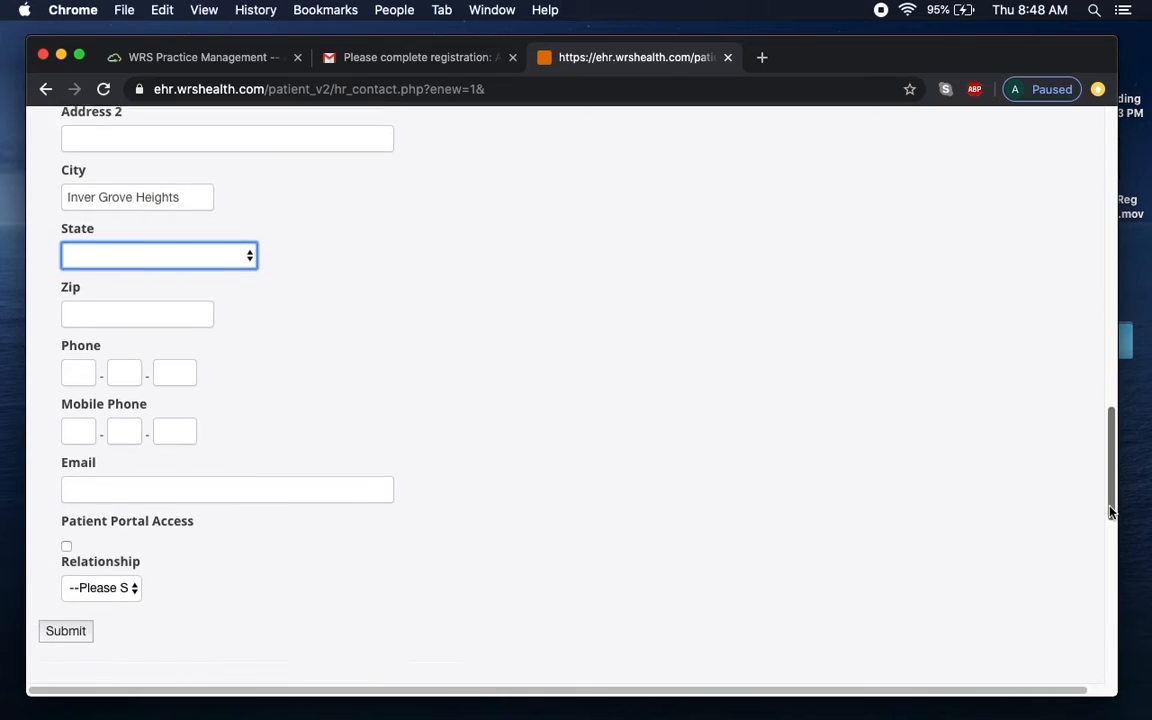
pyautogui.click(213, 229)
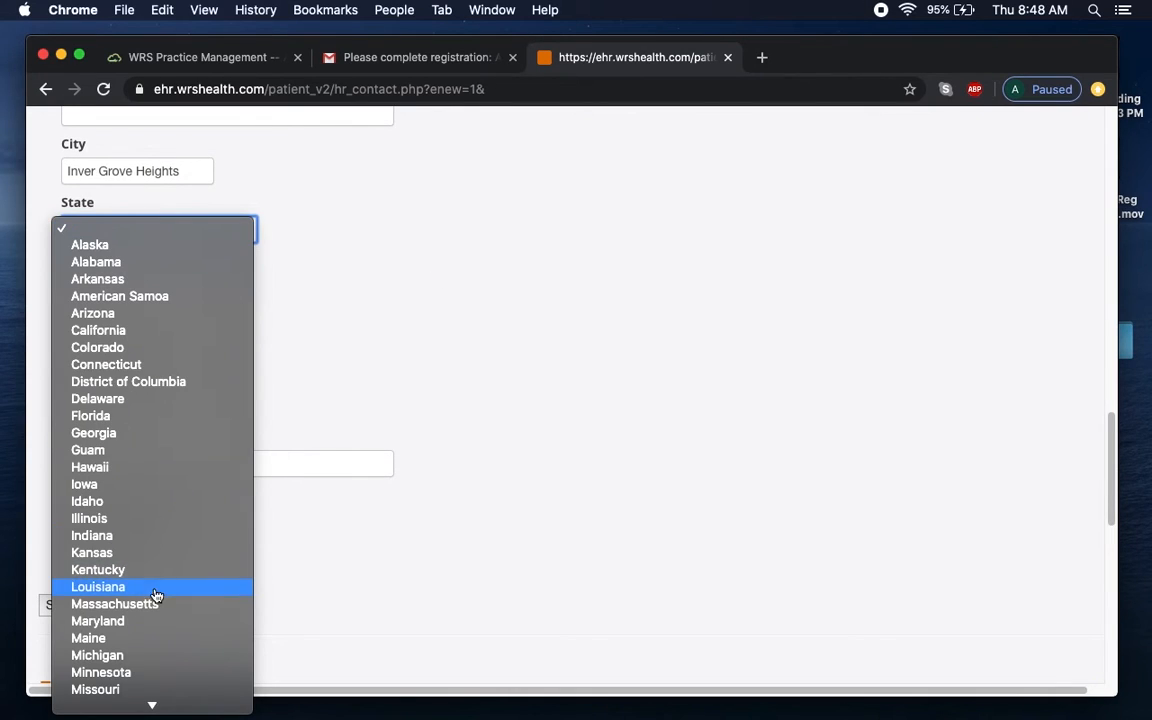
pyautogui.click(125, 672)
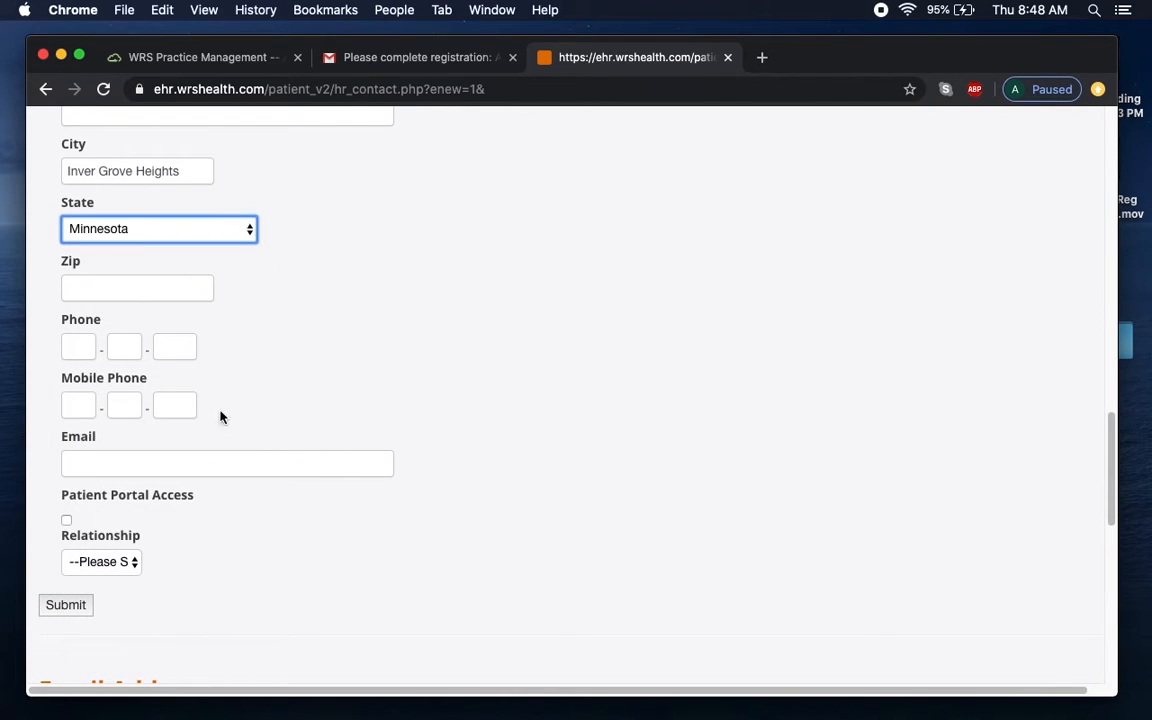
pyautogui.click(129, 284)
pyautogui.write('55076')
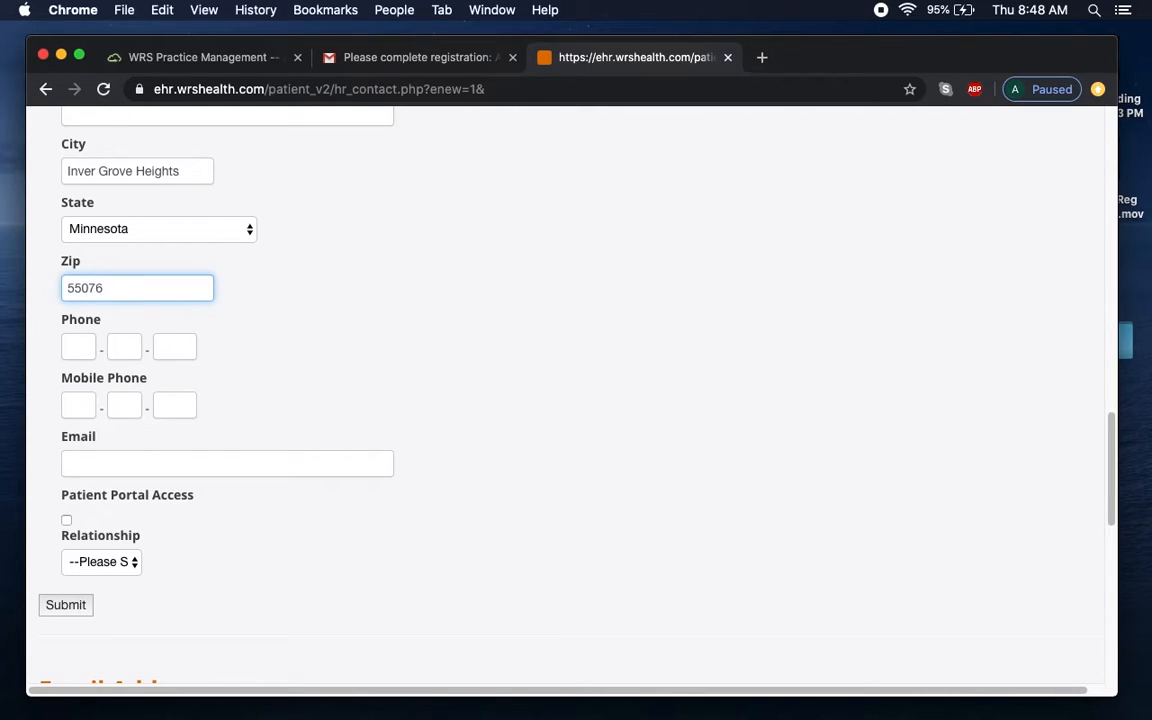
# Enter the contact's mobile number, set the relationship to Spouse, and submit the contact.
pyautogui.click(80, 405)
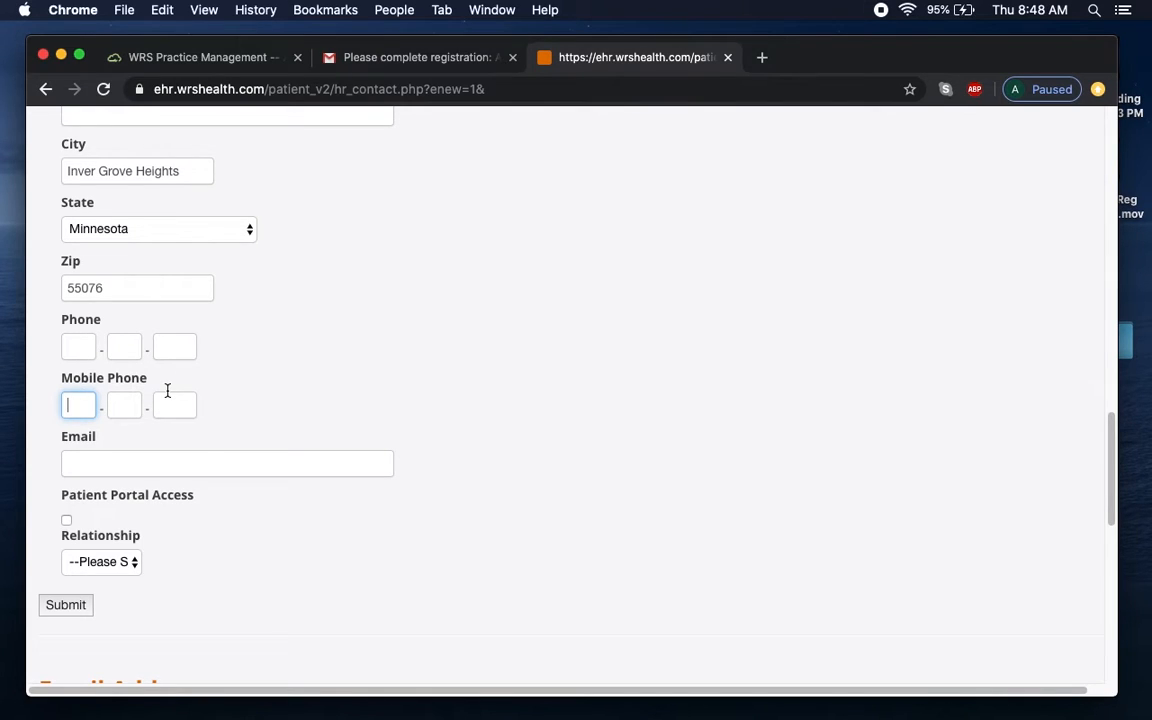
pyautogui.write('999999999')
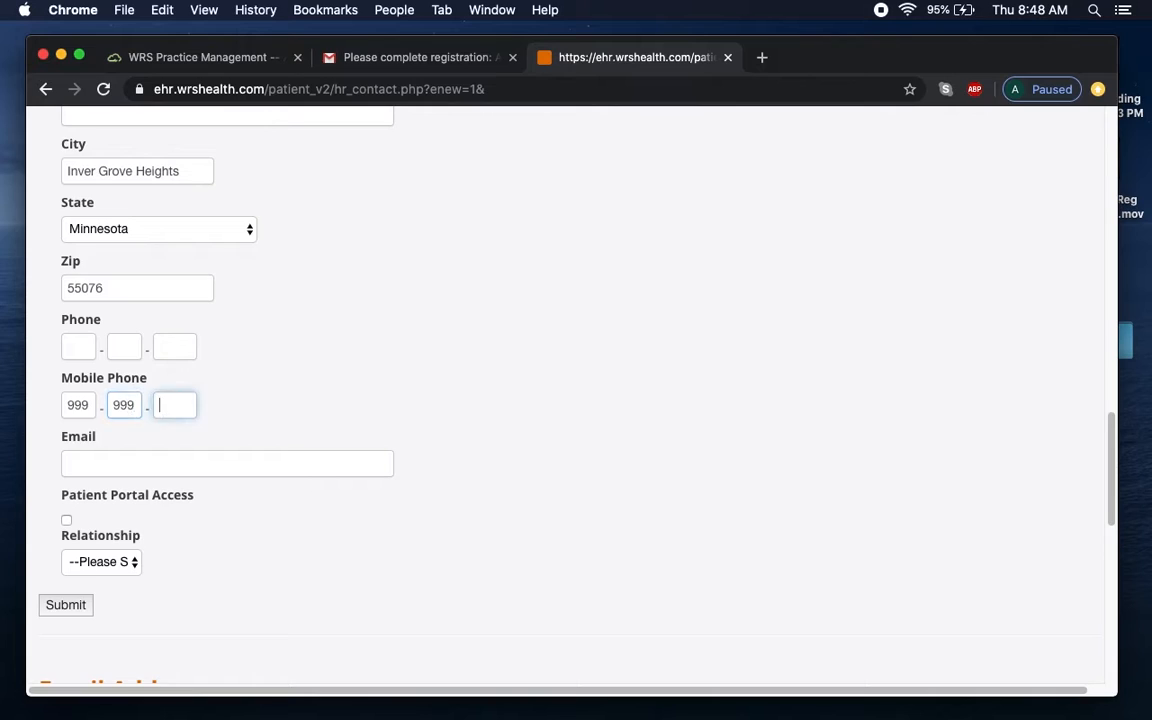
pyautogui.click(218, 460)
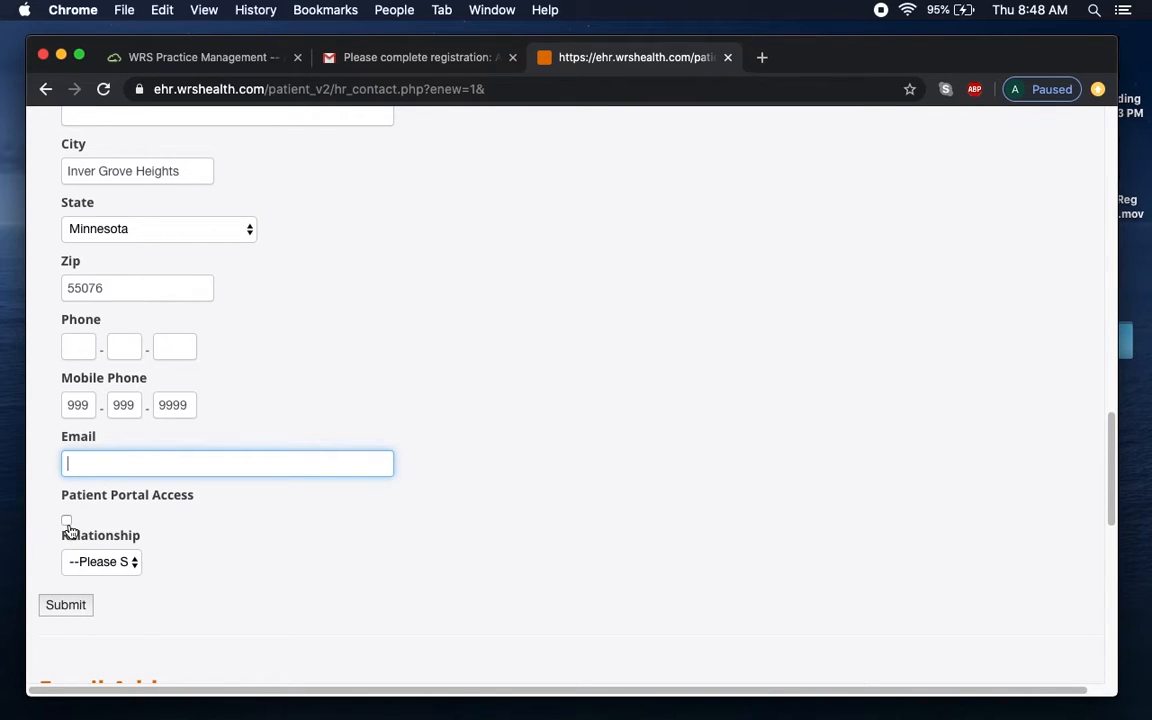
pyautogui.click(132, 566)
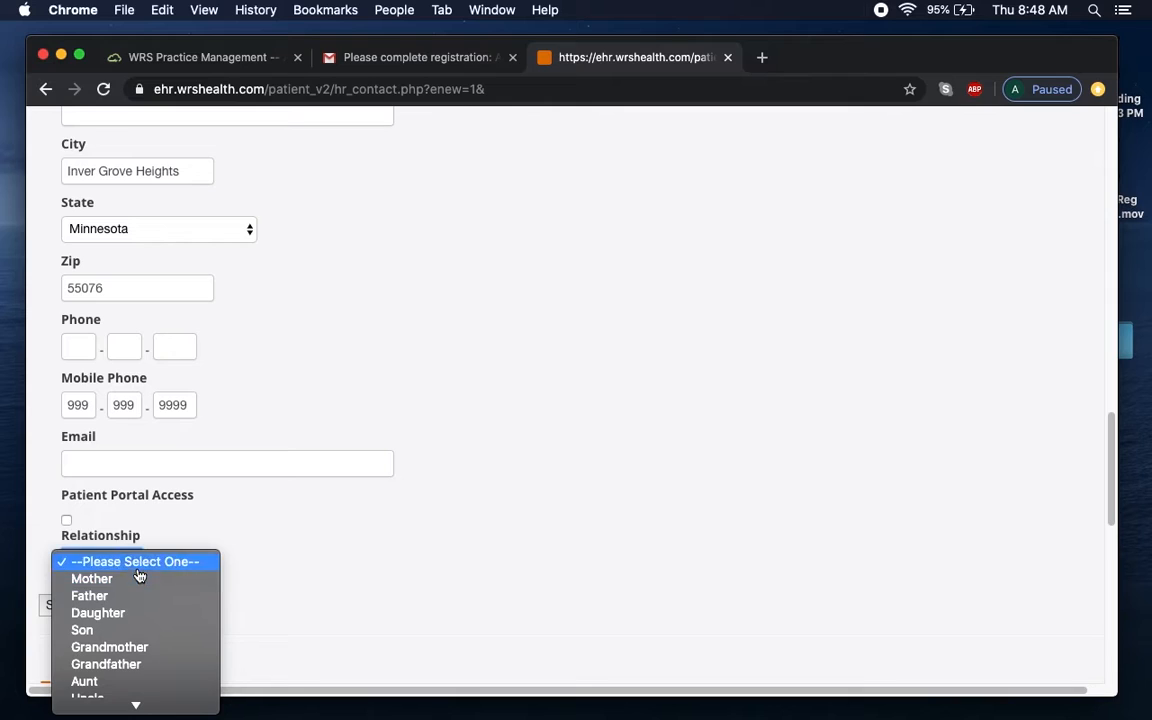
pyautogui.moveTo(167, 706)
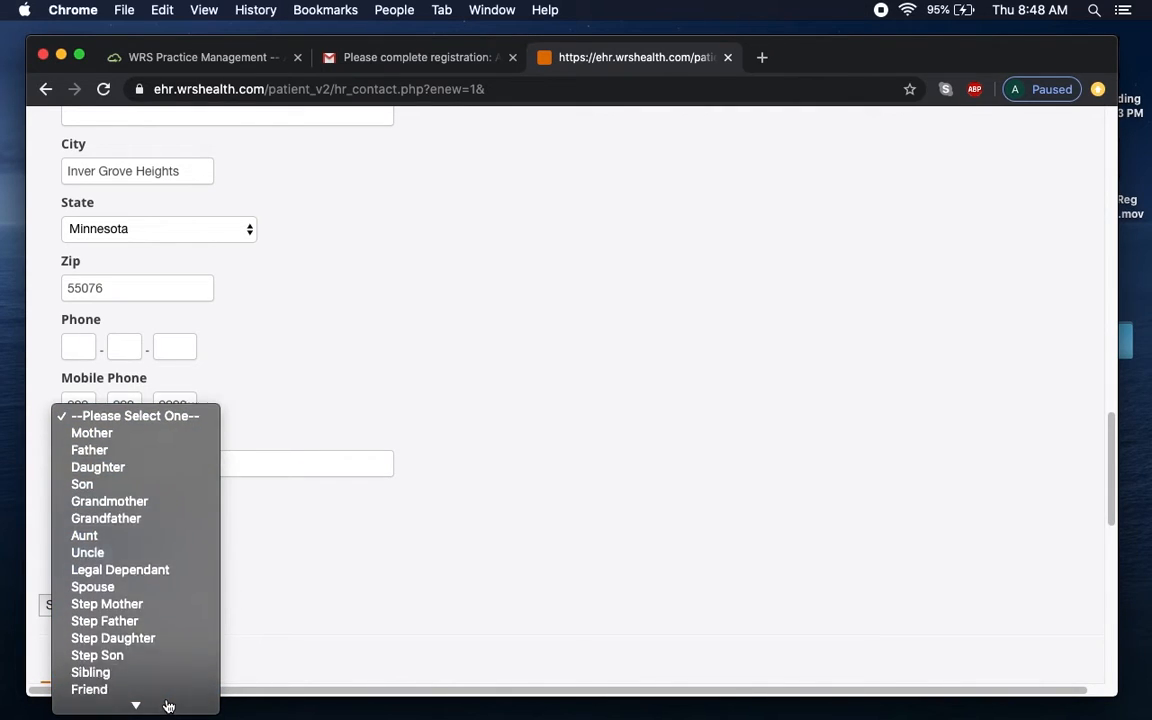
pyautogui.click(150, 552)
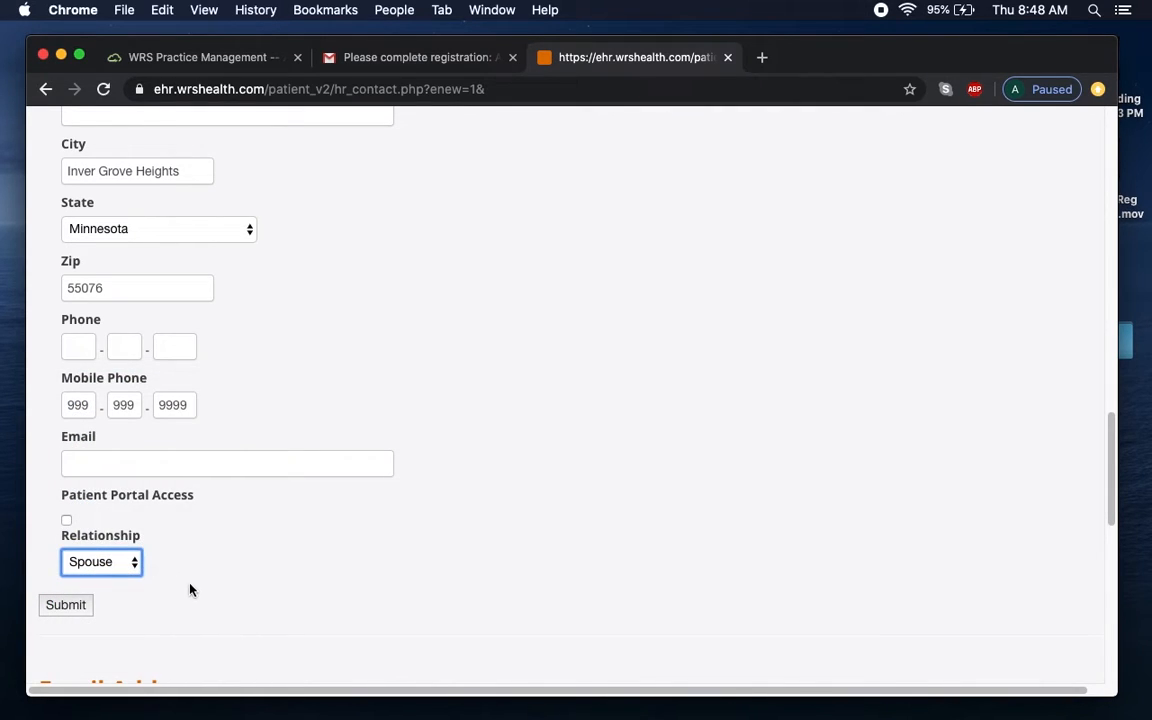
pyautogui.click(77, 611)
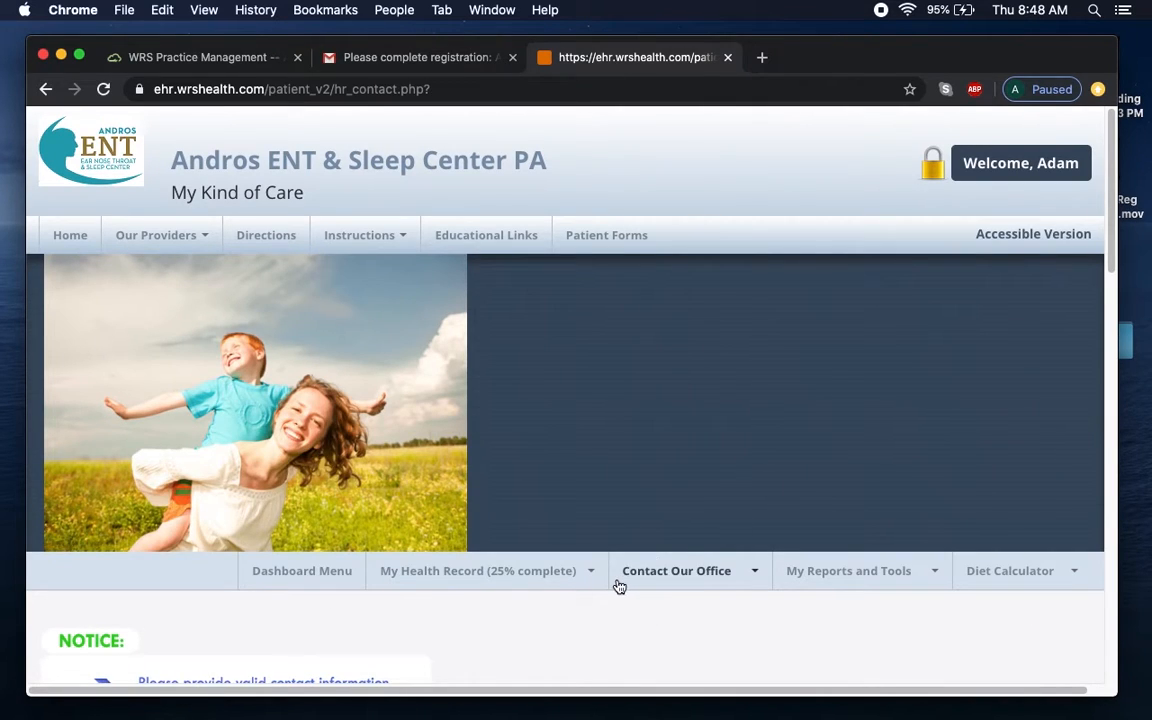
# Scroll down to Communication Preference and open the Add Preference form.
pyautogui.click(537, 571)
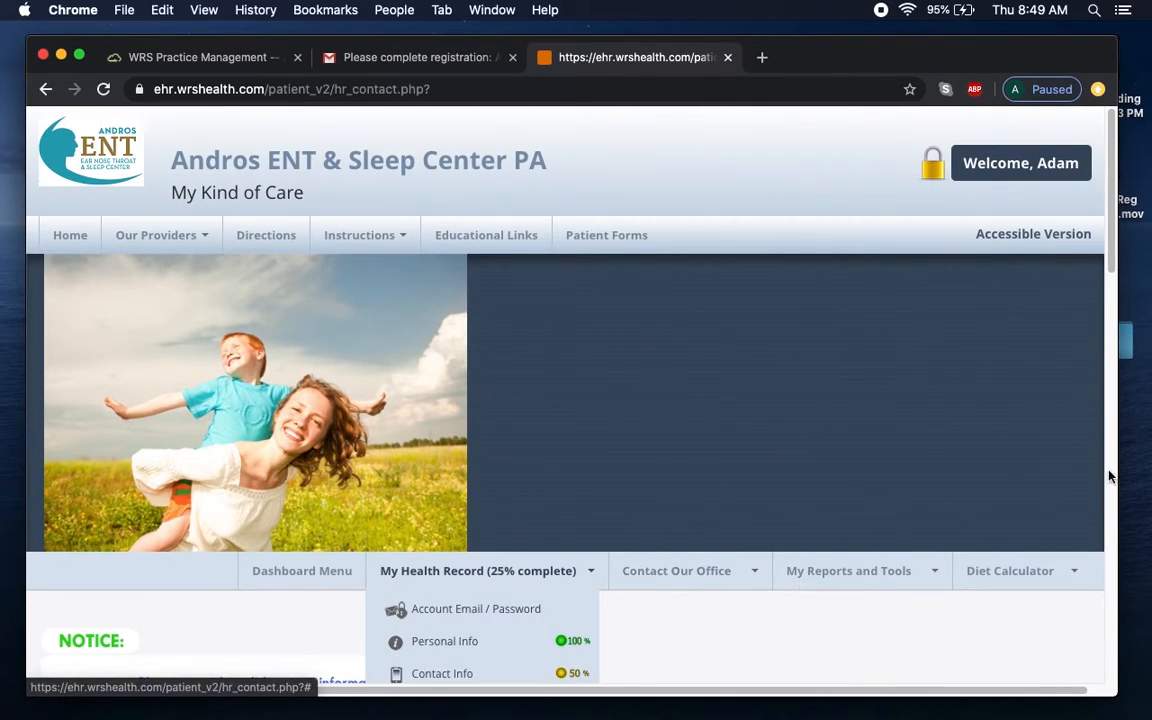
pyautogui.moveTo(1116, 250); pyautogui.dragTo(1121, 381)
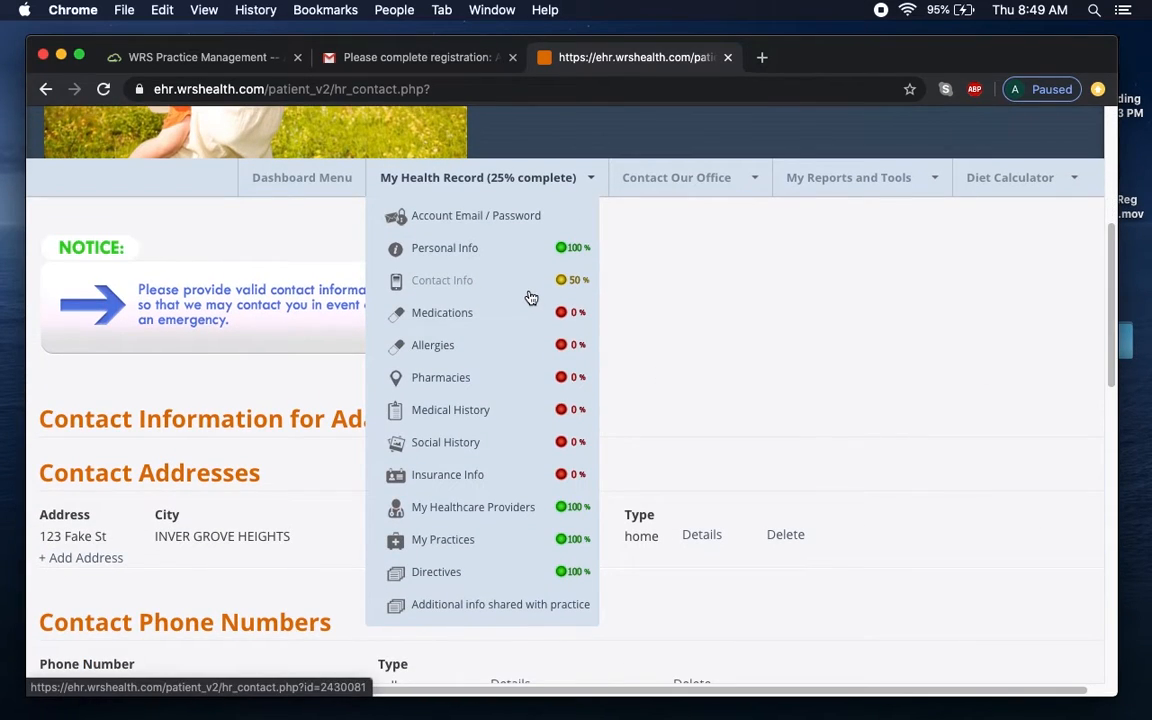
pyautogui.moveTo(1113, 317); pyautogui.dragTo(1104, 508)
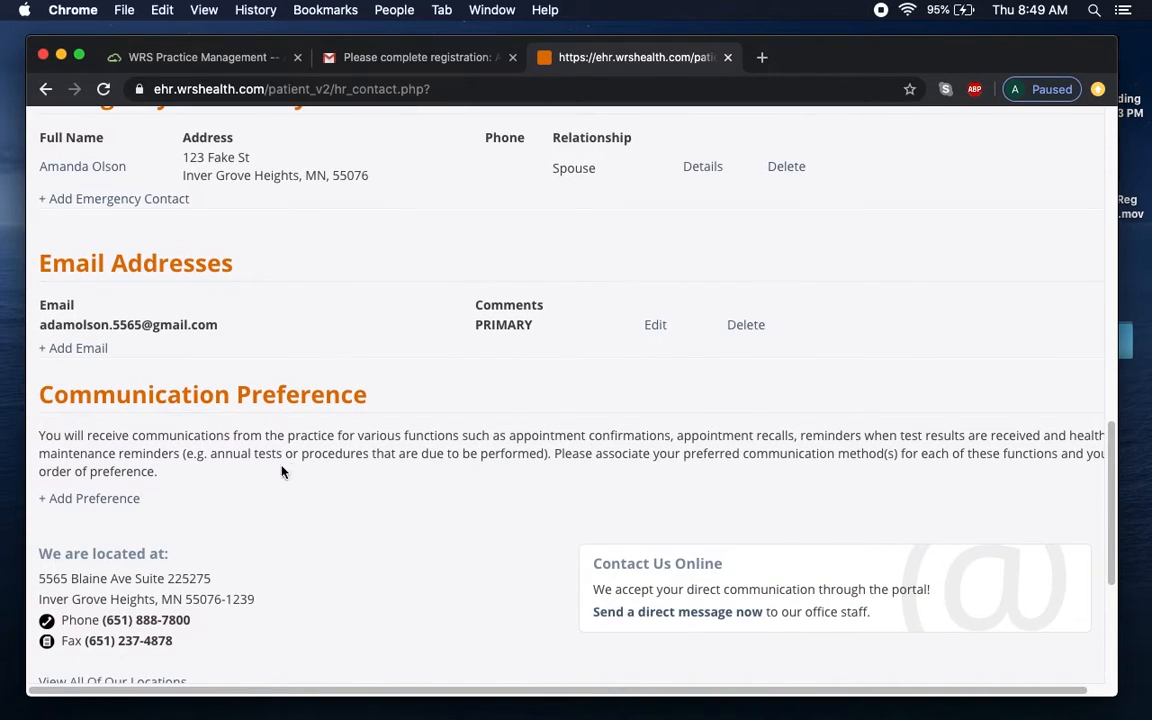
pyautogui.click(92, 503)
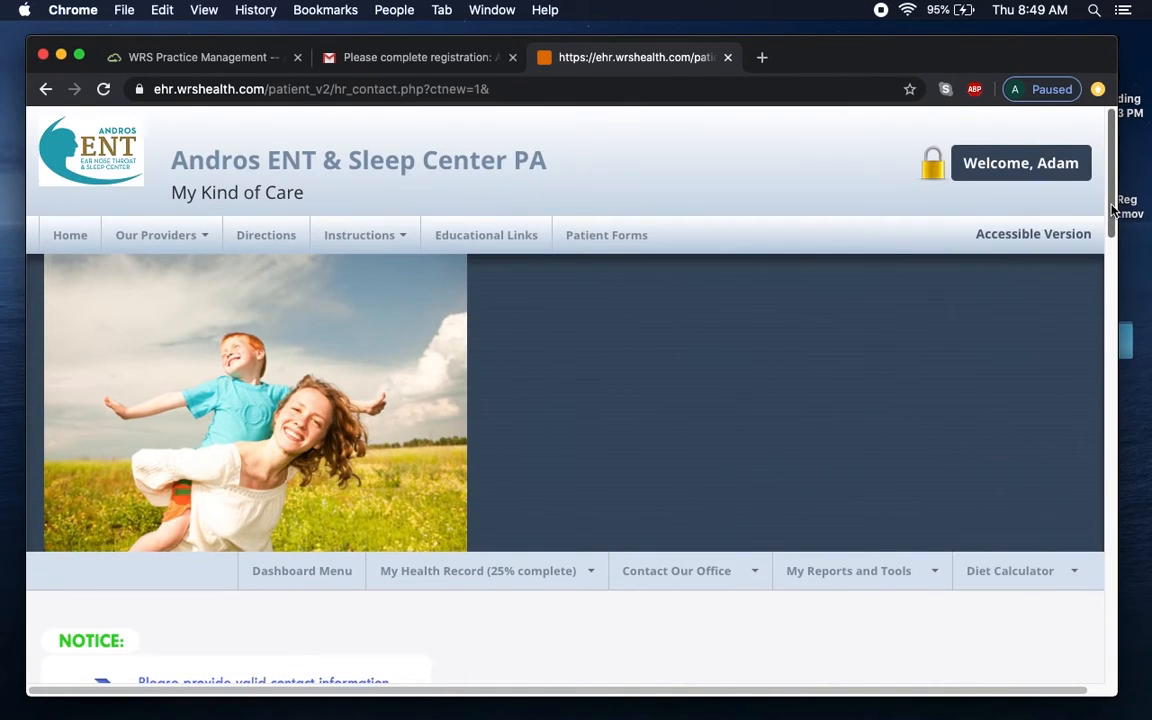
pyautogui.moveTo(1111, 208); pyautogui.dragTo(1110, 410)
pyautogui.scroll(-10, 1110, 410)
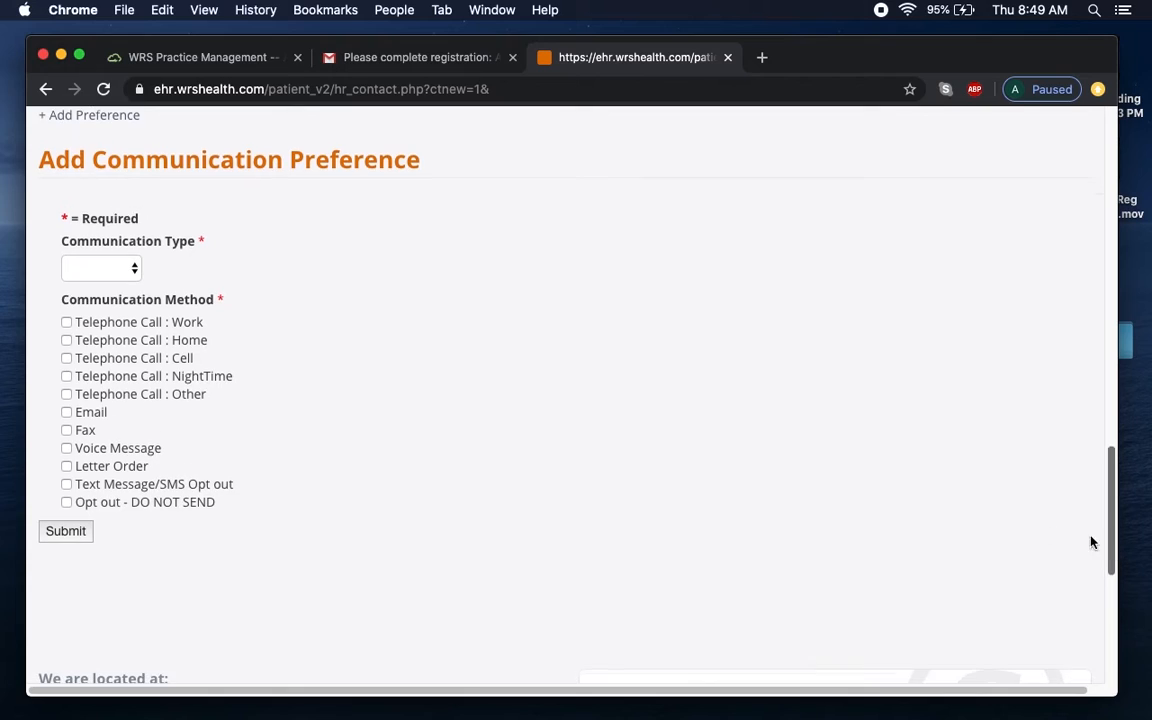
# Save an Appointment Confirmation preference by Email with the SMS opt-out unticked.
pyautogui.click(136, 272)
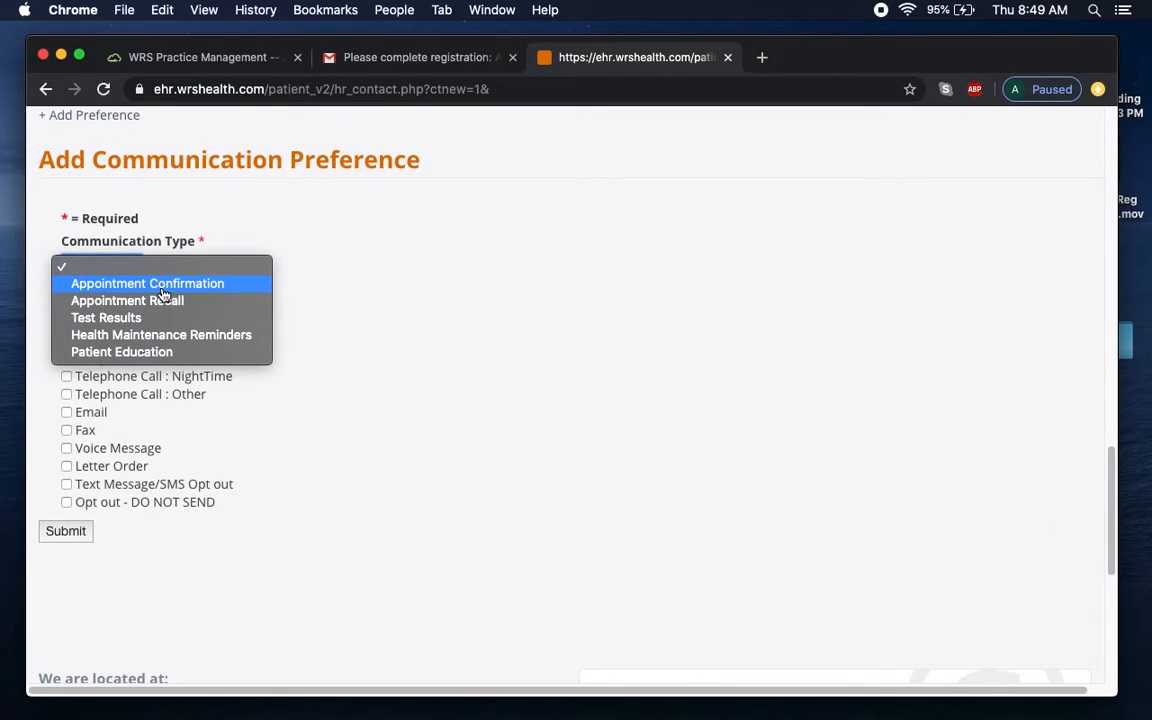
pyautogui.click(163, 286)
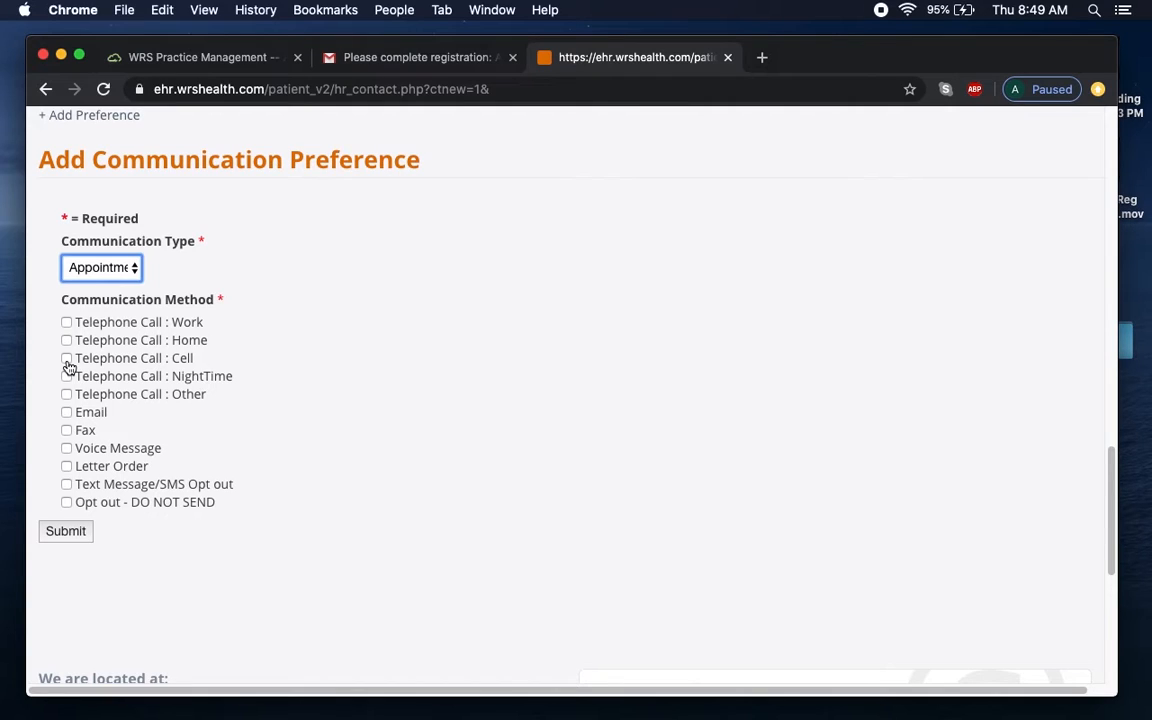
pyautogui.click(70, 415)
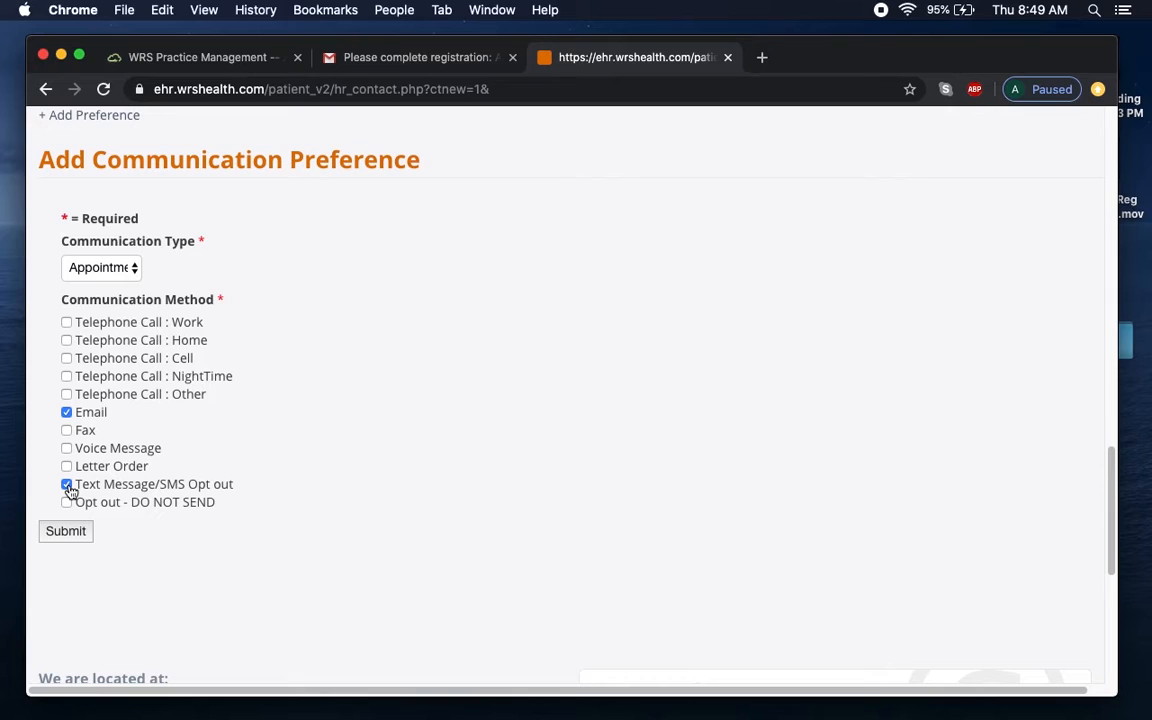
pyautogui.click(68, 487)
pyautogui.click(66, 532)
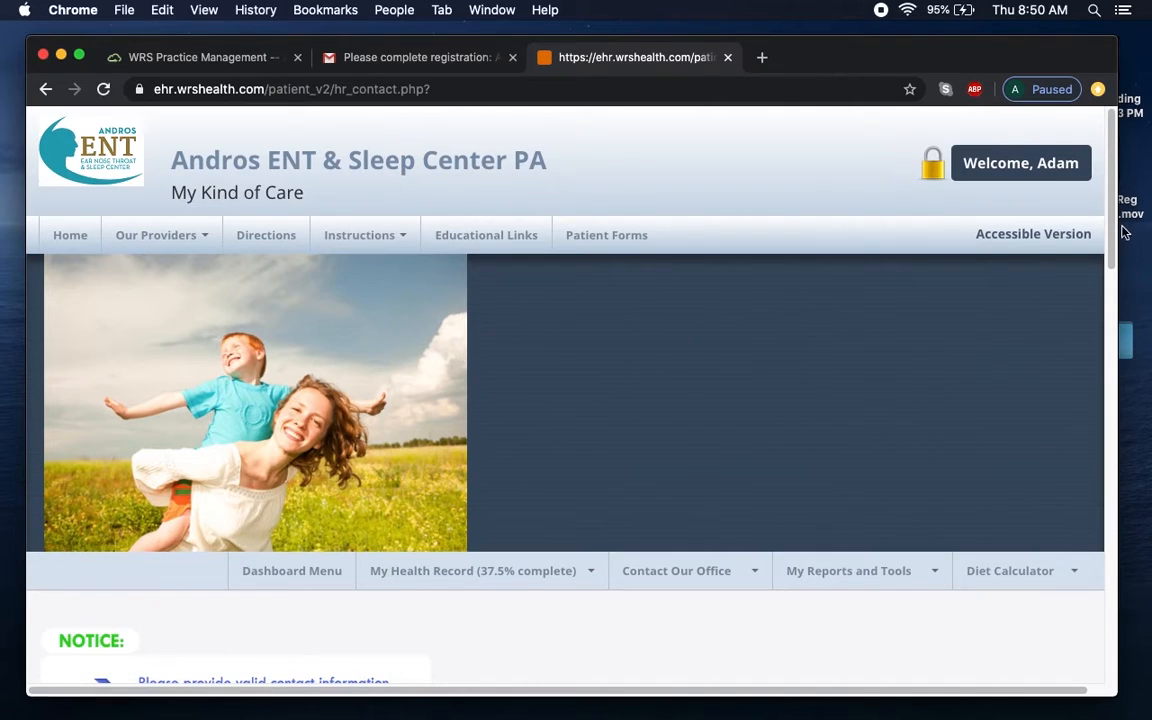
# Add an Appointment Recall communication preference delivered by Email.
pyautogui.scroll(-3, 1110, 297)
pyautogui.moveTo(1110, 297); pyautogui.dragTo(1100, 582)
pyautogui.click(80, 368)
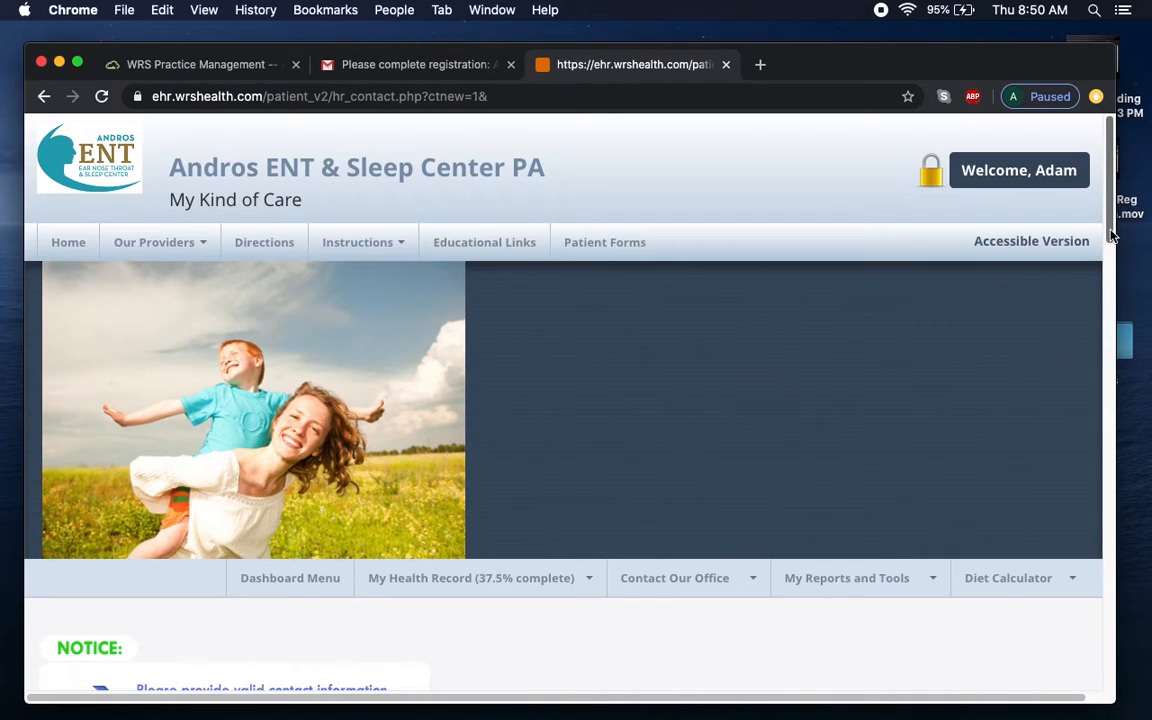
pyautogui.moveTo(1110, 234); pyautogui.dragTo(1100, 560)
pyautogui.click(131, 363)
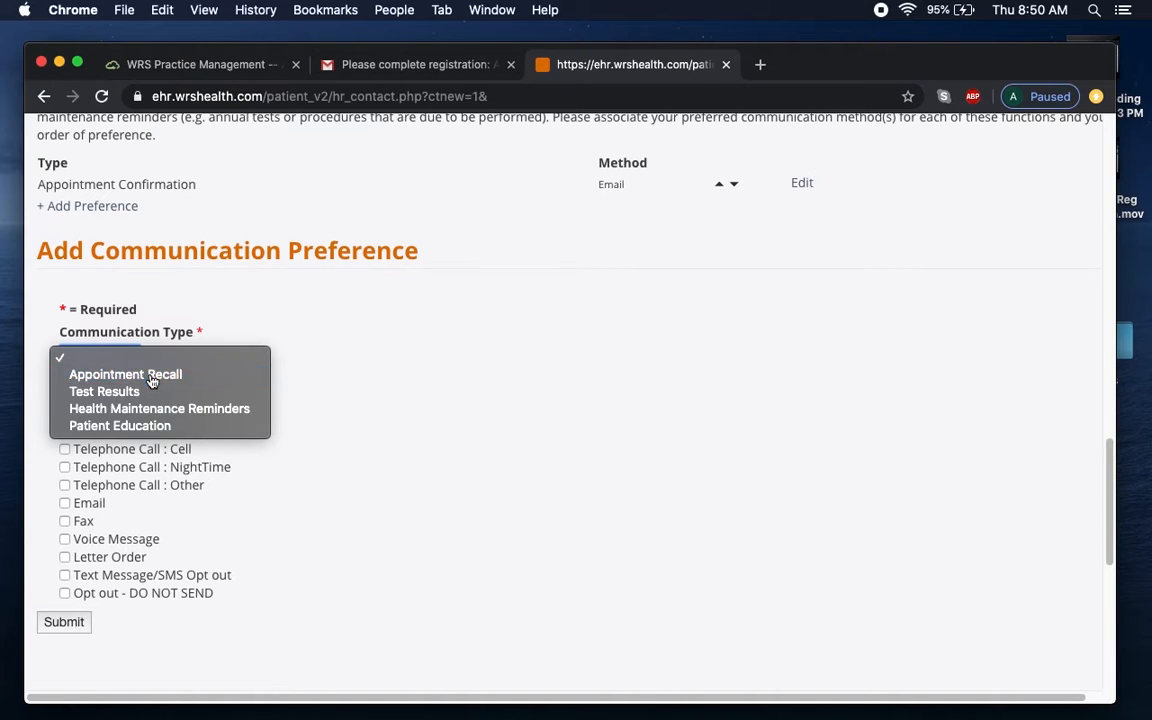
pyautogui.click(151, 376)
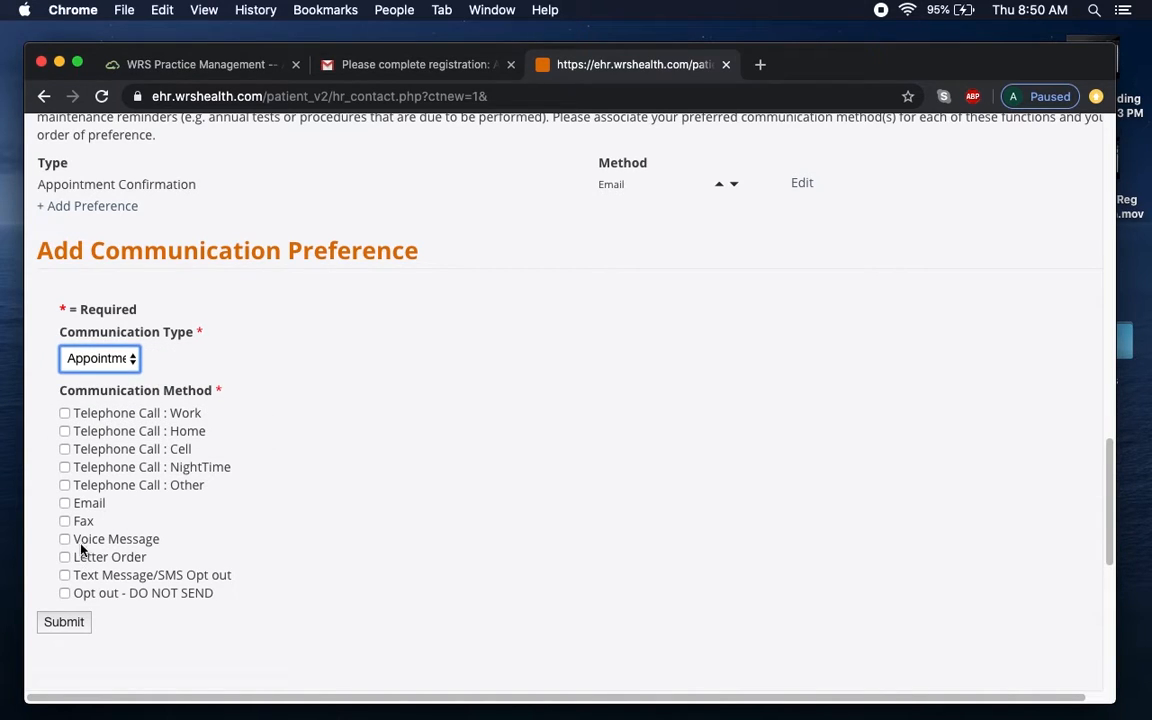
pyautogui.click(65, 504)
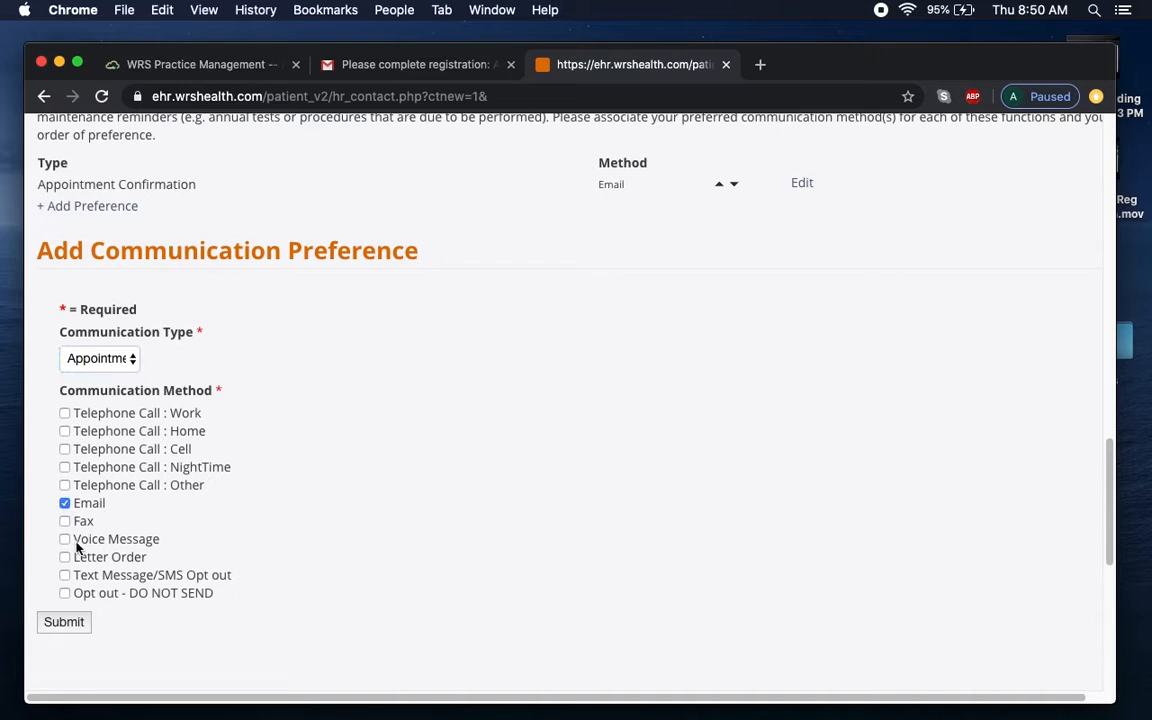
pyautogui.click(72, 628)
# Start another blank communication preference form.
pyautogui.moveTo(1109, 248); pyautogui.dragTo(1095, 598)
pyautogui.click(80, 403)
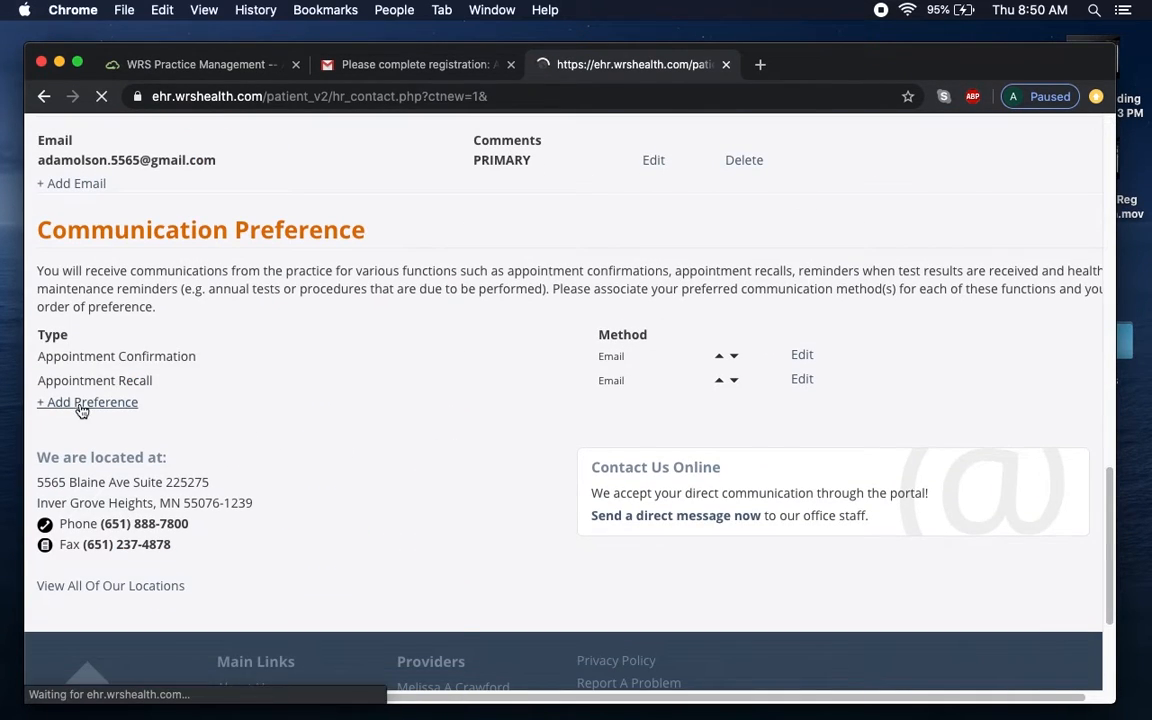
pyautogui.moveTo(1109, 215); pyautogui.dragTo(1108, 463)
pyautogui.scroll(-4, 995, 420)
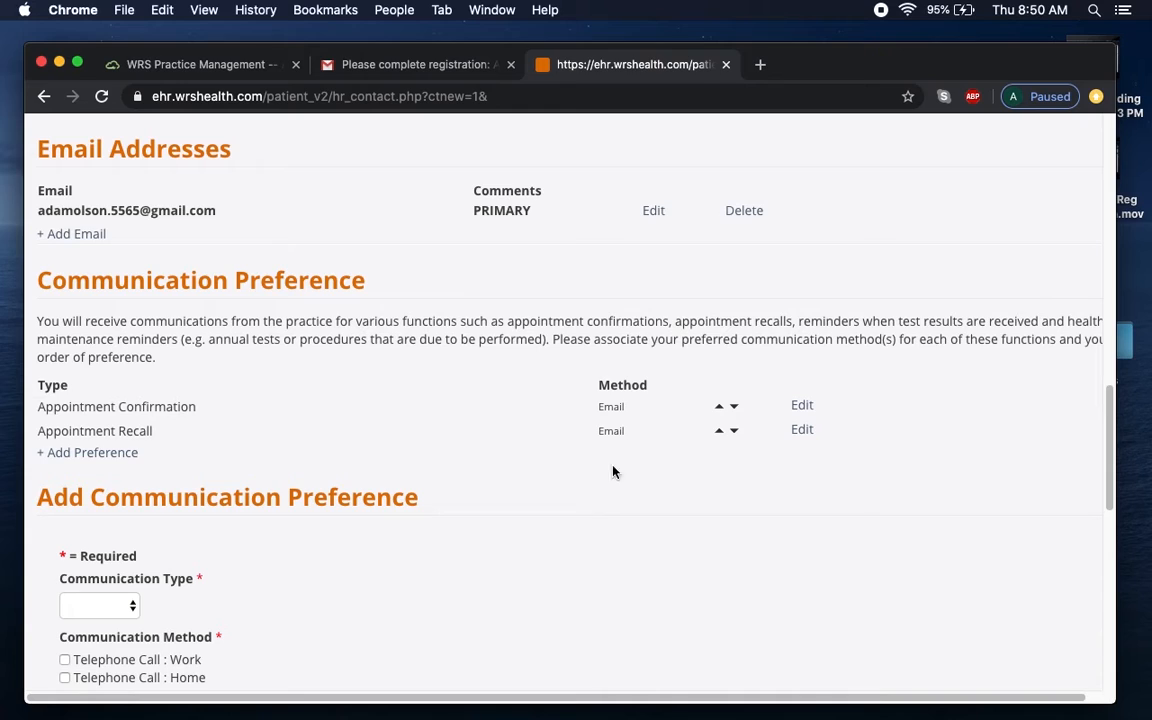
# Add a Test Results preference by Email and Telephone Call : Cell.
pyautogui.click(106, 462)
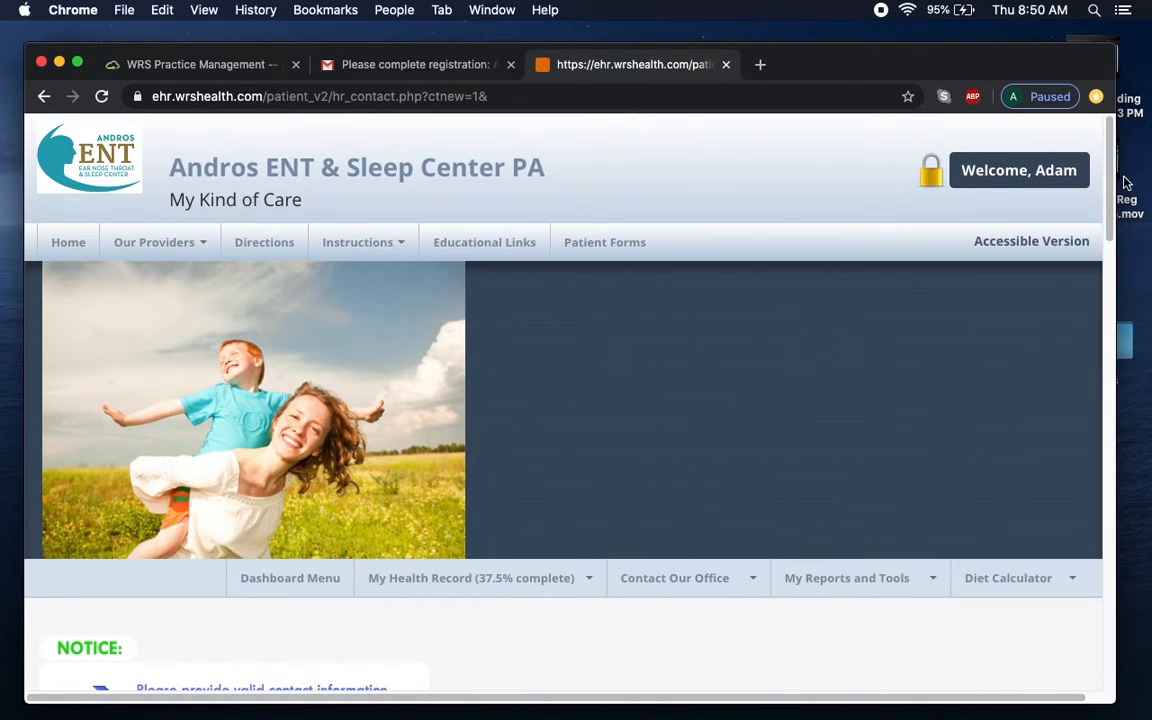
pyautogui.scroll(-15, 1085, 520)
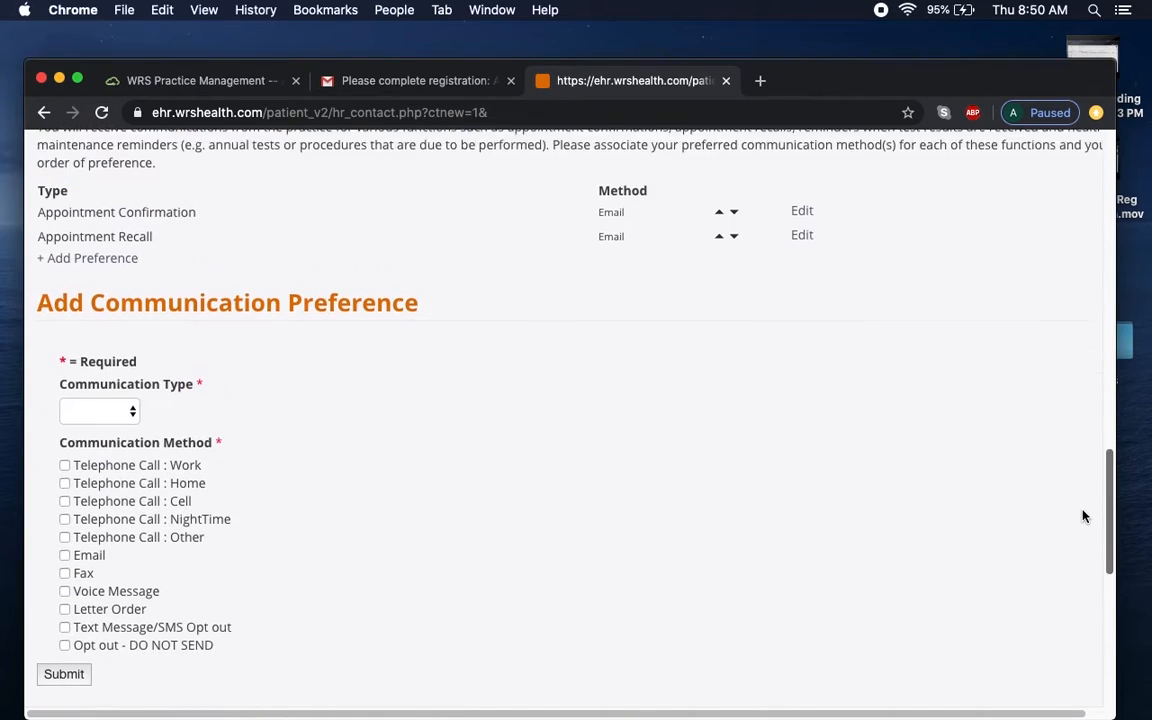
pyautogui.click(105, 330)
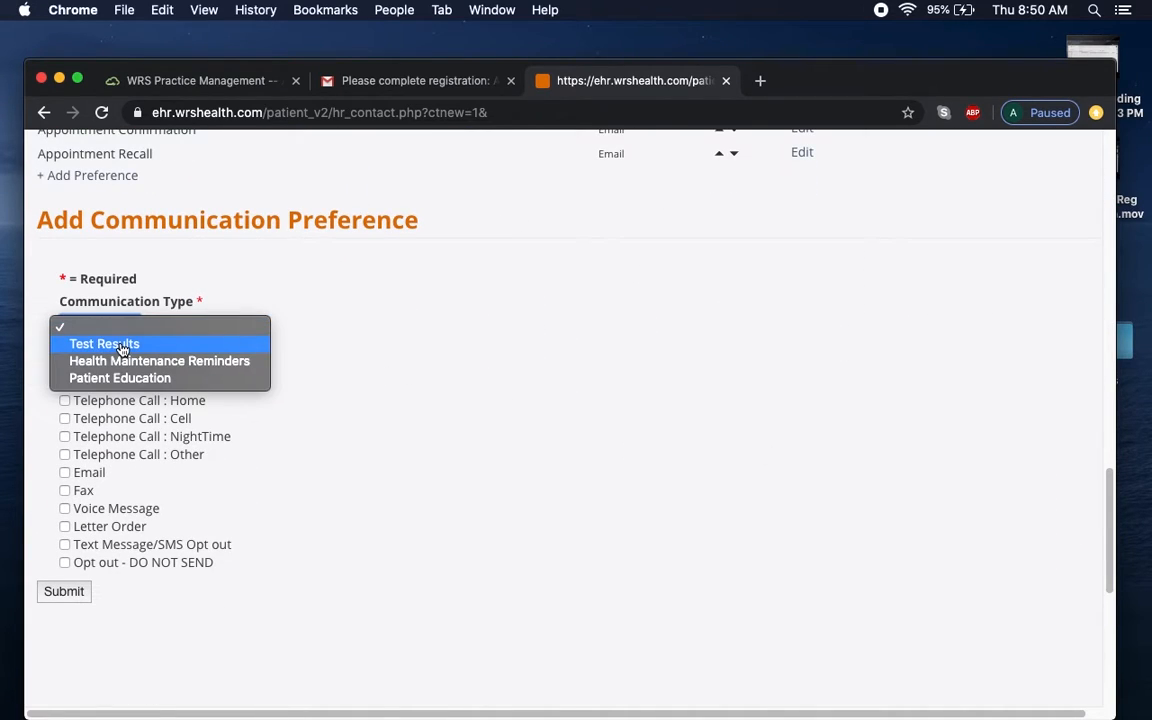
pyautogui.click(112, 342)
pyautogui.click(66, 474)
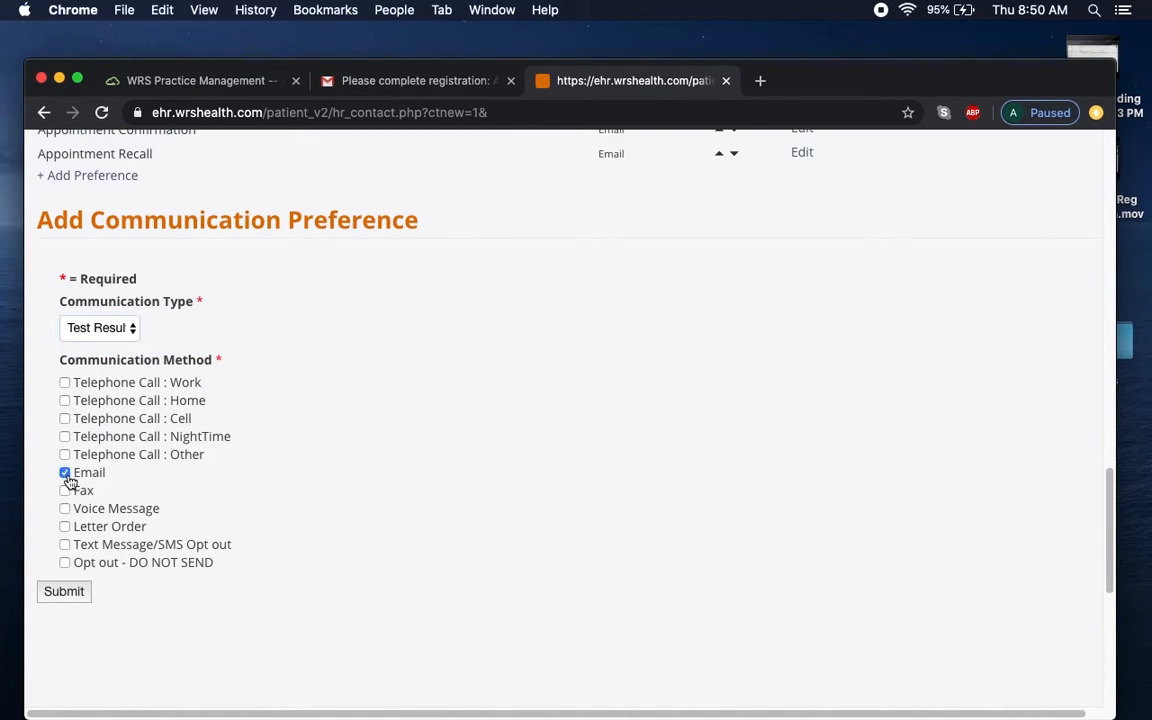
pyautogui.click(66, 420)
pyautogui.click(67, 593)
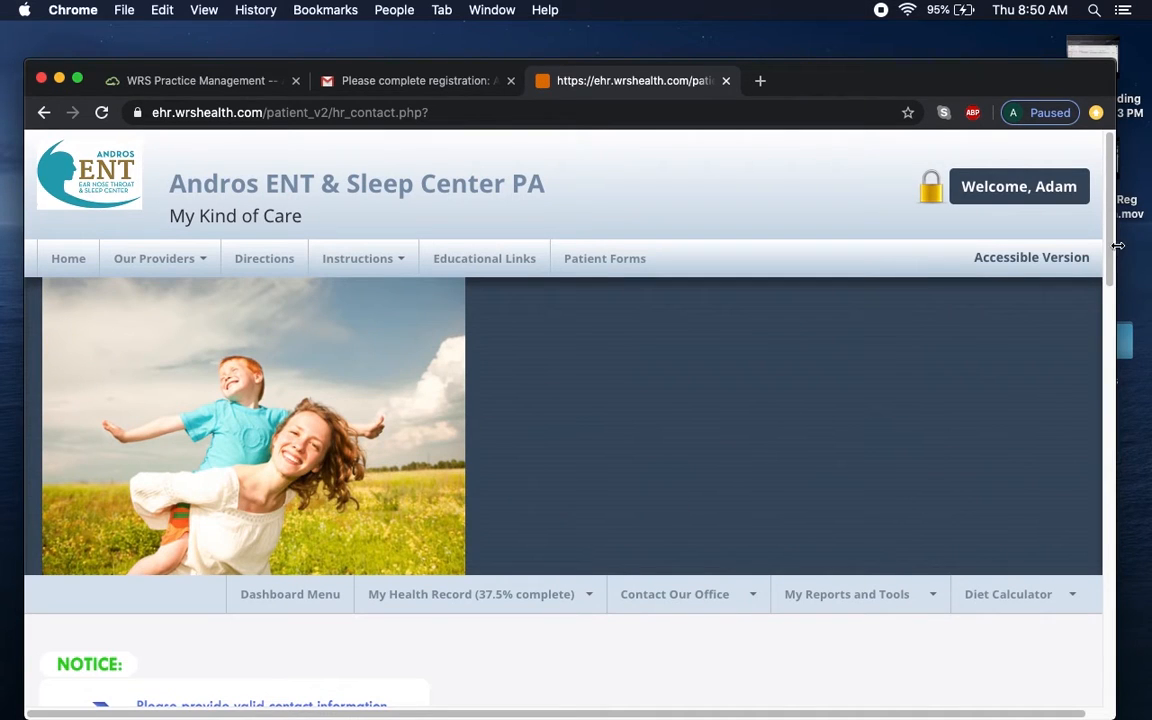
# Add a Health Maintenance Reminders preference set to Opt out - DO NOT SEND.
pyautogui.moveTo(1110, 243); pyautogui.dragTo(1098, 607)
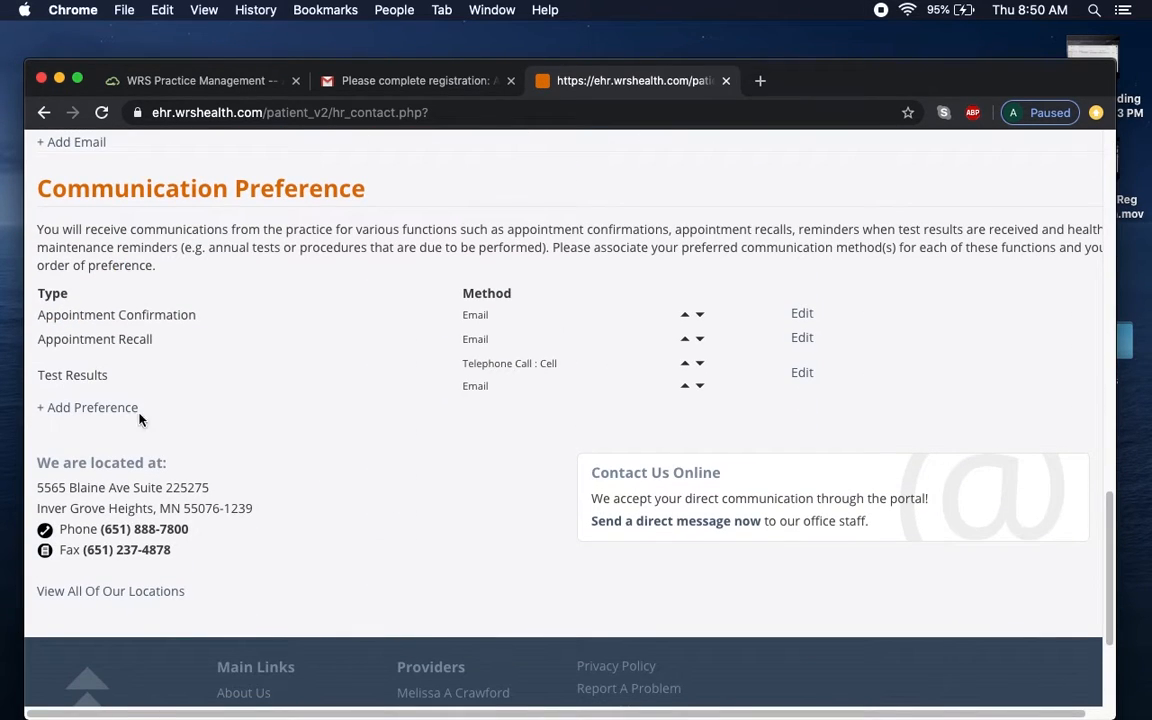
pyautogui.click(99, 410)
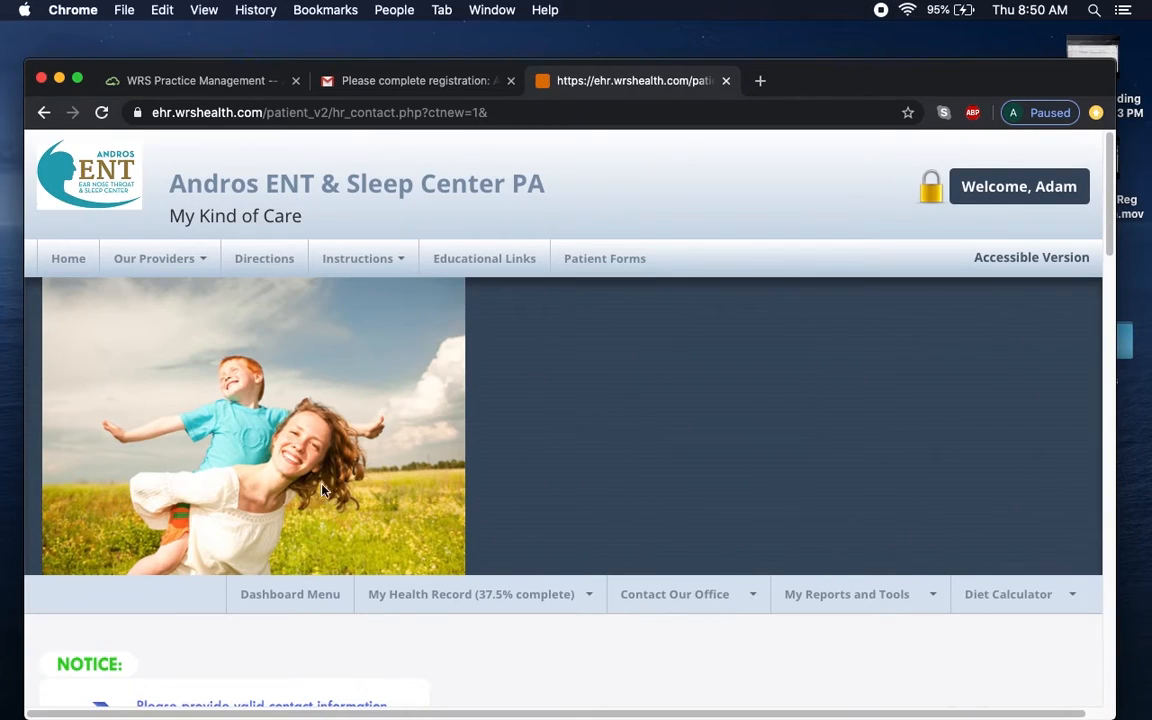
pyautogui.moveTo(1111, 244); pyautogui.dragTo(1088, 597)
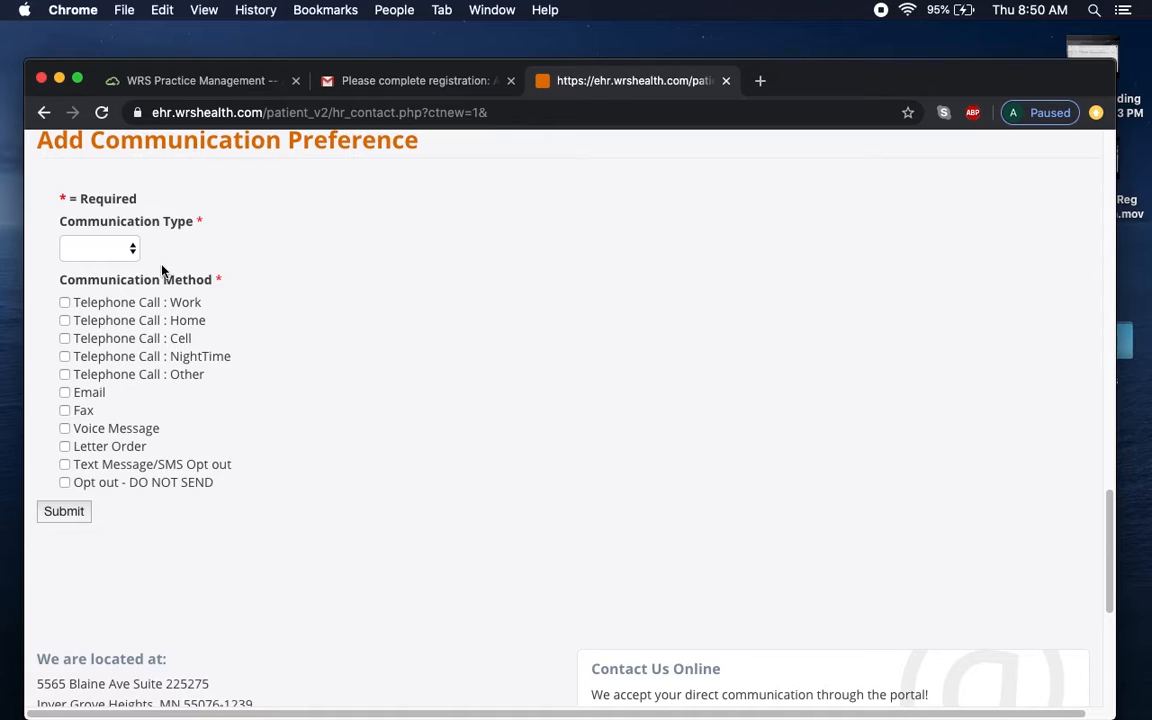
pyautogui.click(116, 250)
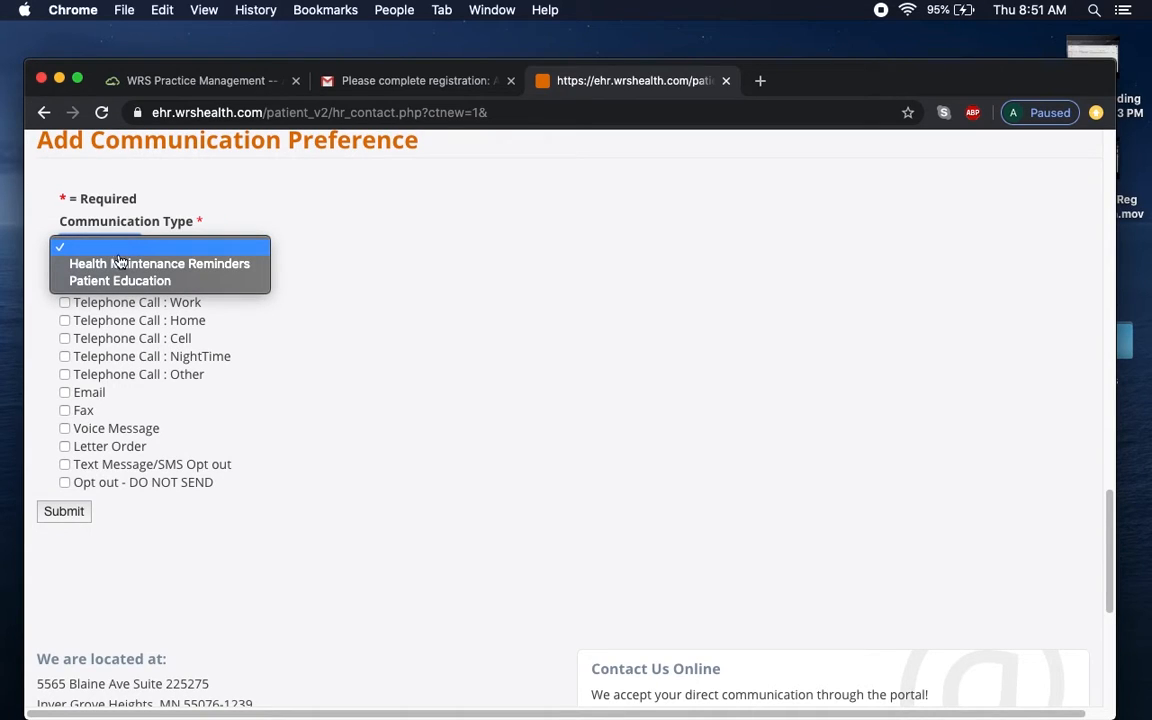
pyautogui.click(124, 265)
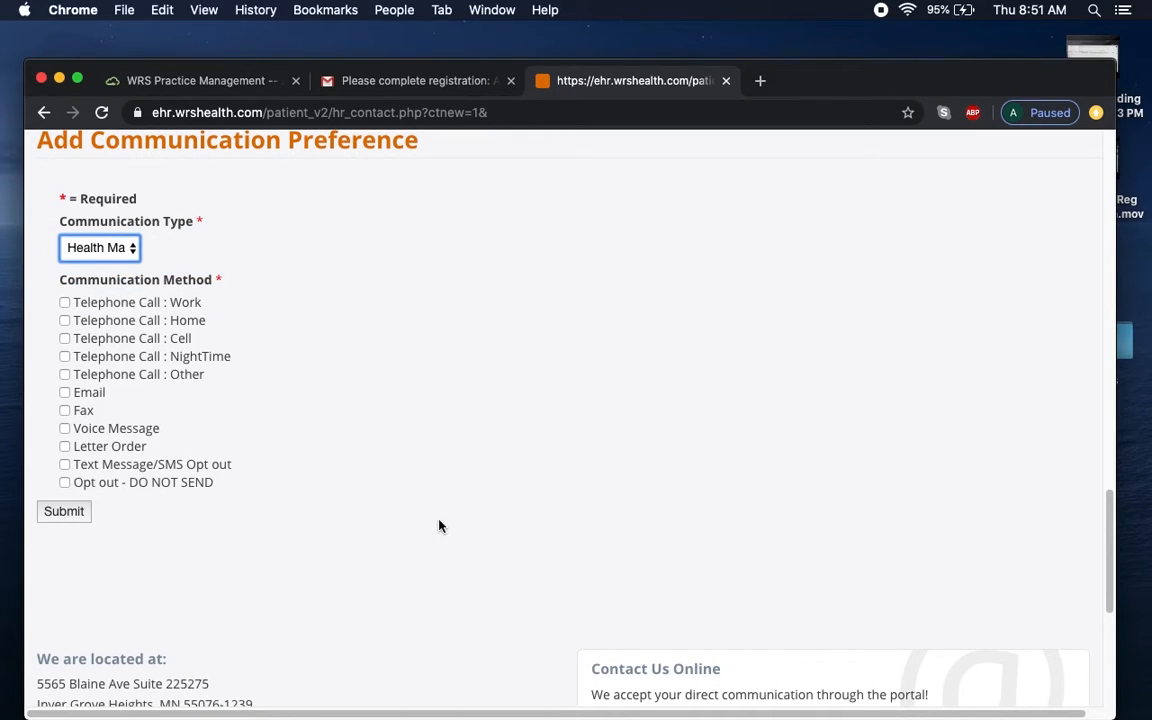
pyautogui.click(81, 486)
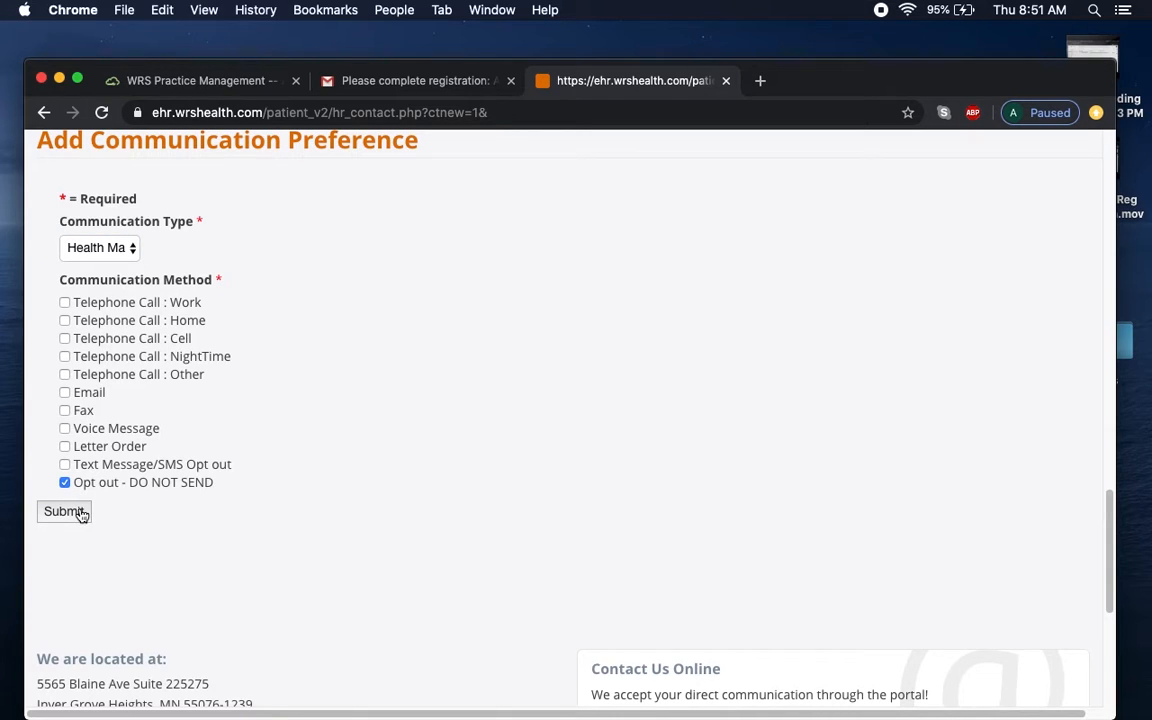
pyautogui.click(80, 510)
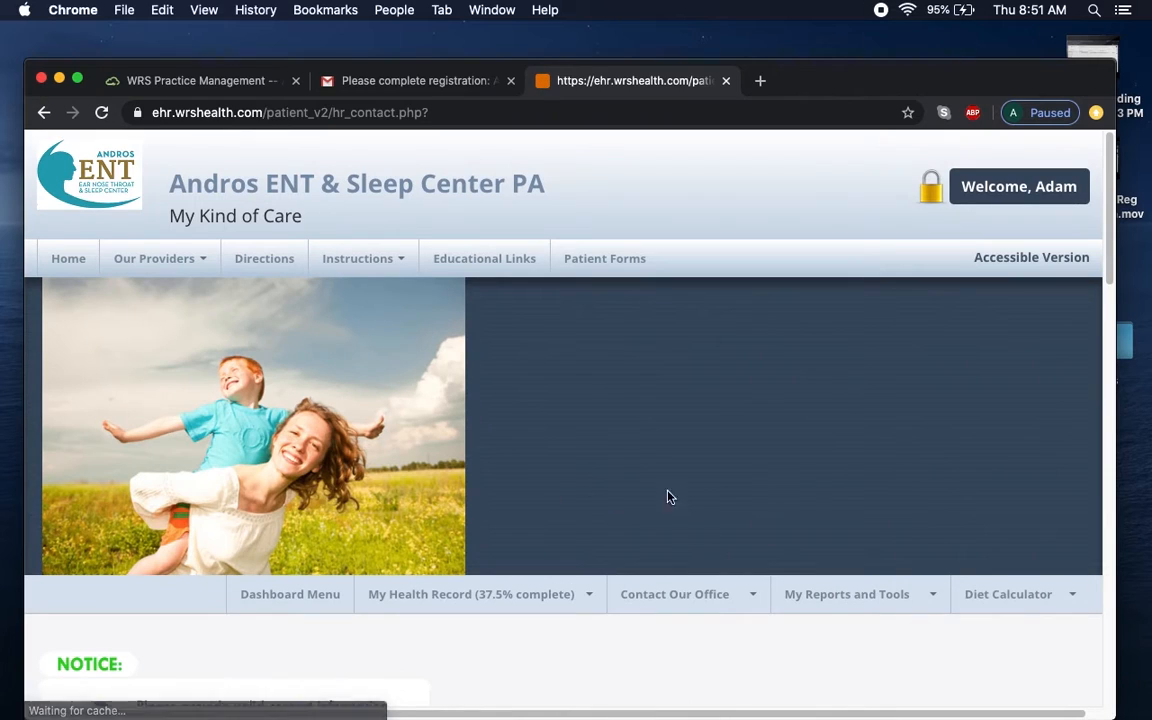
# Add a Patient Education preference delivered by Email.
pyautogui.scroll(-15, 1109, 256)
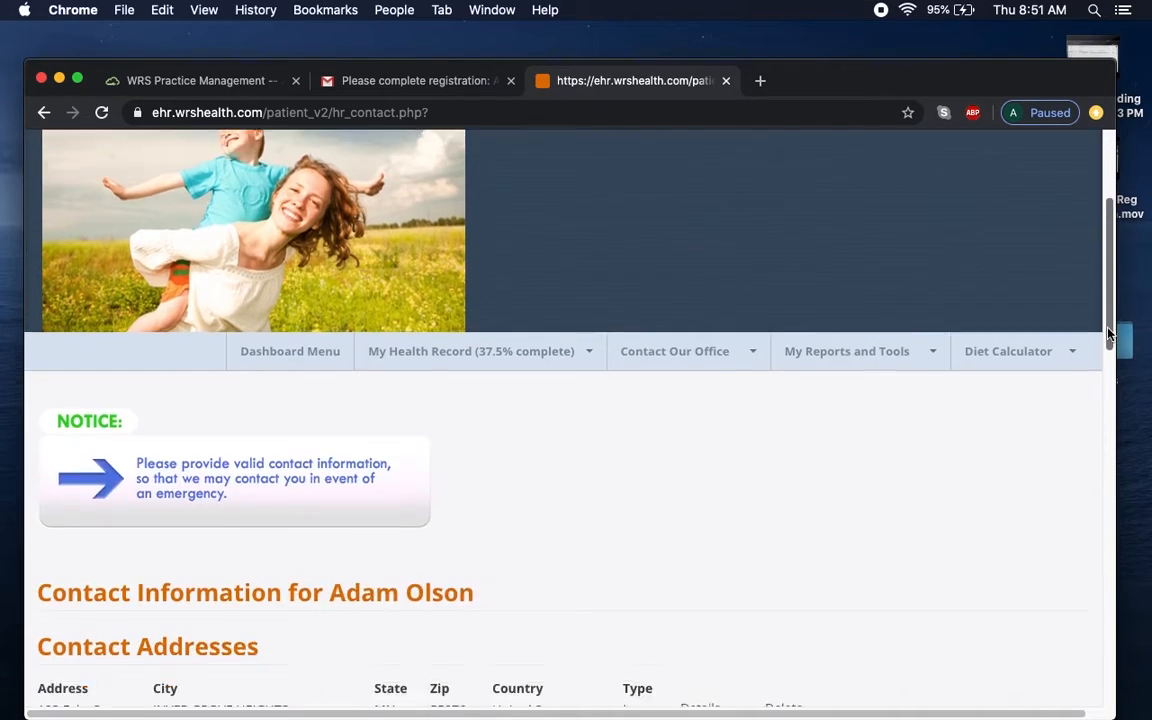
pyautogui.click(82, 411)
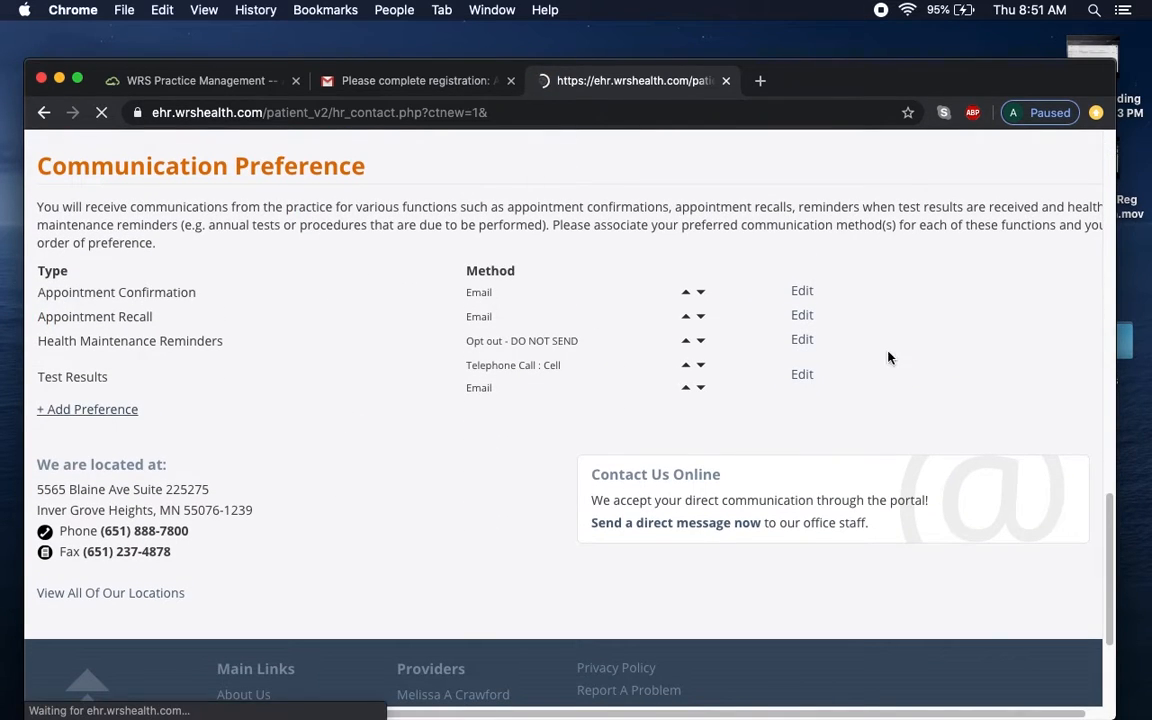
pyautogui.moveTo(1111, 270); pyautogui.dragTo(1113, 633)
pyautogui.scroll(5, 1113, 600)
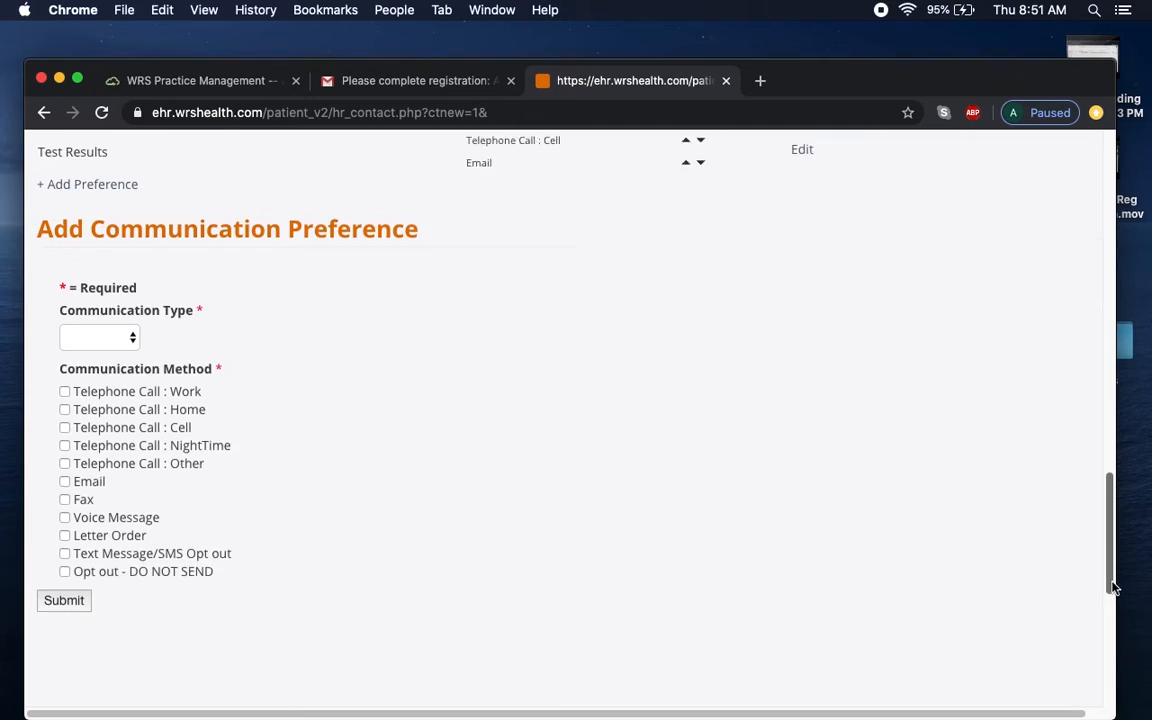
pyautogui.click(100, 385)
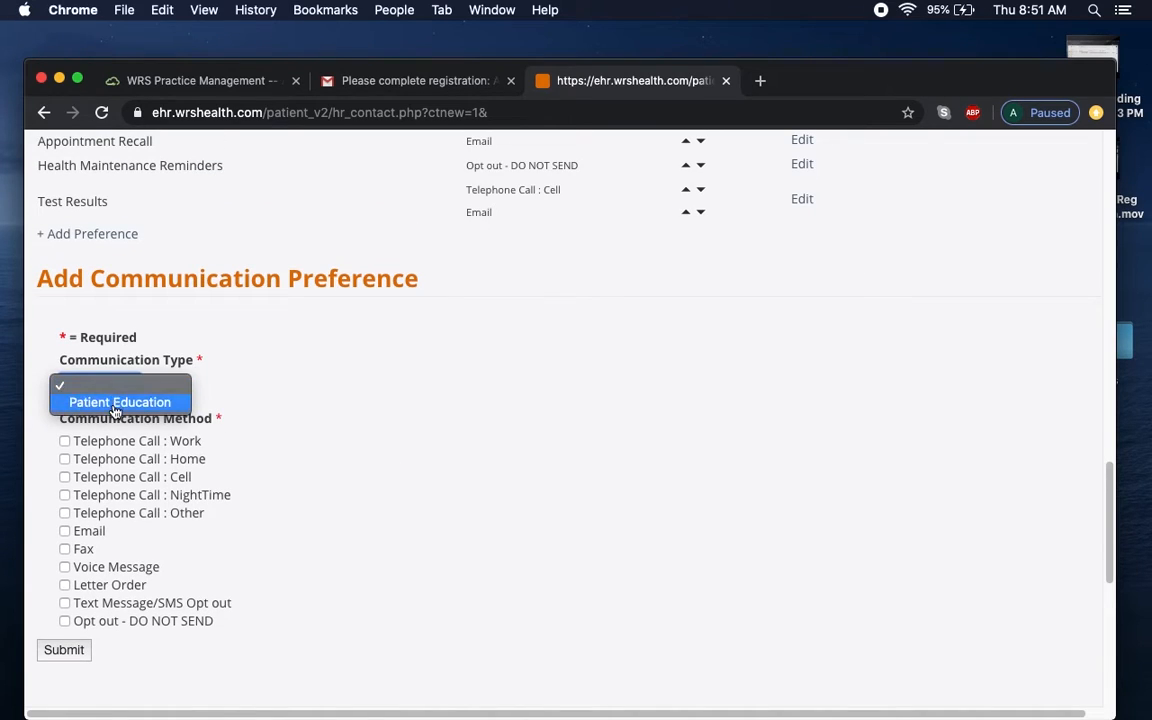
pyautogui.click(116, 402)
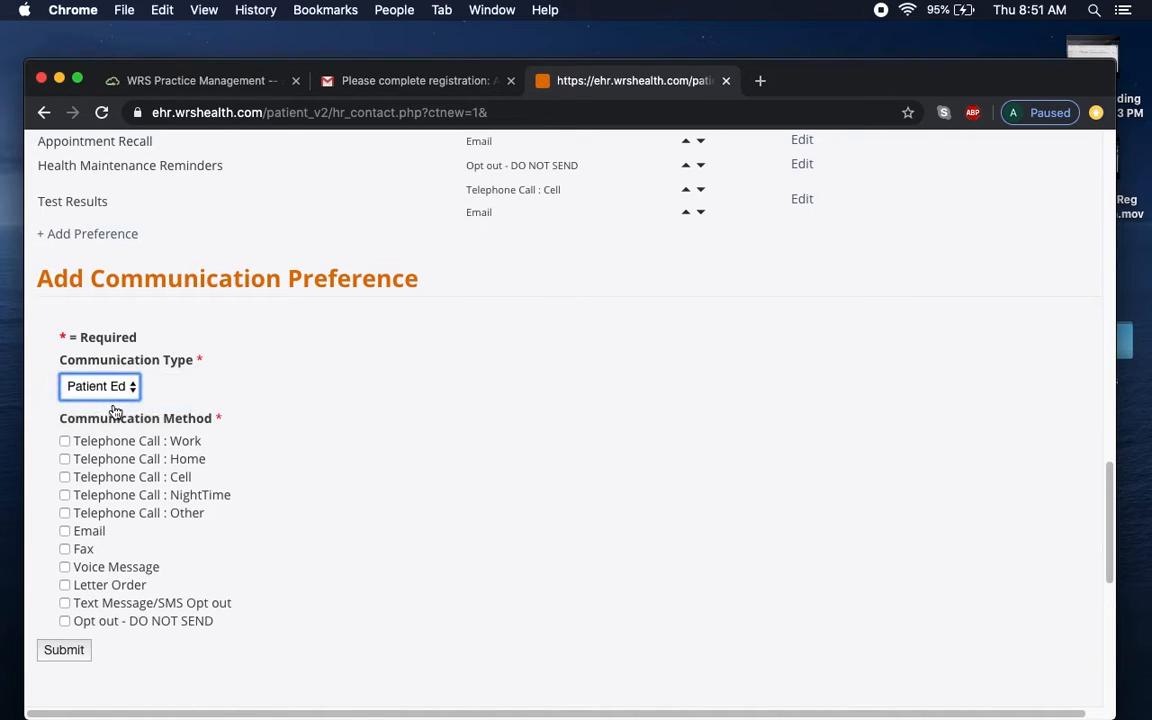
pyautogui.click(64, 533)
pyautogui.click(78, 652)
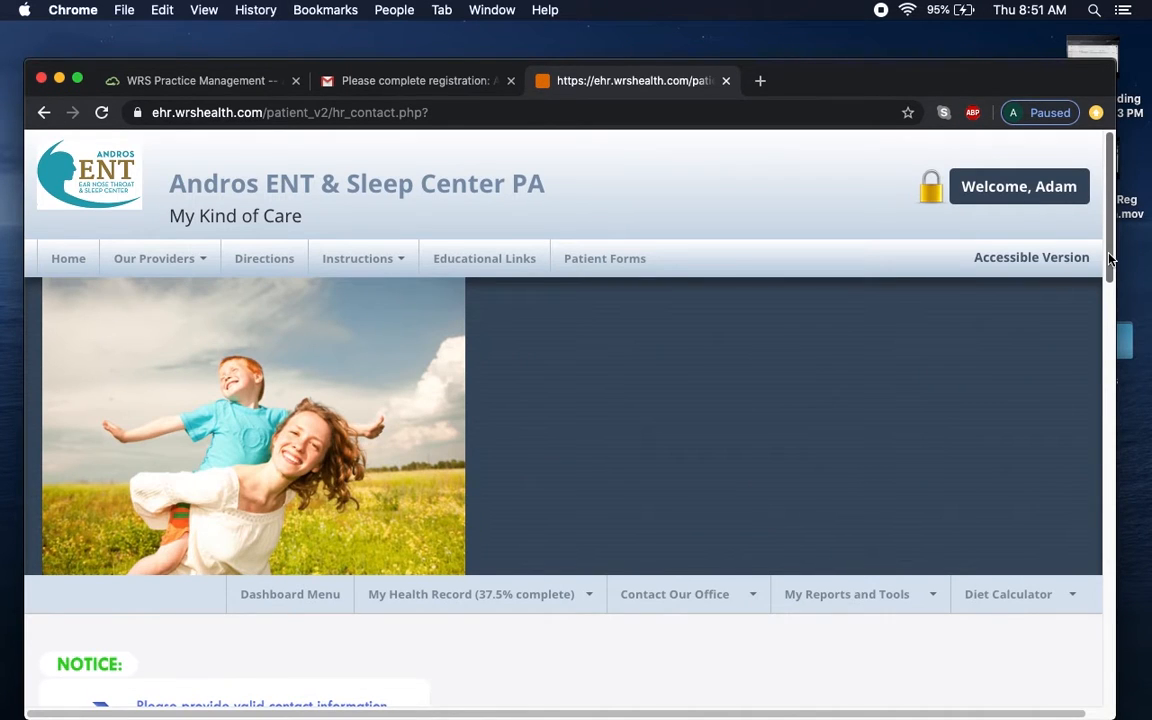
pyautogui.moveTo(1110, 258)
pyautogui.mouseDown()
pyautogui.moveTo(1110, 620)
pyautogui.moveTo(1109, 300)
pyautogui.mouseUp()
pyautogui.moveTo(483, 438)
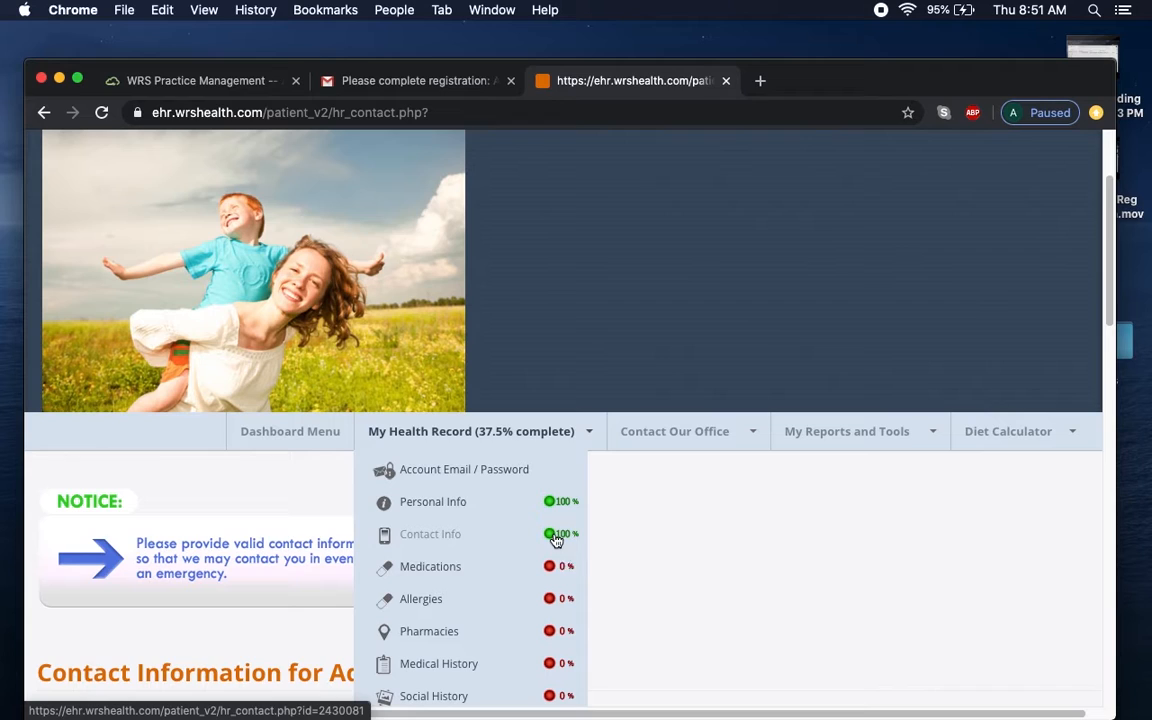
# Go to the Medications section of My Health Record.
pyautogui.click(447, 566)
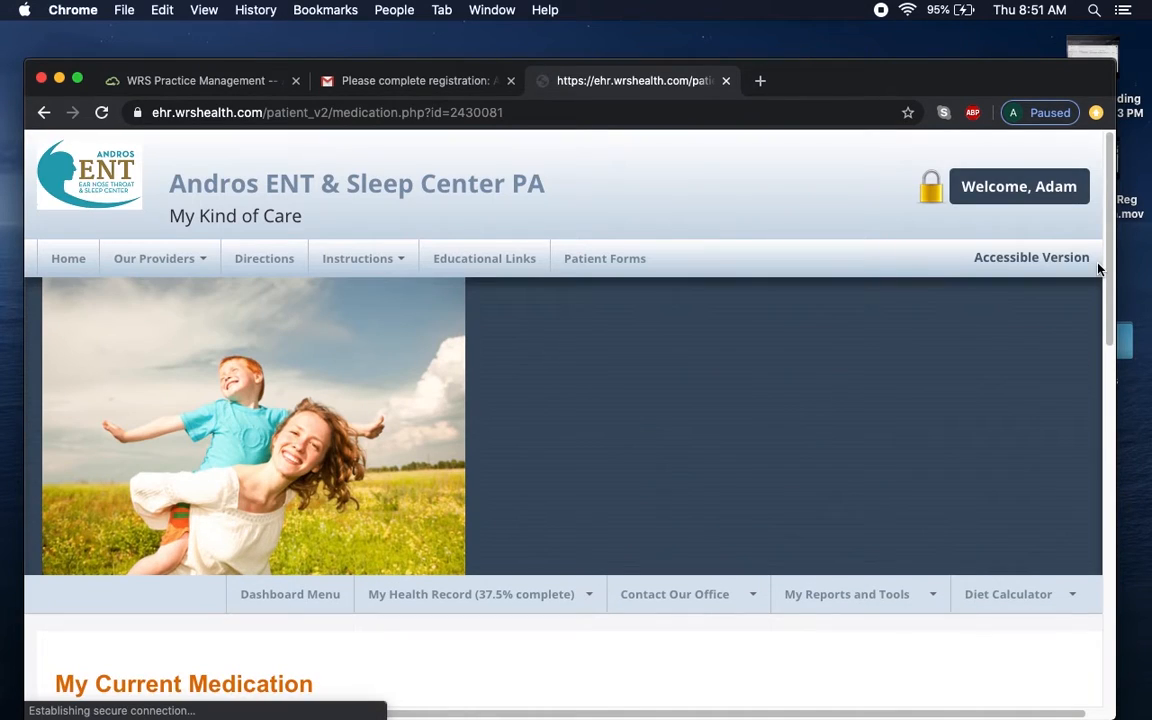
pyautogui.moveTo(1107, 268); pyautogui.dragTo(1106, 422)
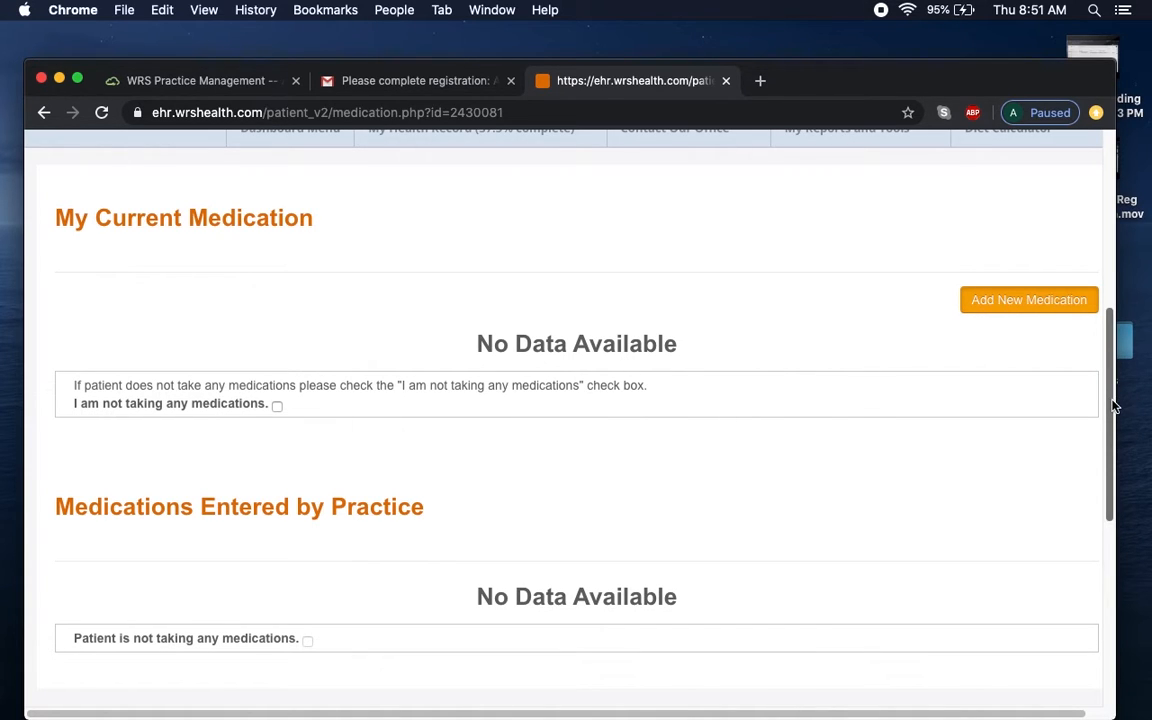
pyautogui.scroll(-4, 1113, 405)
pyautogui.scroll(4, 1115, 400)
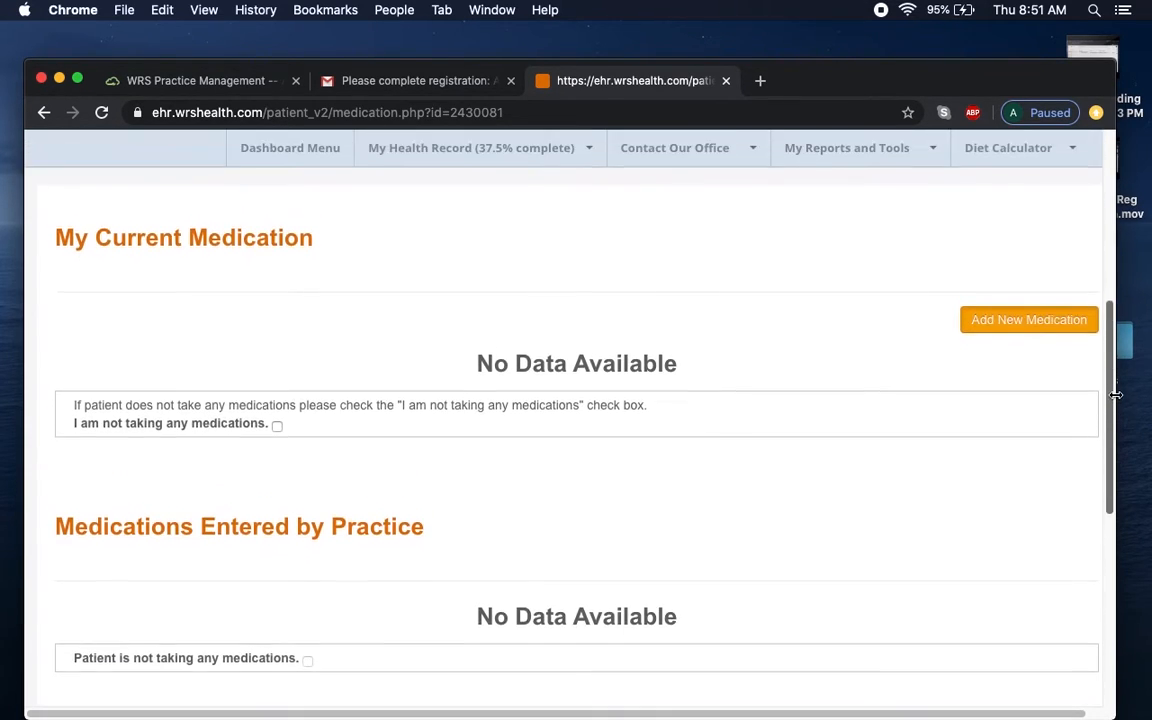
pyautogui.scroll(1, 1115, 395)
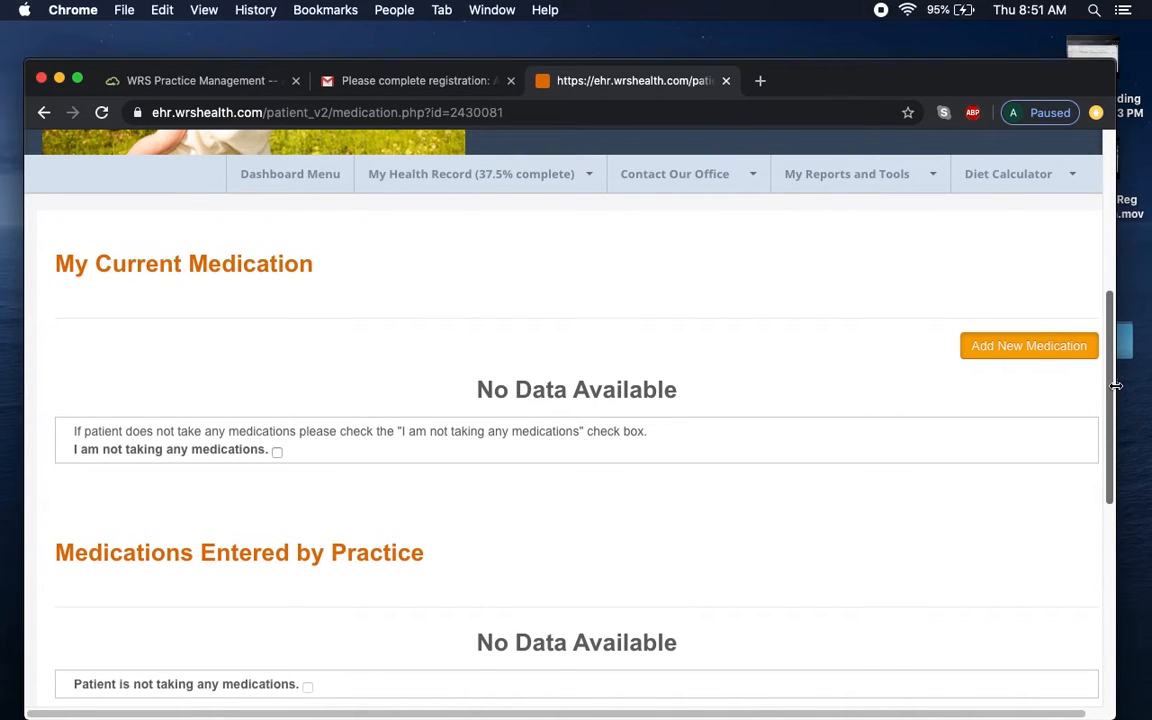
# Add lisinopril 10 mg tablet, 1 tablet orally 1 time/day, as a current medication.
pyautogui.click(1034, 356)
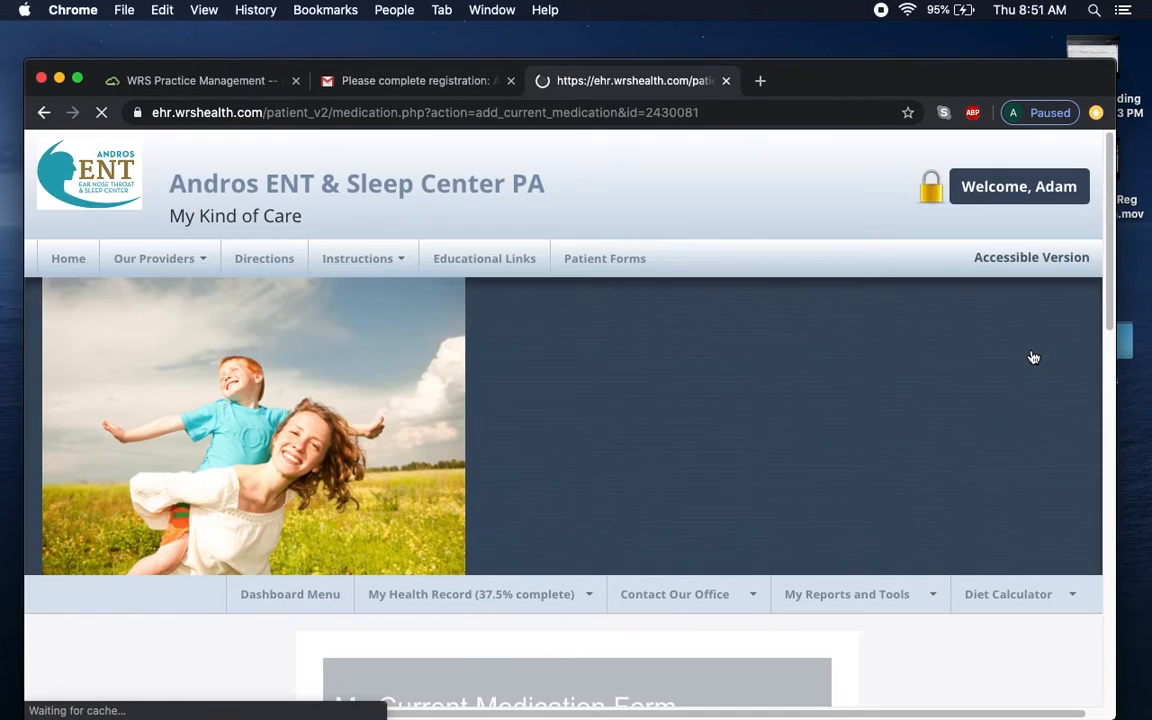
pyautogui.moveTo(1112, 330); pyautogui.dragTo(1118, 509)
pyautogui.click(457, 337)
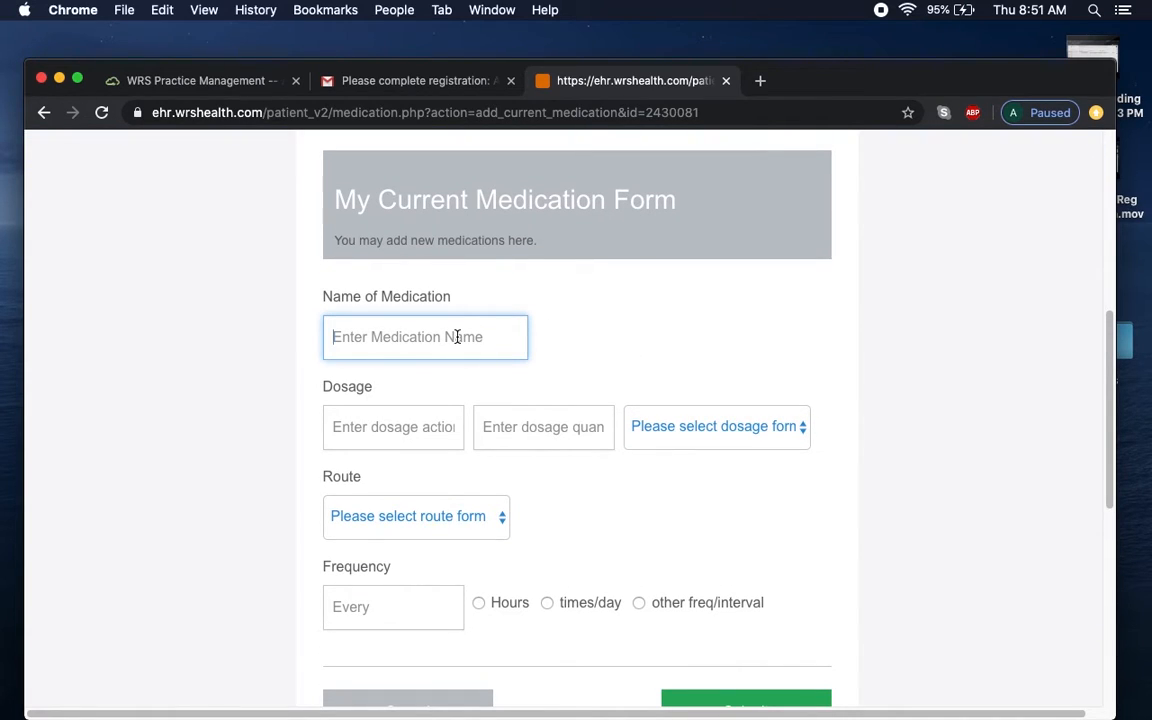
pyautogui.write('lis')
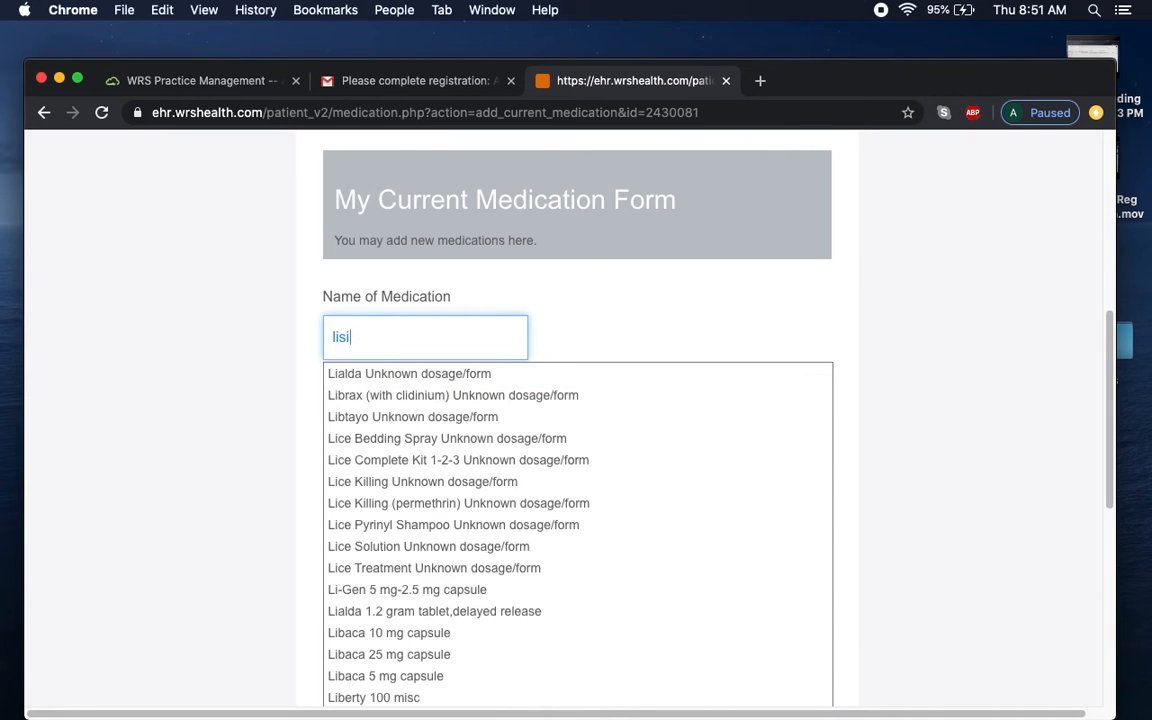
pyautogui.write('in')
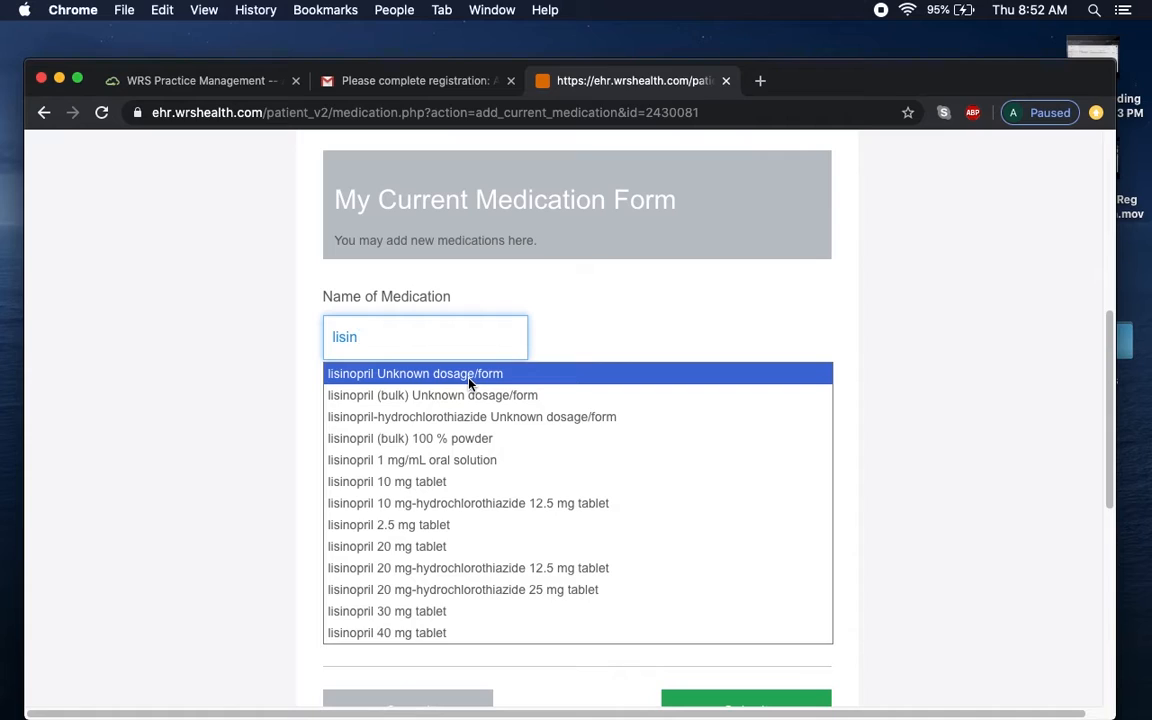
pyautogui.click(463, 483)
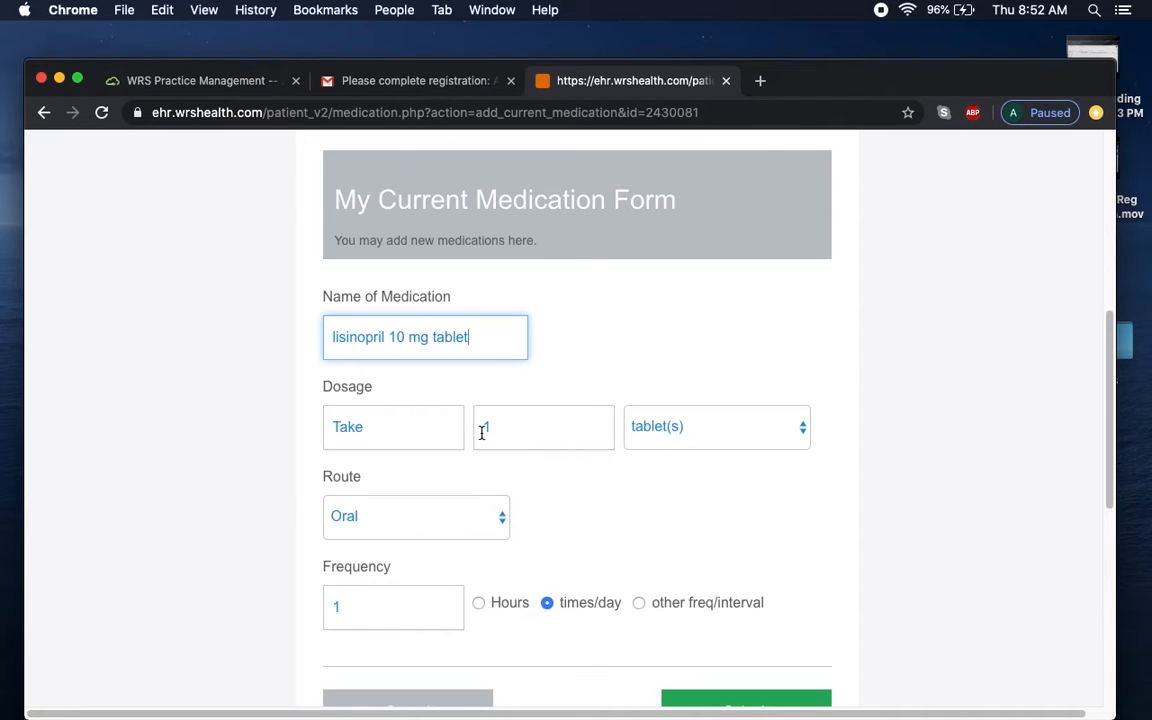
pyautogui.doubleClick(536, 432)
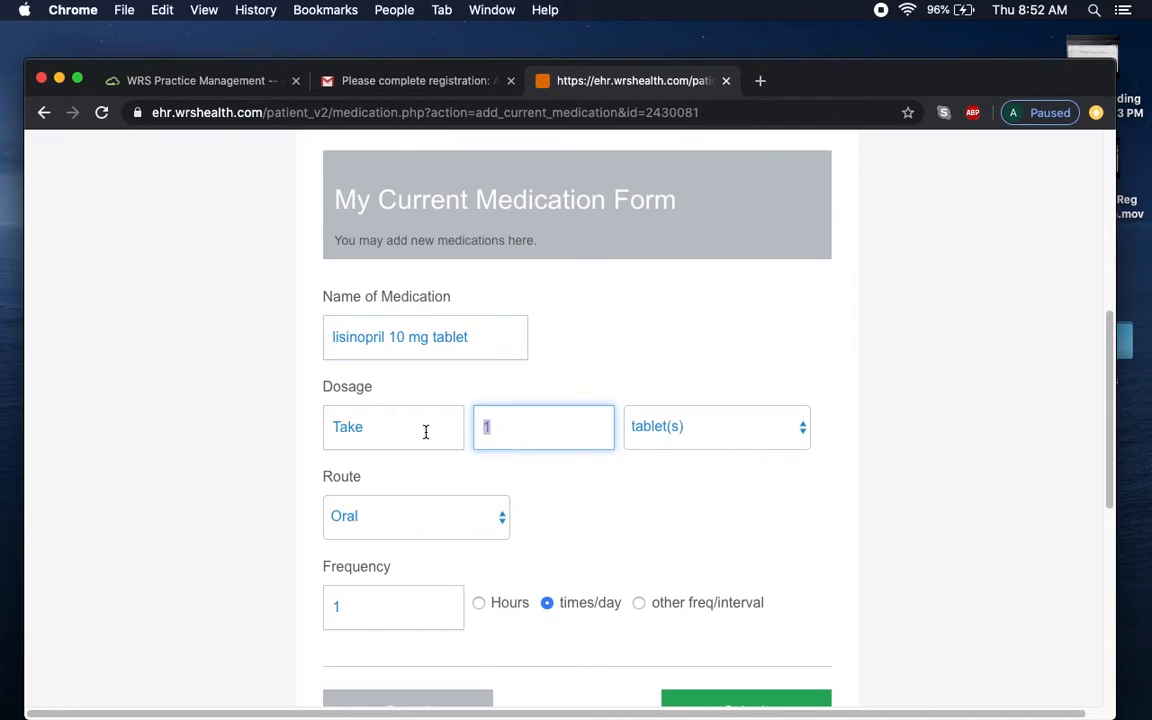
pyautogui.doubleClick(415, 615)
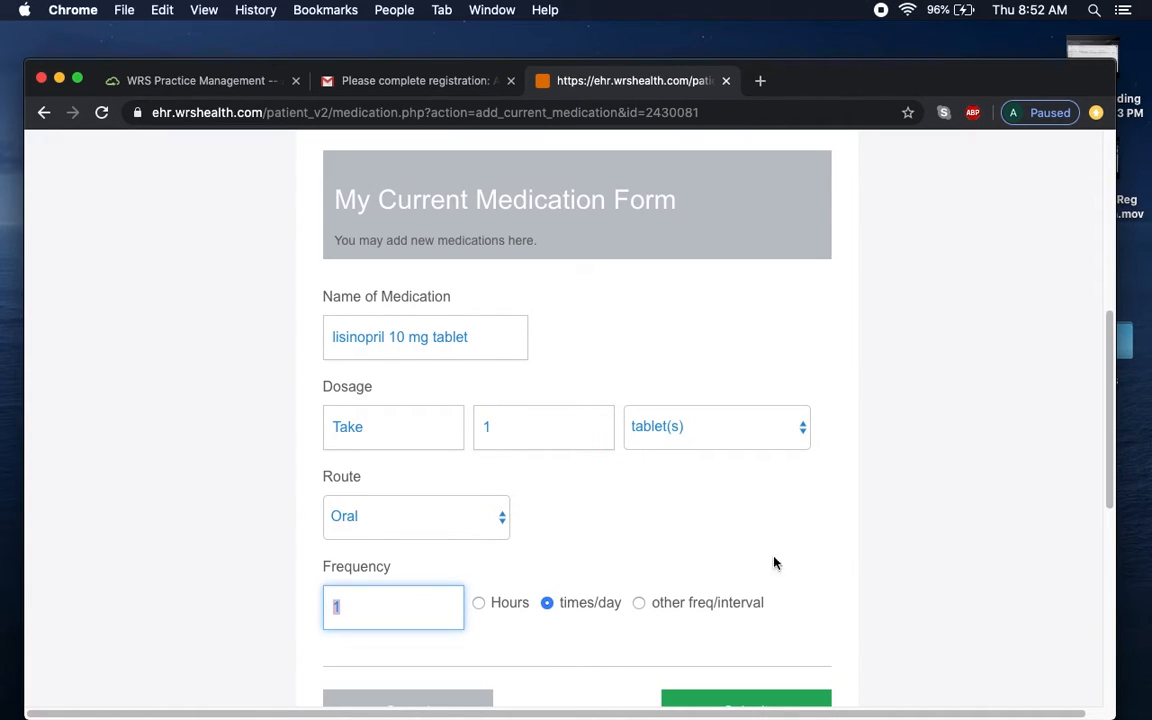
pyautogui.scroll(-2, 1108, 420)
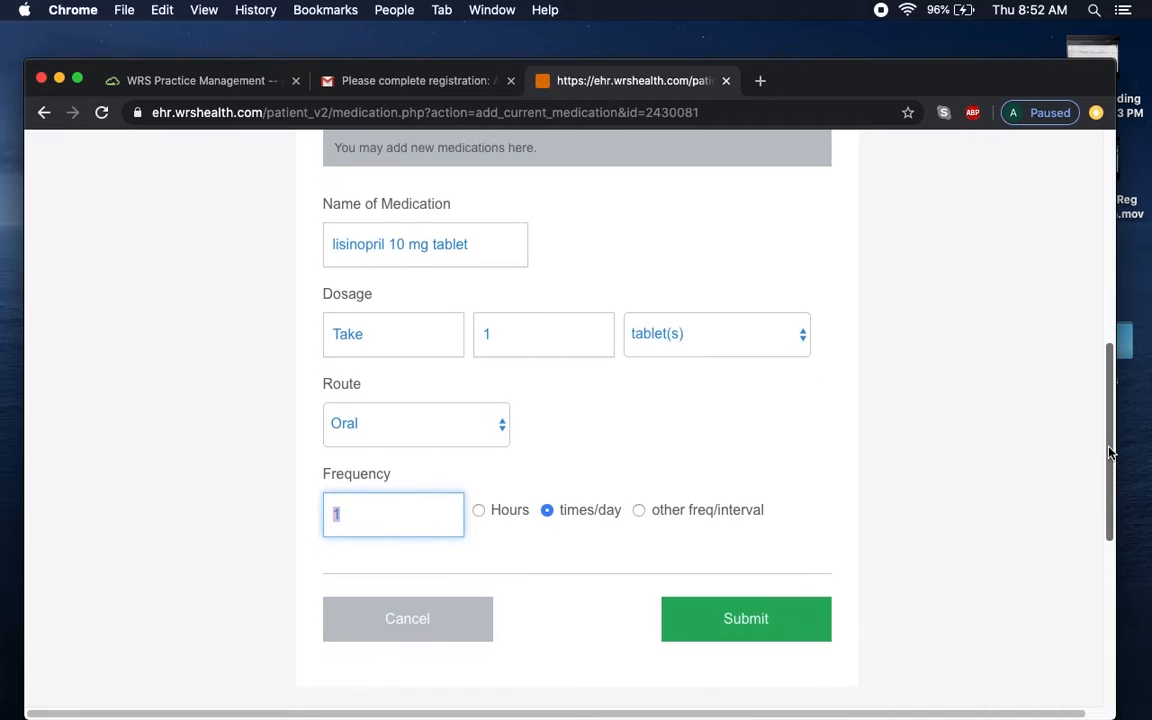
pyautogui.click(749, 632)
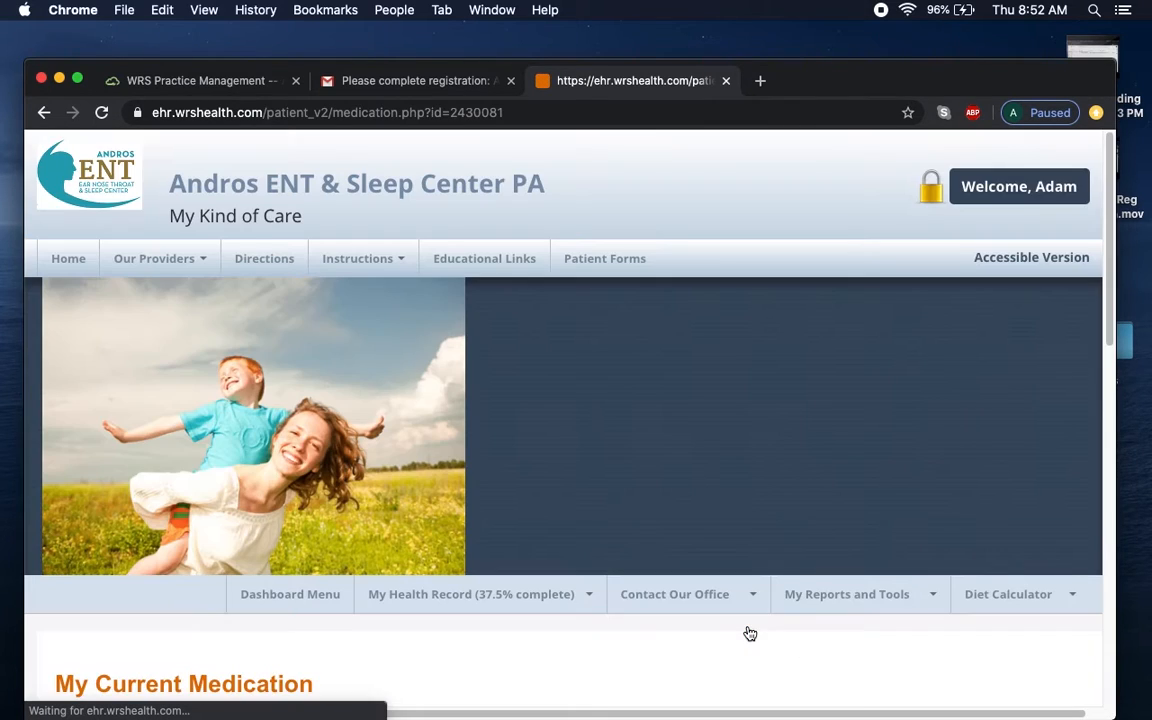
pyautogui.moveTo(1111, 314); pyautogui.dragTo(1116, 453)
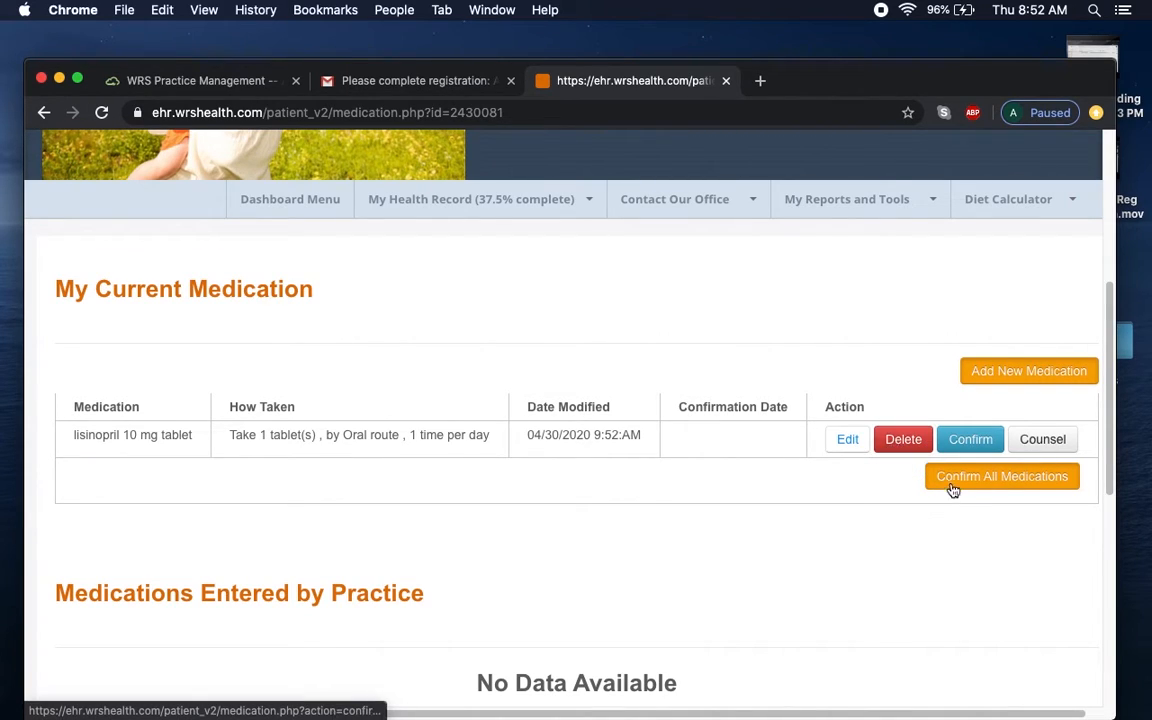
# Search 'ASPIR' and save Aspir-Low 81 mg tablet, delayed release, as a new medication.
pyautogui.click(1057, 373)
pyautogui.moveTo(1111, 327); pyautogui.dragTo(1112, 484)
pyautogui.click(445, 400)
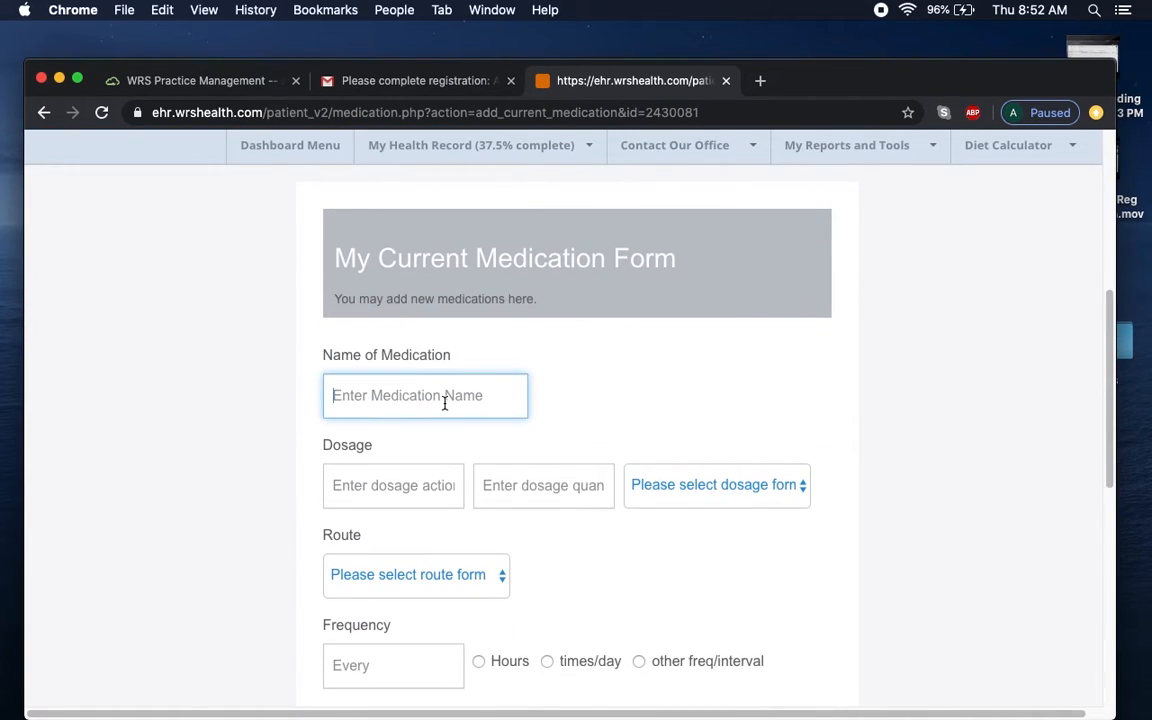
pyautogui.write('aO')
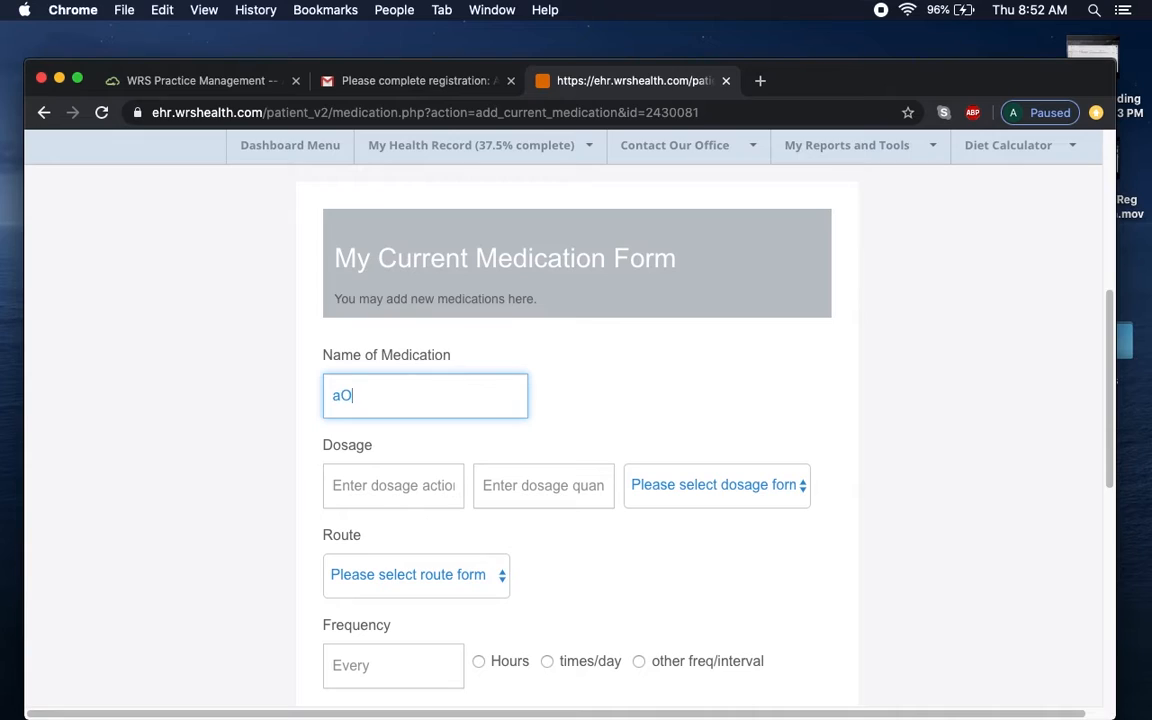
pyautogui.press('BackSpace')
pyautogui.press('BackSpace')
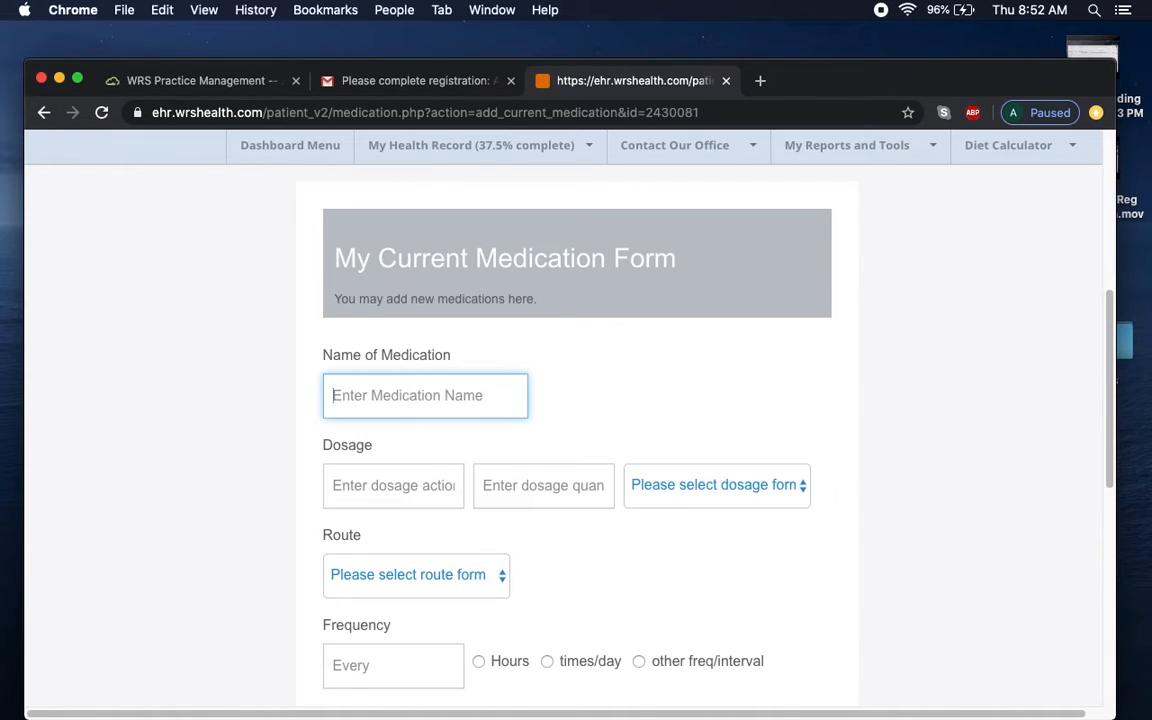
pyautogui.write('ASPIR')
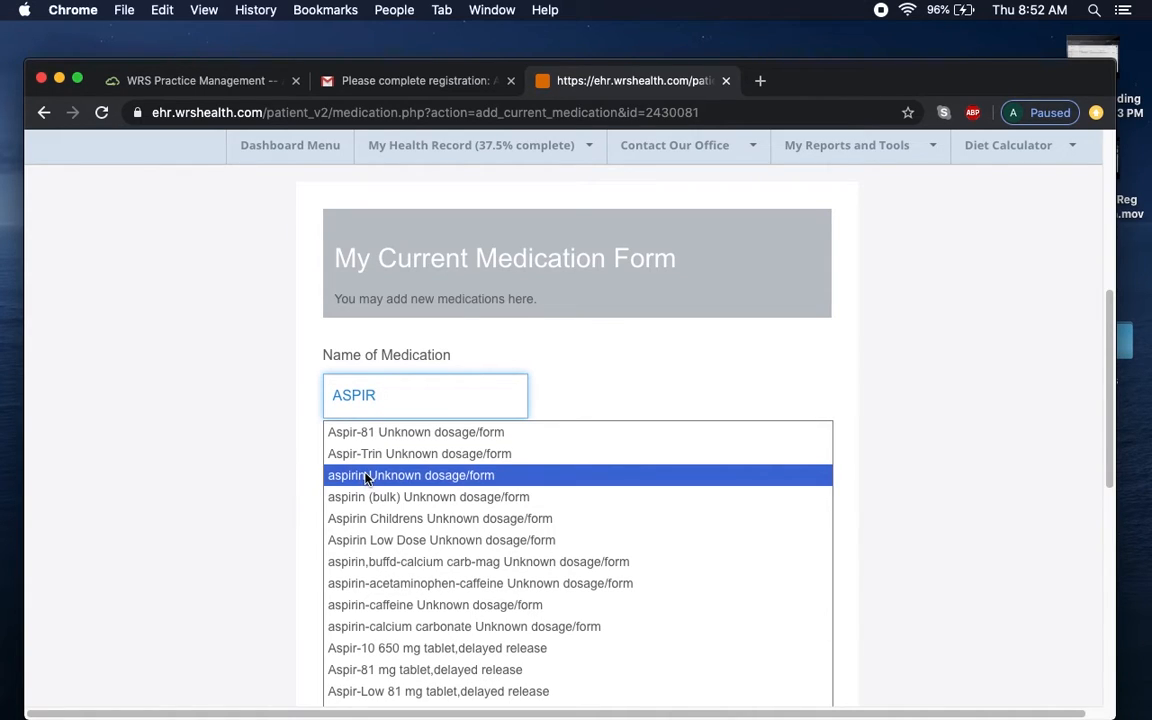
pyautogui.click(435, 691)
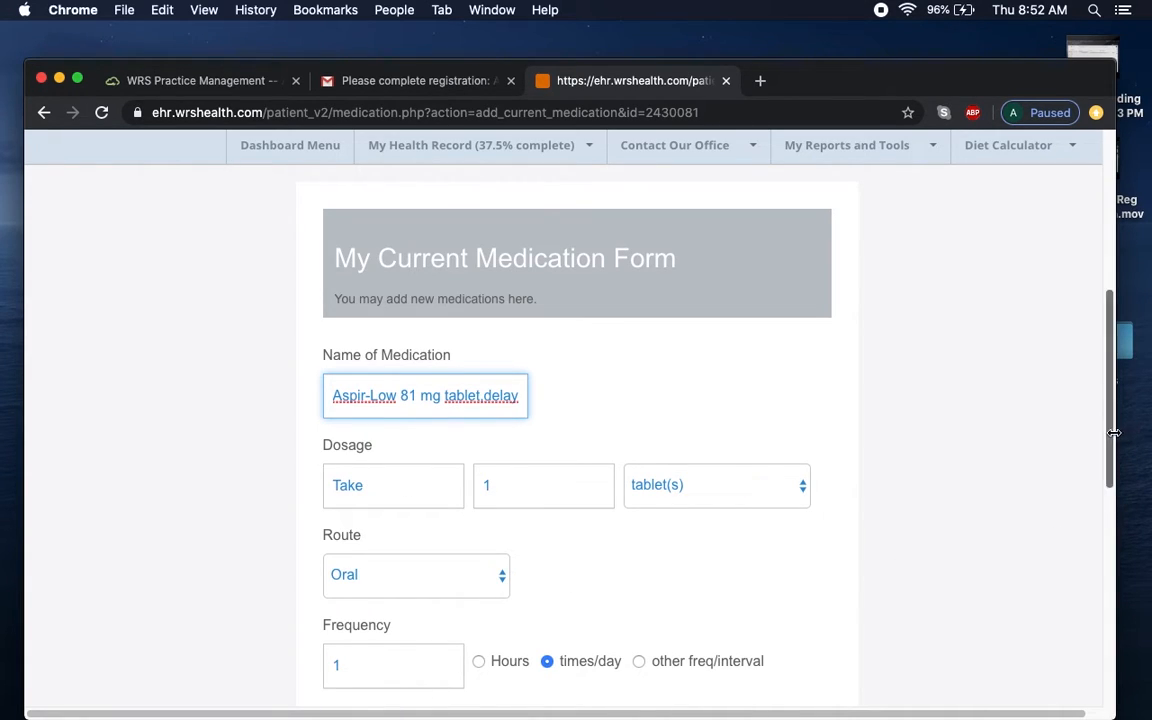
pyautogui.moveTo(1111, 437); pyautogui.dragTo(1111, 507)
pyautogui.click(812, 566)
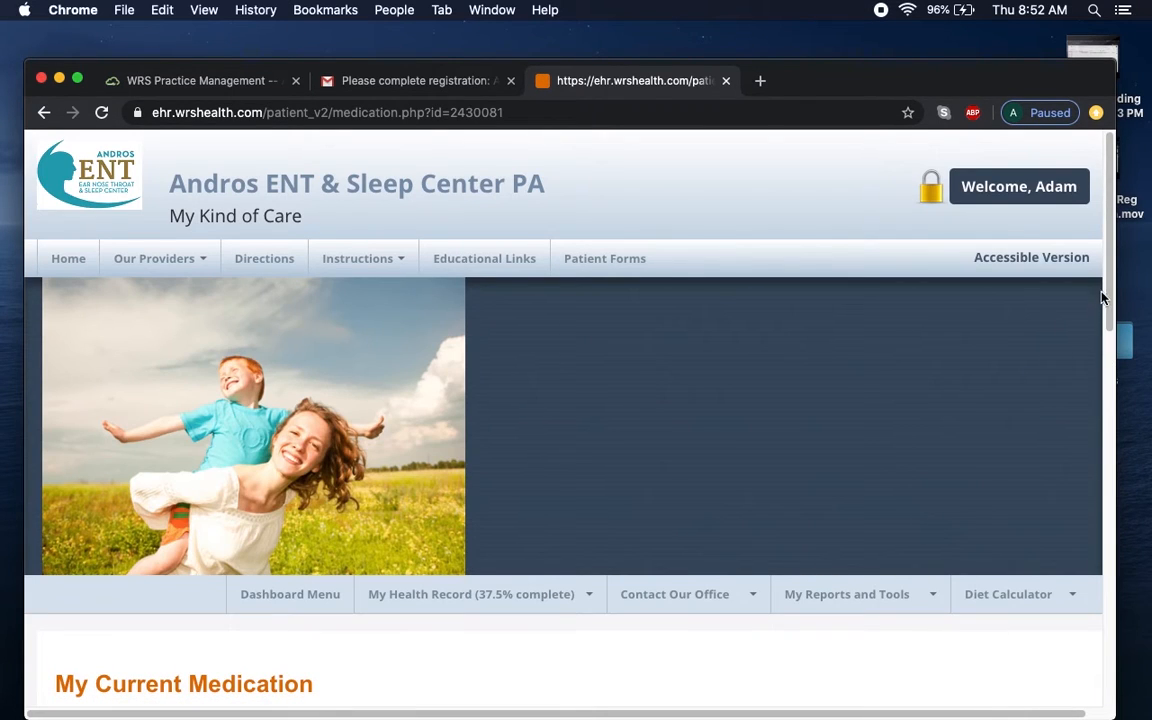
pyautogui.moveTo(1104, 297); pyautogui.dragTo(1117, 442)
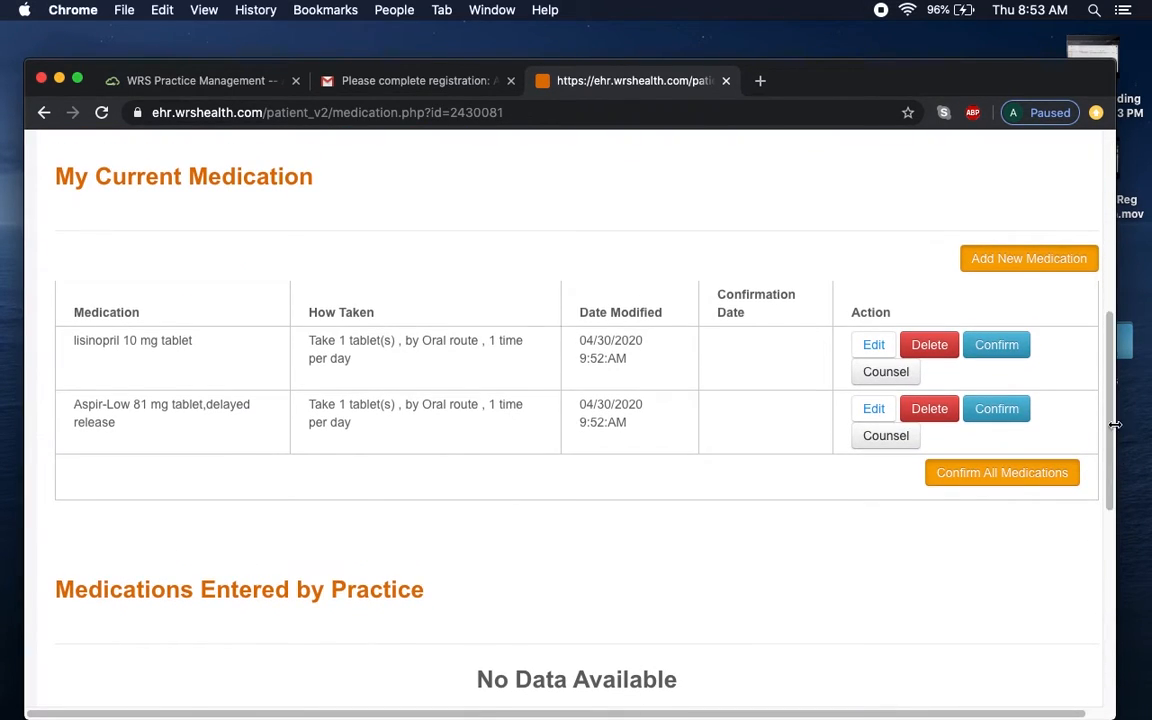
# Add Hydro-Lan from the 'hy' suggestions with a frequency of 2-3 times/day.
pyautogui.click(1040, 258)
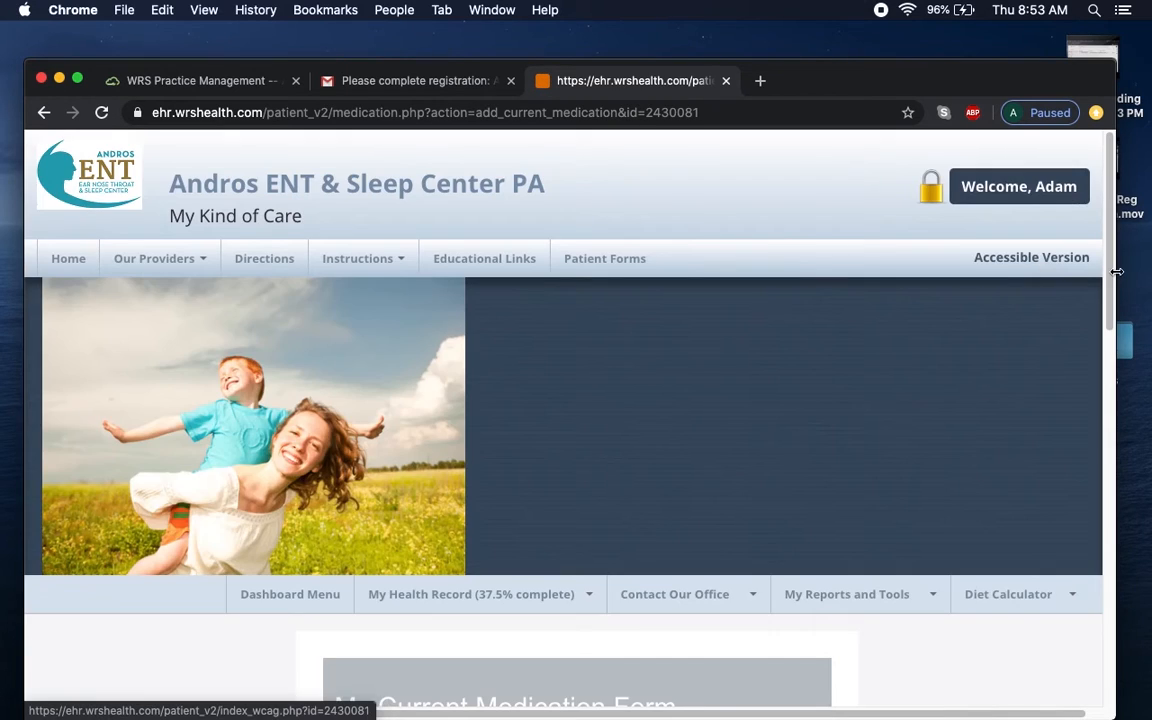
pyautogui.moveTo(1109, 271); pyautogui.dragTo(1108, 425)
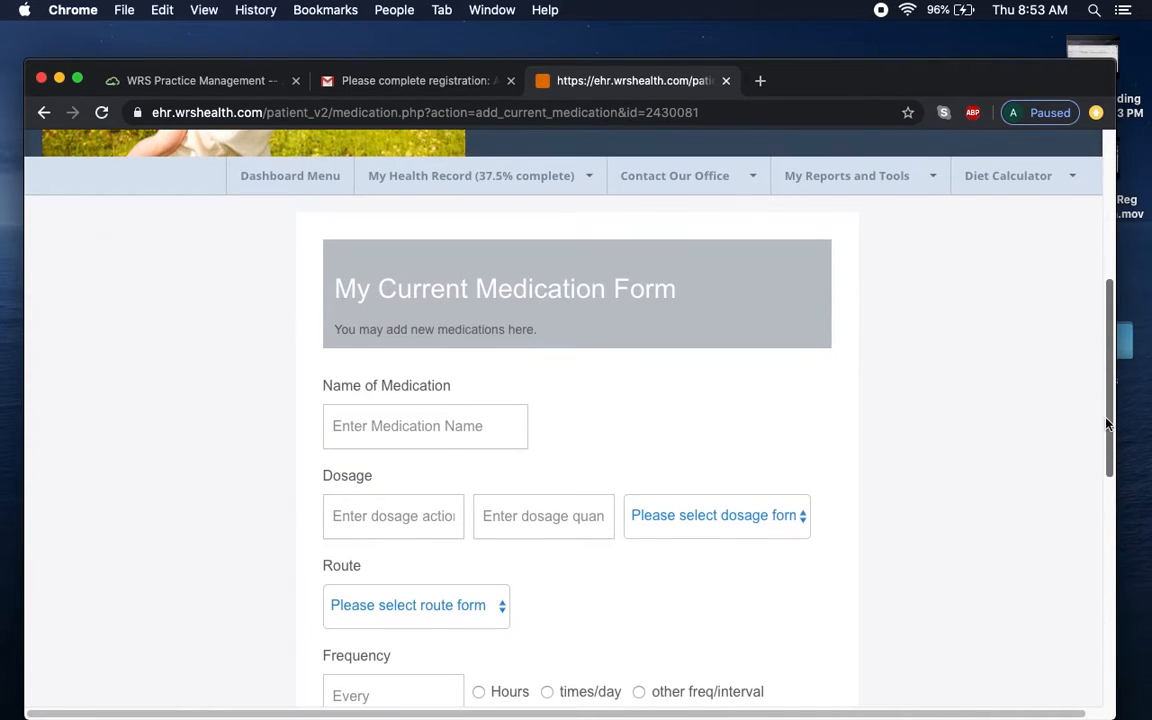
pyautogui.click(474, 422)
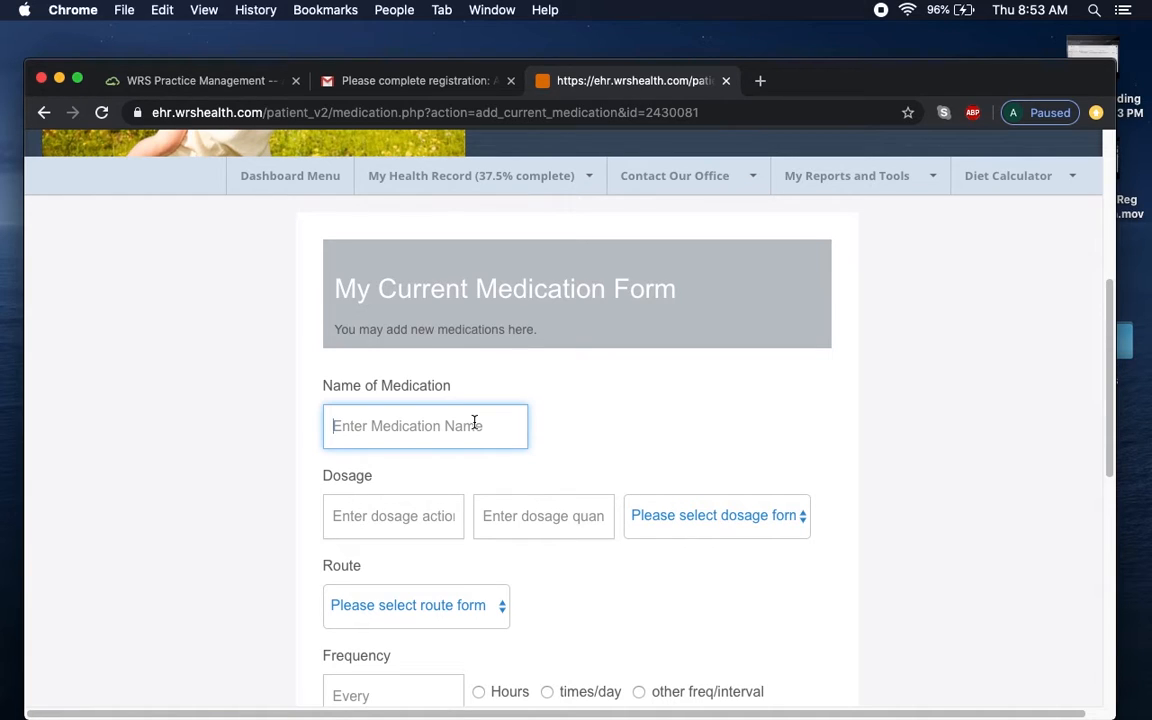
pyautogui.write('hydr')
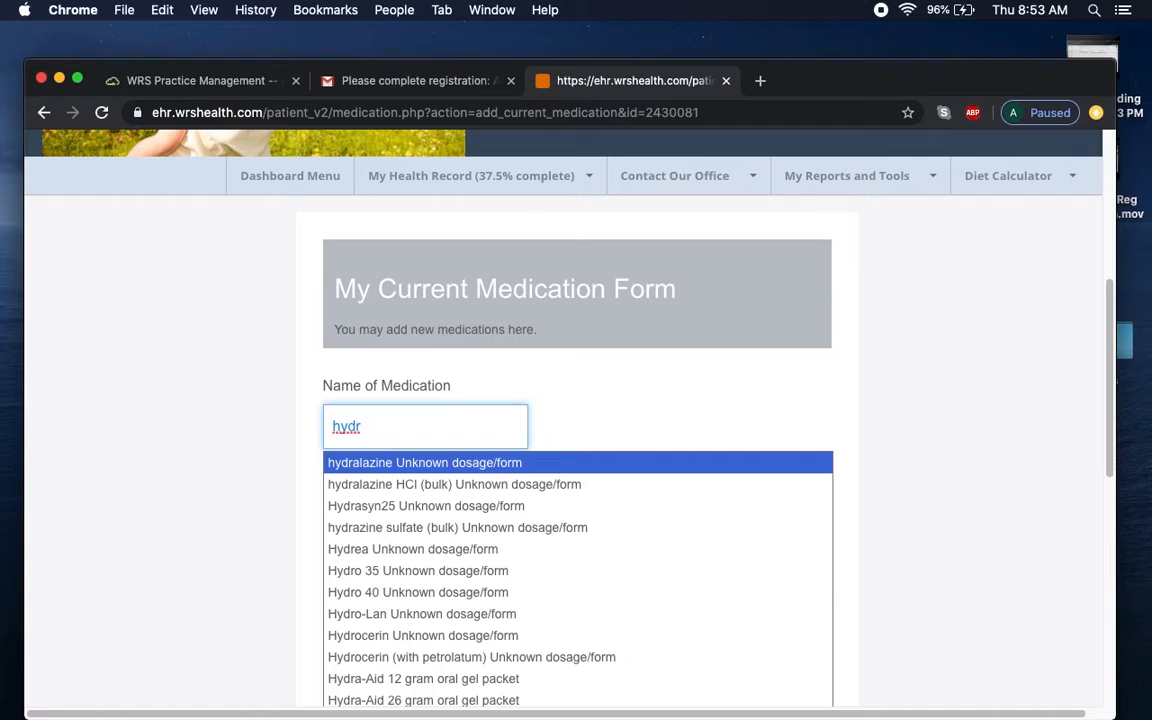
pyautogui.click(479, 613)
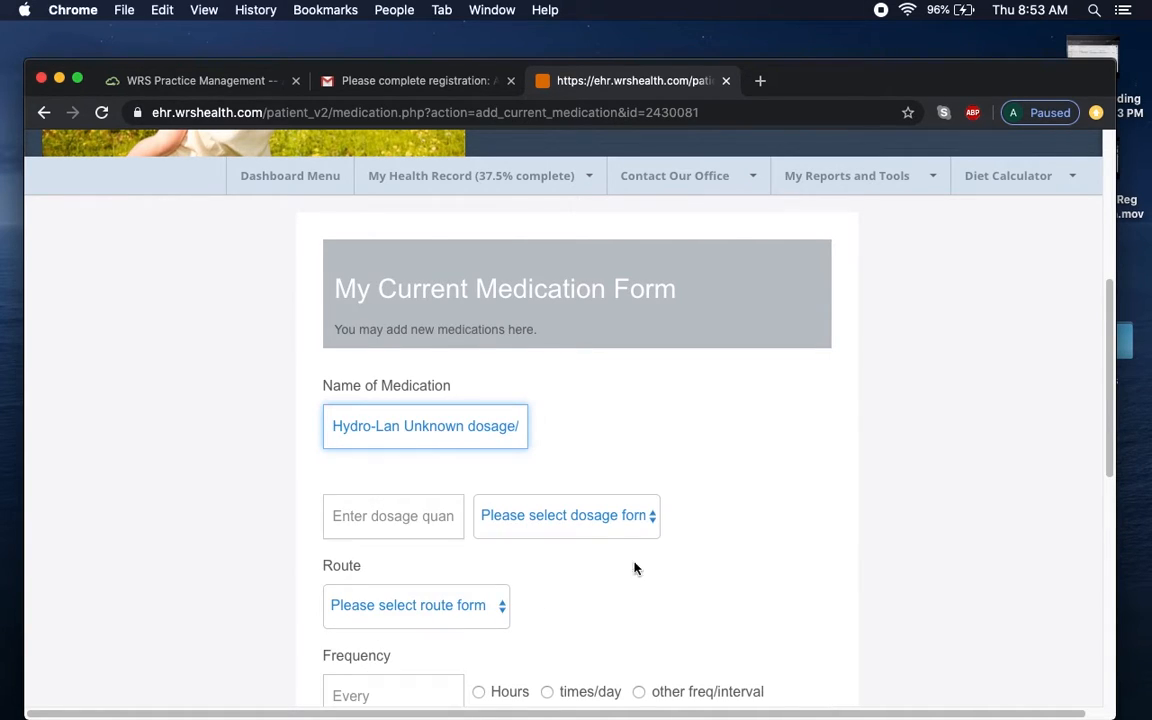
pyautogui.moveTo(1110, 370); pyautogui.dragTo(1110, 435)
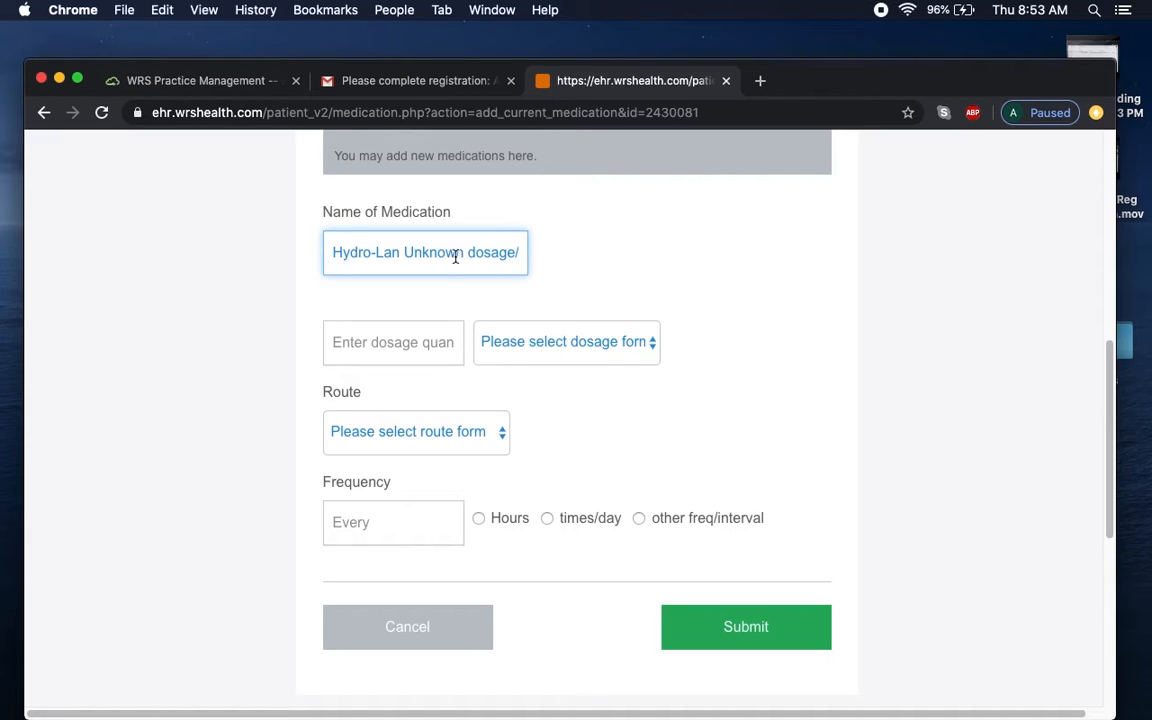
pyautogui.click(381, 527)
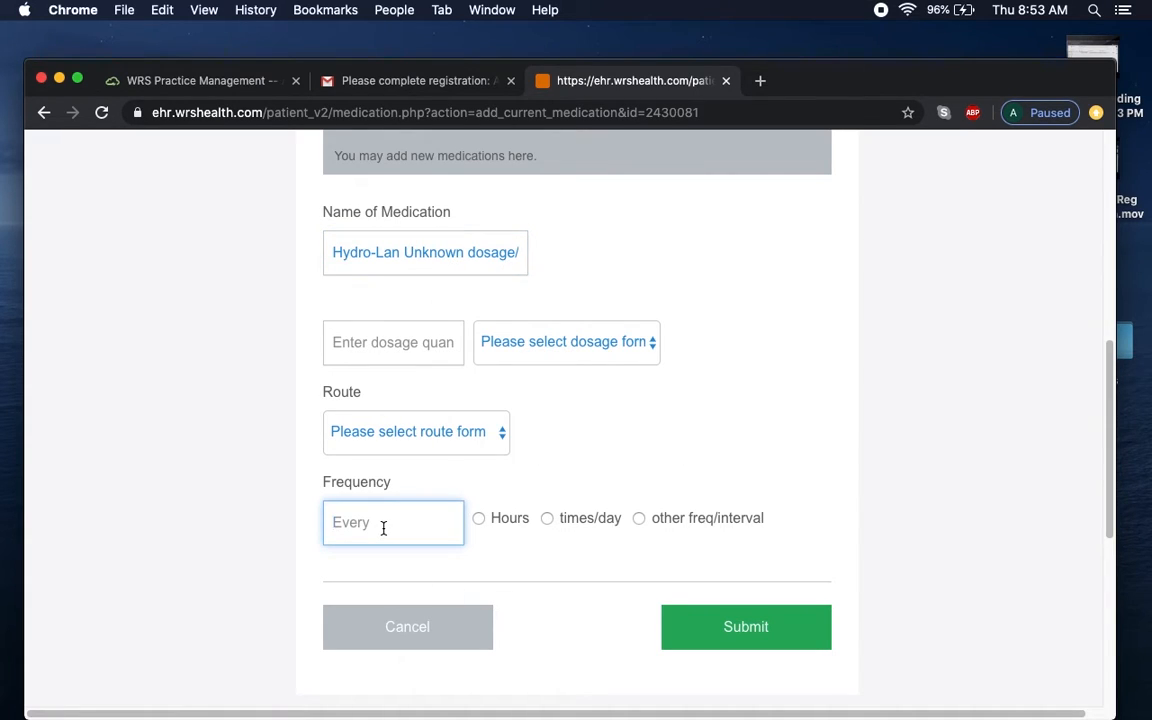
pyautogui.write('2-3')
pyautogui.click(561, 525)
pyautogui.click(750, 640)
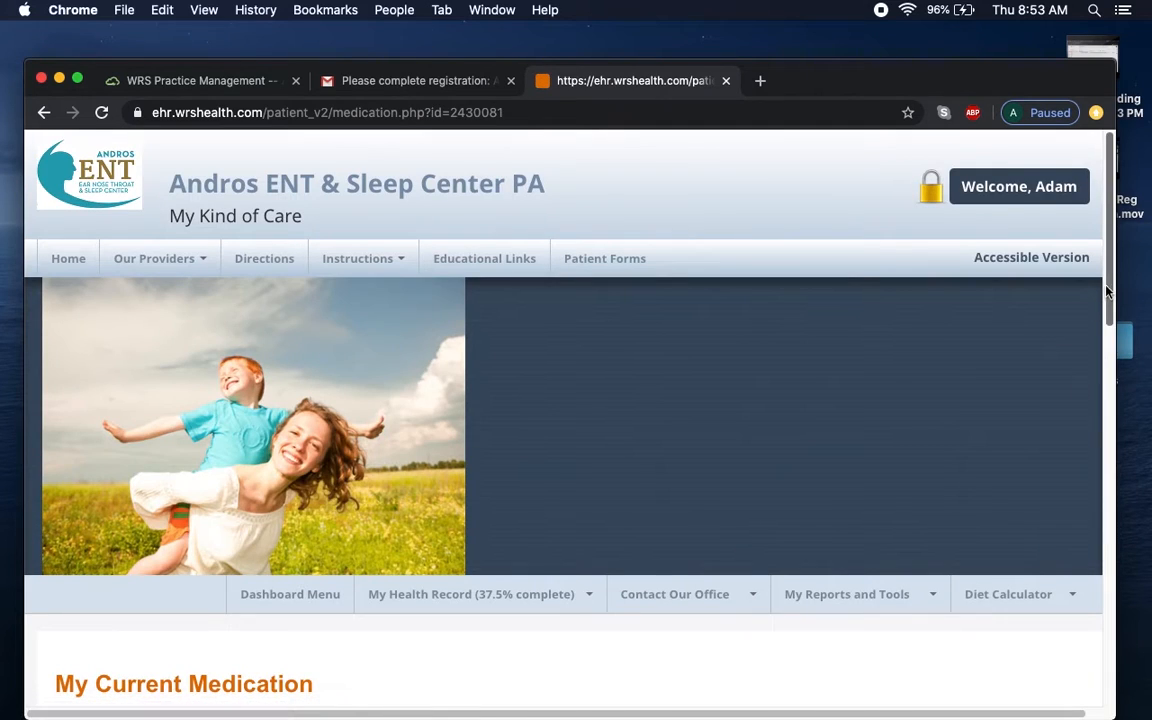
pyautogui.moveTo(1112, 281); pyautogui.dragTo(1101, 249)
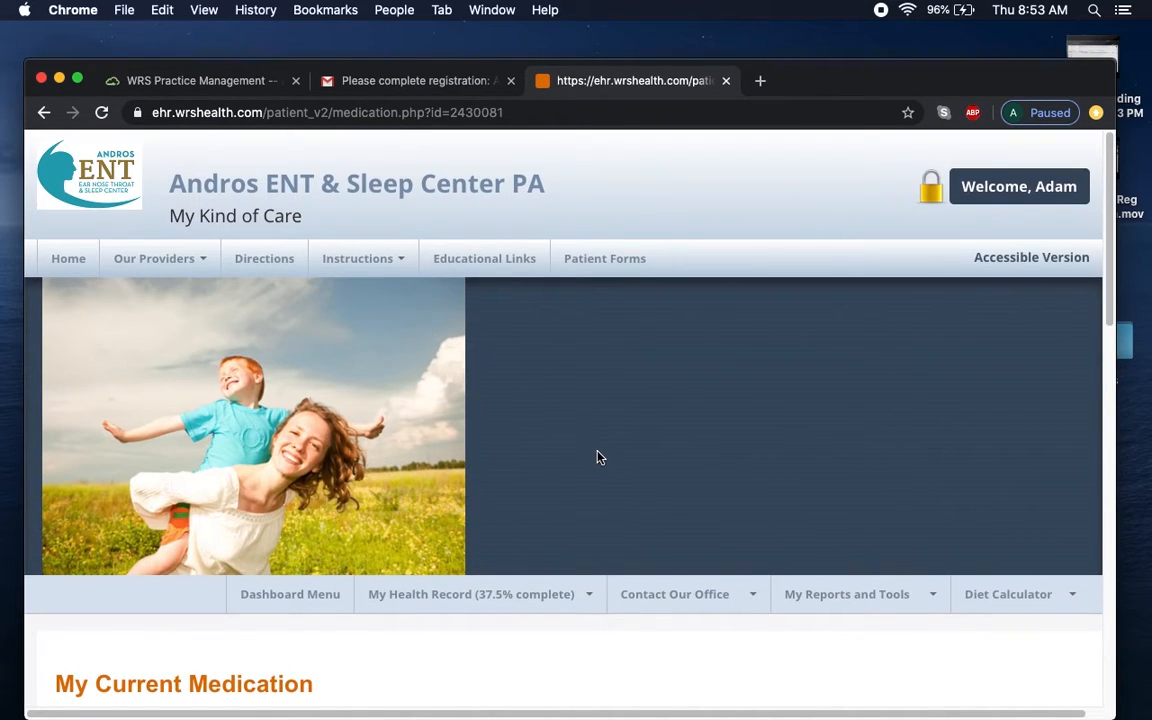
# Open the Allergies section of My Health Record, showing no current allergies.
pyautogui.click(563, 596)
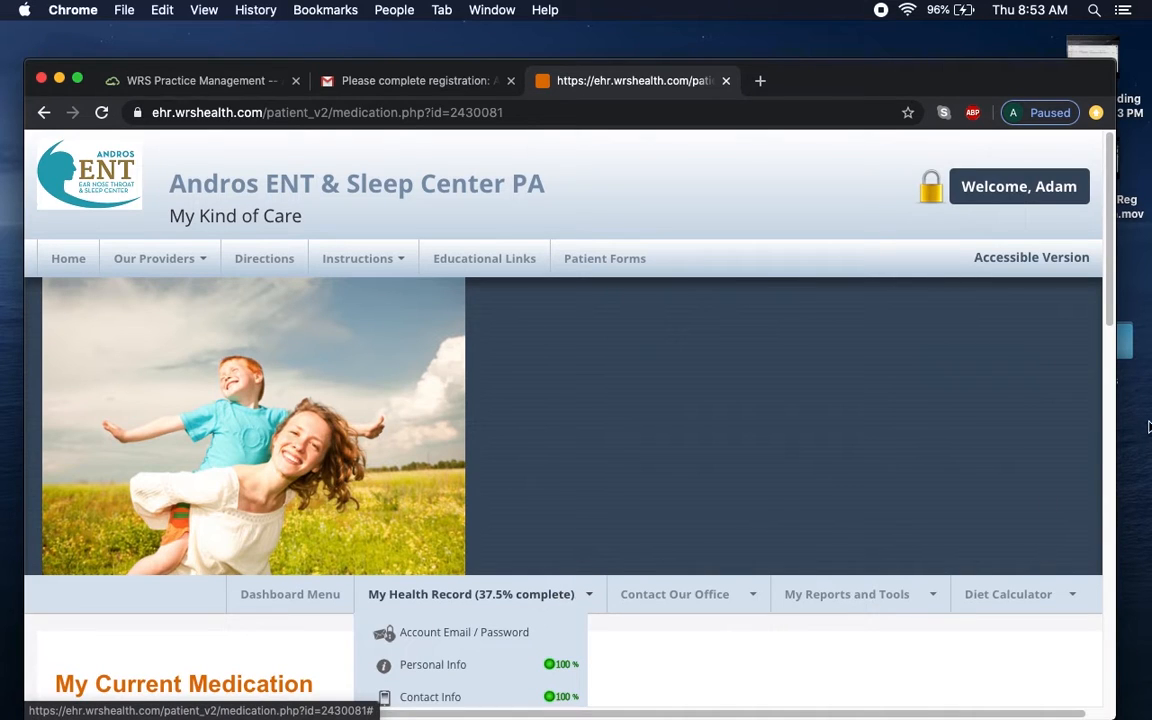
pyautogui.moveTo(1108, 282); pyautogui.dragTo(1121, 394)
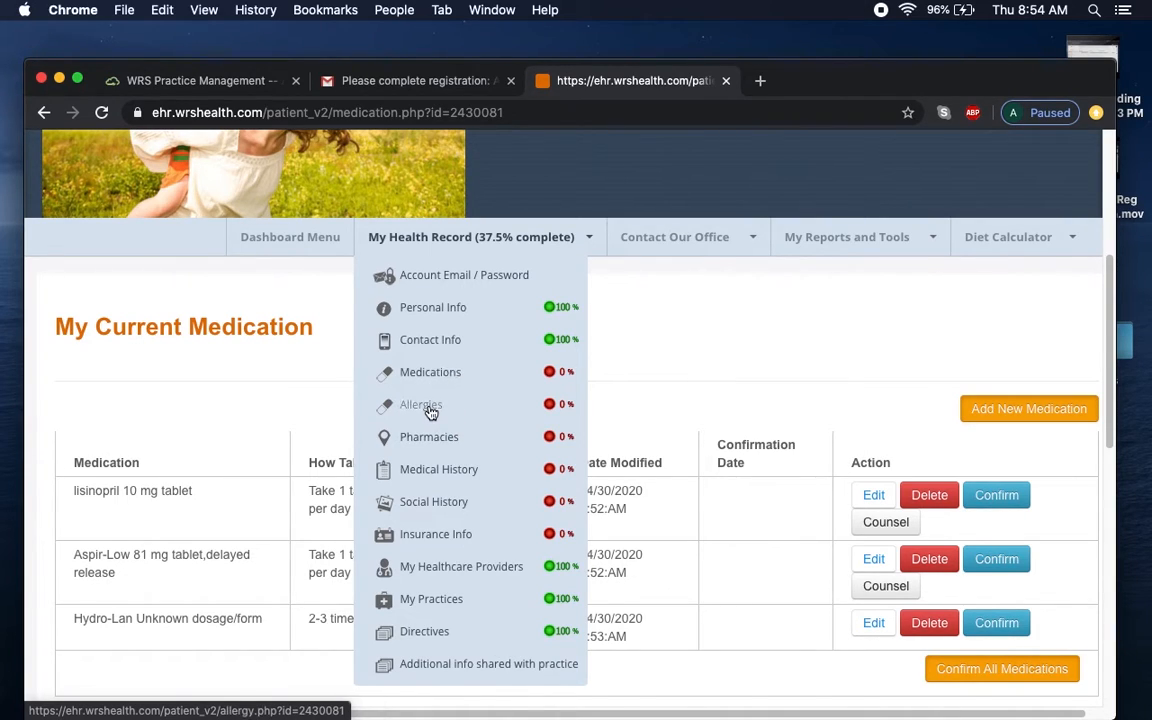
pyautogui.click(421, 405)
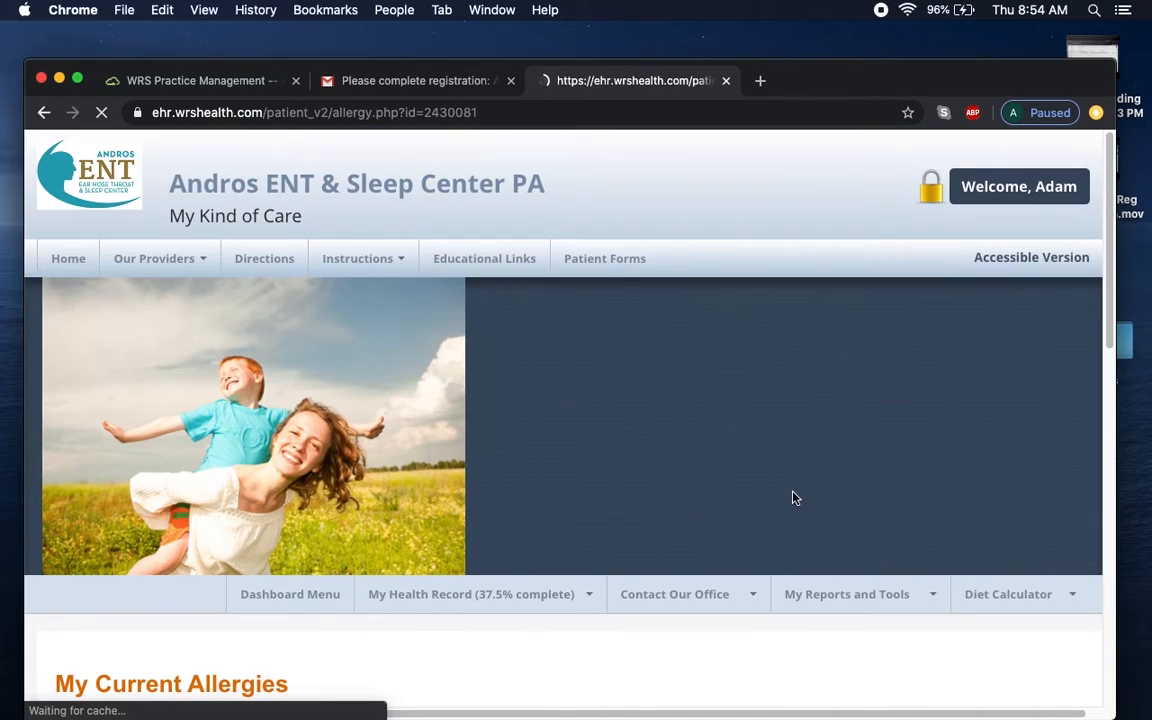
pyautogui.moveTo(1108, 300); pyautogui.dragTo(1115, 476)
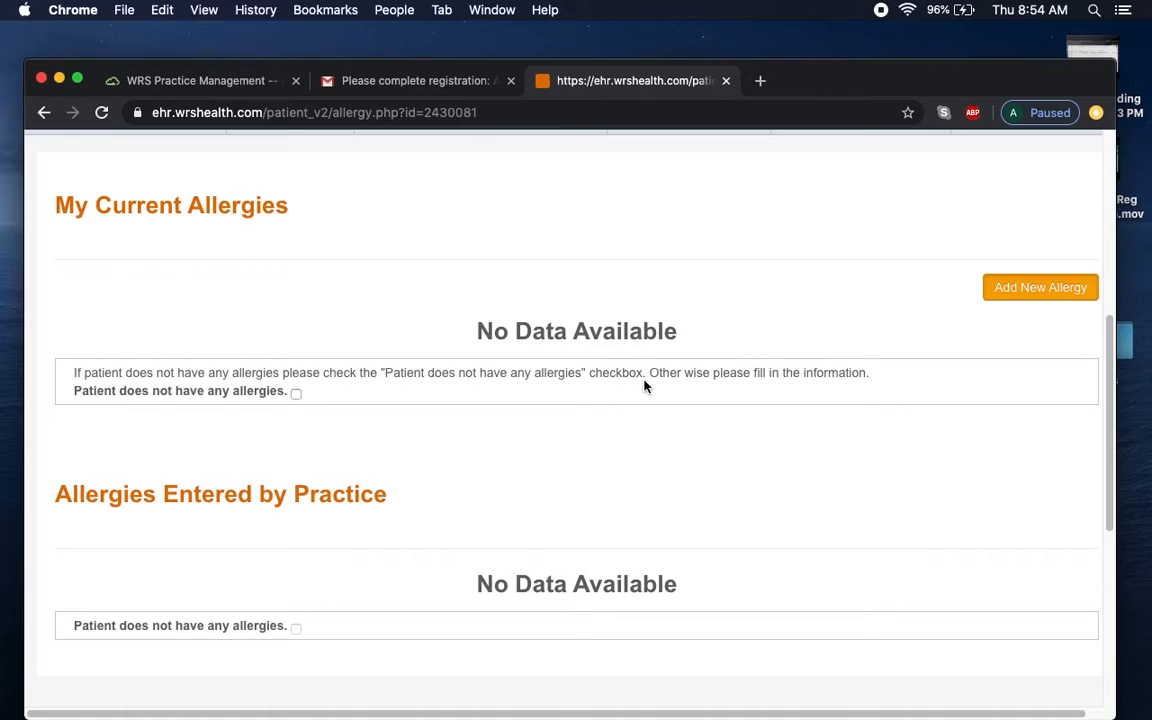
pyautogui.click(1034, 295)
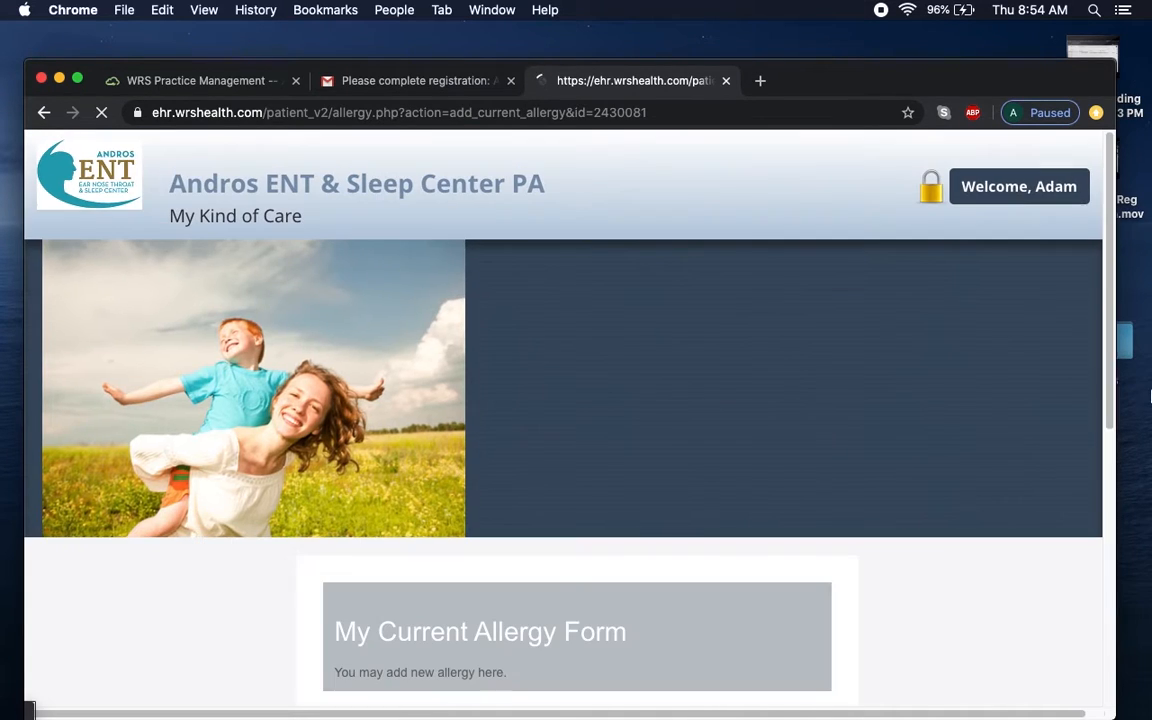
# Add an Antihistamines - Piperazine allergy, reaction 'Swelling in the throat and vomiting', date unknown.
pyautogui.moveTo(1110, 330); pyautogui.dragTo(1113, 467)
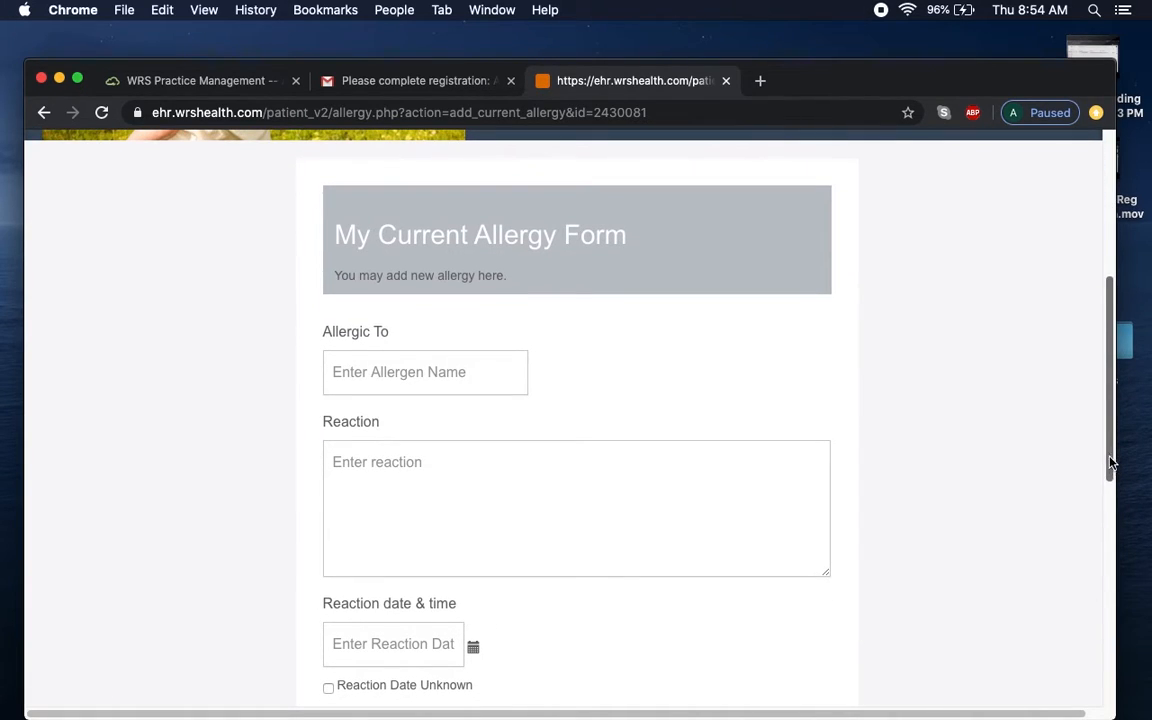
pyautogui.click(418, 367)
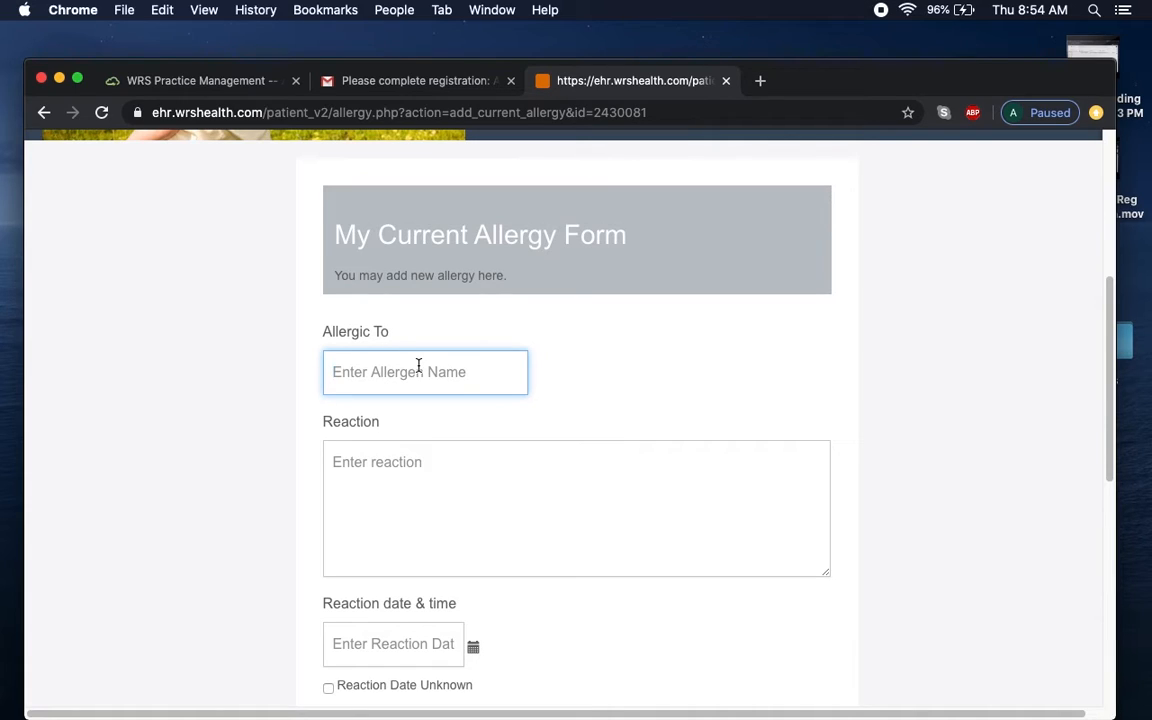
pyautogui.write('antib')
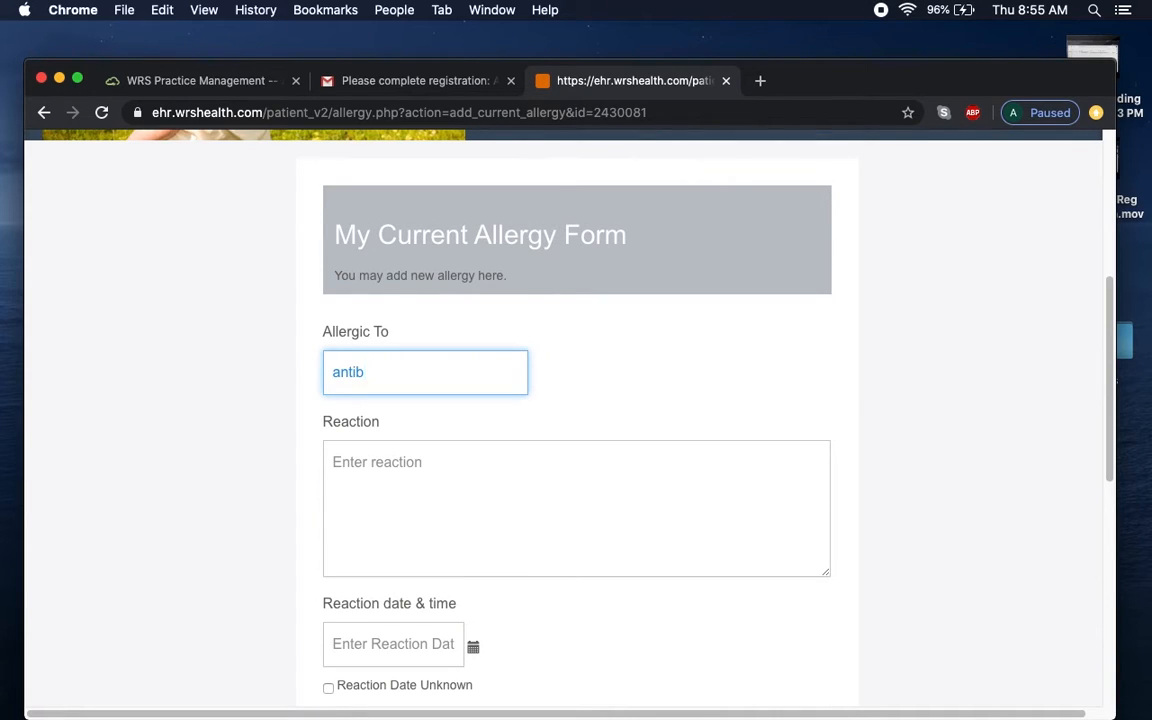
pyautogui.press('BackSpace')
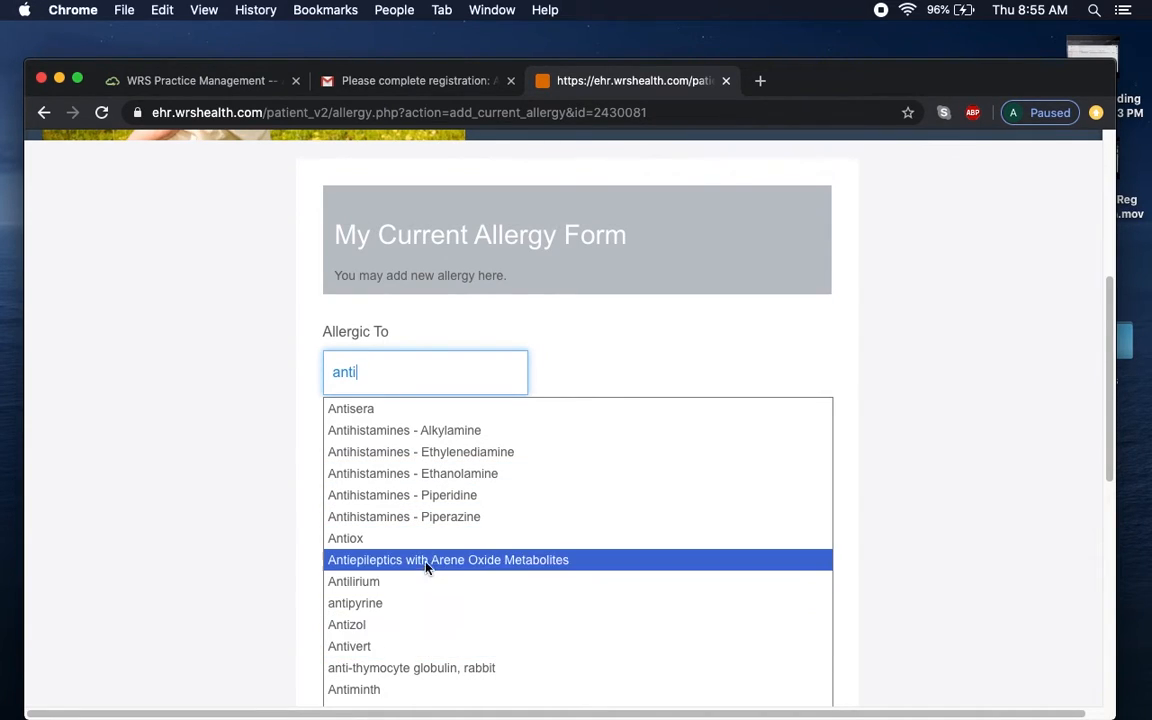
pyautogui.click(424, 517)
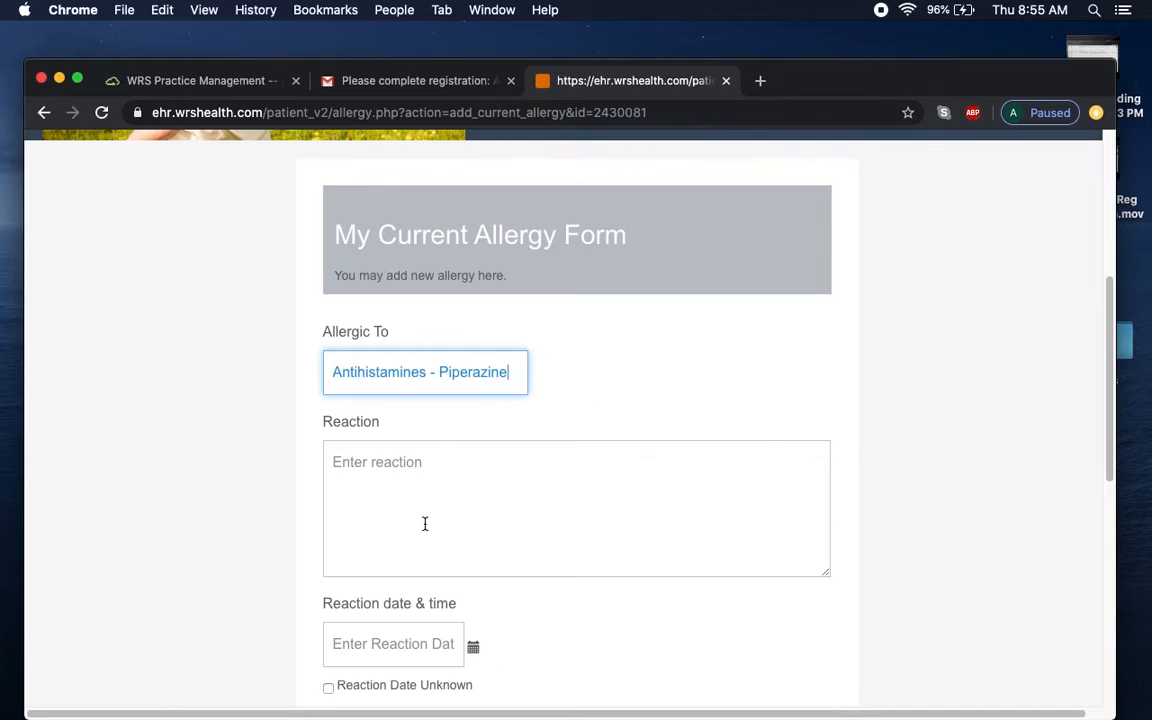
pyautogui.click(457, 472)
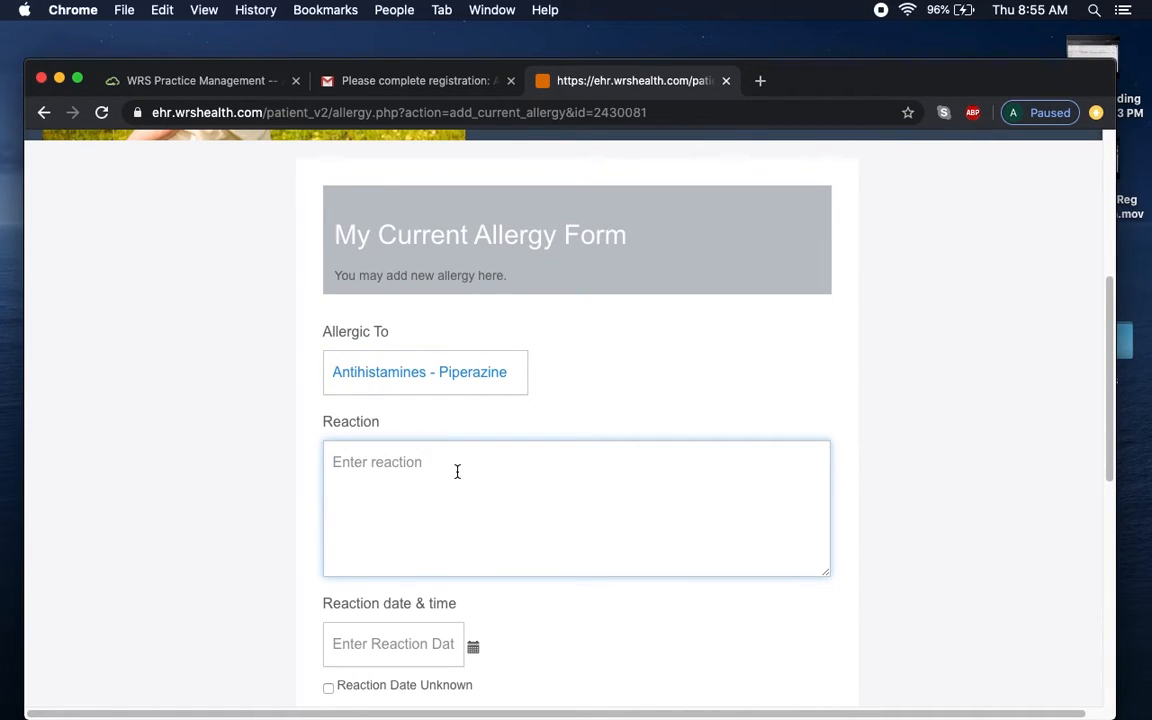
pyautogui.write('Swelling in the throat and vomi')
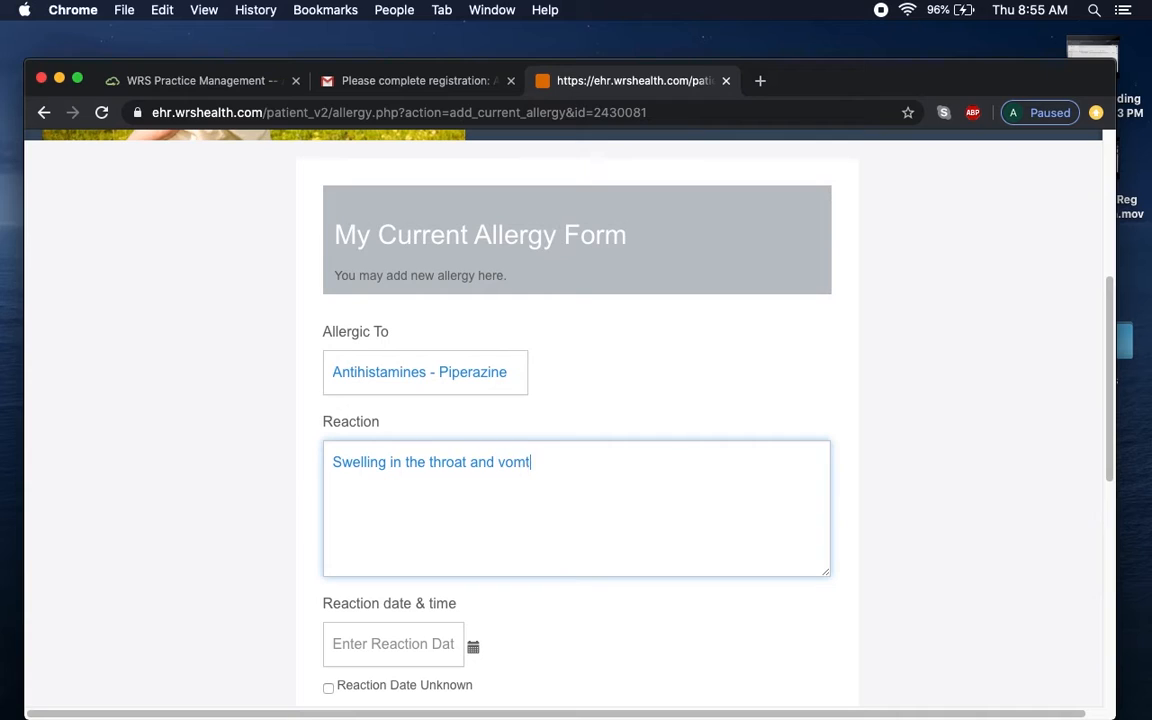
pyautogui.write('ting')
pyautogui.moveTo(1113, 365); pyautogui.dragTo(1116, 453)
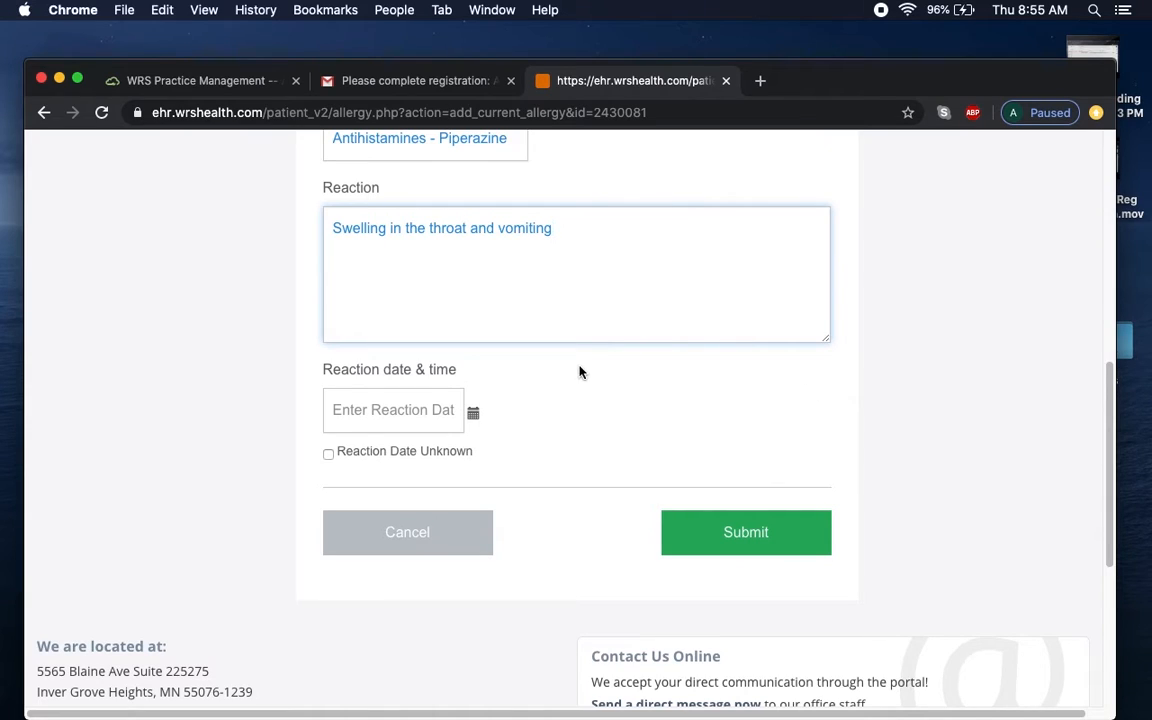
pyautogui.moveTo(473, 413)
pyautogui.mouseDown()
pyautogui.moveTo(392, 409)
pyautogui.moveTo(468, 418)
pyautogui.mouseUp()
pyautogui.click(336, 453)
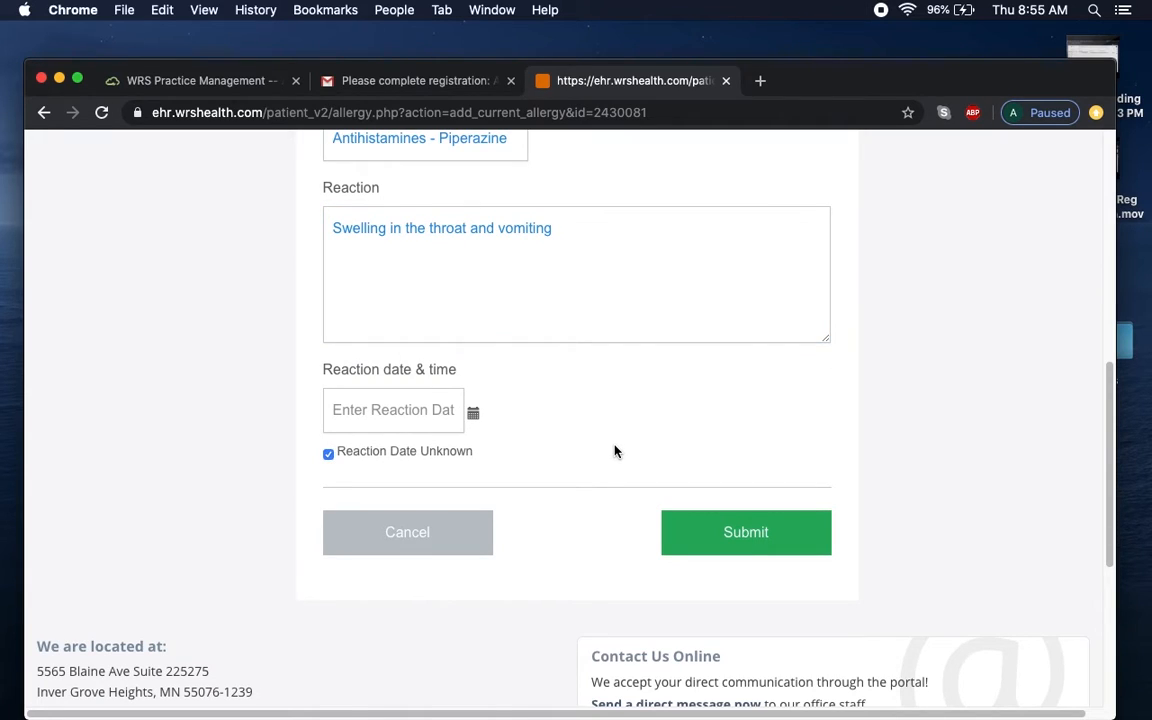
pyautogui.click(776, 551)
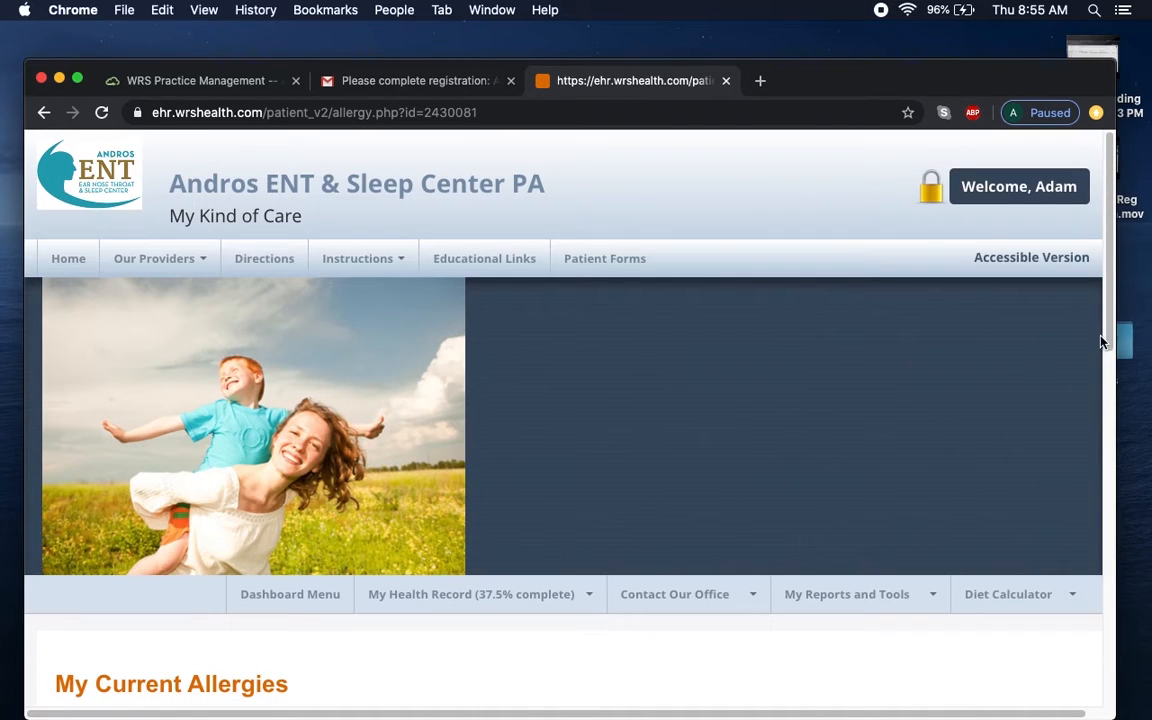
pyautogui.moveTo(1106, 338); pyautogui.dragTo(1121, 491)
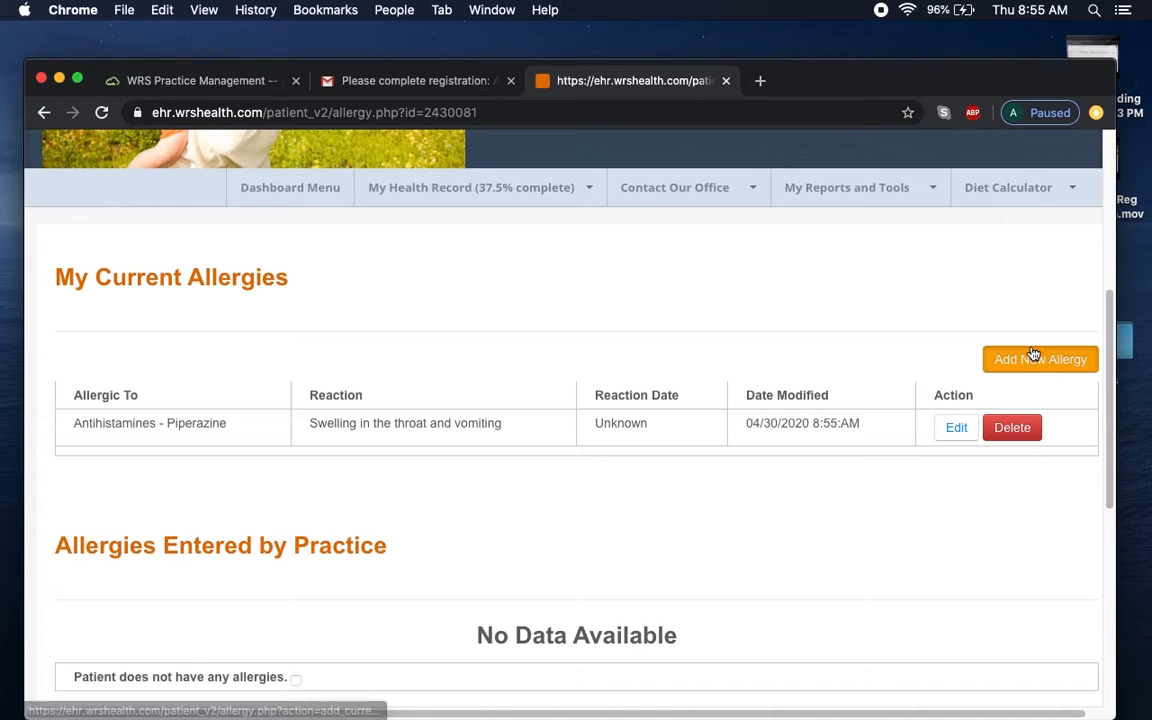
# Go to the Pharmacies section of My Health Record.
pyautogui.click(520, 206)
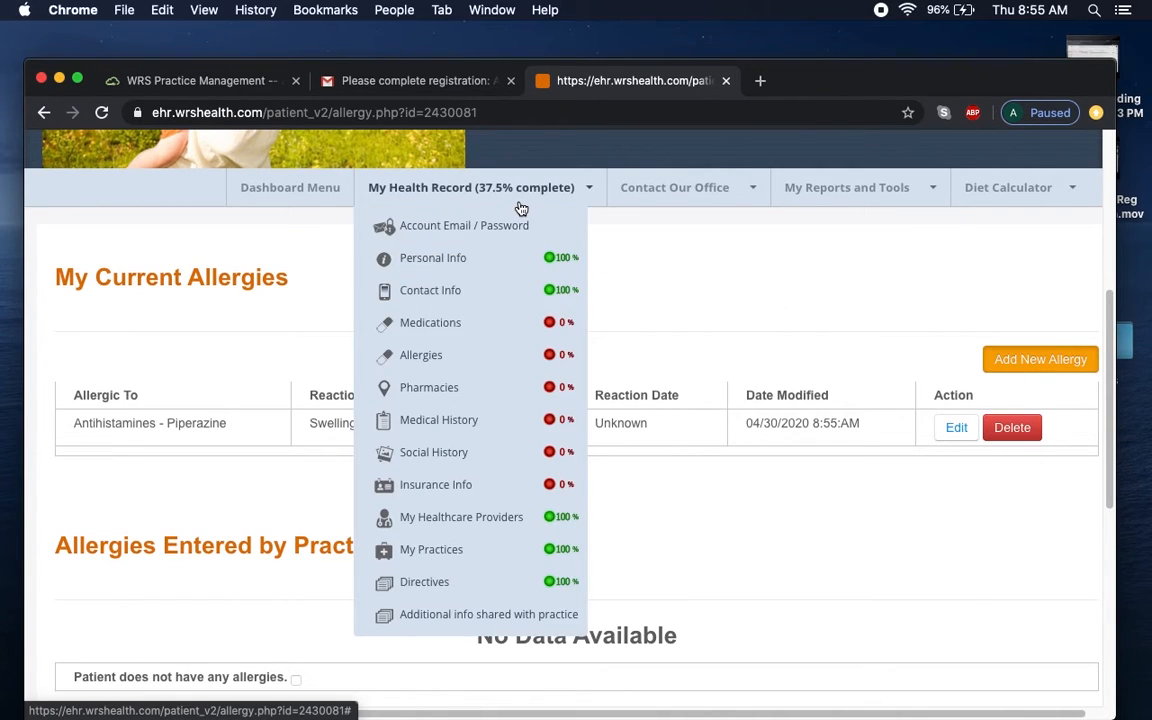
pyautogui.click(460, 391)
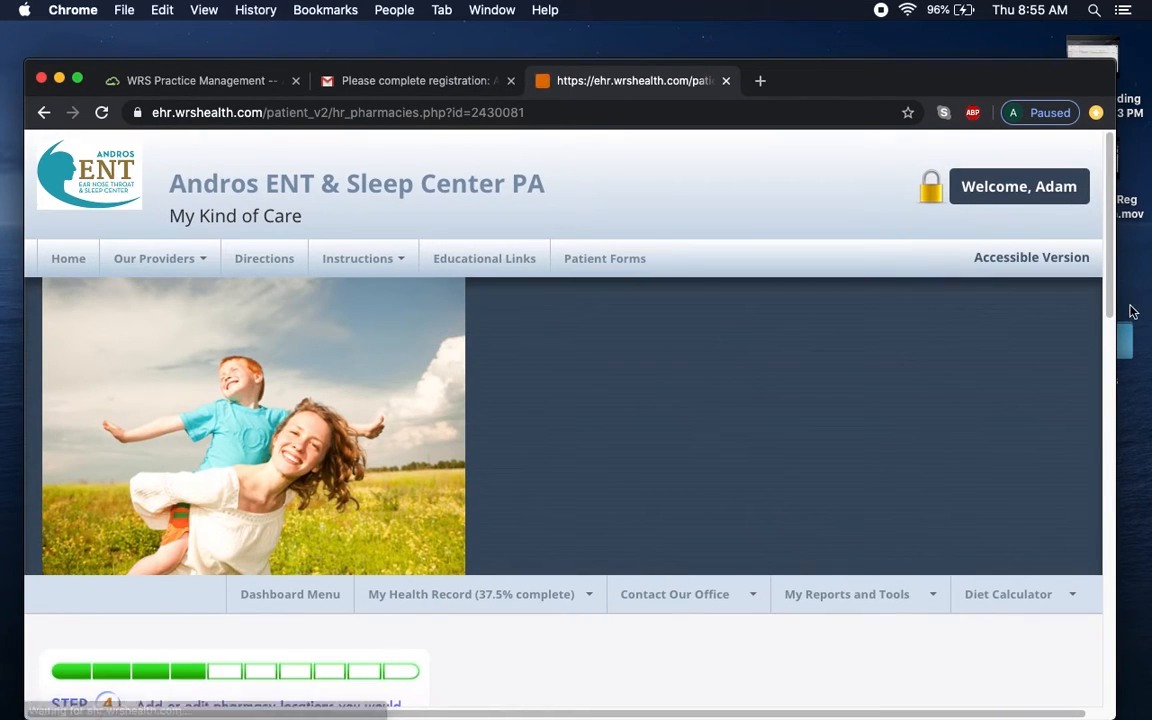
pyautogui.scroll(-10, 1069, 508)
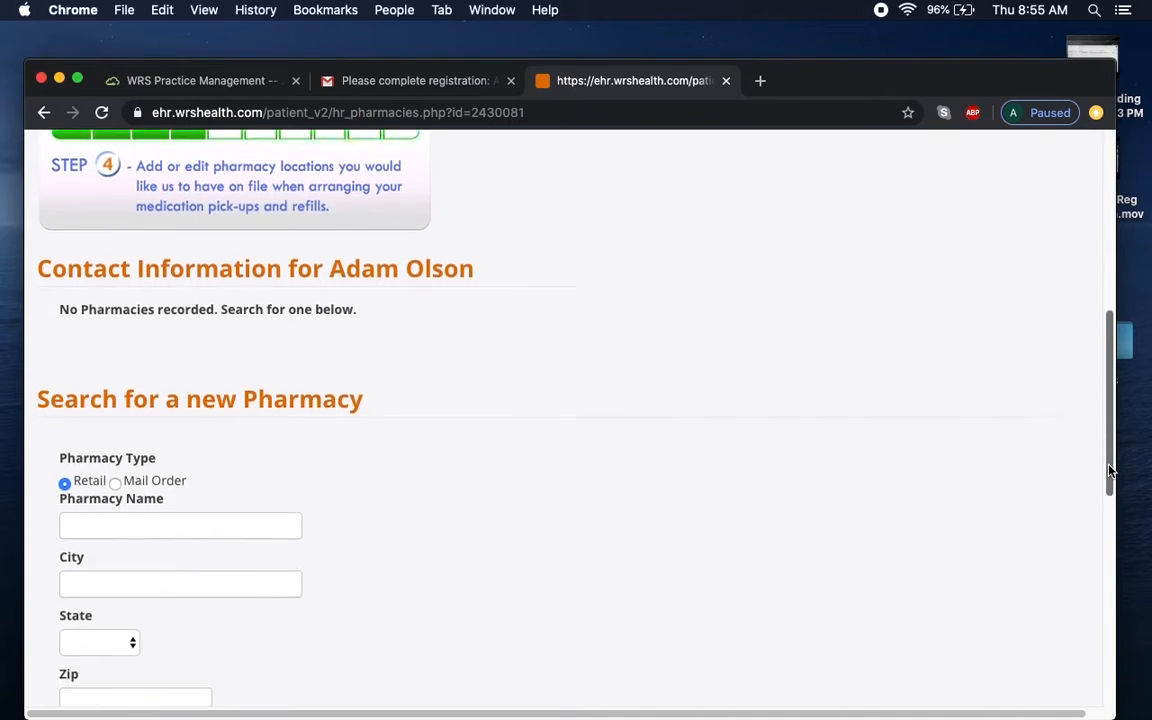
pyautogui.scroll(-3, 1069, 508)
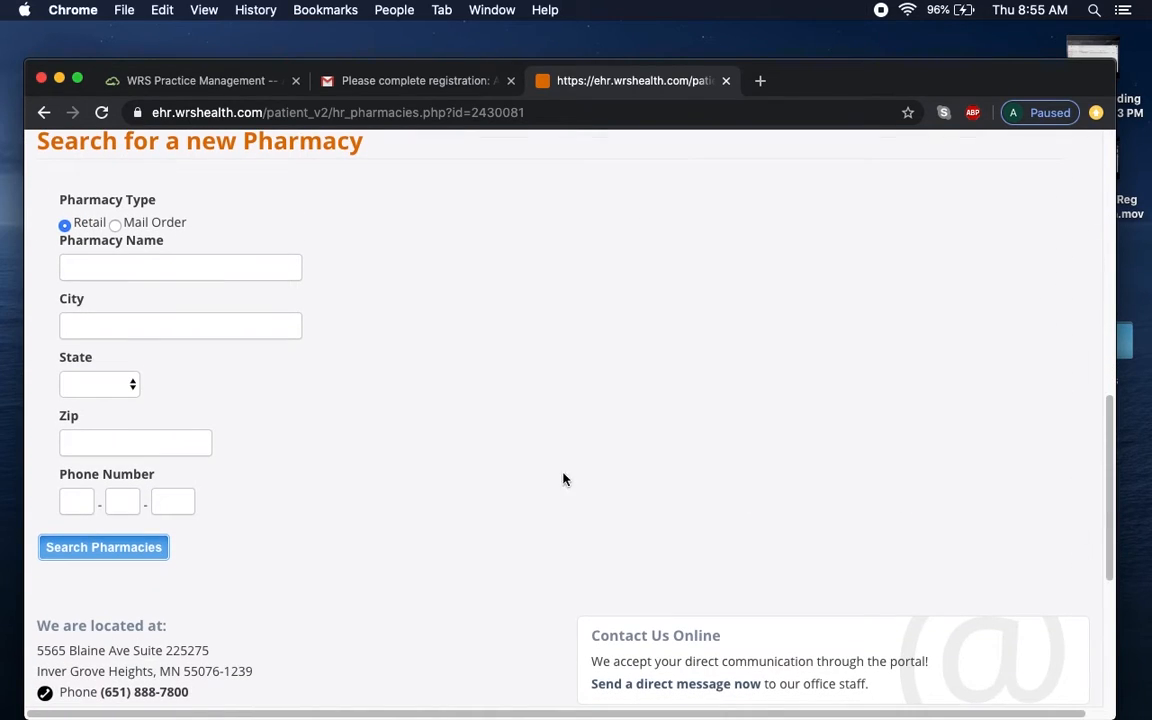
# Search pharmacies by zip 55076 and select WALGREENS DRUG STORE #04882.
pyautogui.click(144, 449)
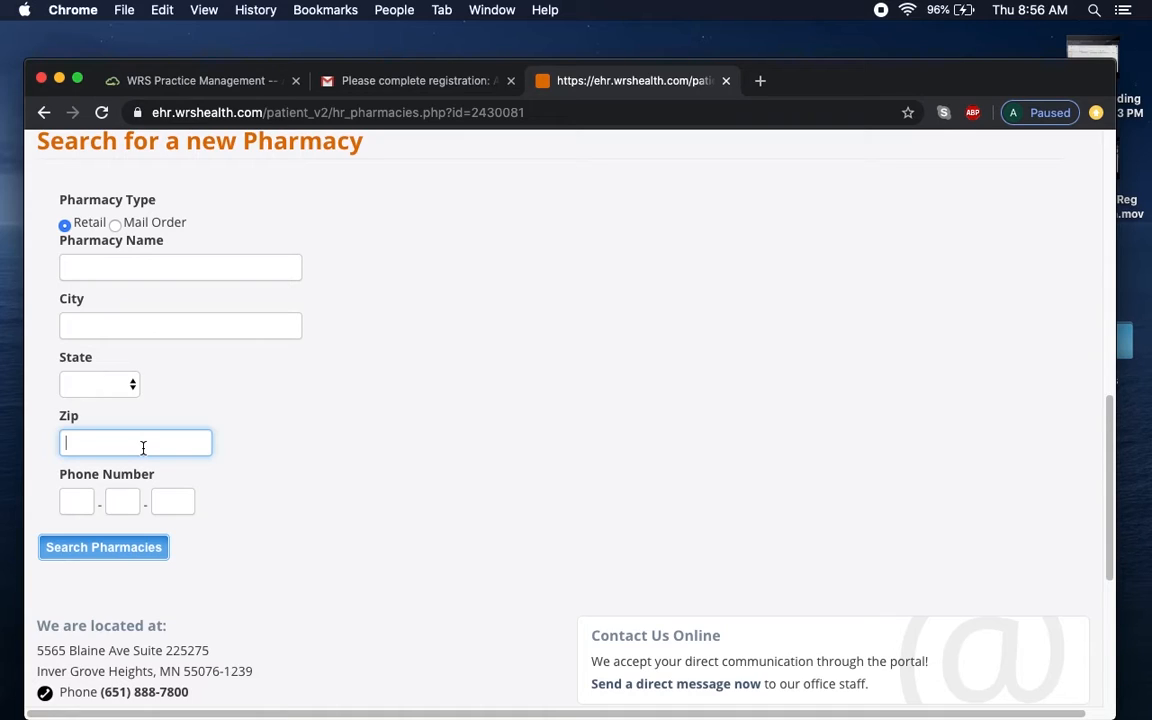
pyautogui.write('55076')
pyautogui.click(148, 559)
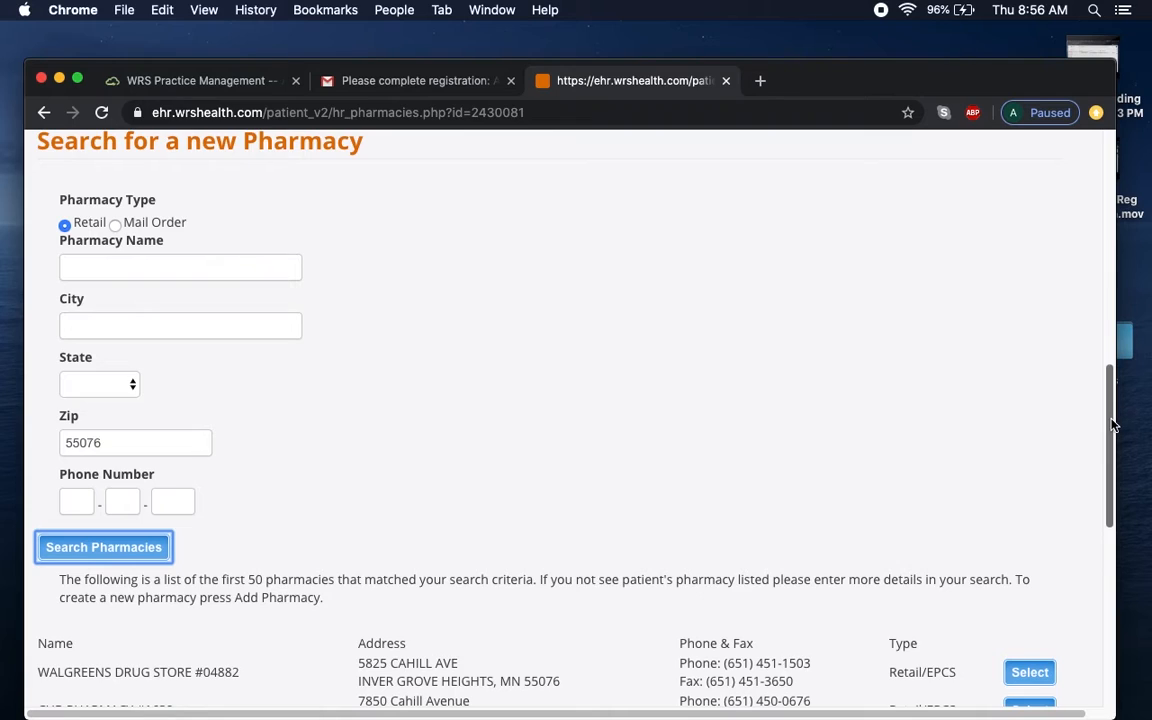
pyautogui.scroll(-5, 720, 420)
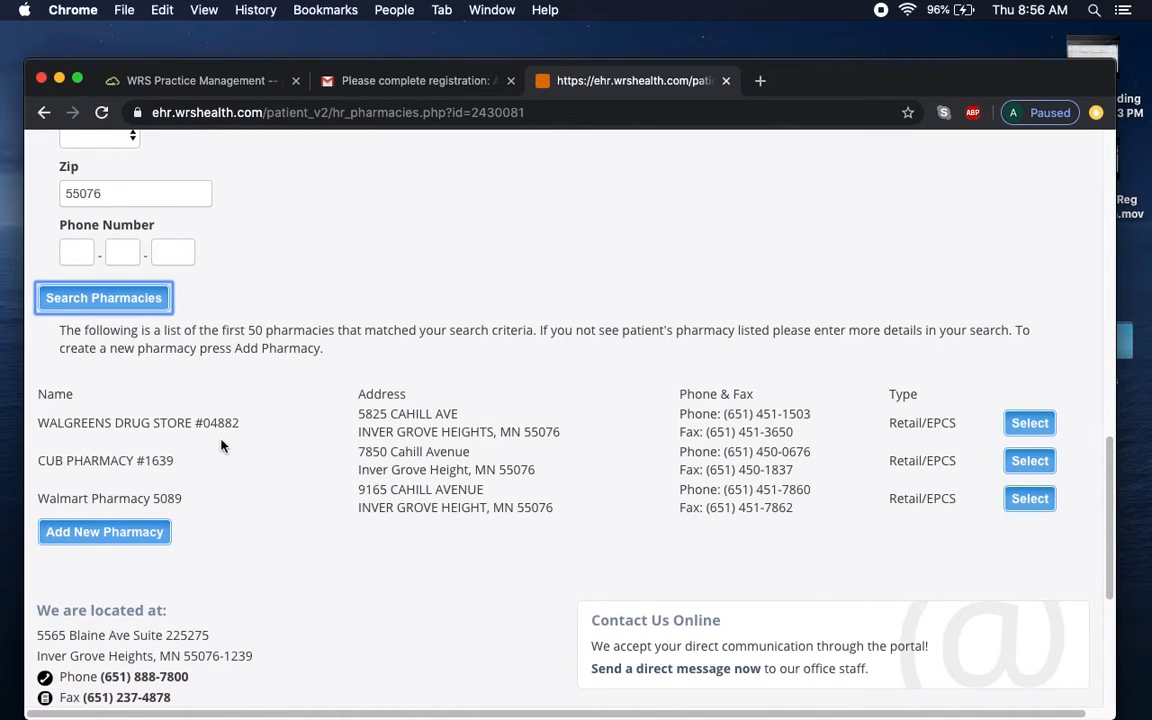
pyautogui.click(1031, 434)
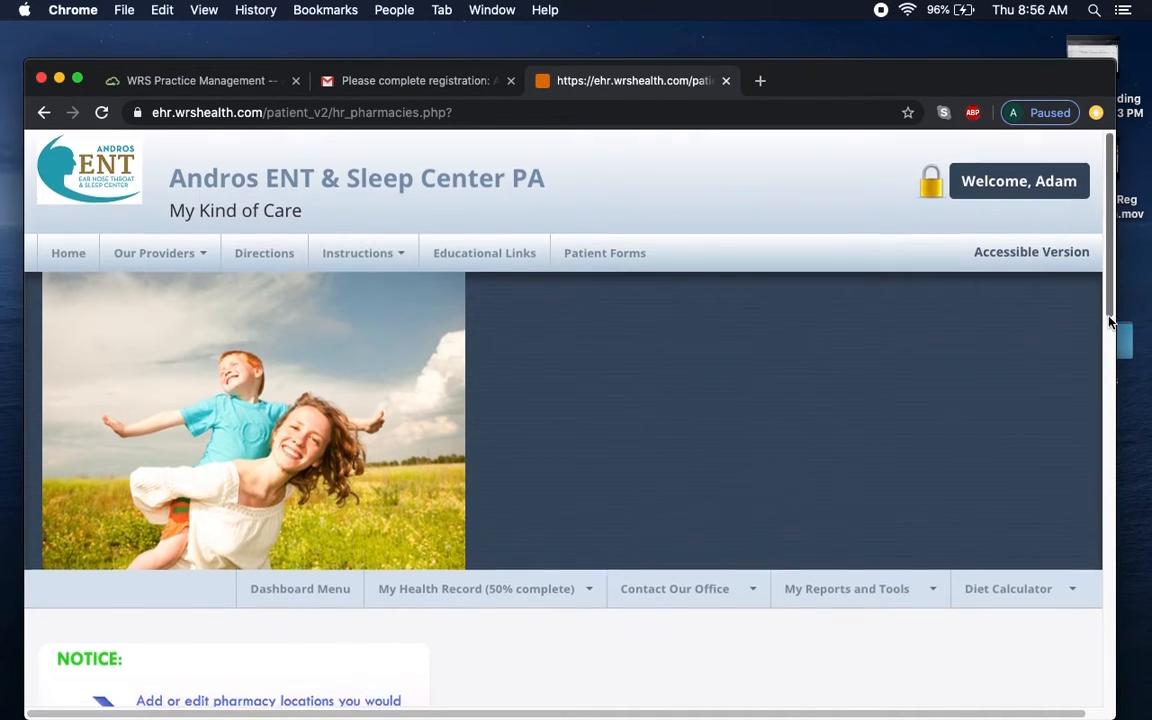
# Mark WALGREENS DRUG STORE #04882 as the primary pharmacy.
pyautogui.scroll(-5, 1110, 320)
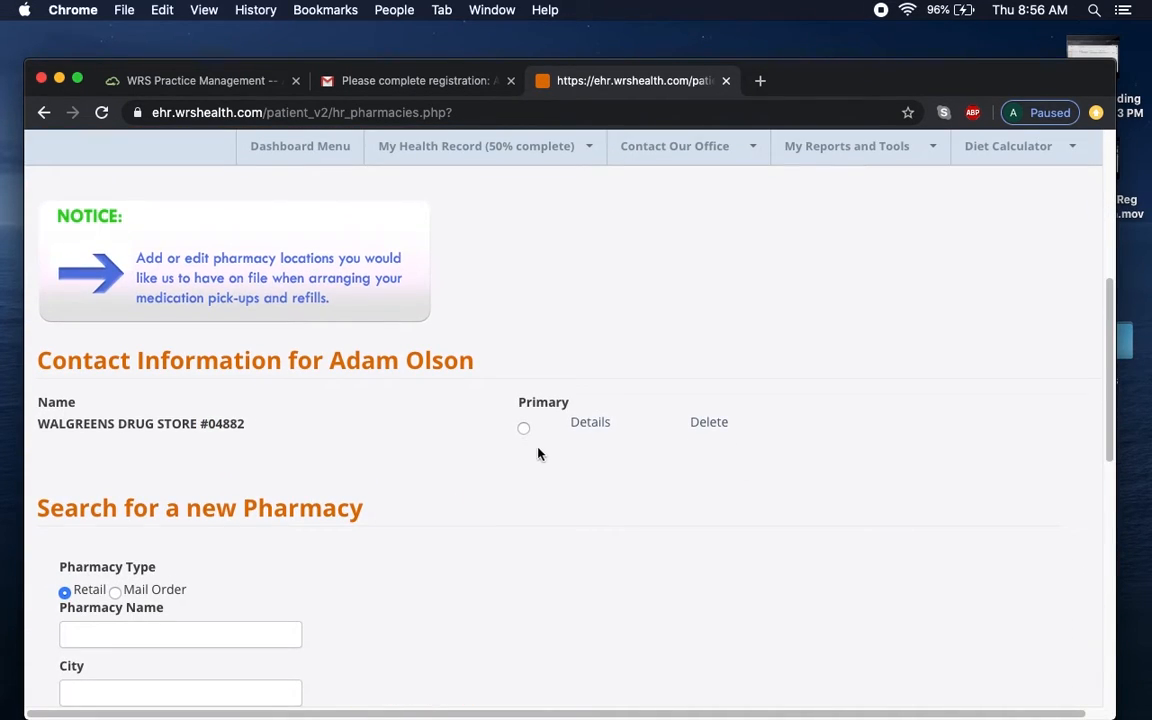
pyautogui.click(525, 432)
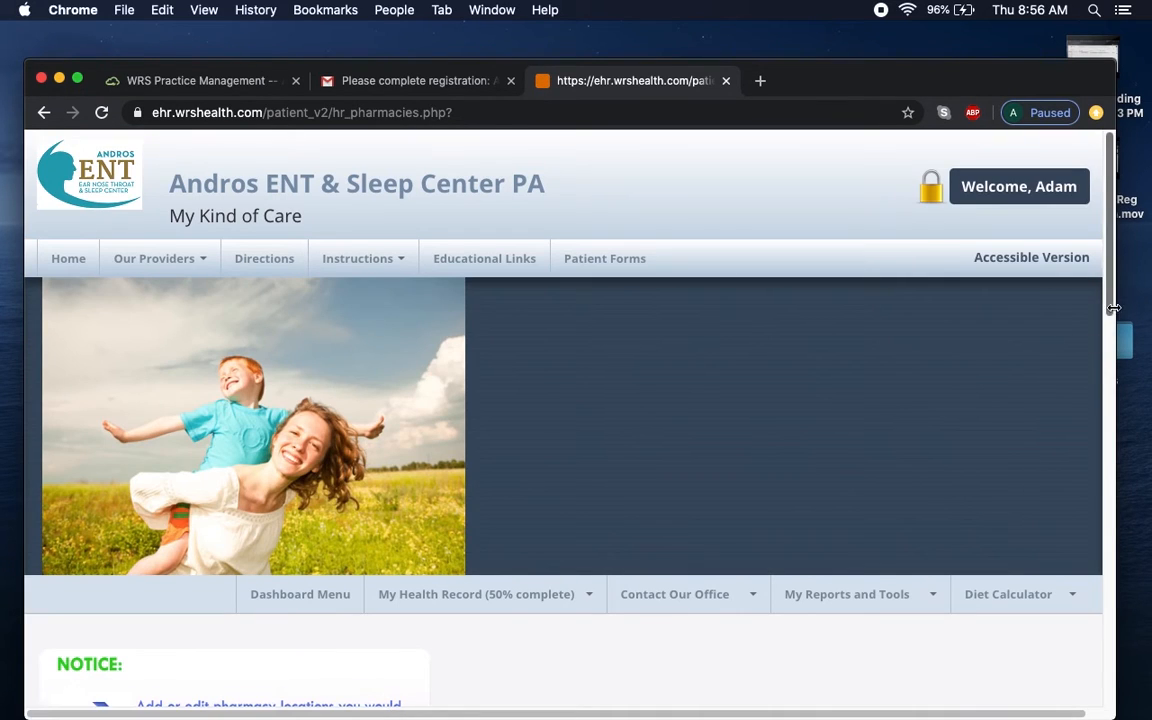
pyautogui.moveTo(1113, 308); pyautogui.dragTo(1120, 525)
# Search pharmacies by zip 55125 and add CVS/pharmacy #1746.
pyautogui.scroll(-1, 1005, 470)
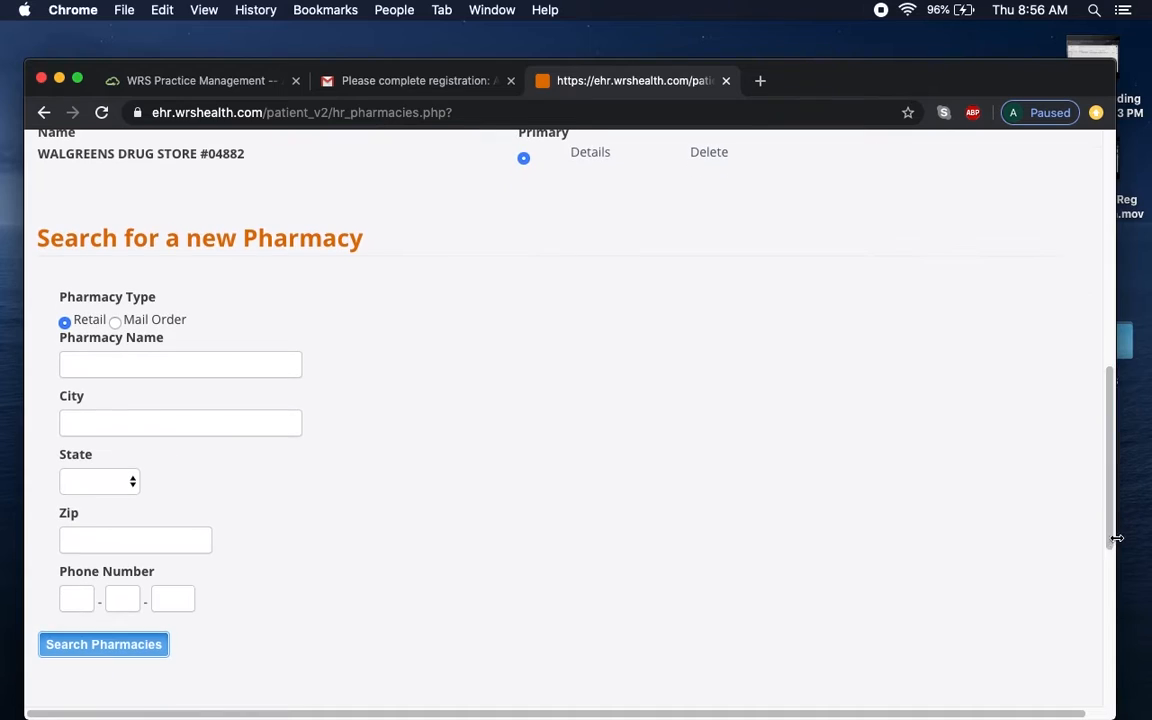
pyautogui.click(82, 544)
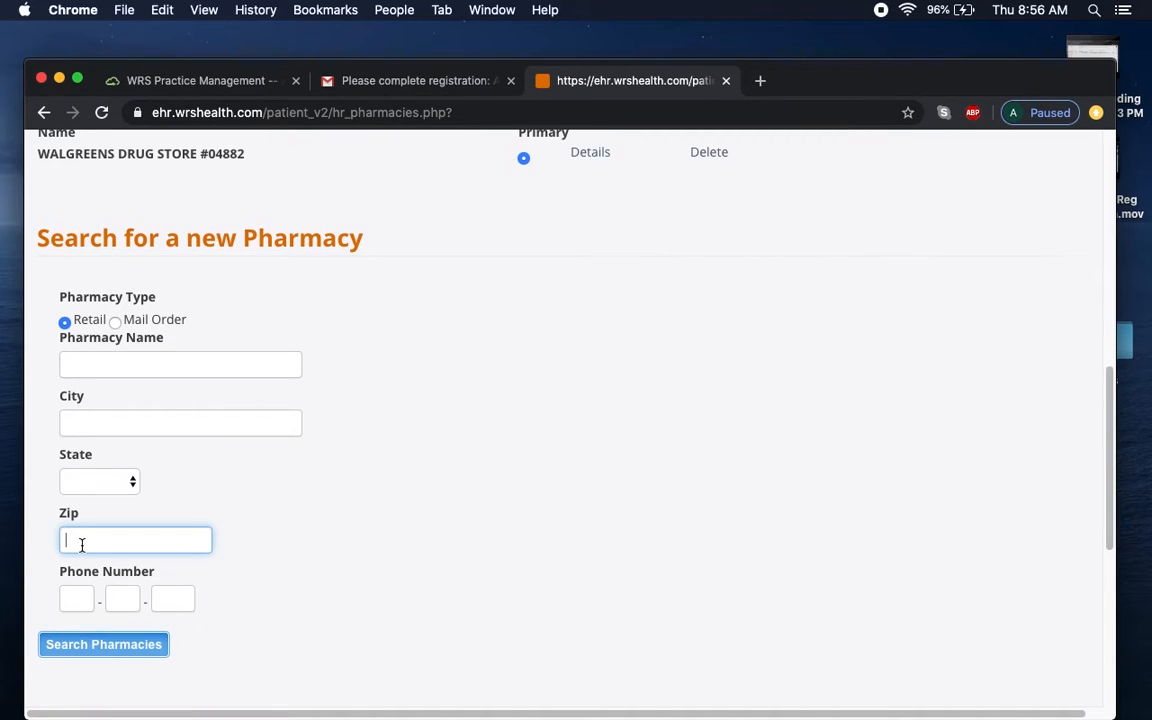
pyautogui.write('55125')
pyautogui.click(97, 650)
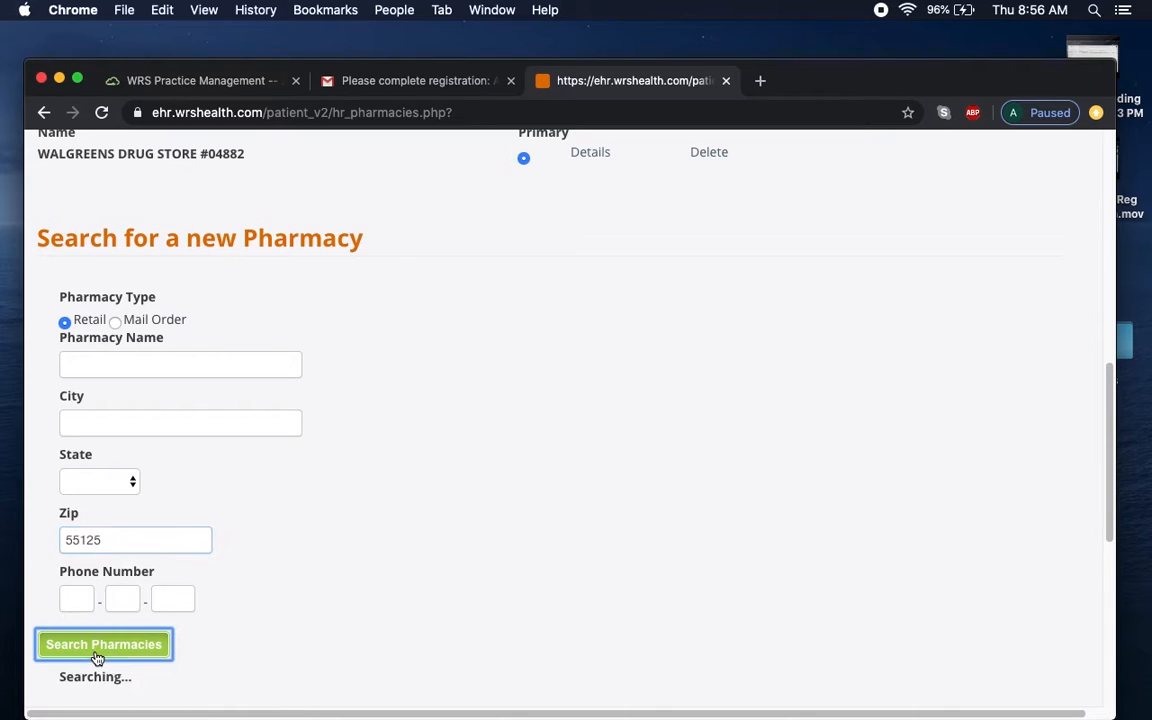
pyautogui.scroll(-10, 1089, 400)
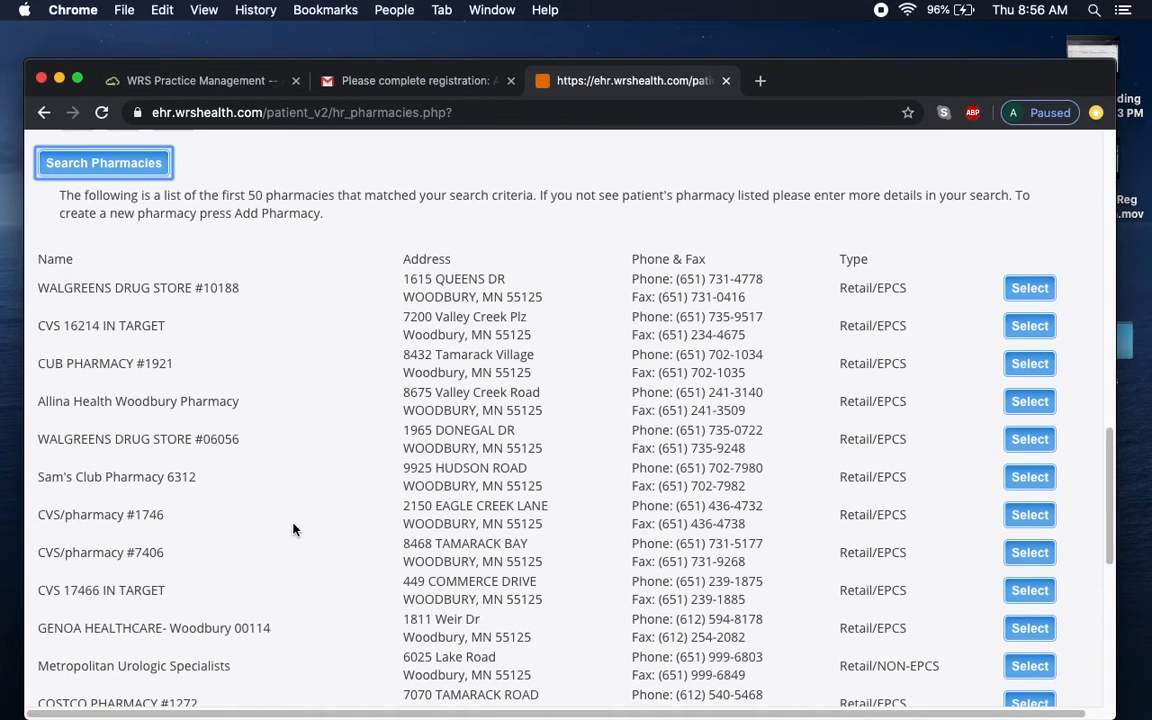
pyautogui.click(1031, 520)
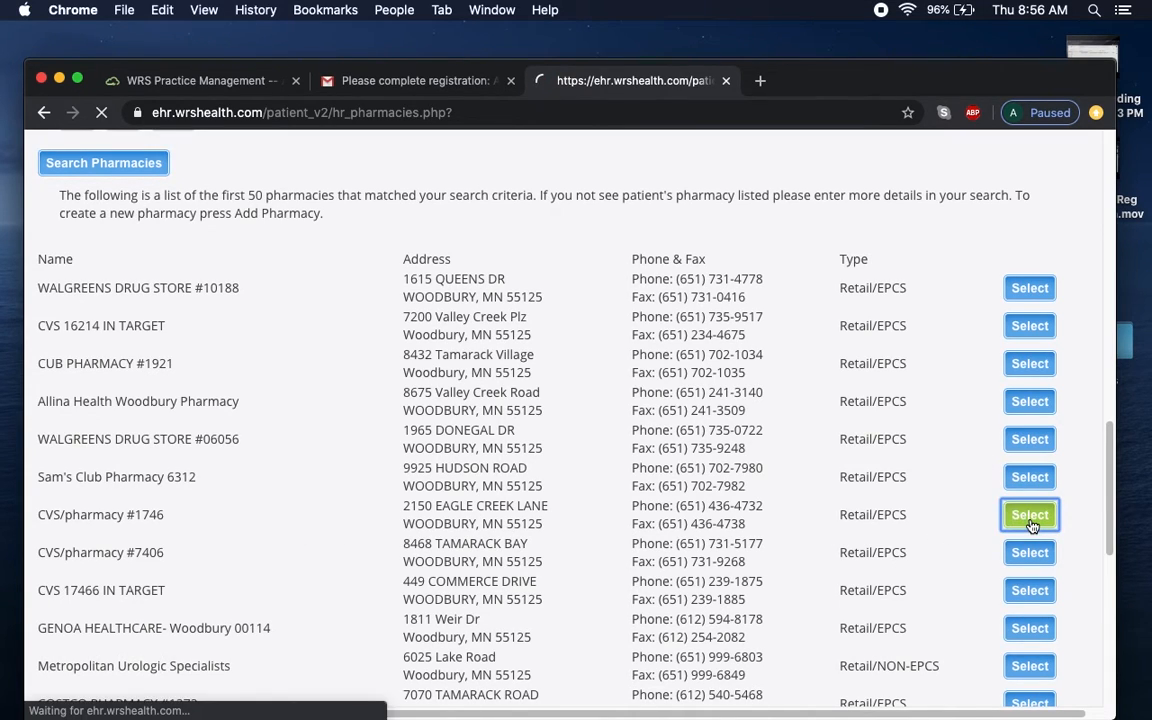
pyautogui.moveTo(1112, 303); pyautogui.dragTo(1122, 433)
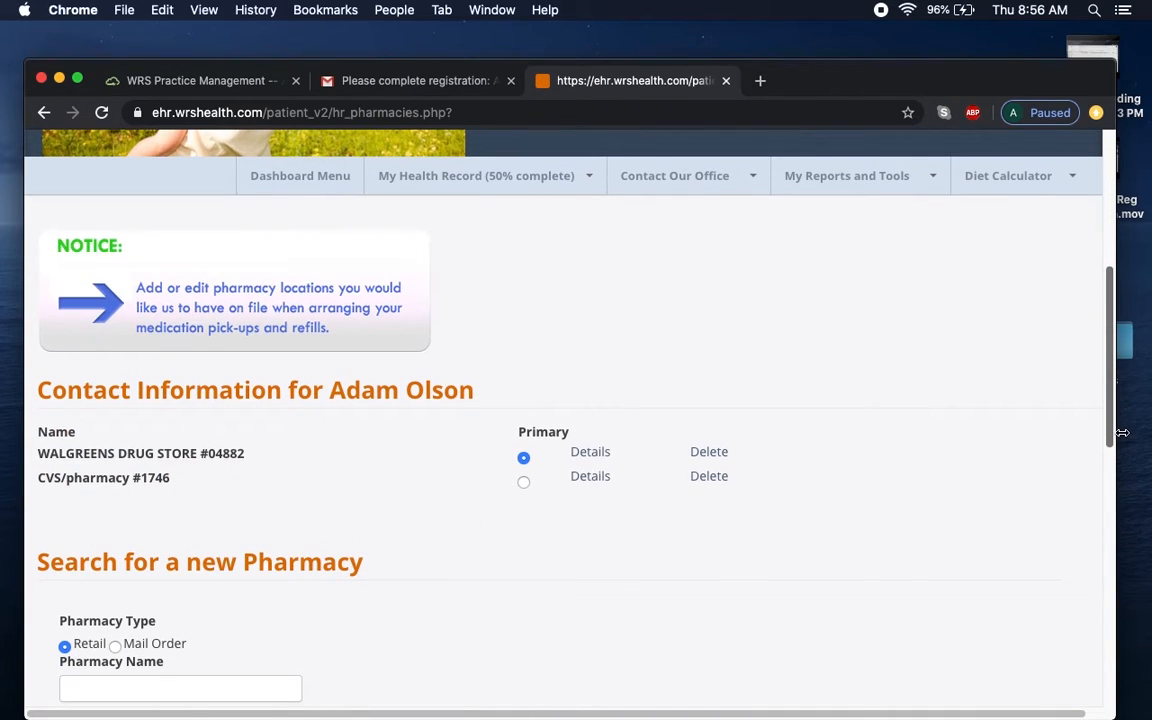
pyautogui.moveTo(1122, 433)
pyautogui.mouseDown()
pyautogui.moveTo(1077, 609)
pyautogui.moveTo(1069, 376)
pyautogui.mouseUp()
pyautogui.click(503, 348)
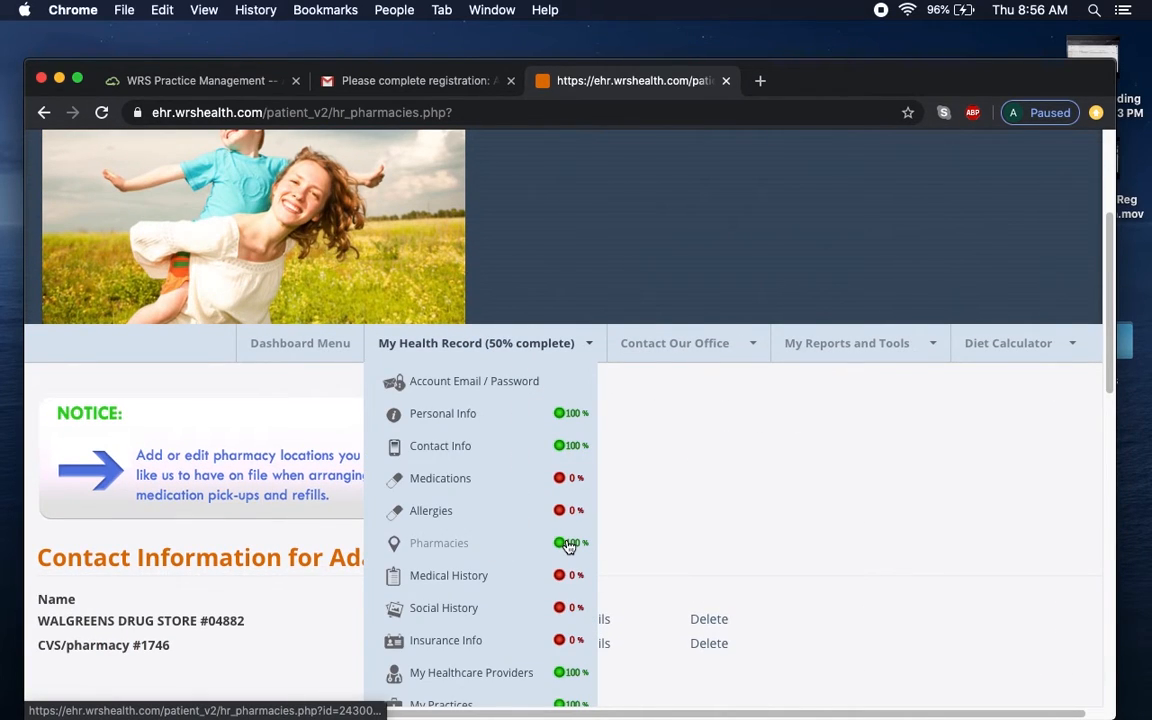
# In Medical History, start a new Other condition described as 'stuffy nose, dry throat'.
pyautogui.click(472, 579)
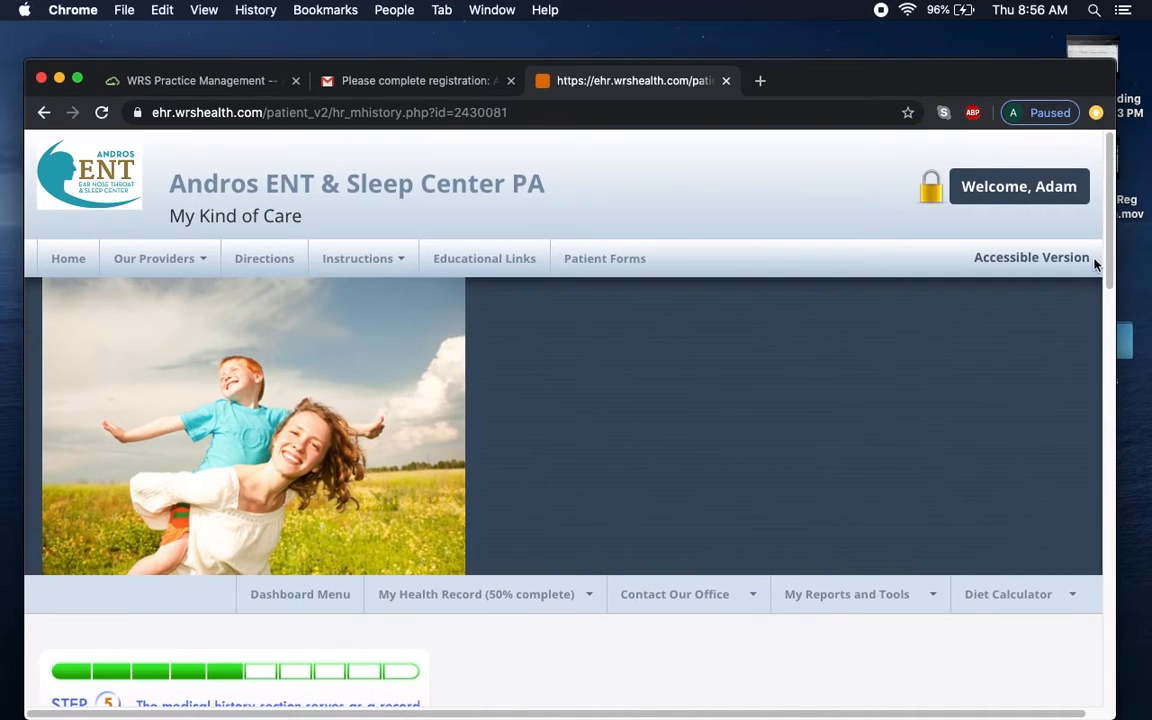
pyautogui.moveTo(1109, 250); pyautogui.dragTo(1092, 435)
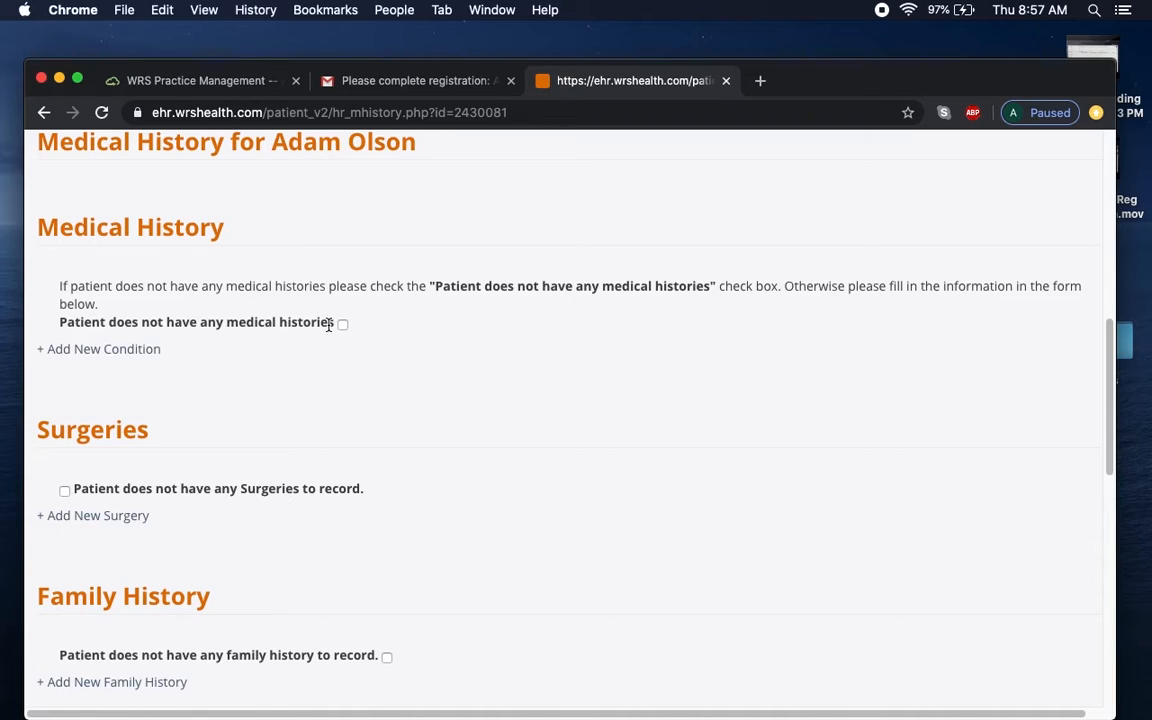
pyautogui.click(131, 359)
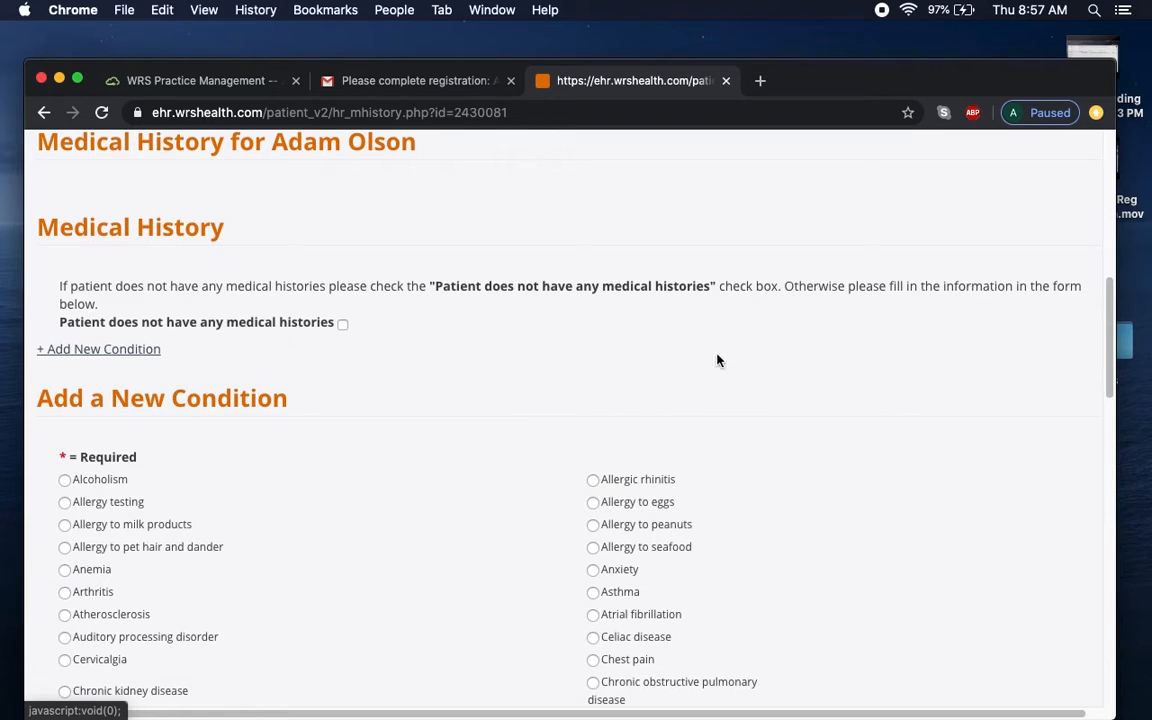
pyautogui.moveTo(1107, 320); pyautogui.dragTo(1107, 375)
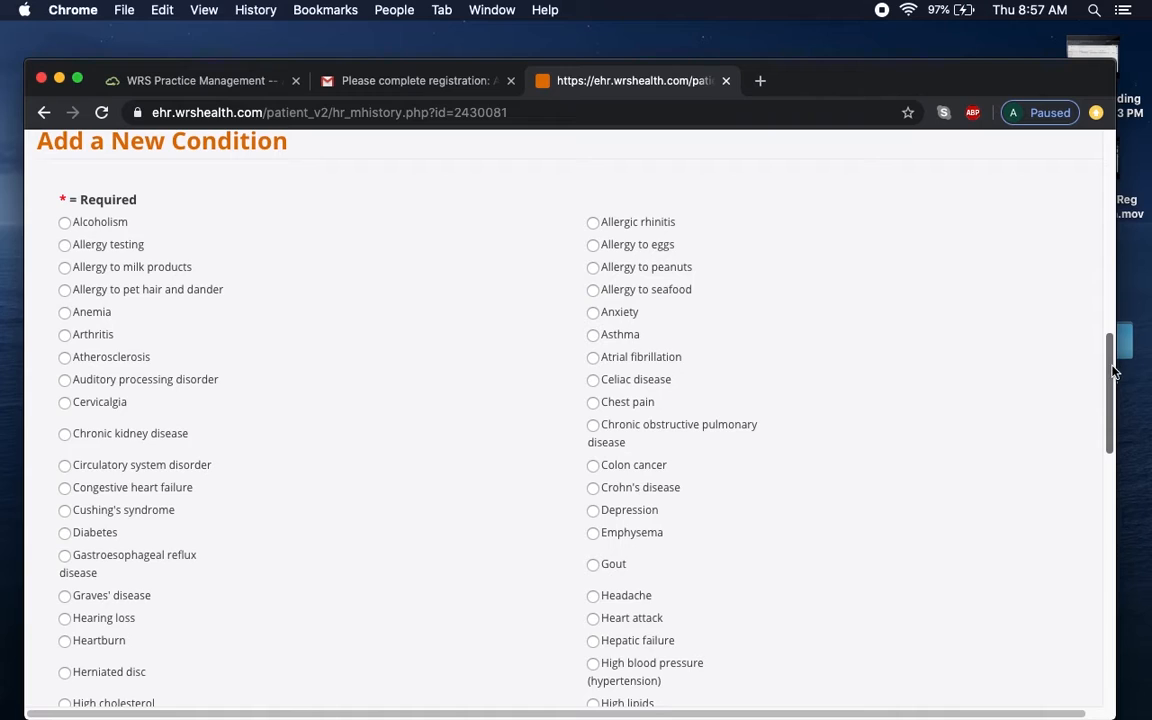
pyautogui.scroll(-10, 1002, 380)
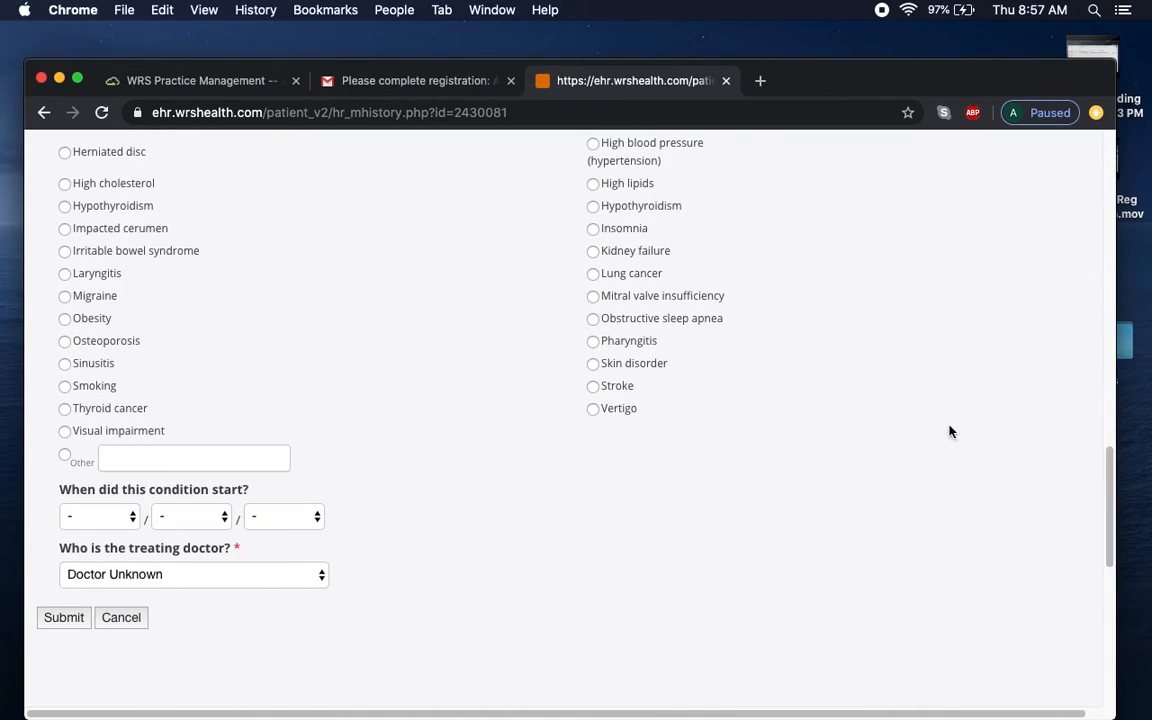
pyautogui.click(64, 455)
pyautogui.click(224, 463)
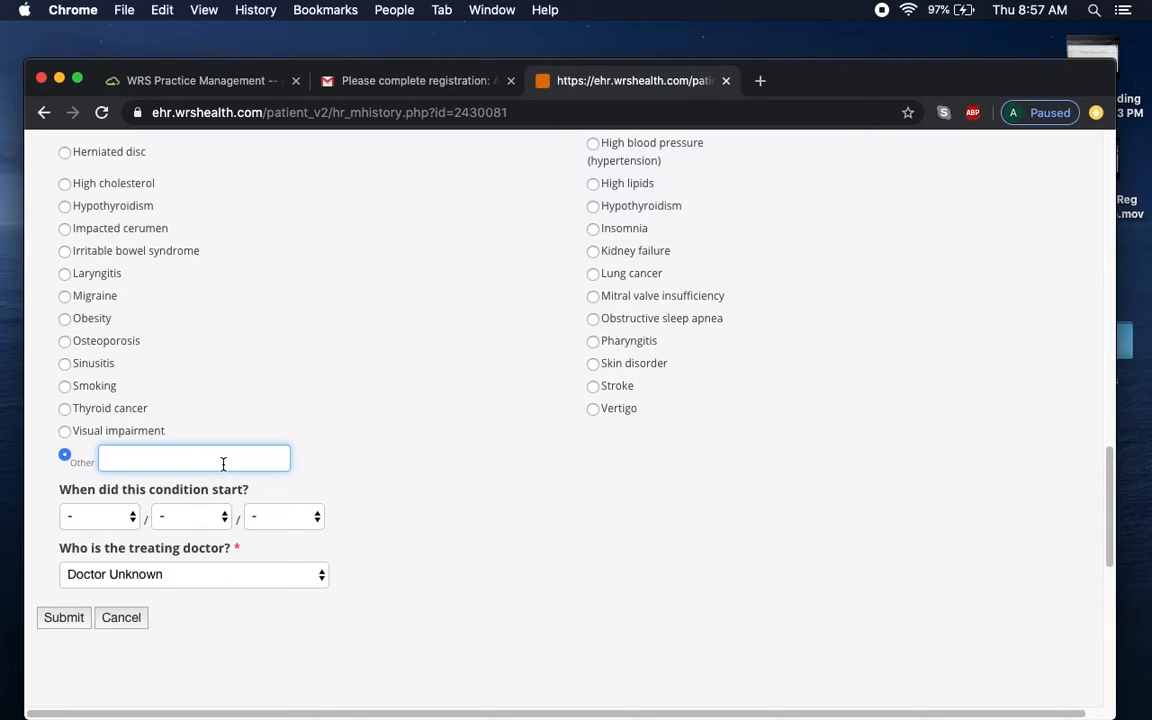
pyautogui.write('stuffy nose, sinu')
pyautogui.press('BackSpace')
pyautogui.press('BackSpace')
pyautogui.press('BackSpace')
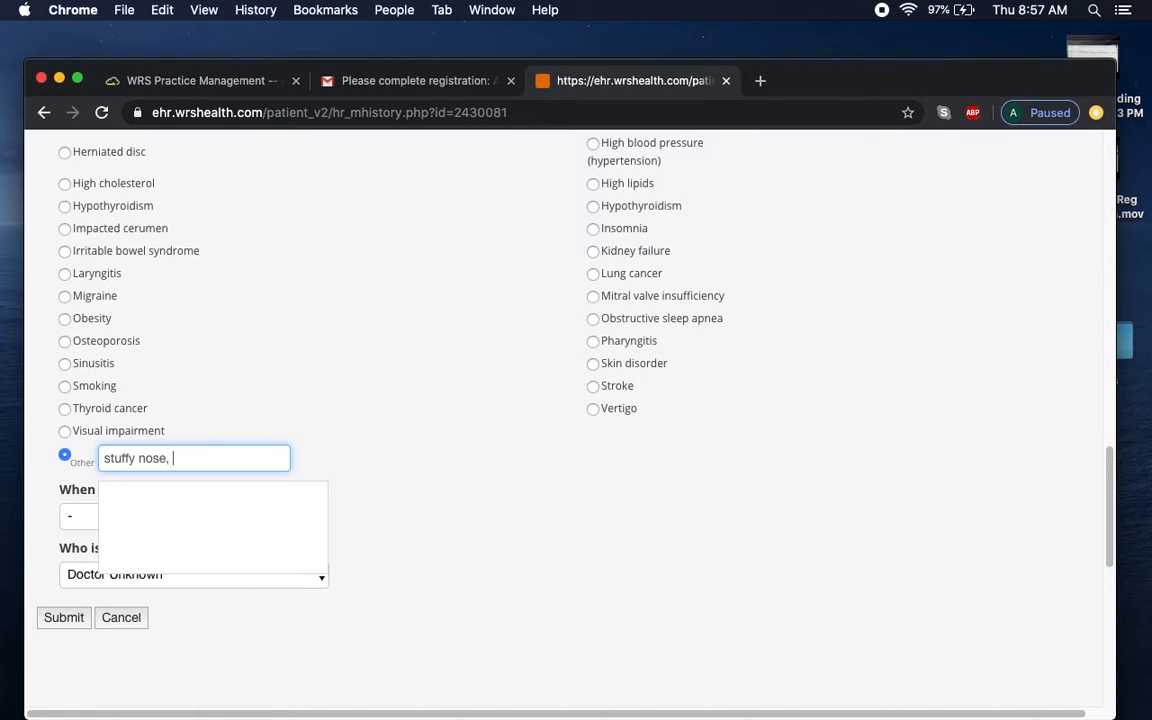
pyautogui.write('dry throat')
pyautogui.click(607, 425)
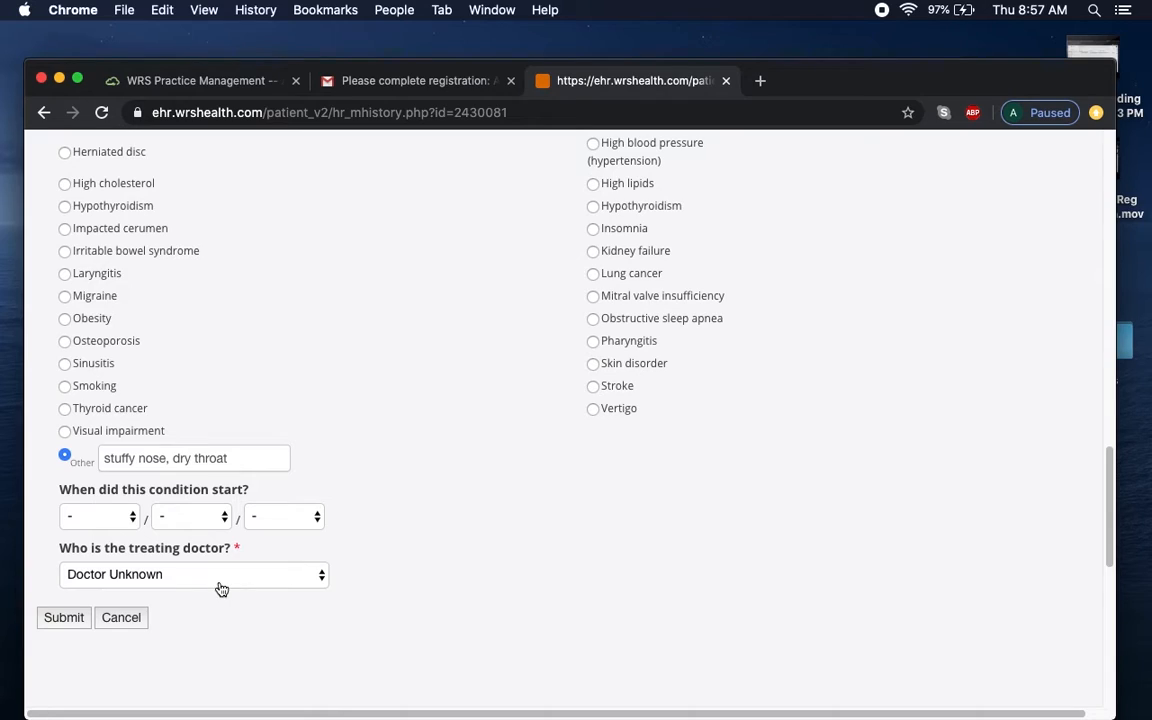
# Set the condition's start date to April 1, 2020 and submit it.
pyautogui.click(289, 519)
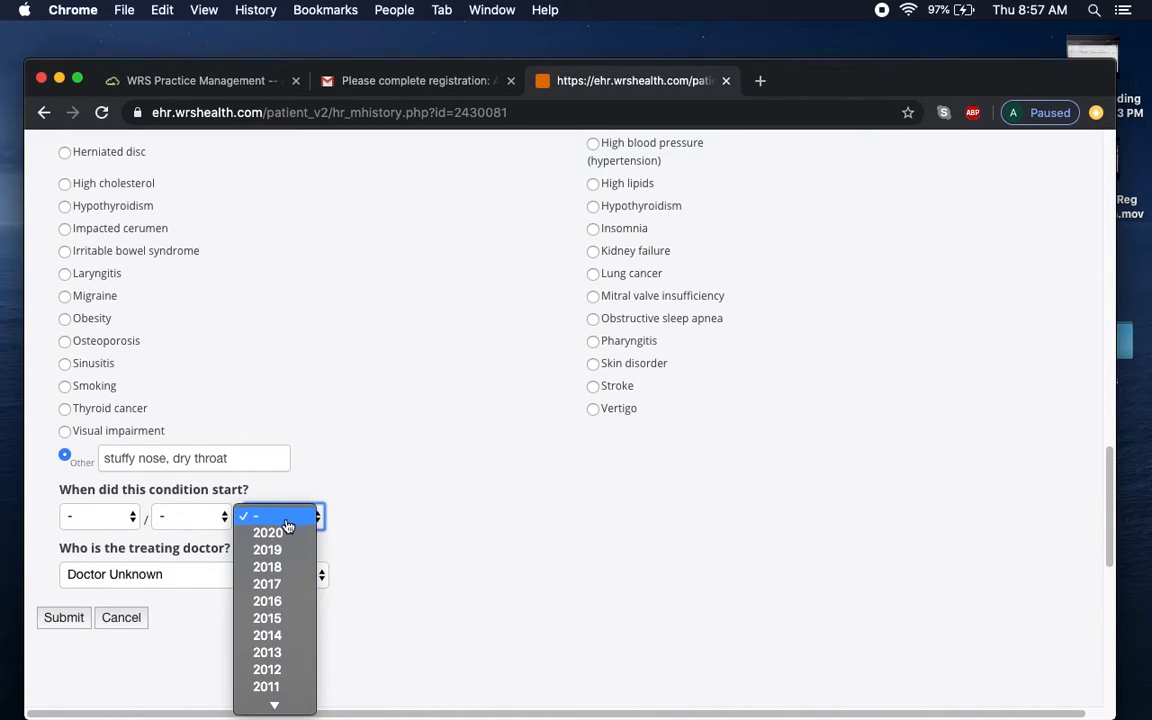
pyautogui.click(288, 532)
pyautogui.click(105, 518)
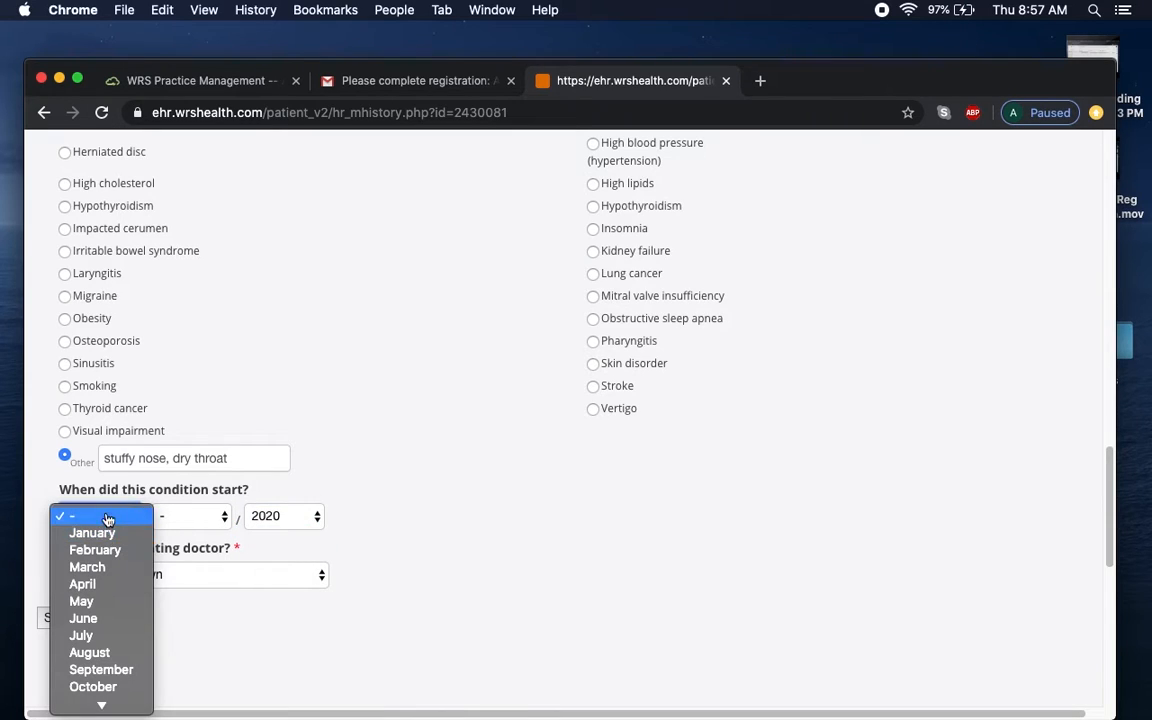
pyautogui.click(88, 584)
pyautogui.click(198, 518)
pyautogui.click(200, 537)
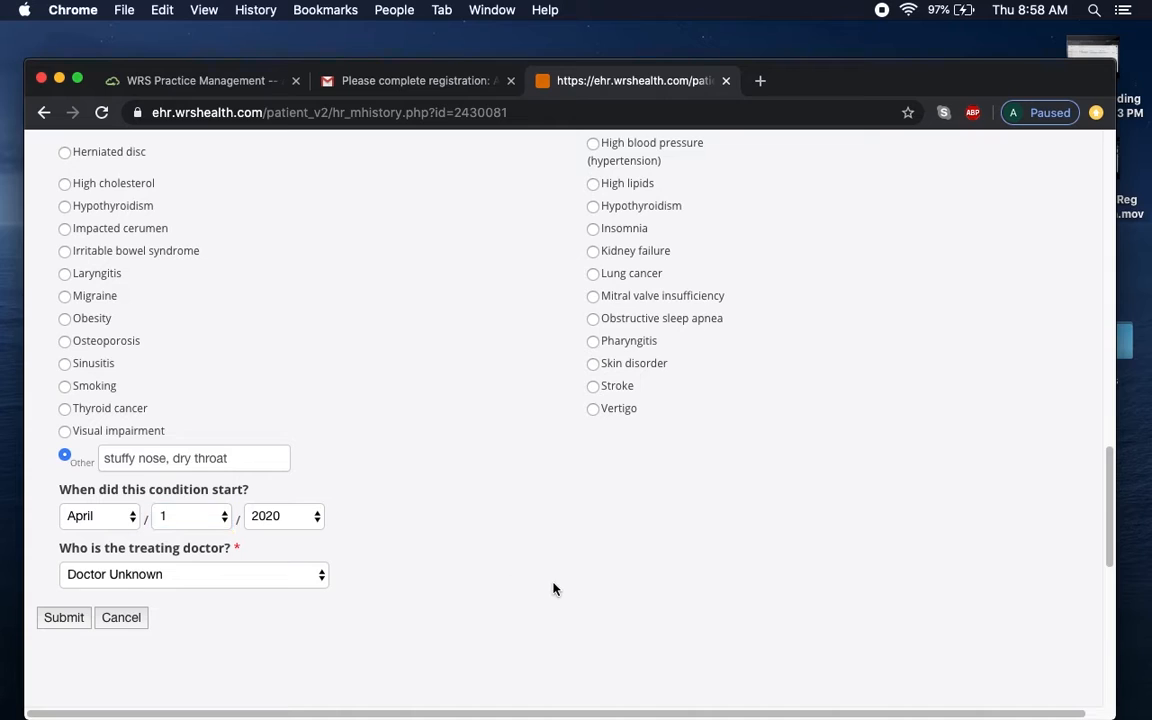
pyautogui.click(66, 619)
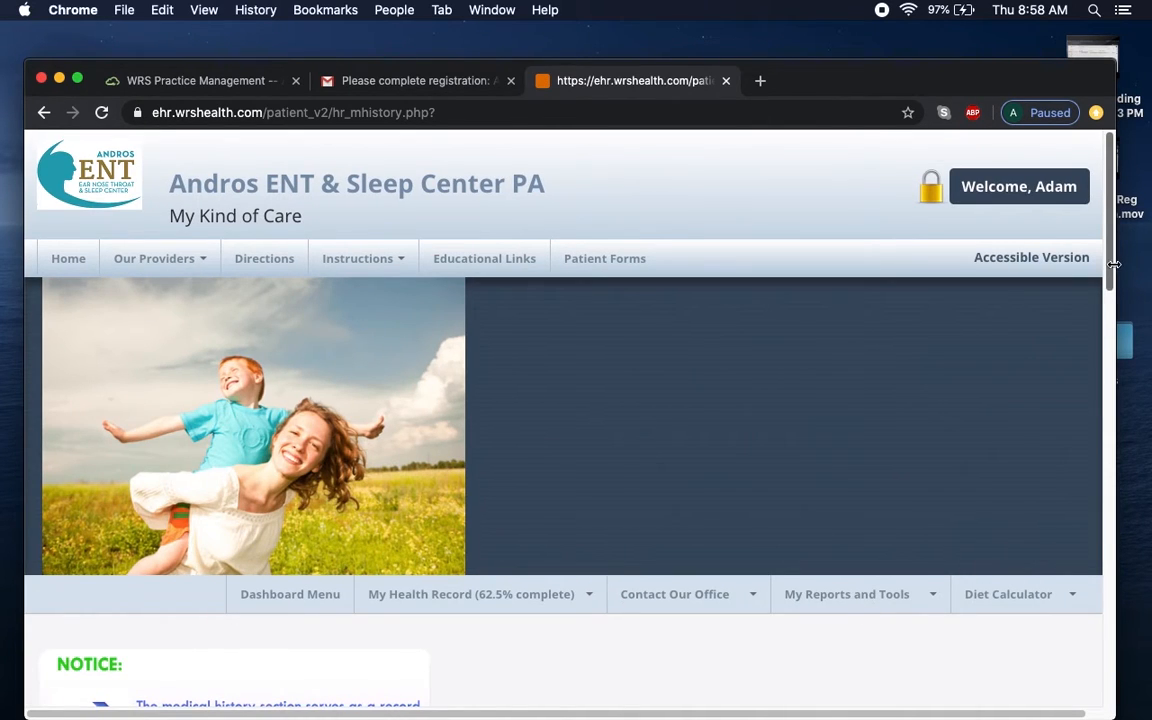
pyautogui.moveTo(1113, 265); pyautogui.dragTo(1113, 437)
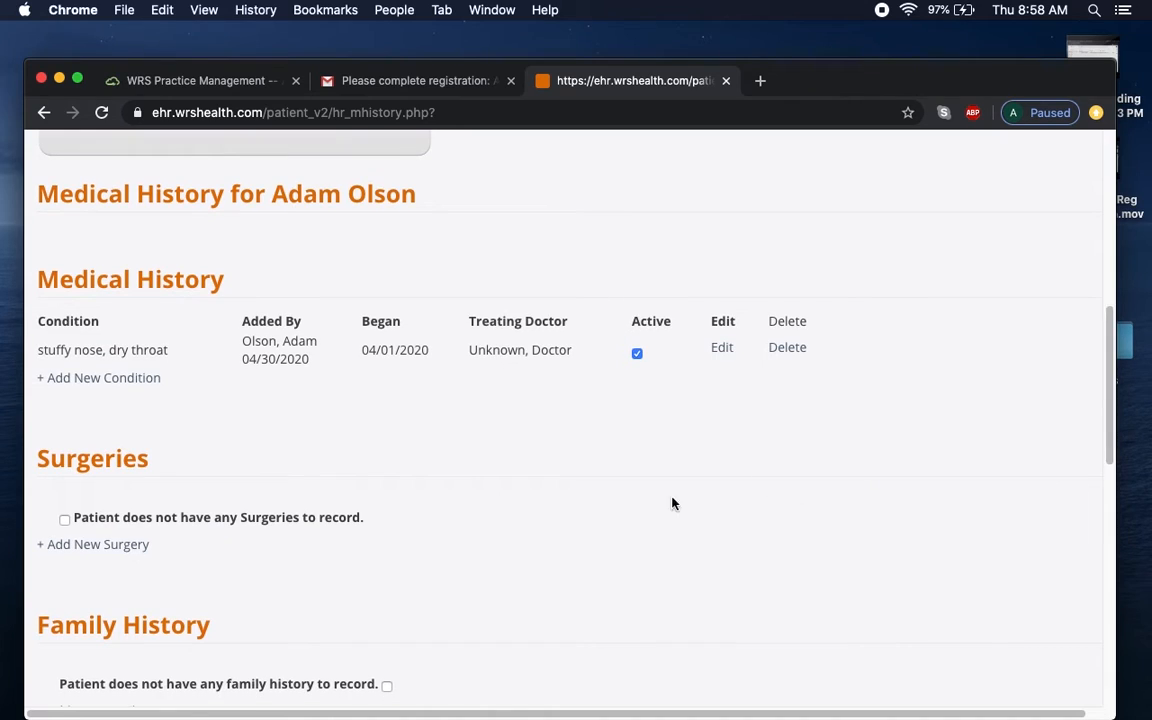
# In a new condition entry, select Cervicalgia, Arthritis, Headache and Sinusitis.
pyautogui.click(108, 378)
pyautogui.moveTo(1107, 325); pyautogui.dragTo(1107, 380)
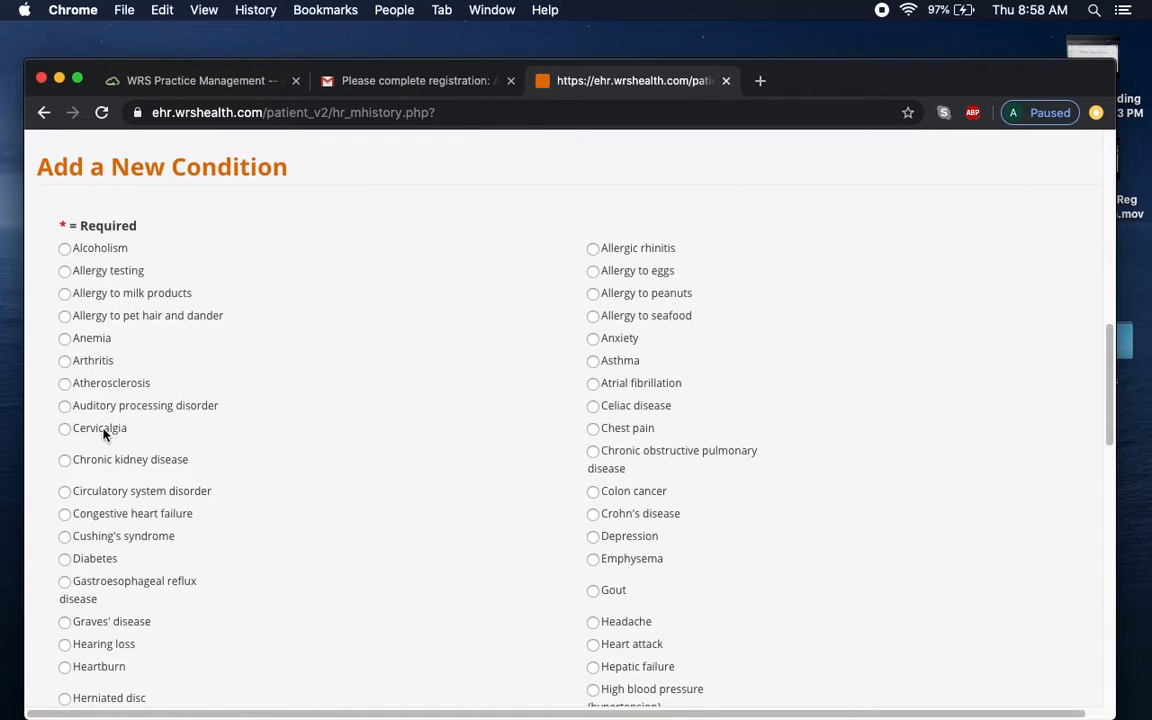
pyautogui.click(64, 429)
pyautogui.click(65, 362)
pyautogui.scroll(-4, 1104, 358)
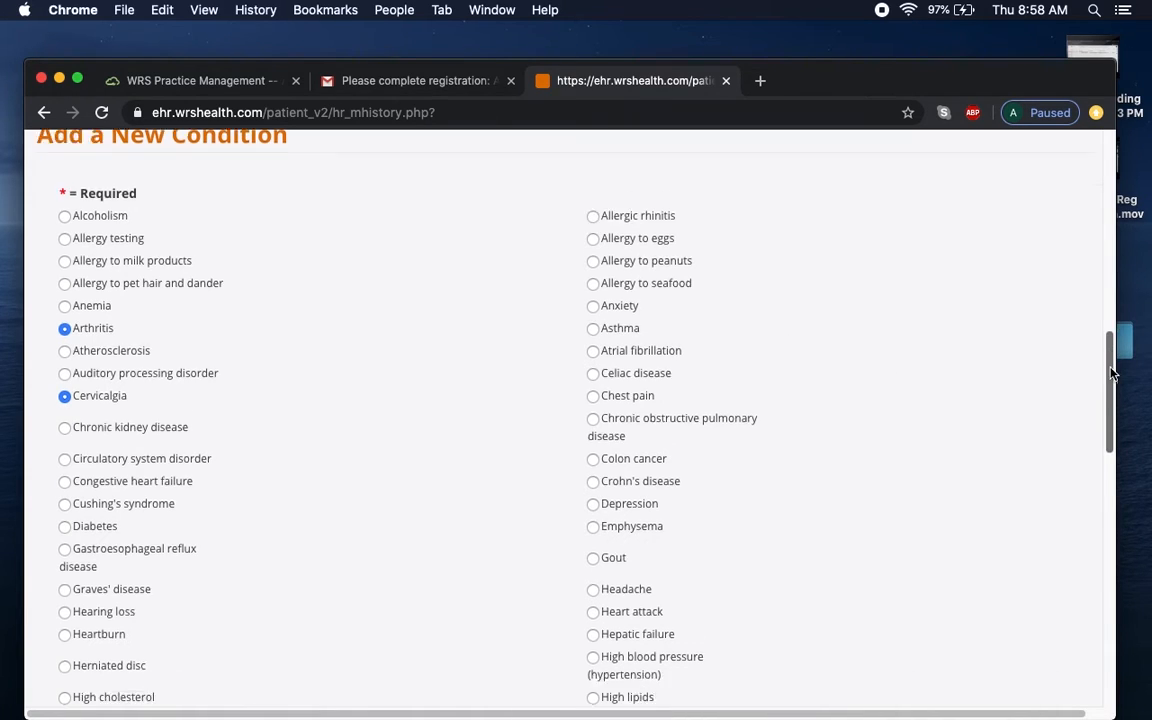
pyautogui.click(593, 435)
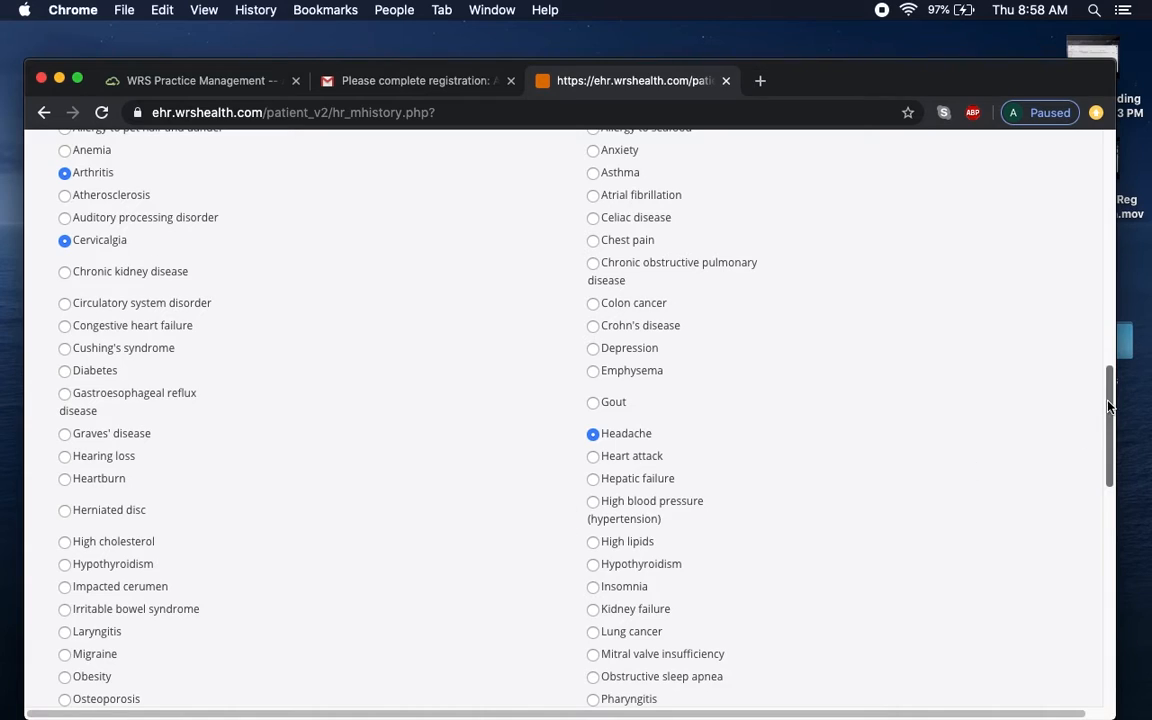
pyautogui.scroll(-5, 995, 400)
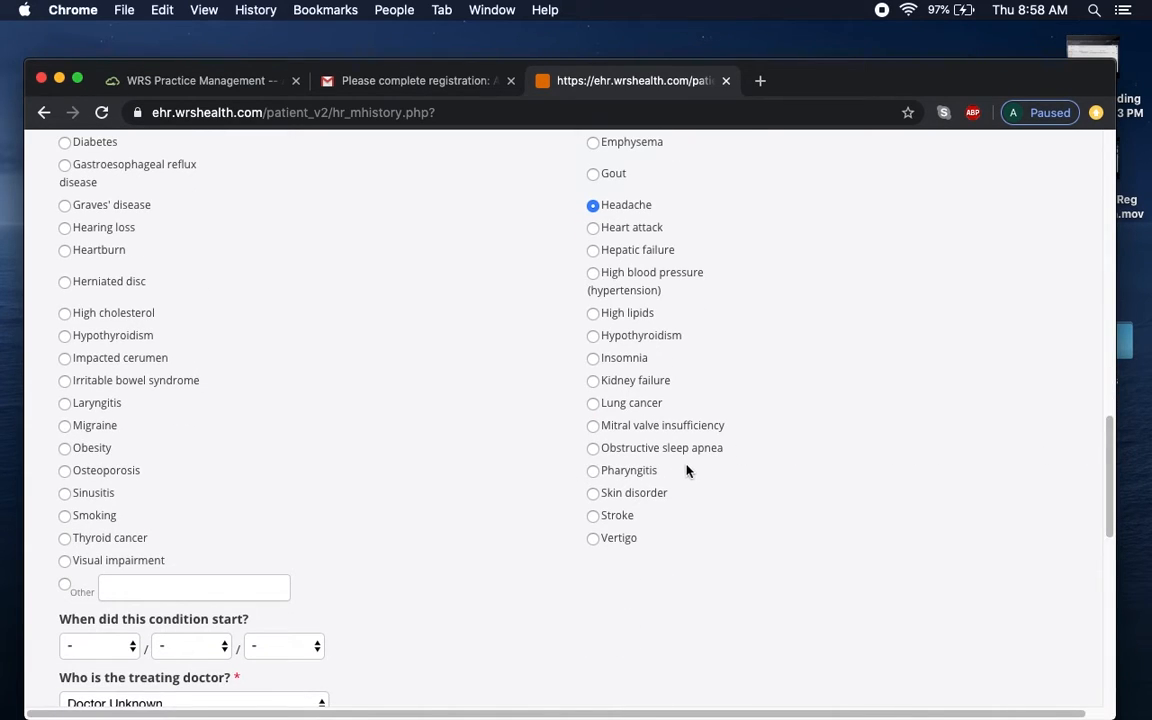
pyautogui.click(68, 494)
pyautogui.scroll(-3, 1000, 440)
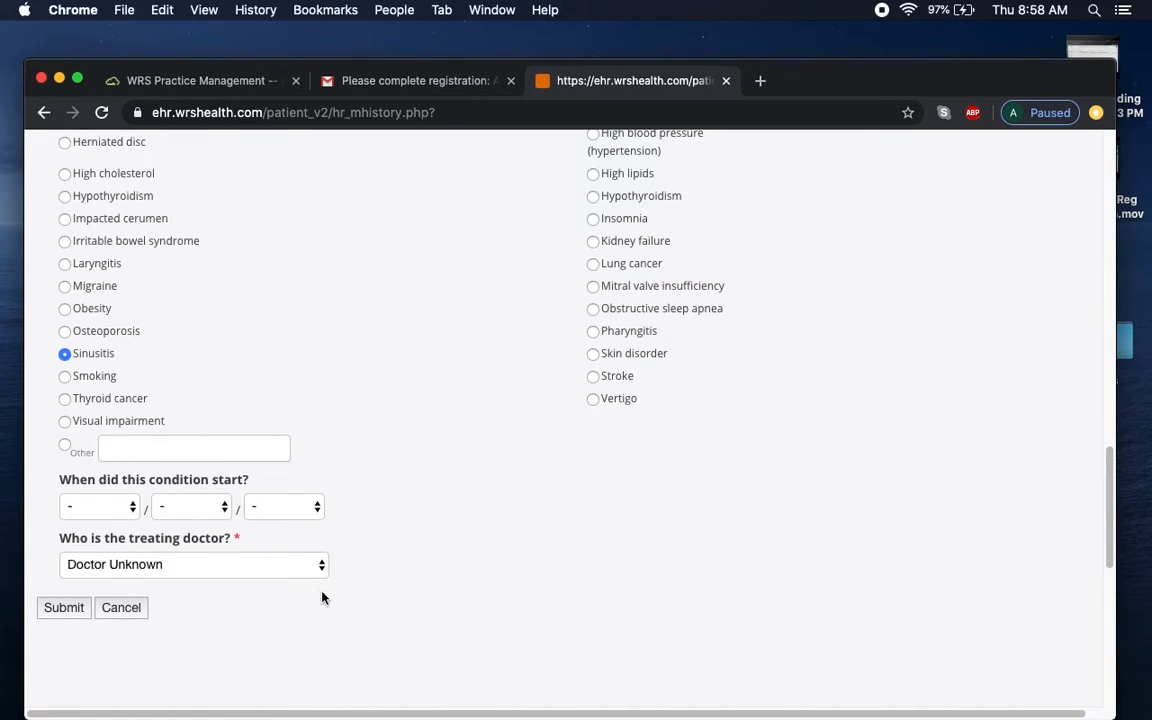
# Save the four conditions to Medical History, then begin a new surgery entry.
pyautogui.click(63, 608)
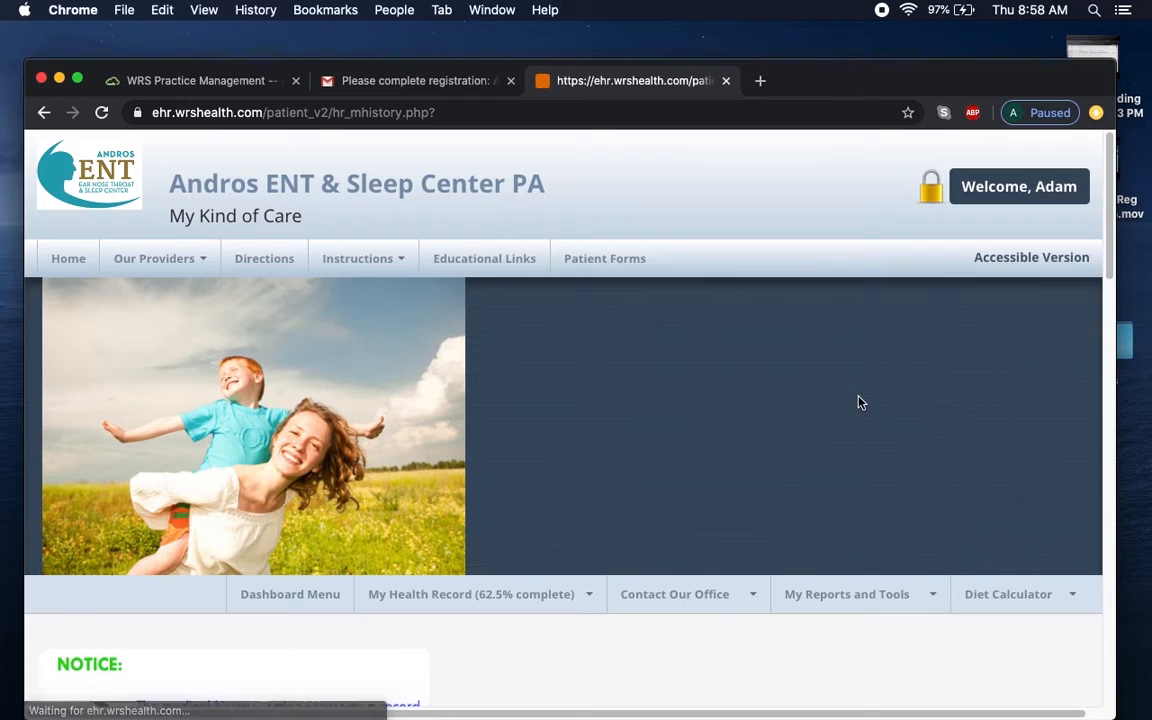
pyautogui.moveTo(1110, 266); pyautogui.dragTo(1110, 456)
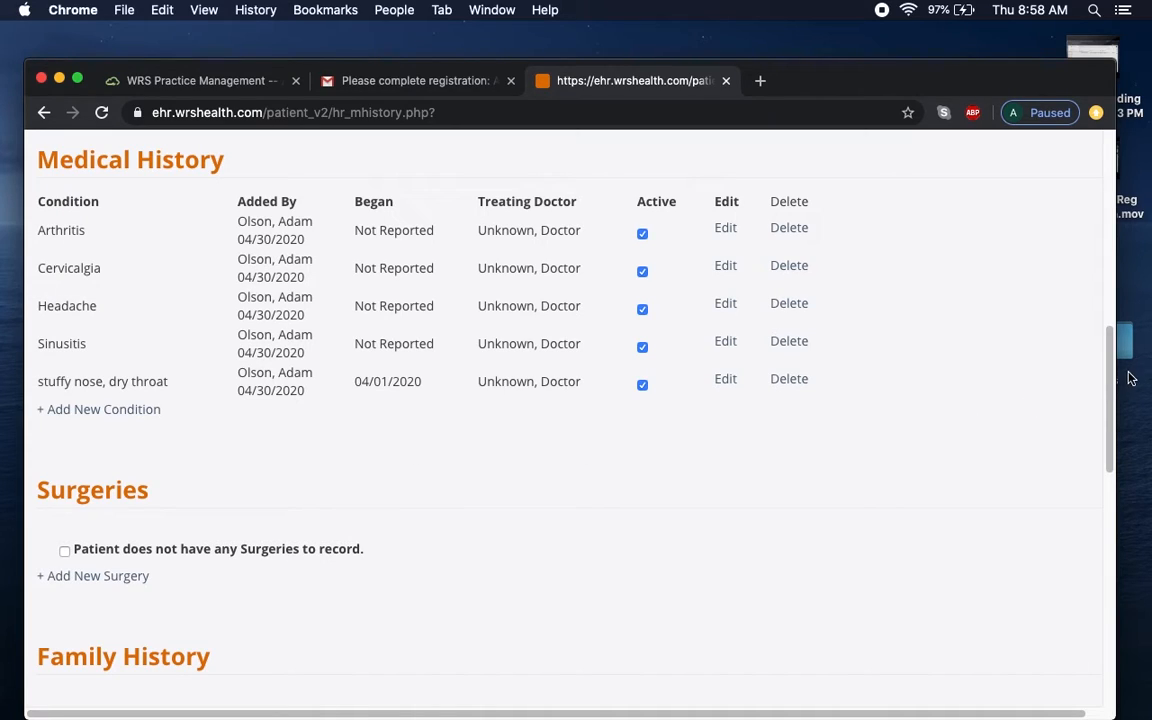
pyautogui.scroll(-3, 1115, 410)
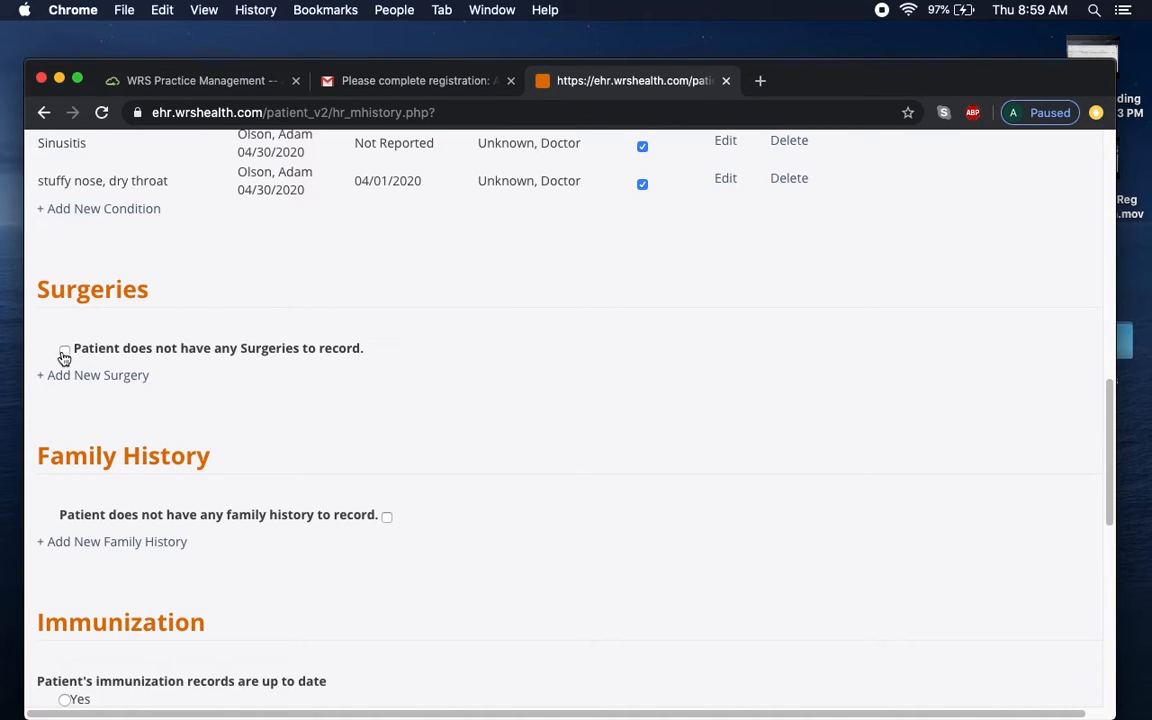
pyautogui.click(89, 375)
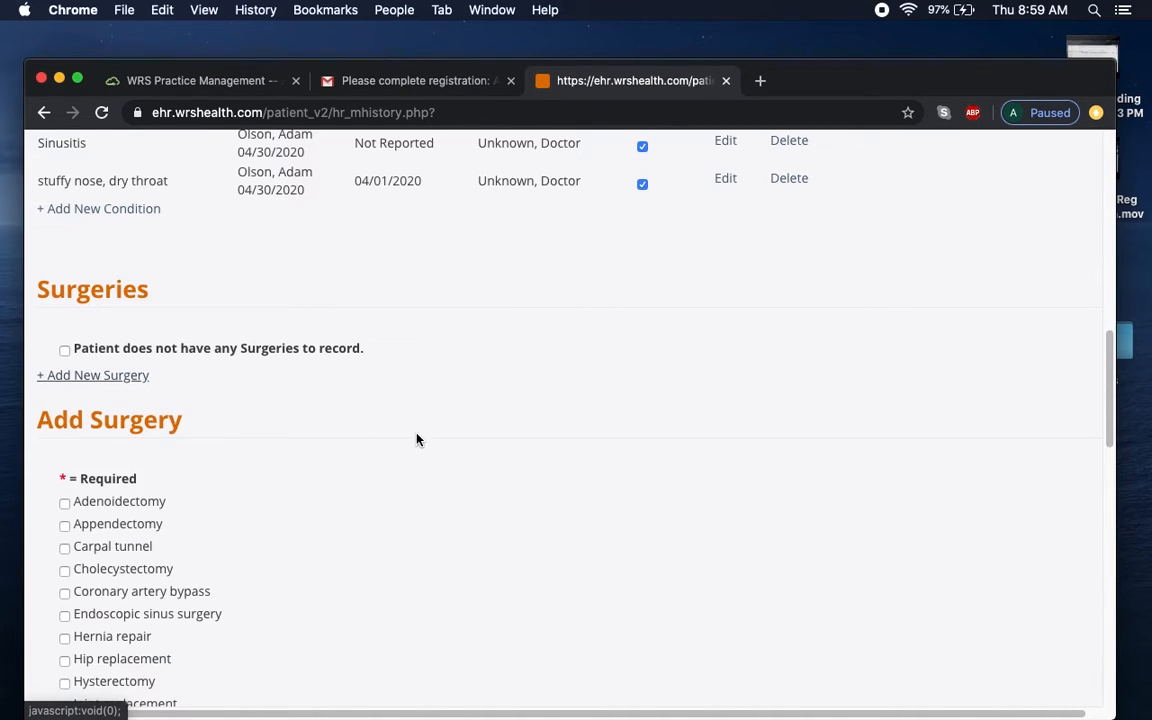
# Mark Septoplasty as the surgery and set its date to March 1, 2016.
pyautogui.scroll(-1, 1113, 373)
pyautogui.moveTo(1113, 373); pyautogui.dragTo(1113, 425)
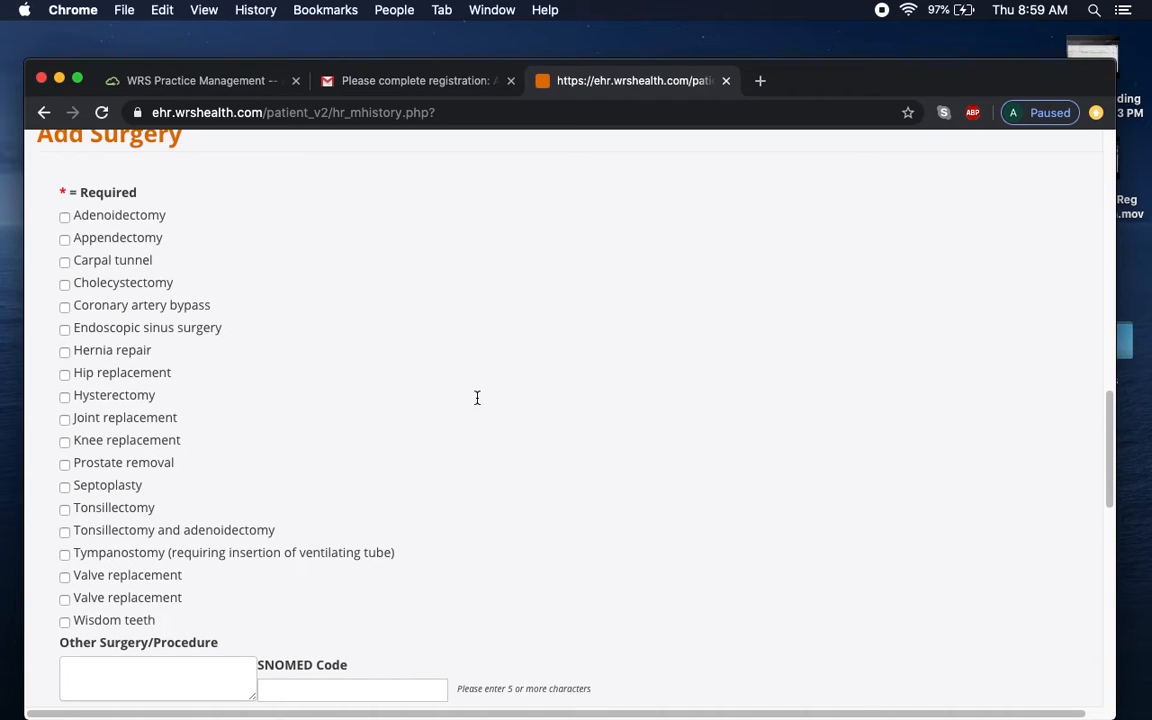
pyautogui.click(65, 487)
pyautogui.moveTo(1112, 437); pyautogui.dragTo(1106, 501)
pyautogui.click(262, 455)
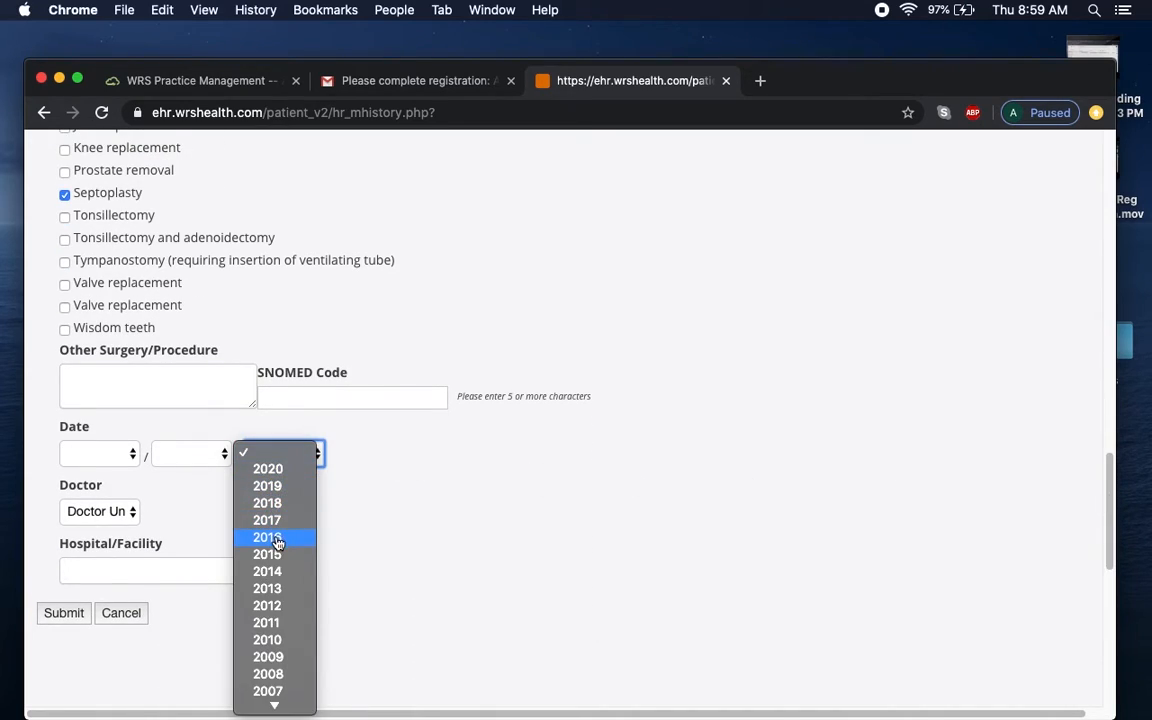
pyautogui.click(278, 542)
pyautogui.click(85, 455)
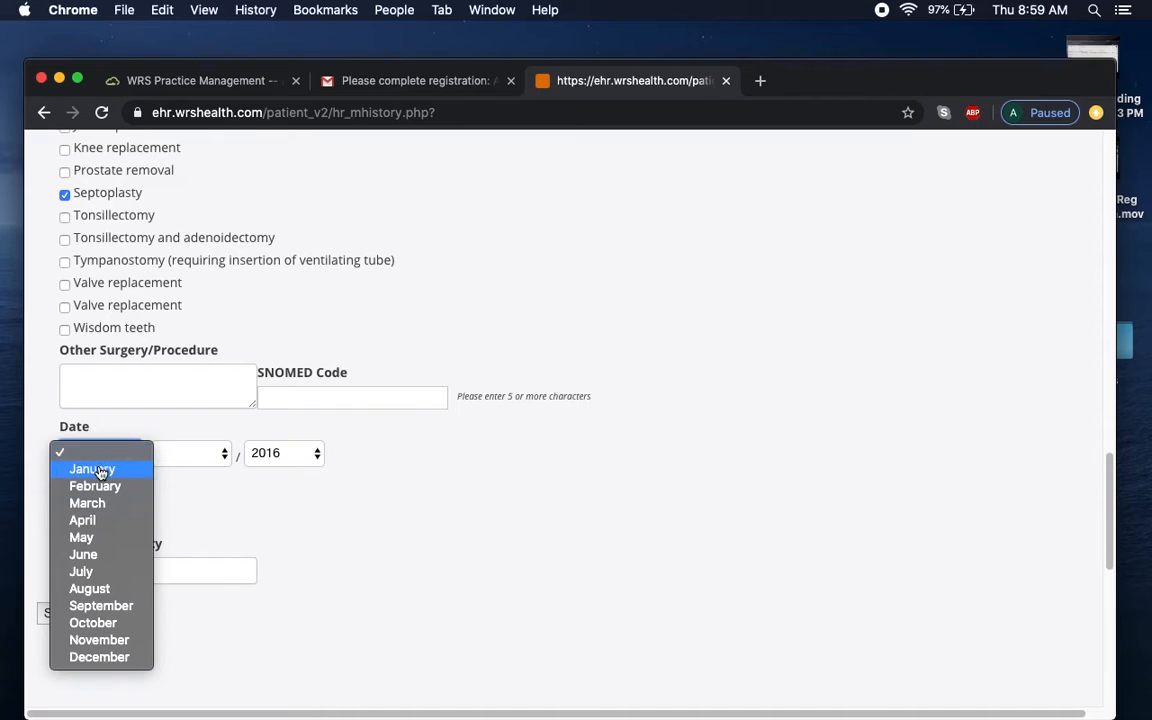
pyautogui.click(95, 503)
pyautogui.click(201, 460)
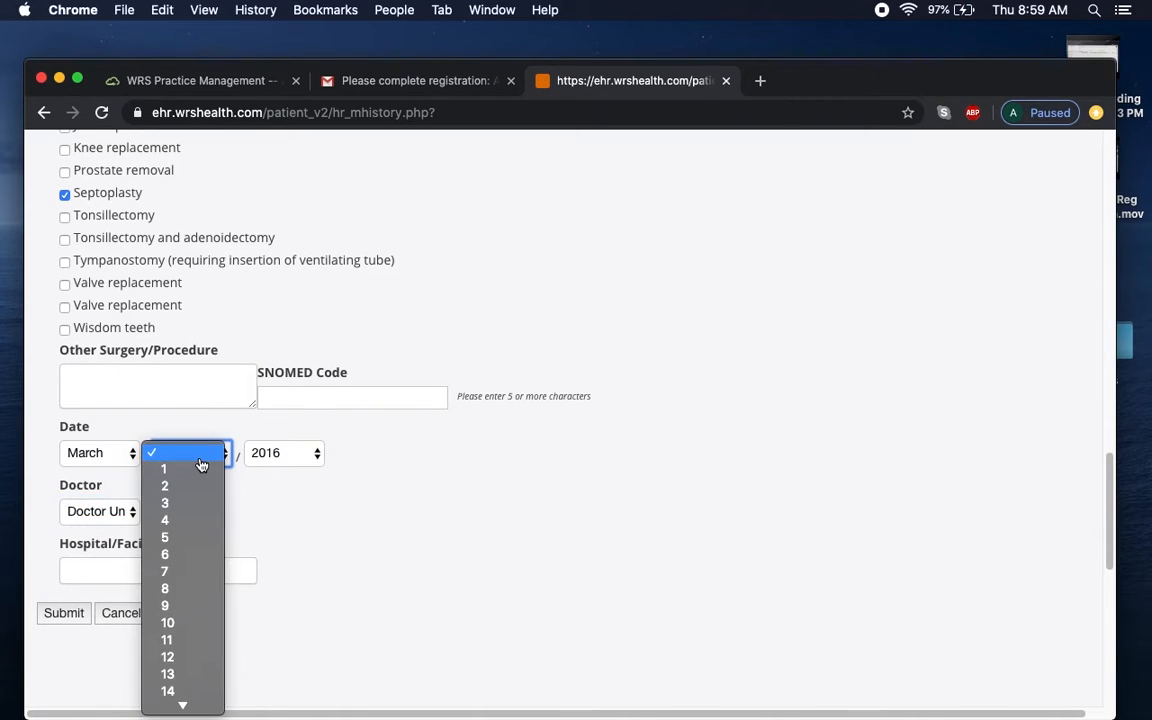
pyautogui.click(176, 469)
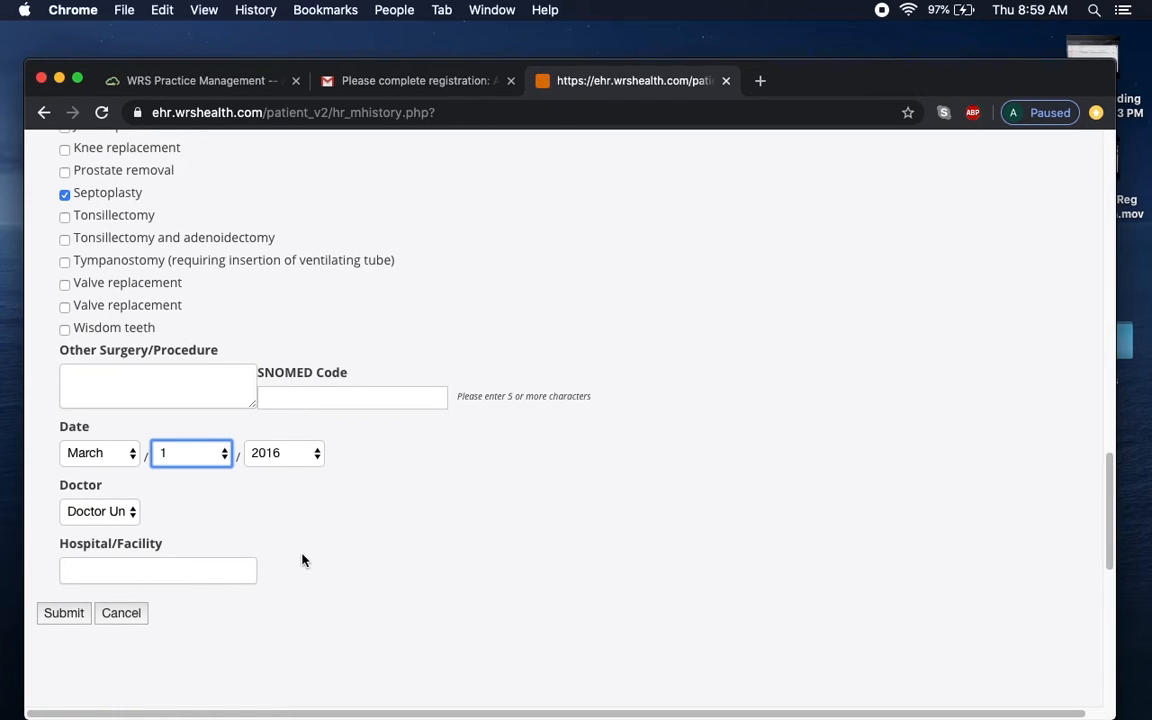
# Enter Regions as the hospital/facility and submit the surgery record.
pyautogui.click(180, 570)
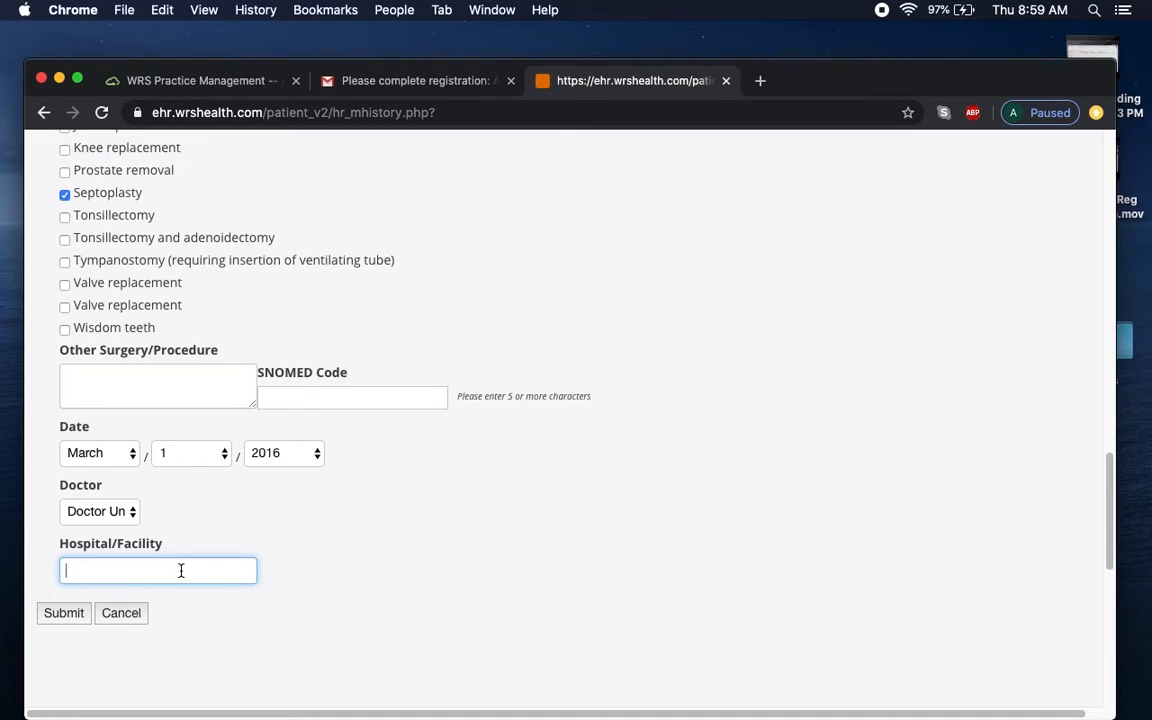
pyautogui.write('Regions')
pyautogui.click(82, 616)
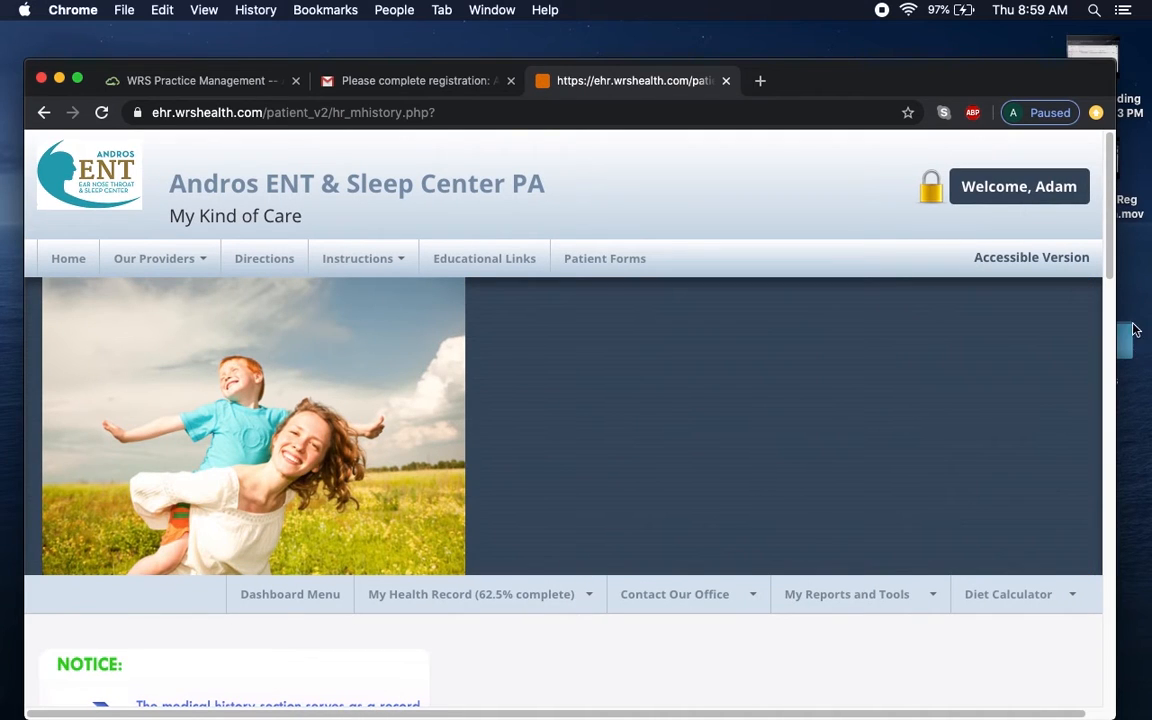
pyautogui.moveTo(1110, 274); pyautogui.dragTo(1118, 500)
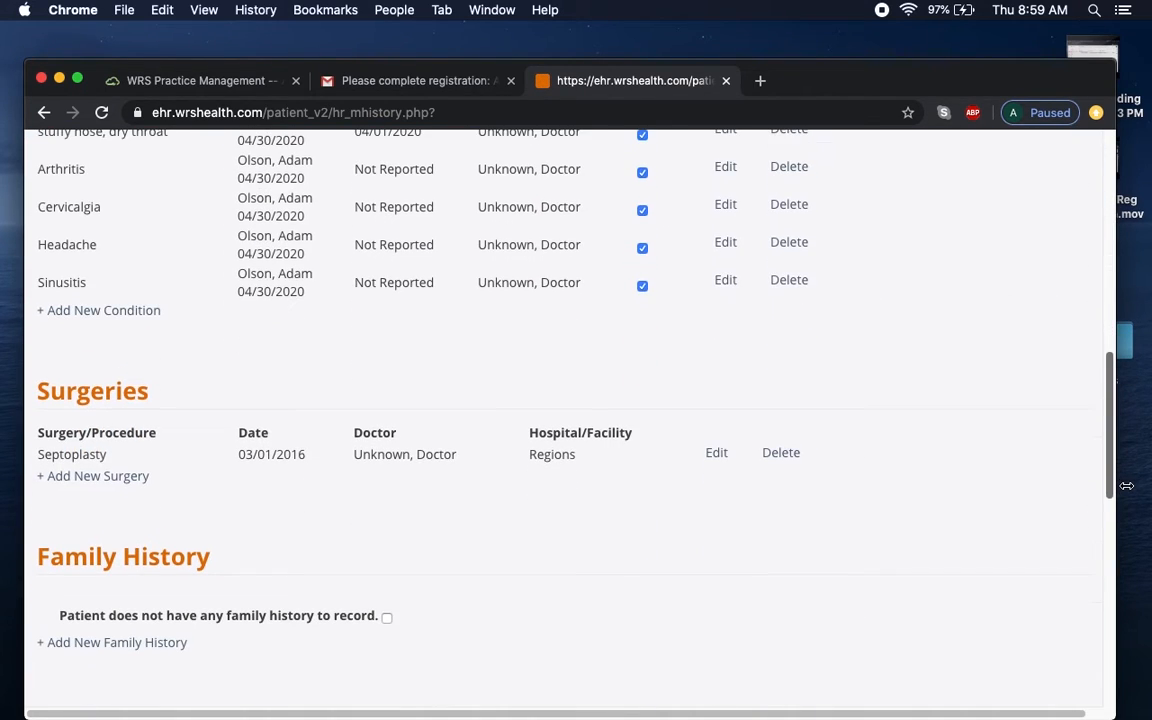
pyautogui.click(107, 476)
pyautogui.moveTo(1110, 335); pyautogui.dragTo(1108, 442)
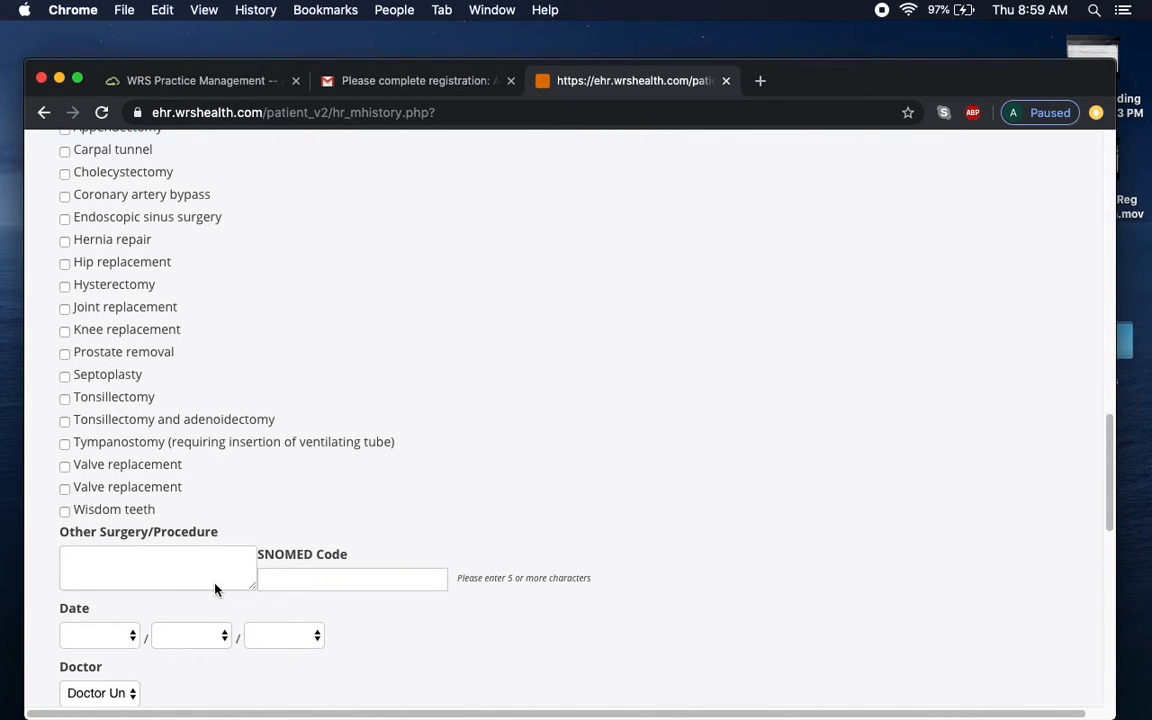
pyautogui.click(314, 588)
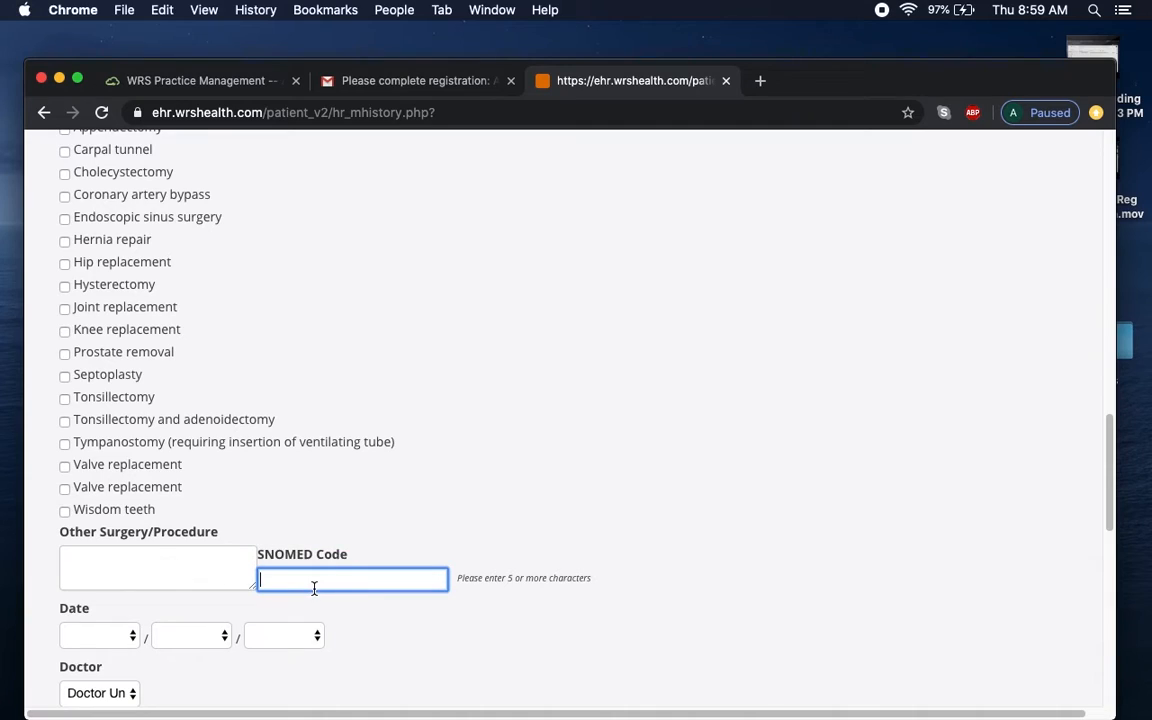
pyautogui.scroll(1, 361, 606)
pyautogui.doubleClick(110, 606)
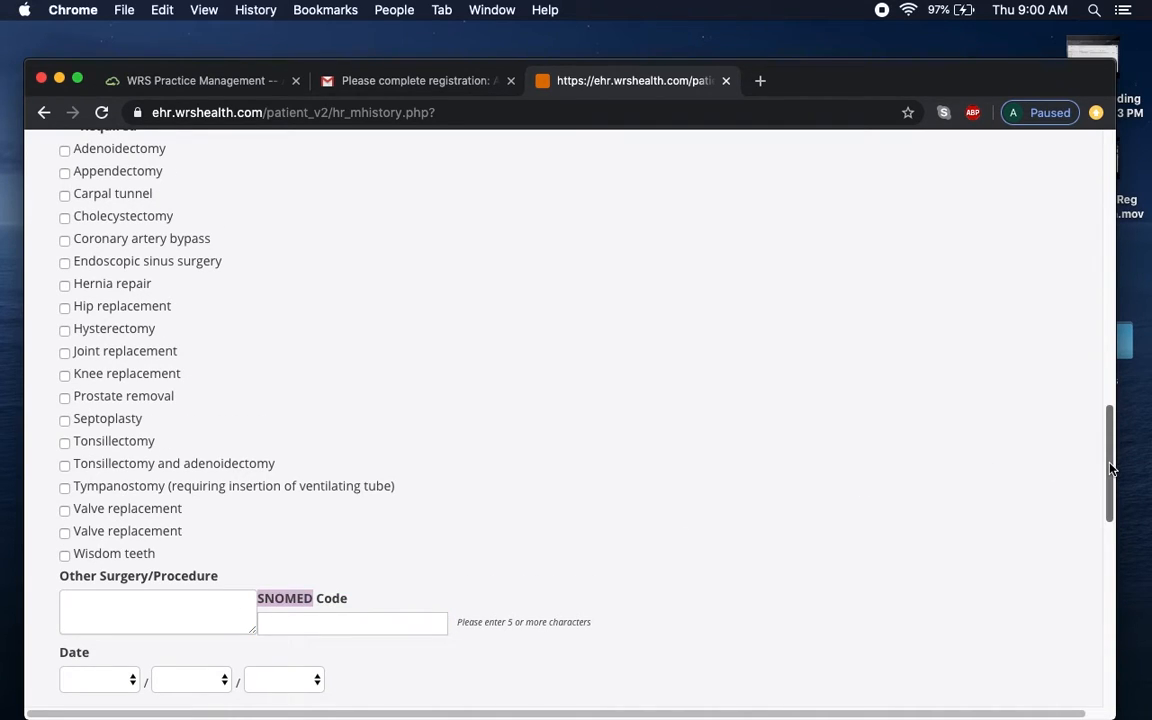
pyautogui.click(256, 627)
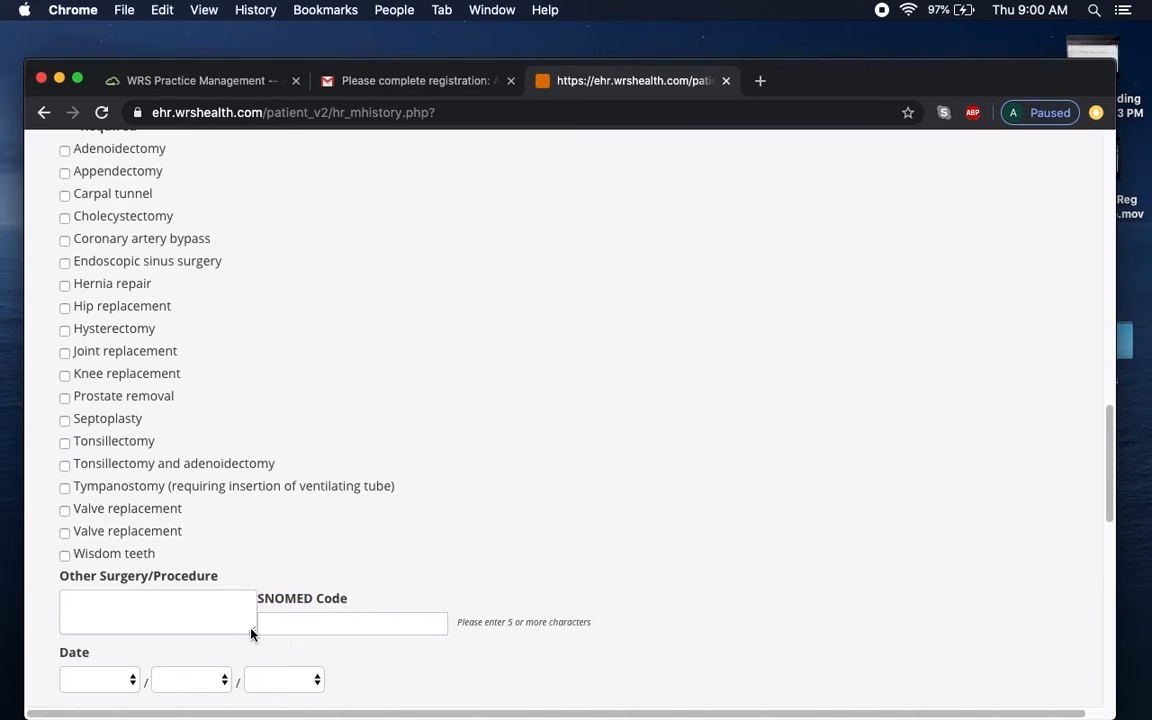
pyautogui.scroll(-1, 246, 507)
pyautogui.scroll(1, 246, 507)
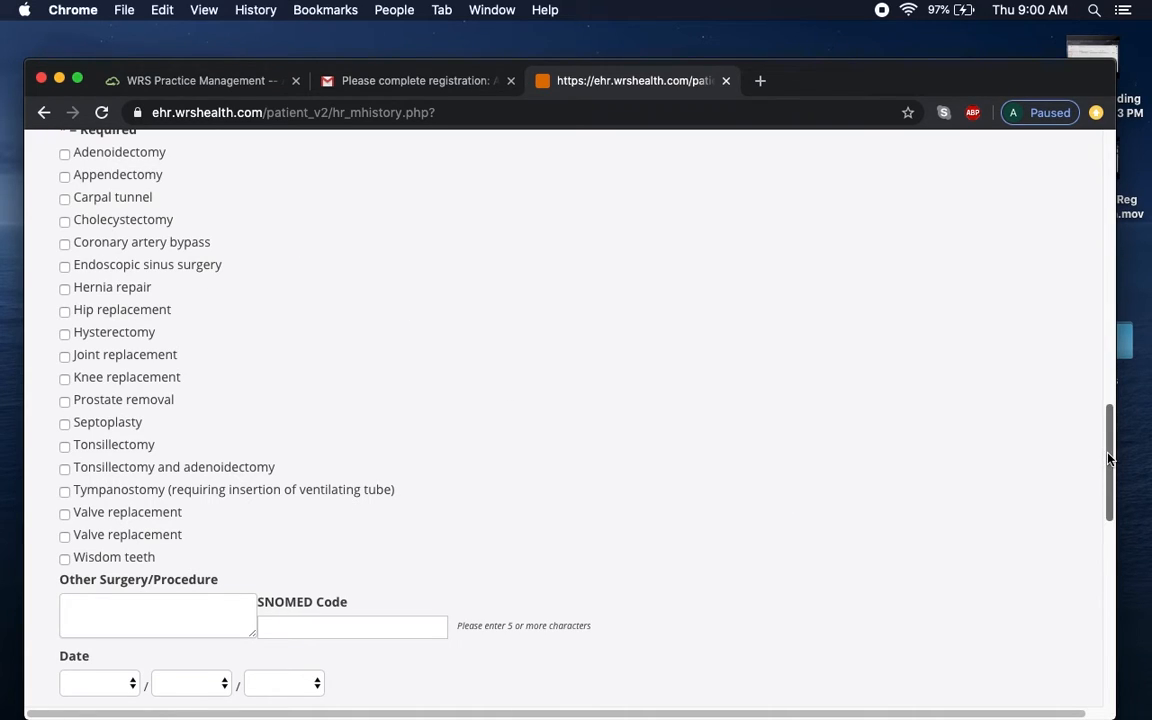
pyautogui.moveTo(1110, 461); pyautogui.dragTo(1114, 501)
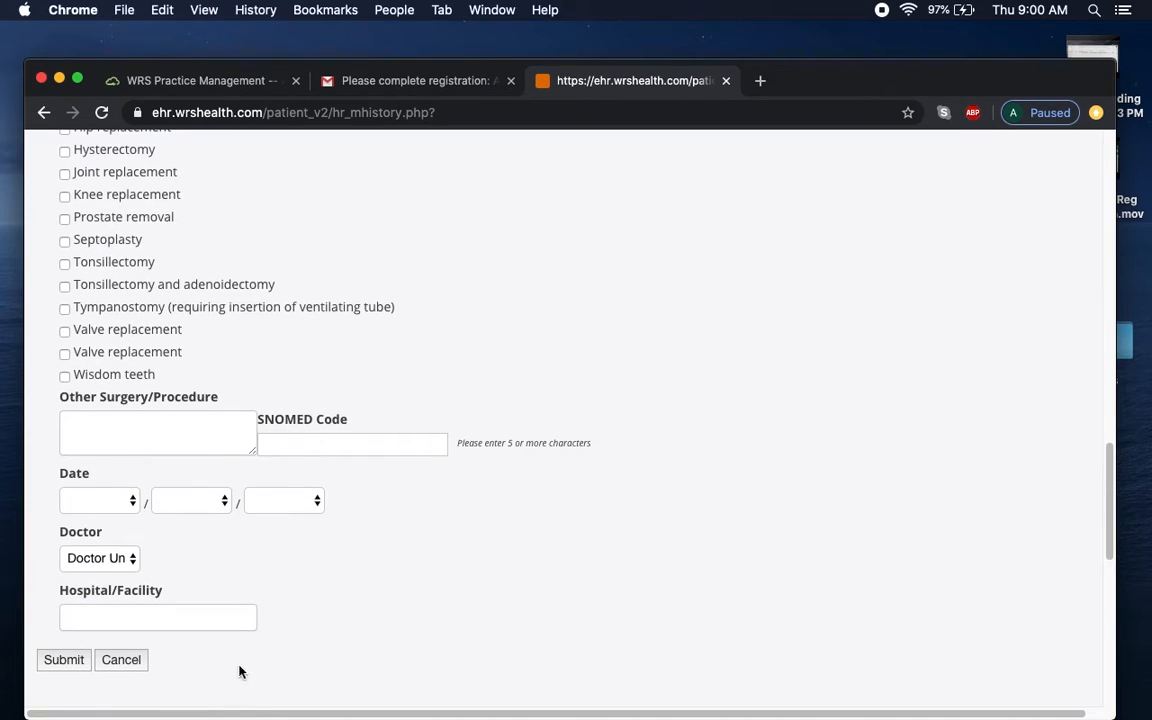
pyautogui.click(130, 666)
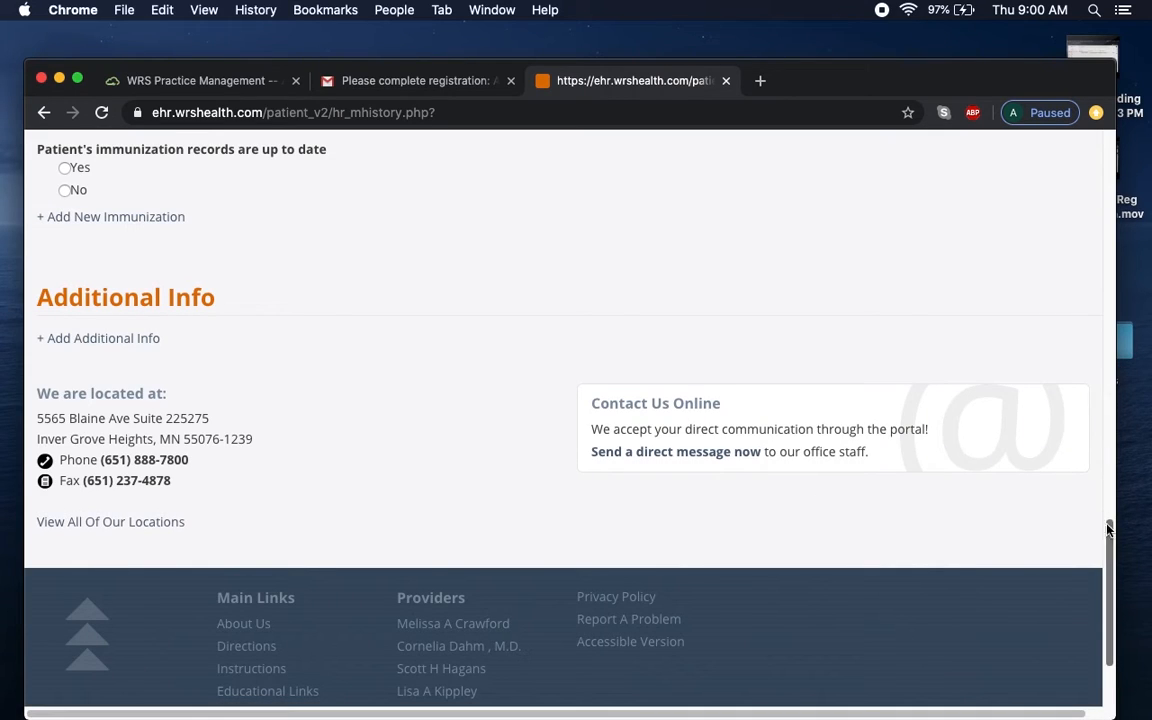
pyautogui.moveTo(1108, 528); pyautogui.dragTo(1126, 463)
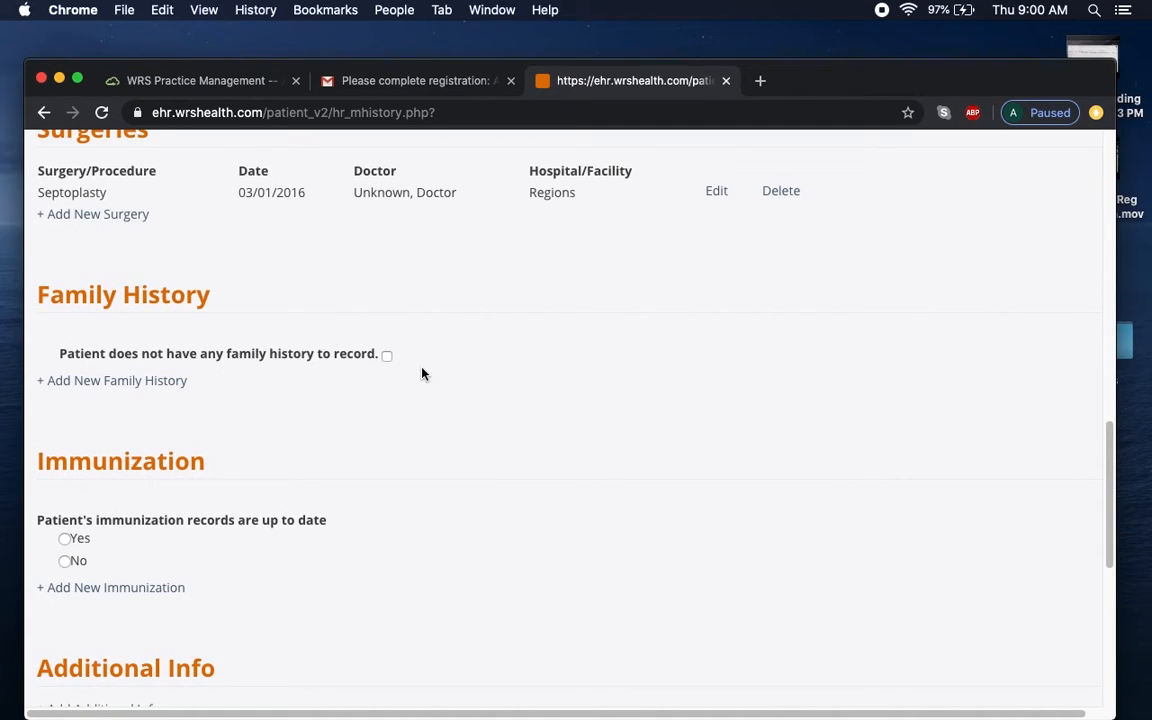
# Start a new family history record with the relation set to Mother.
pyautogui.click(140, 382)
pyautogui.moveTo(1108, 372); pyautogui.dragTo(1108, 422)
pyautogui.click(129, 205)
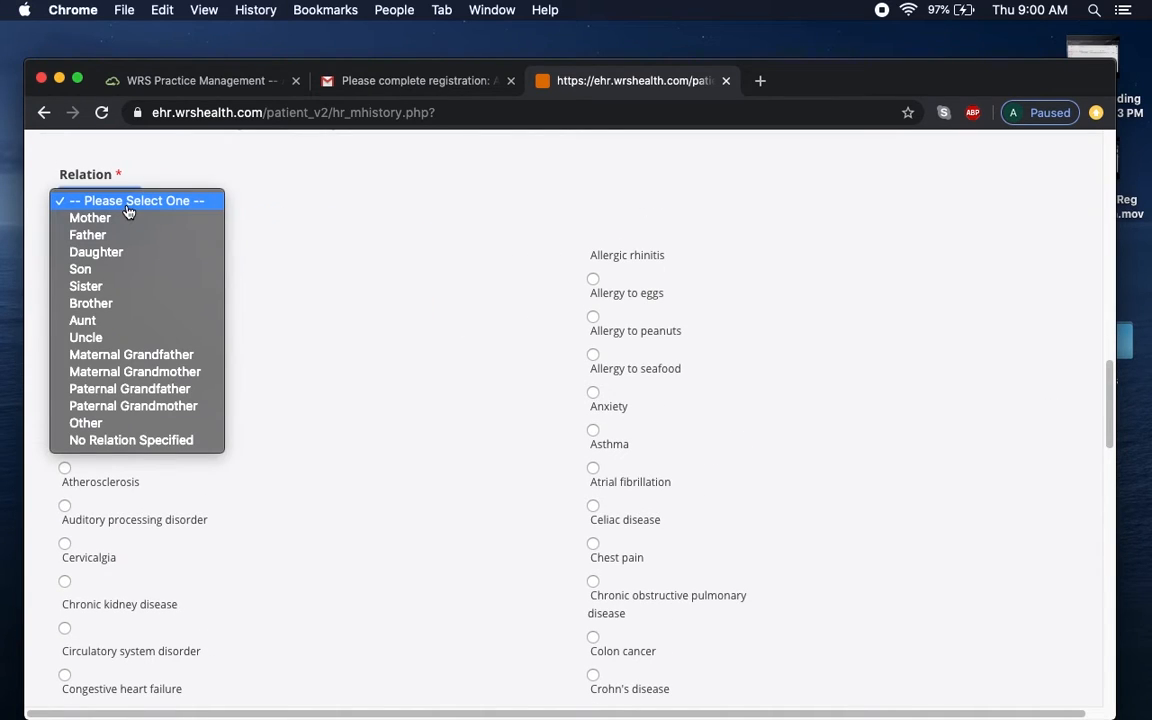
pyautogui.click(130, 219)
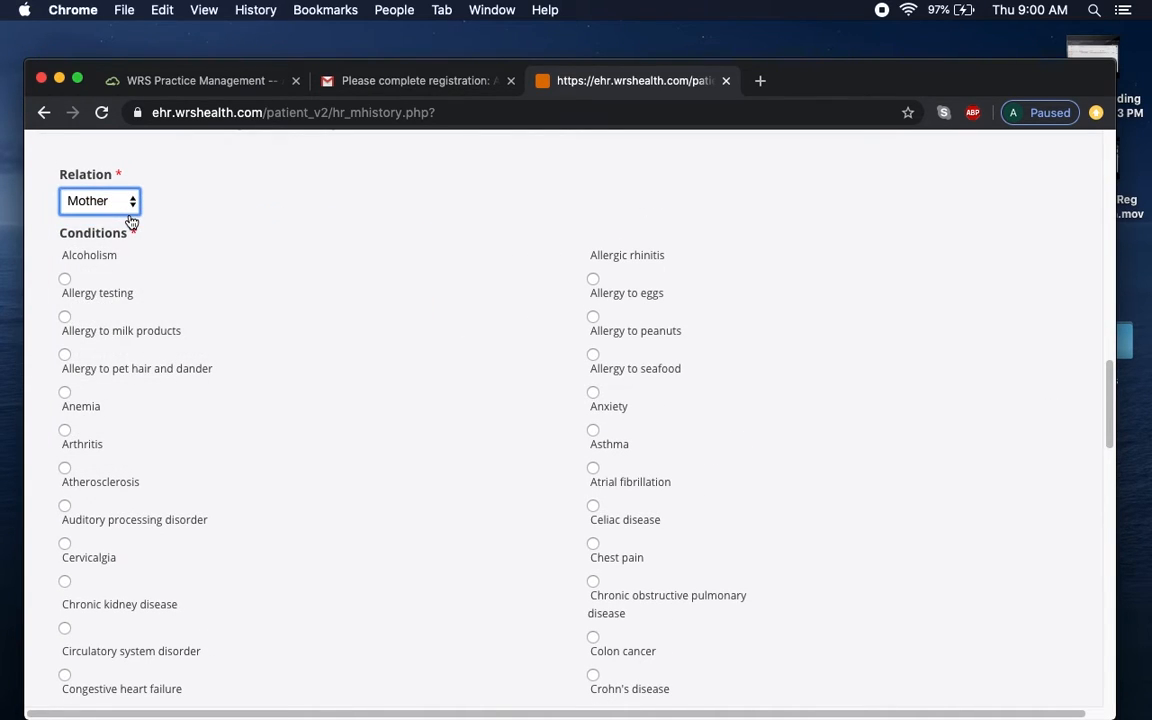
pyautogui.moveTo(1112, 375); pyautogui.dragTo(1112, 473)
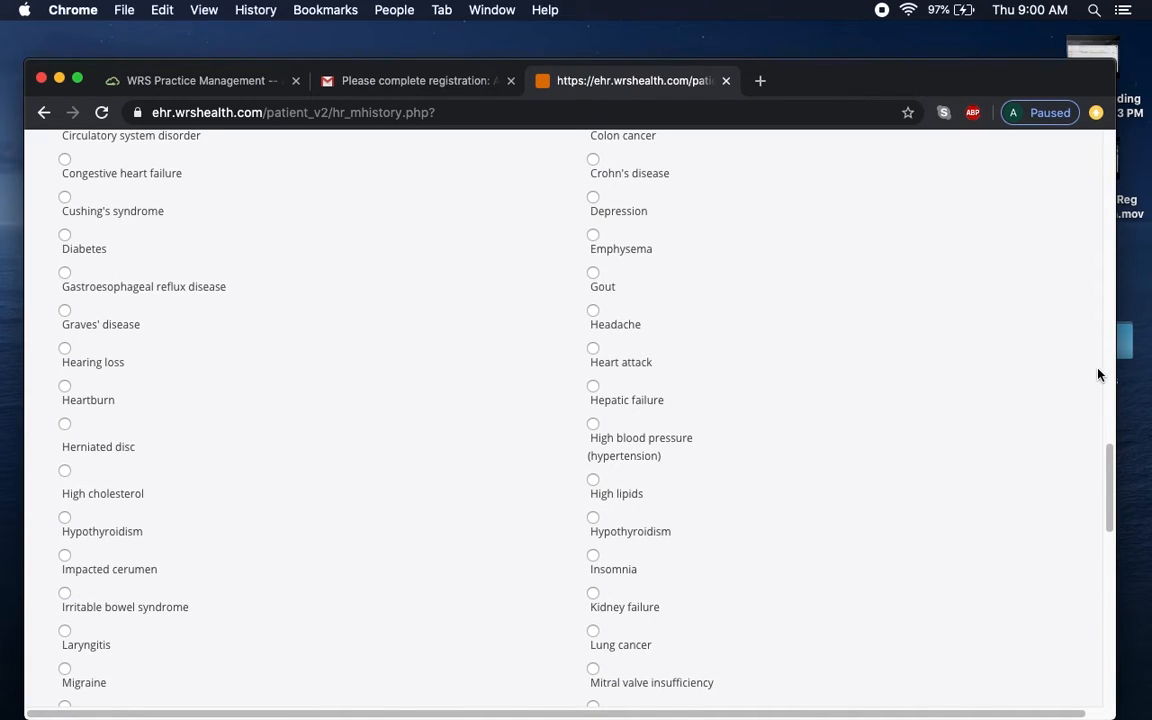
pyautogui.moveTo(1108, 463); pyautogui.dragTo(1108, 475)
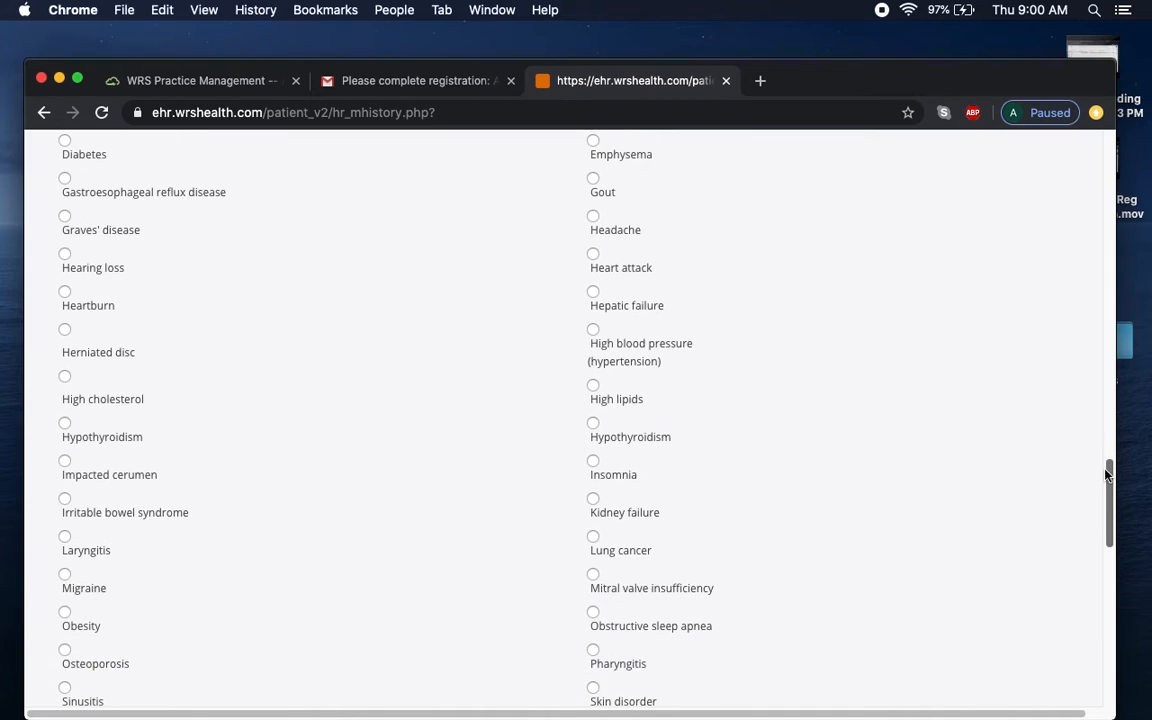
# Mark High blood pressure, Obstructive sleep apnea and Osteoporosis for the mother.
pyautogui.click(593, 332)
pyautogui.click(594, 617)
pyautogui.moveTo(1110, 532); pyautogui.dragTo(1110, 562)
pyautogui.click(64, 505)
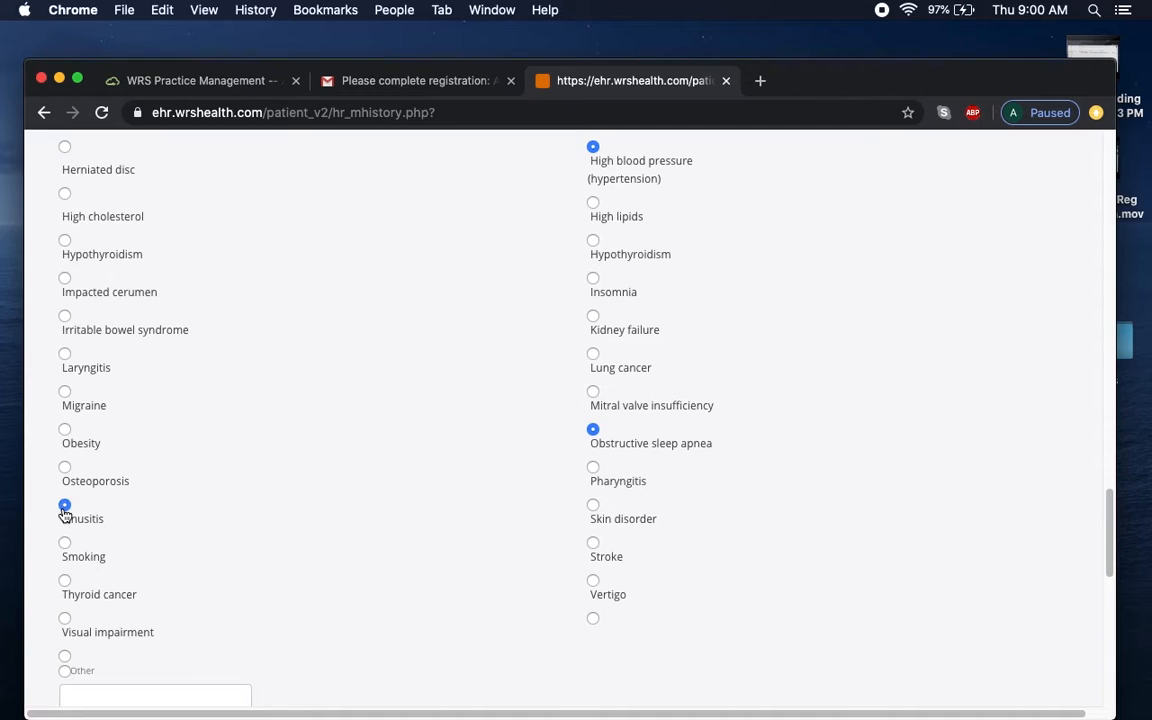
pyautogui.scroll(-3, 994, 506)
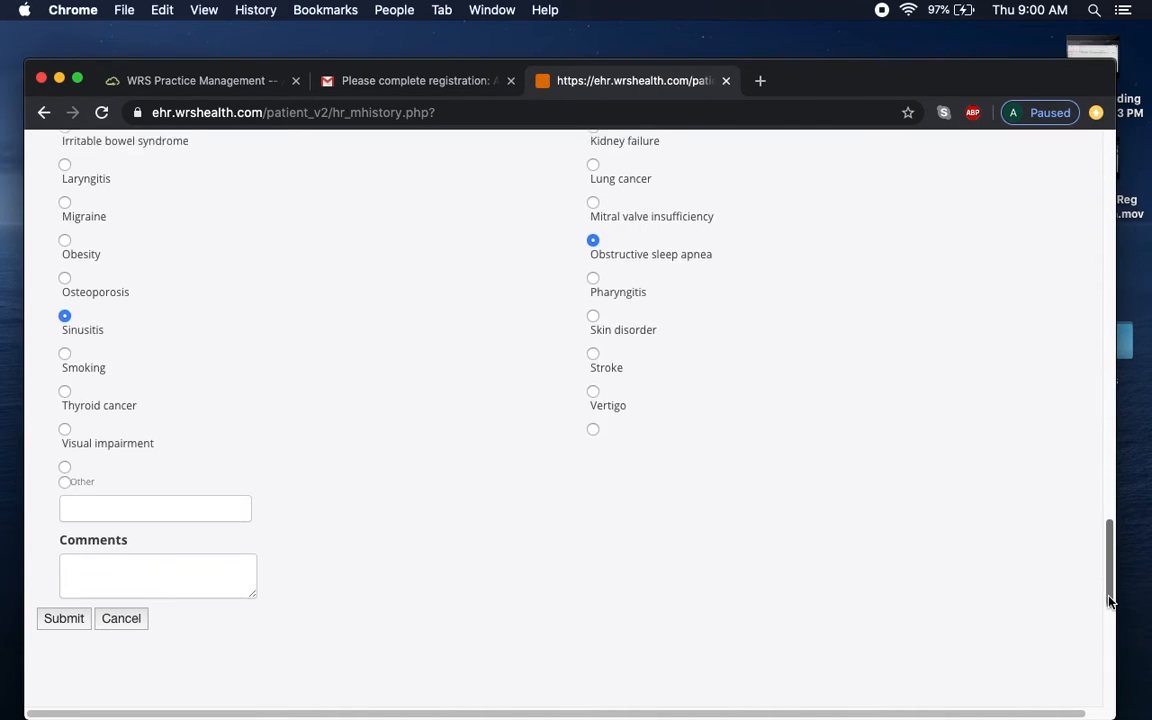
# Add 'ovarian cancer' as an other condition, comment 'deceased', and submit.
pyautogui.click(65, 488)
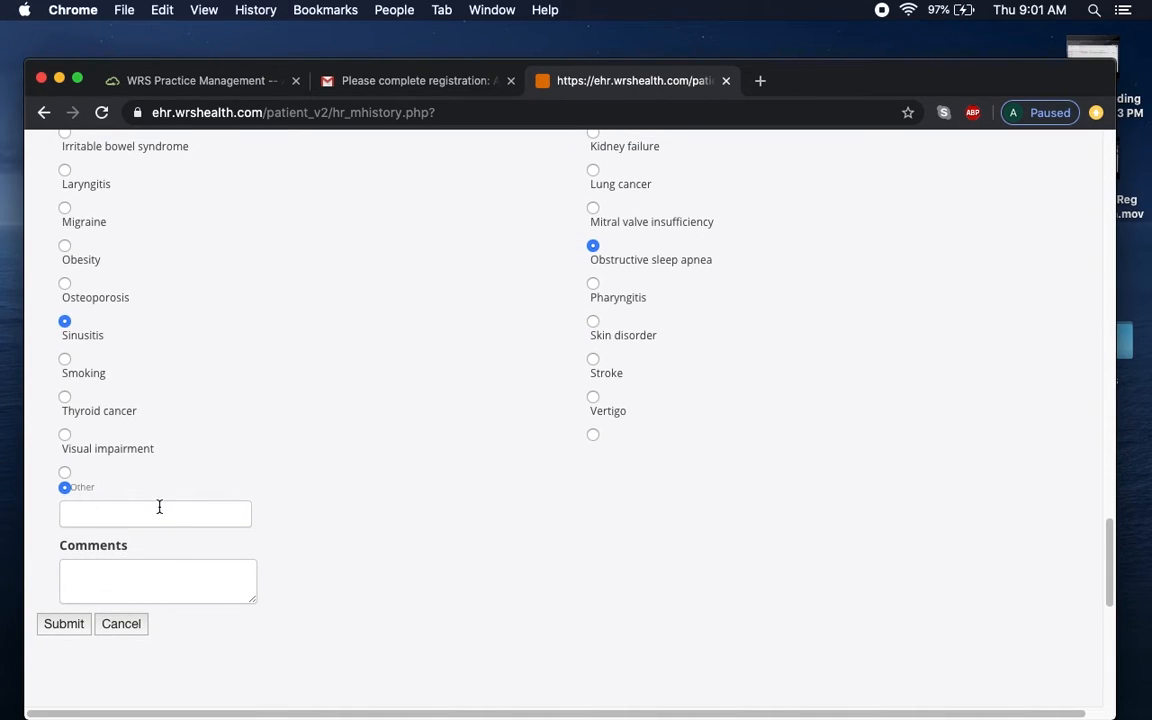
pyautogui.click(157, 510)
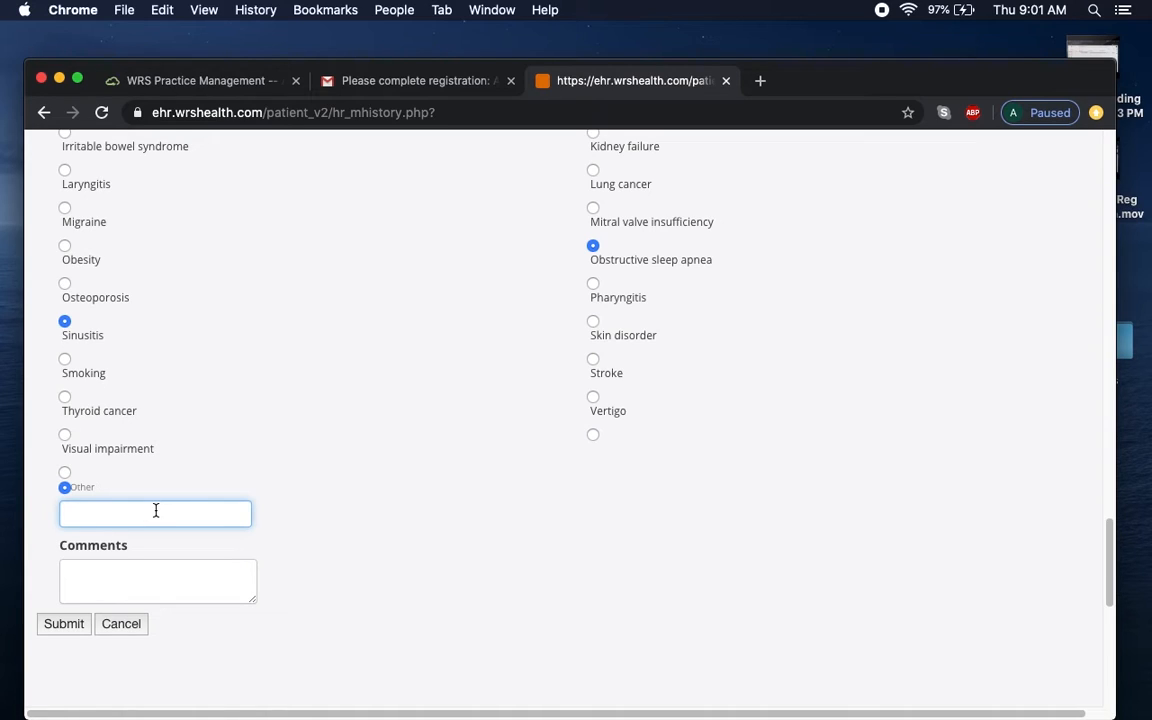
pyautogui.write('ovarian cancer')
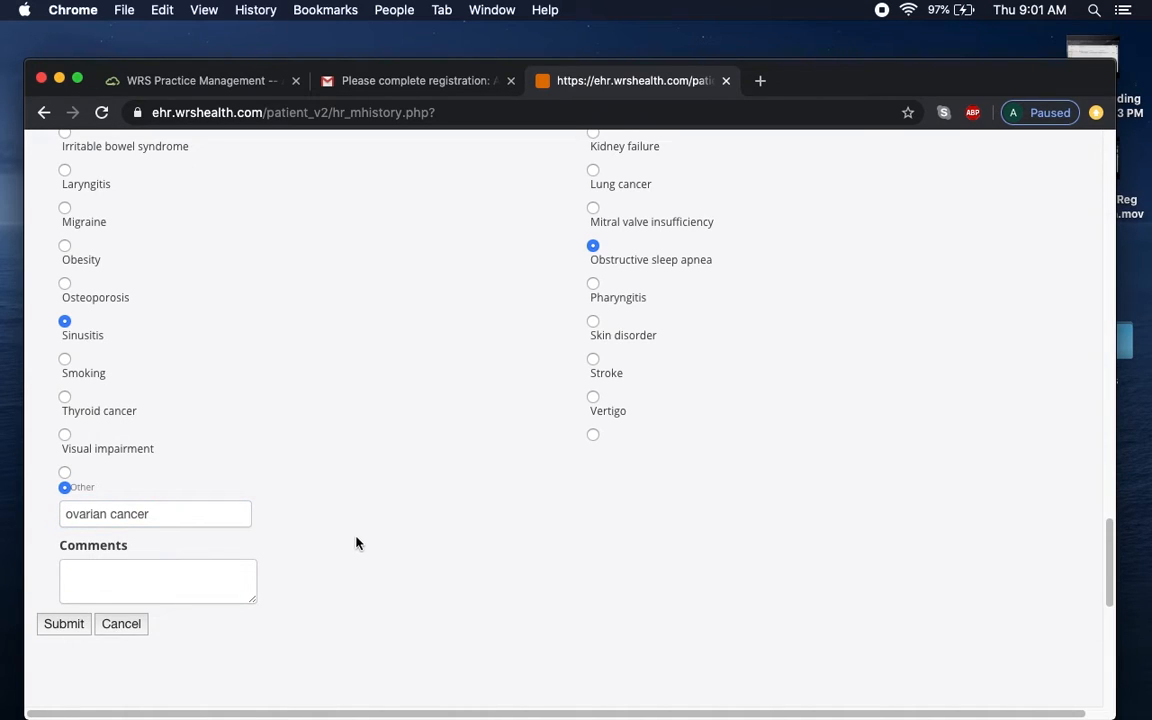
pyautogui.click(168, 579)
pyautogui.write('deceased')
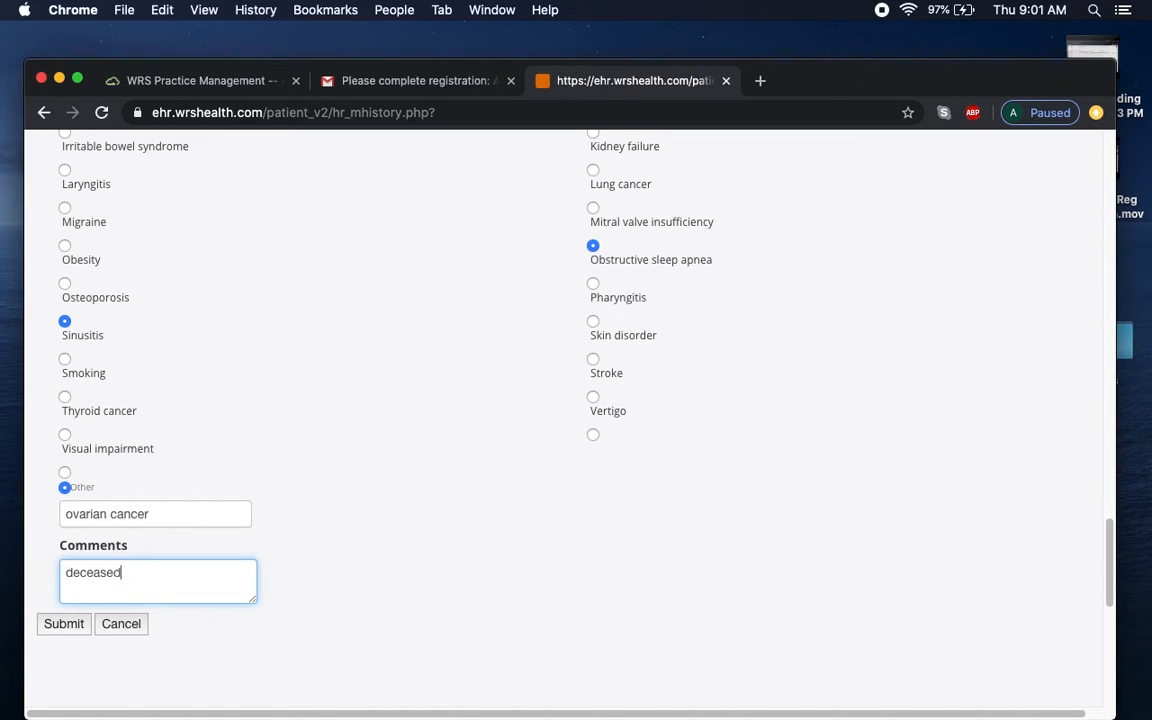
pyautogui.click(75, 624)
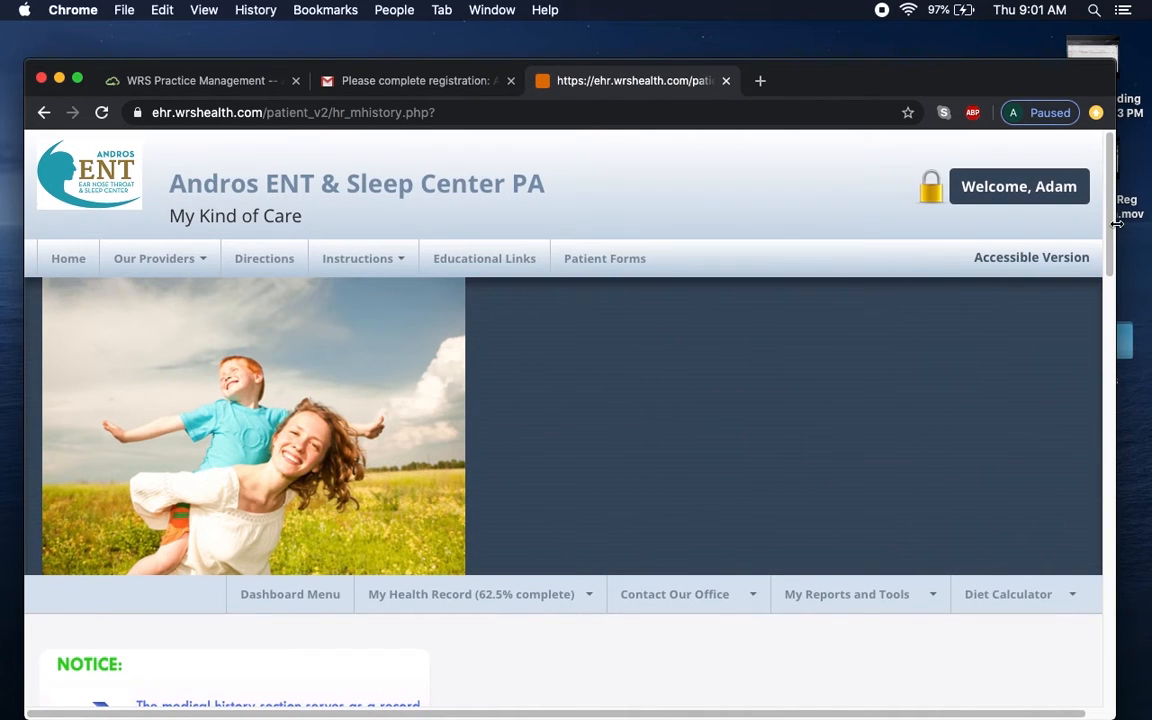
# Start another family history record with the relation set to Father.
pyautogui.moveTo(1116, 224); pyautogui.dragTo(1110, 515)
pyautogui.click(165, 438)
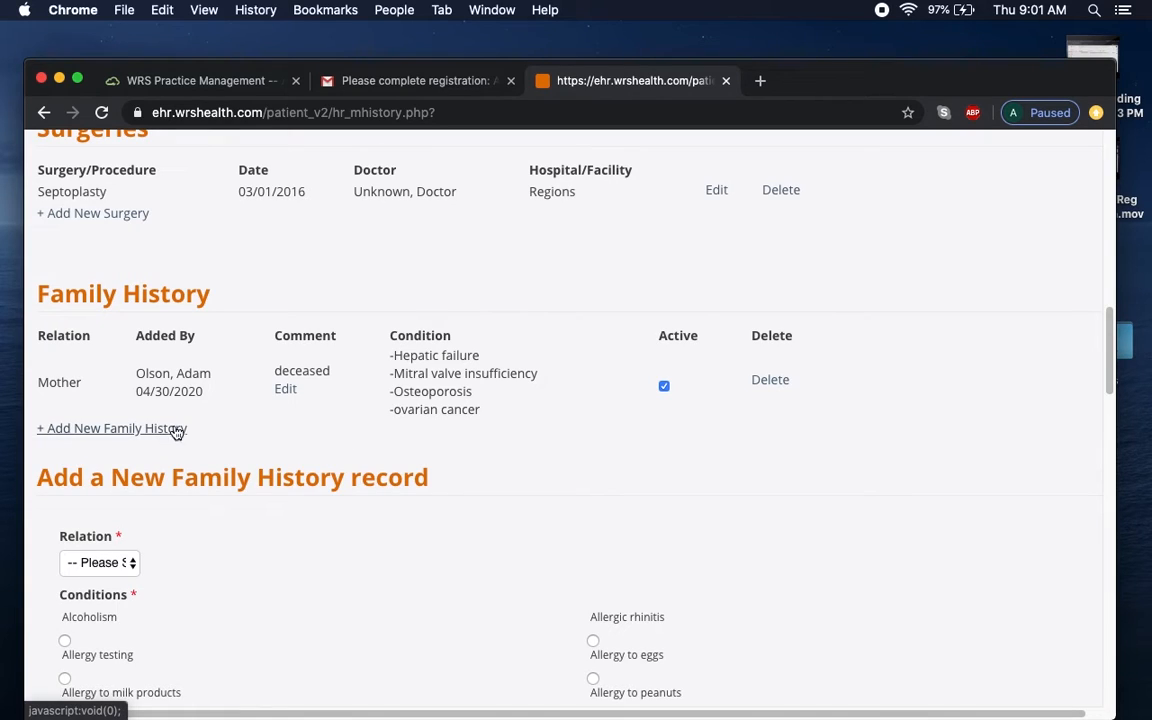
pyautogui.click(100, 563)
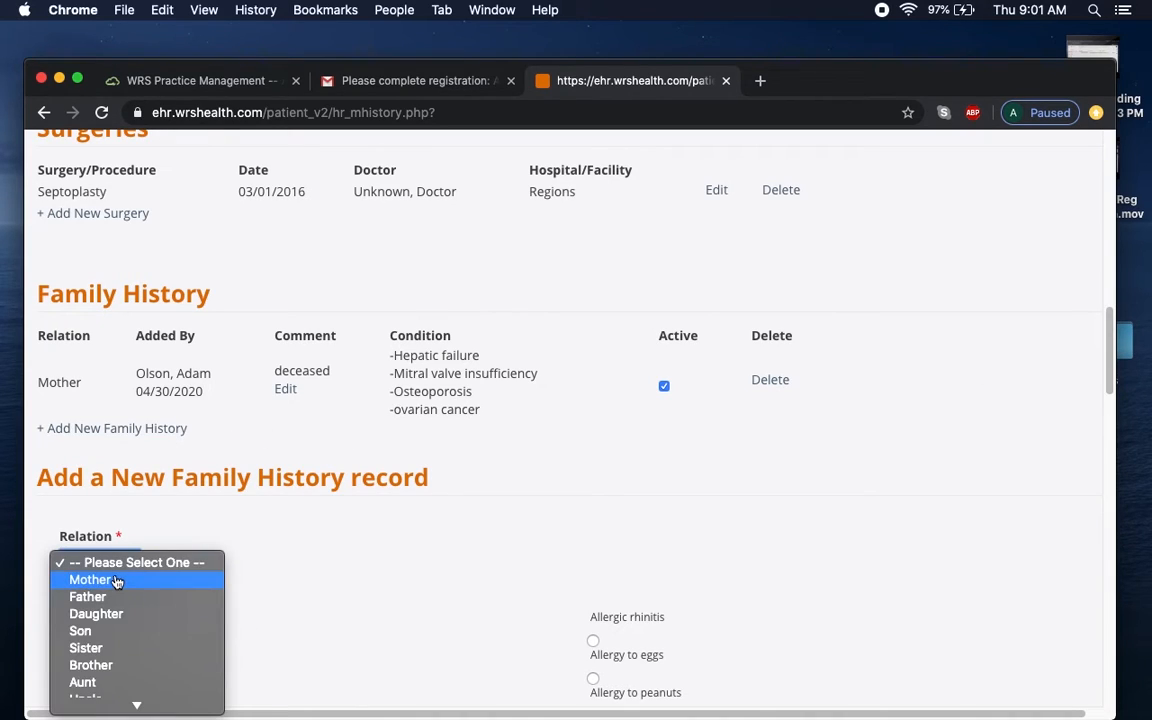
pyautogui.moveTo(155, 706)
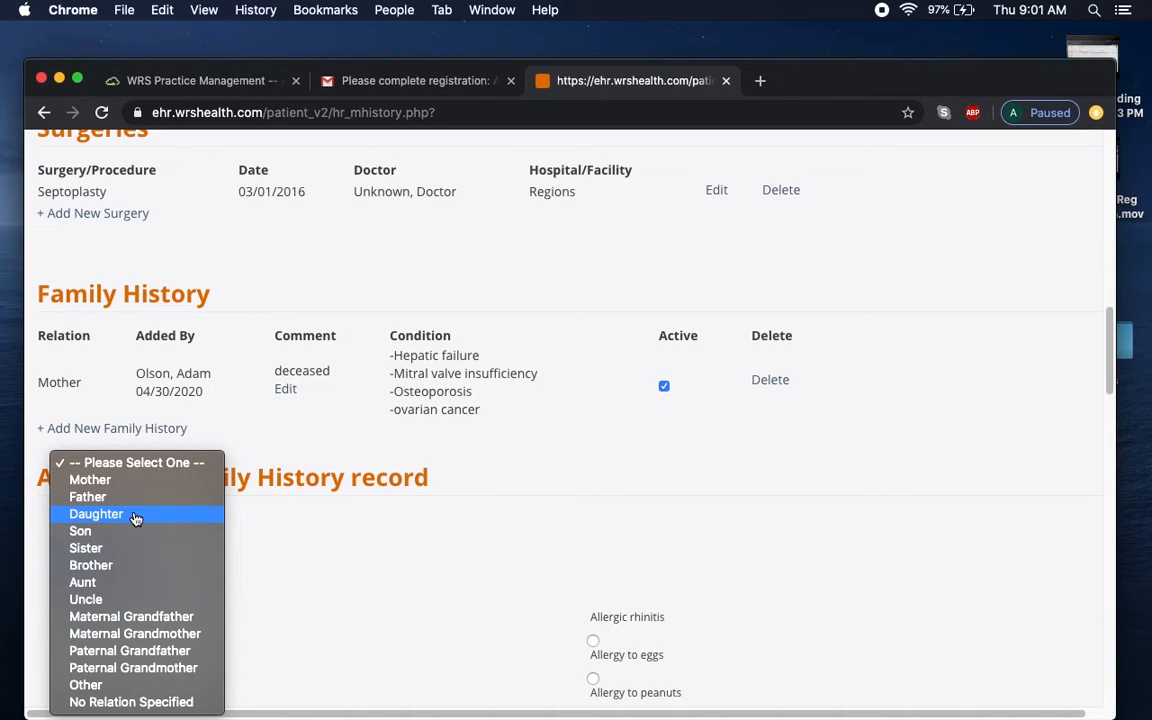
pyautogui.click(133, 499)
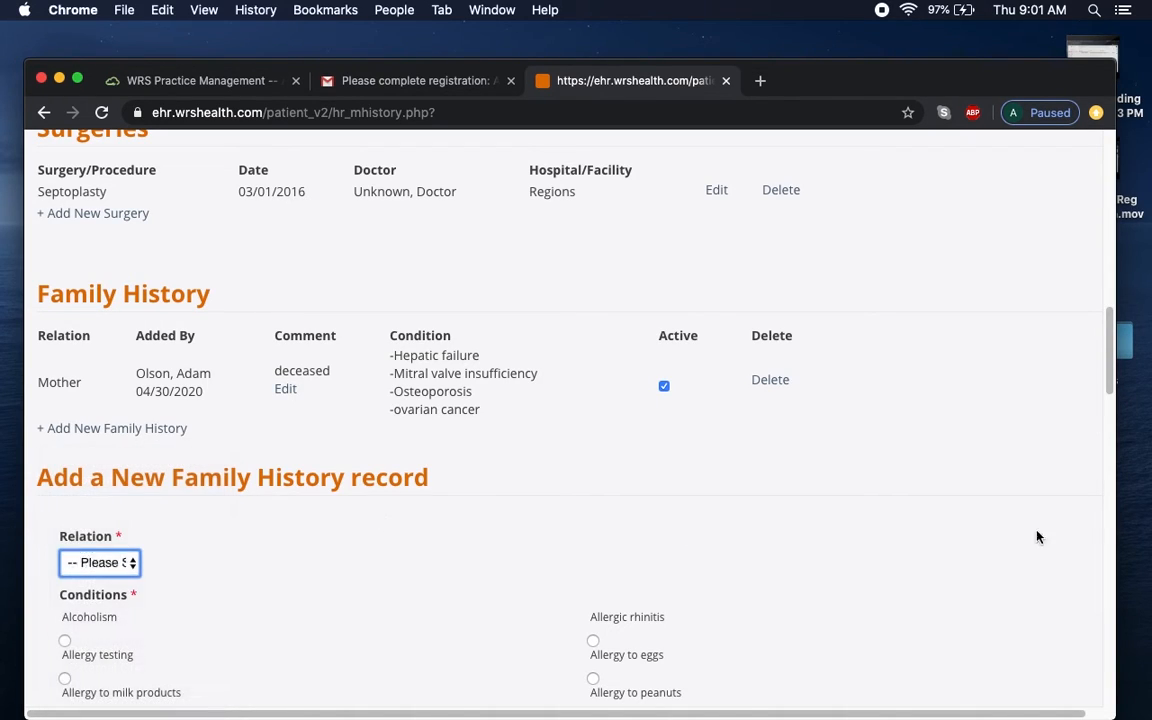
# Mark Depression, Crohn's disease and Cushing's syndrome, comment 'deceased', and submit.
pyautogui.moveTo(1108, 386); pyautogui.dragTo(1121, 487)
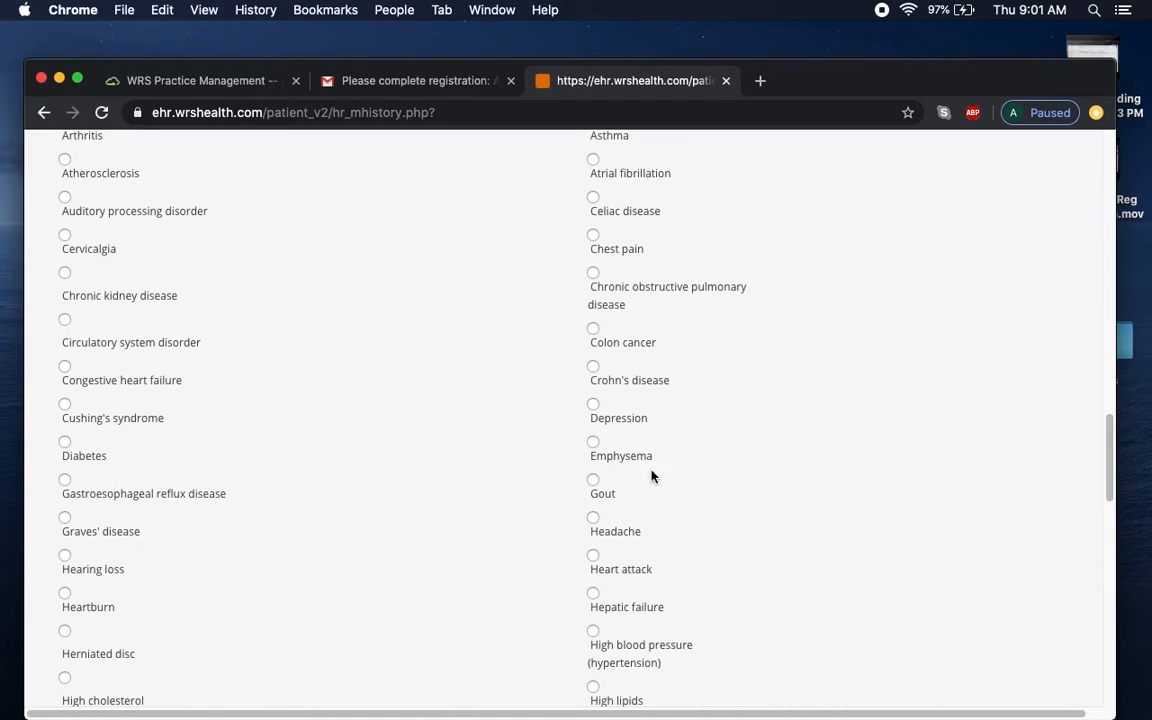
pyautogui.click(594, 443)
pyautogui.click(593, 406)
pyautogui.click(64, 444)
pyautogui.moveTo(1110, 472); pyautogui.dragTo(1112, 615)
pyautogui.click(119, 376)
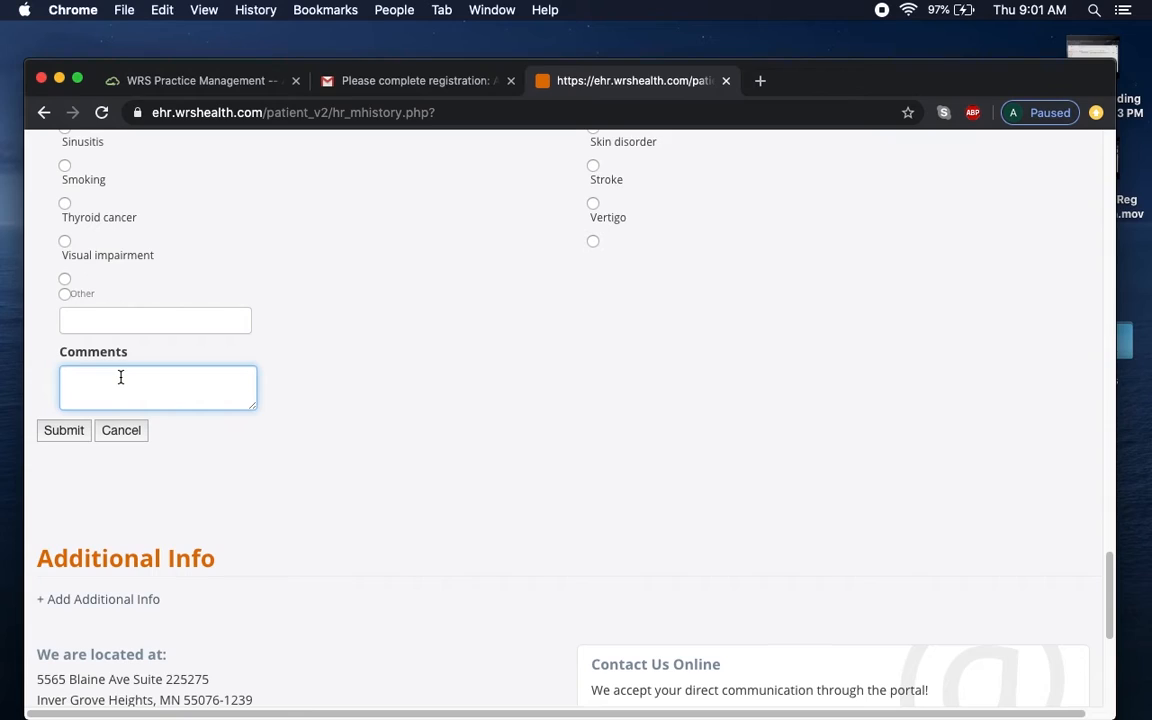
pyautogui.write('p')
pyautogui.write('deceased')
pyautogui.click(72, 433)
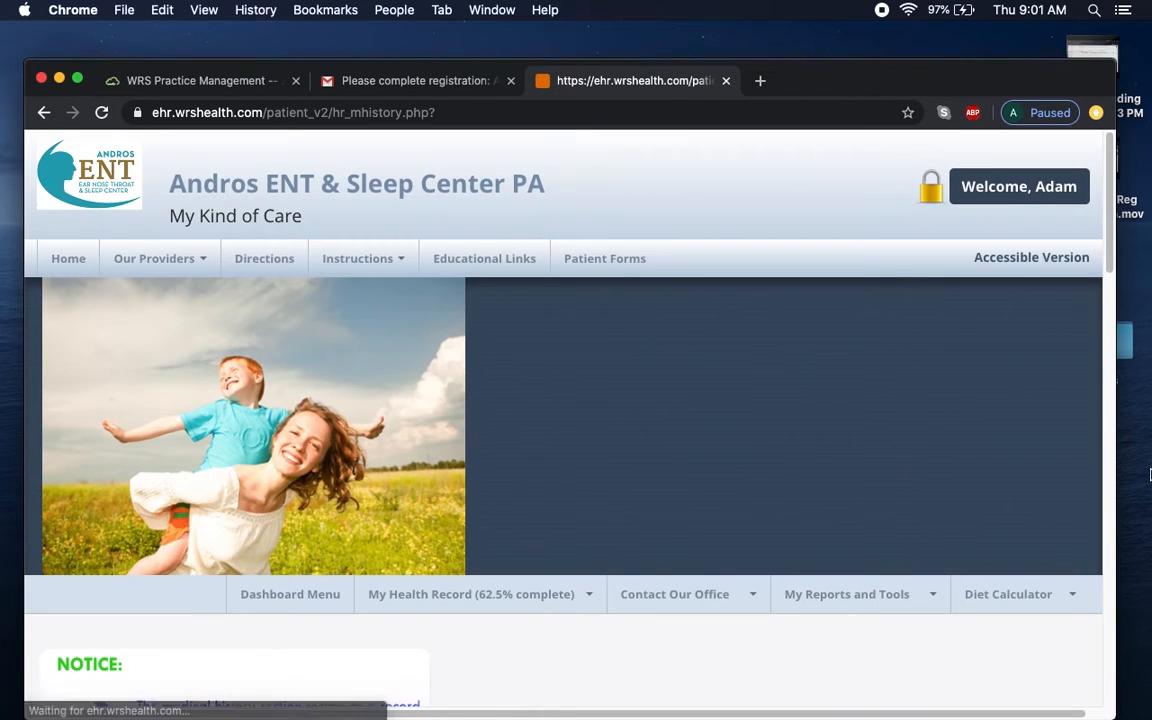
# Answer Yes to 'Patient's immunization records are up to date'.
pyautogui.moveTo(1110, 269); pyautogui.dragTo(1116, 568)
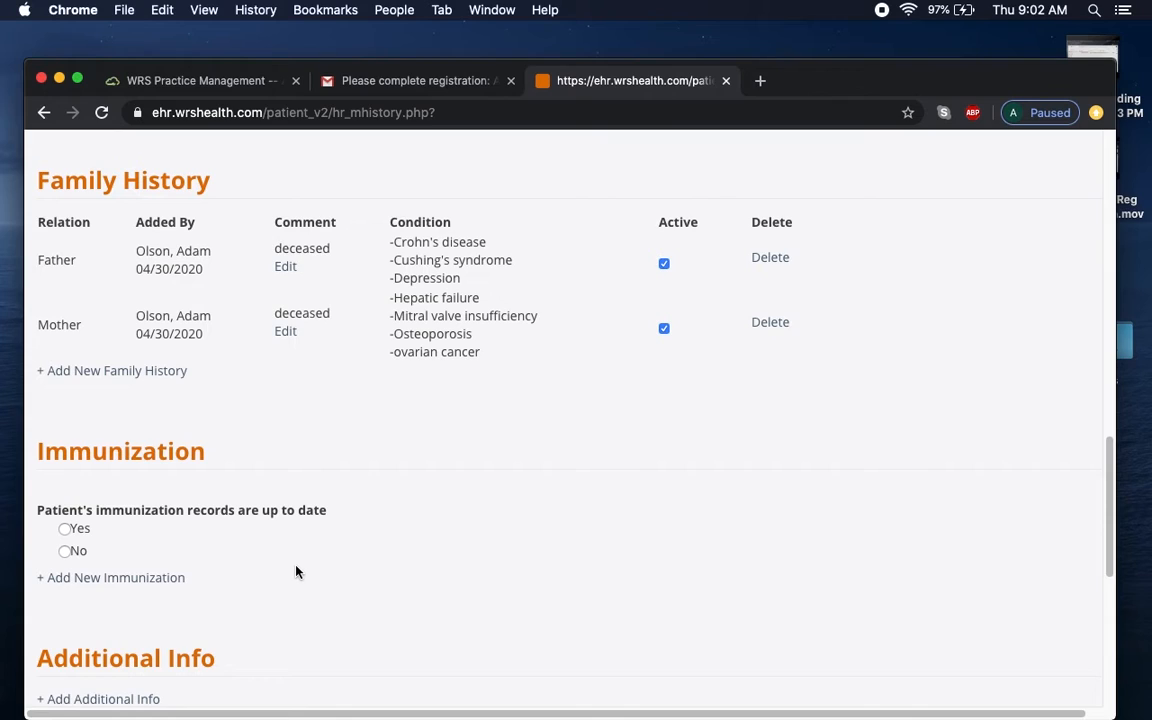
pyautogui.click(66, 530)
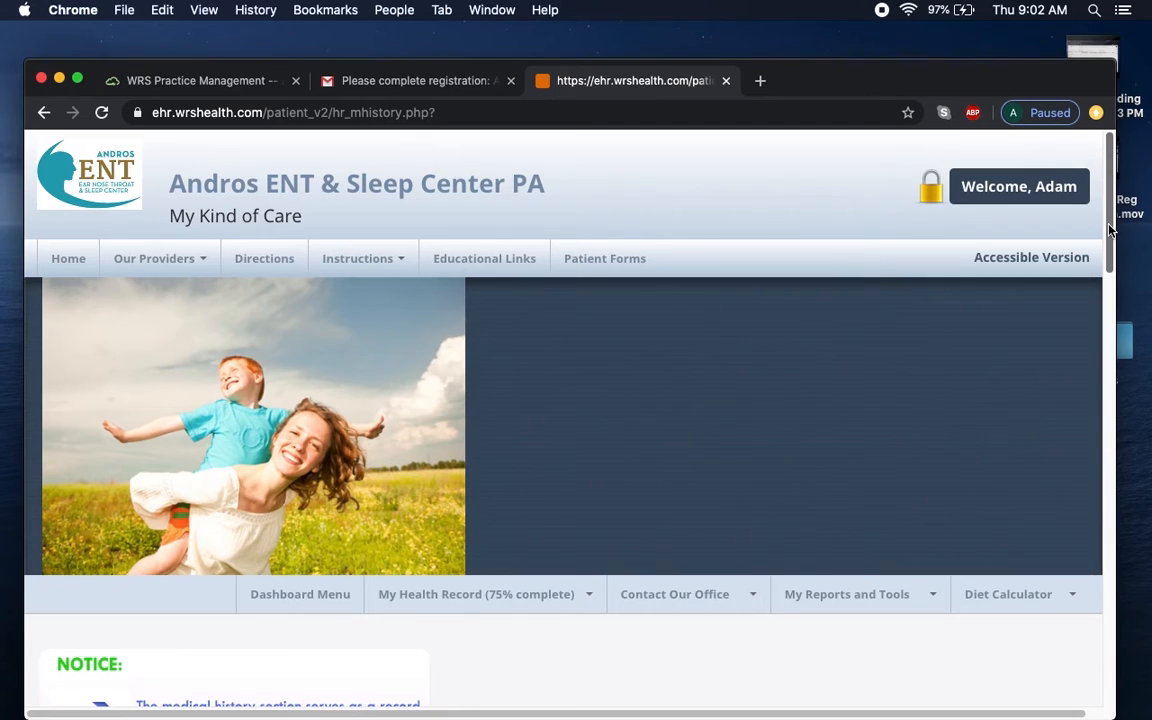
pyautogui.moveTo(1111, 244); pyautogui.dragTo(1090, 563)
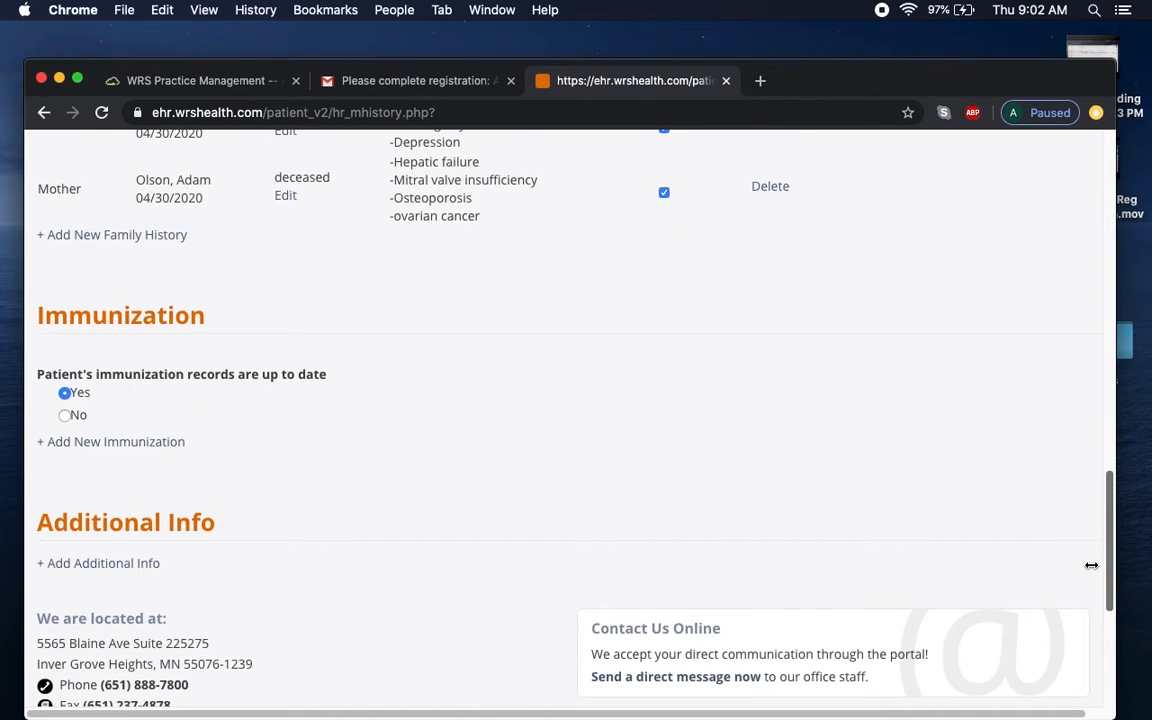
# Open a new immunization form and scroll through it without filling anything in.
pyautogui.click(112, 451)
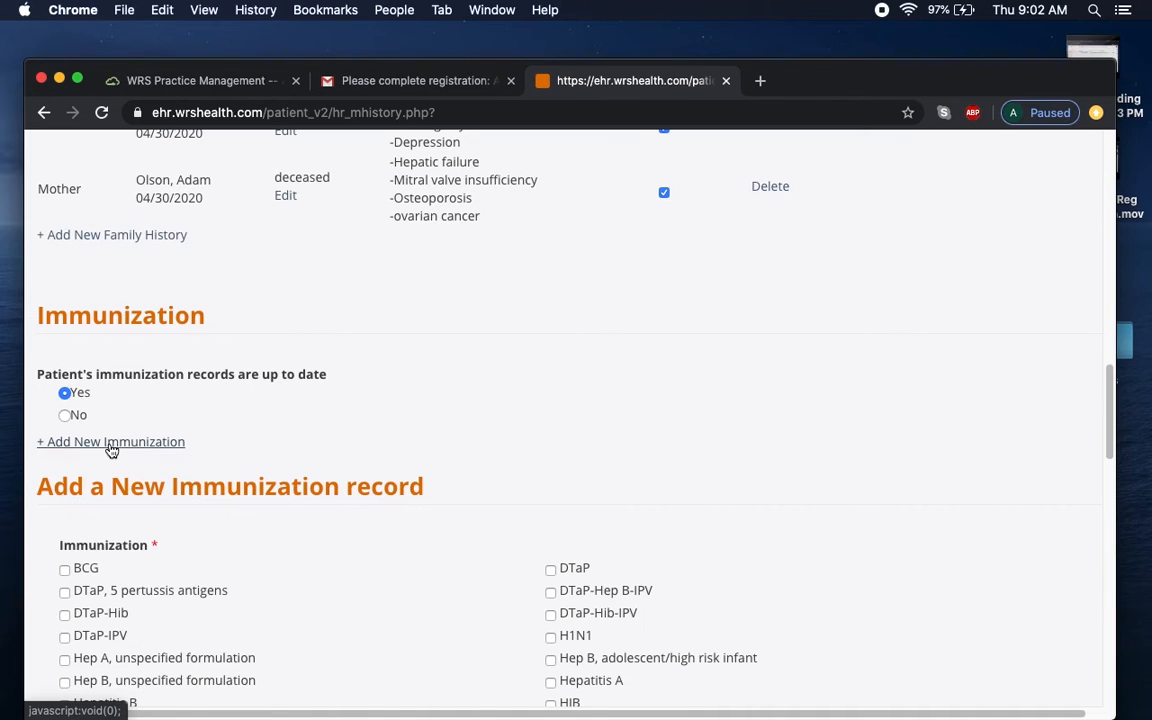
pyautogui.scroll(2, 337, 537)
pyautogui.scroll(-10, 345, 537)
pyautogui.scroll(1, 625, 518)
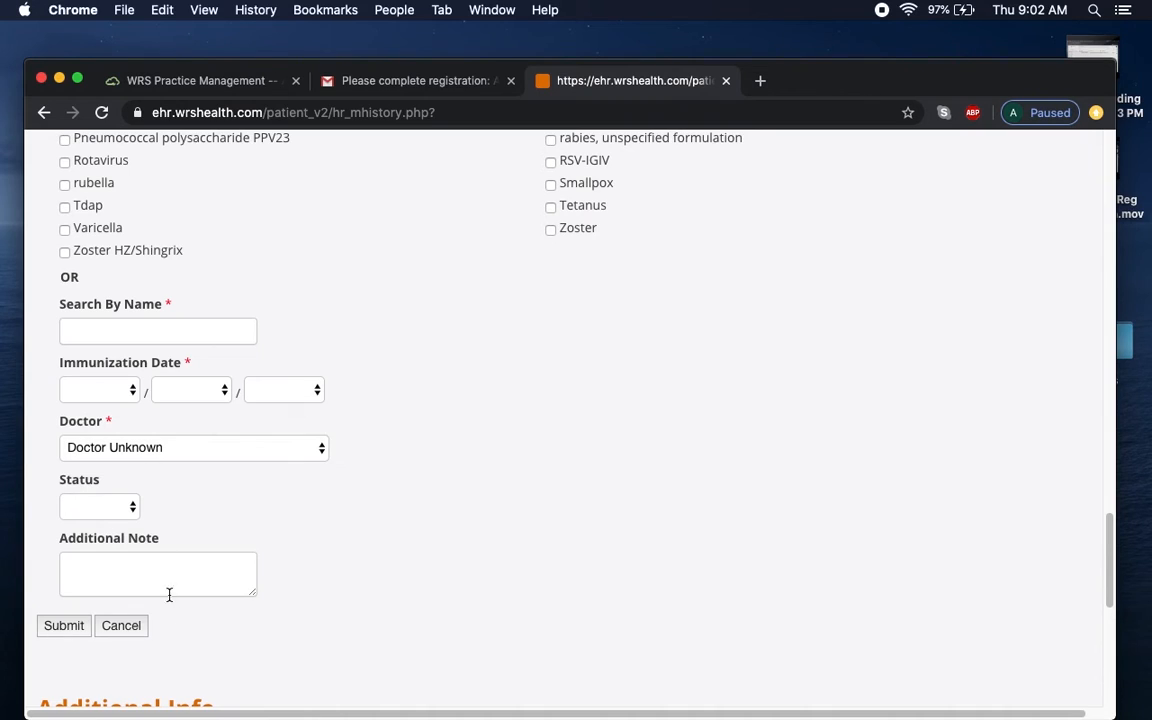
pyautogui.scroll(-5, 152, 648)
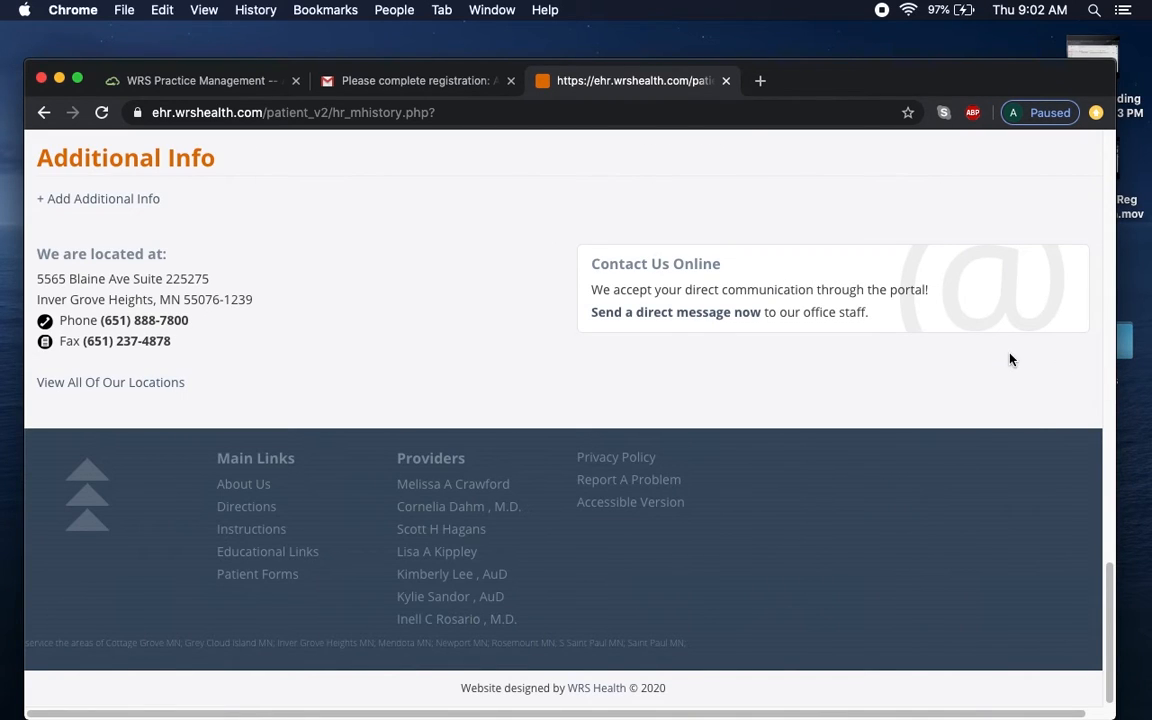
pyautogui.moveTo(1109, 620); pyautogui.dragTo(1106, 245)
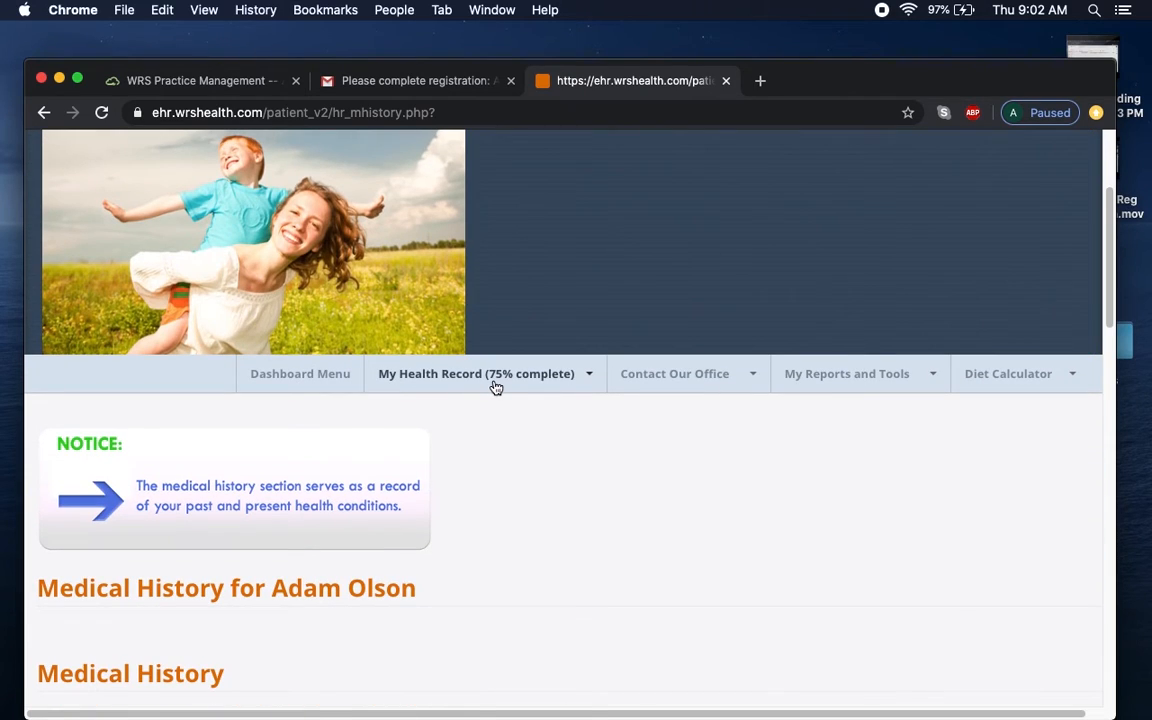
# In Social History, mark the patient as a former smoker who quit January 2016.
pyautogui.click(496, 384)
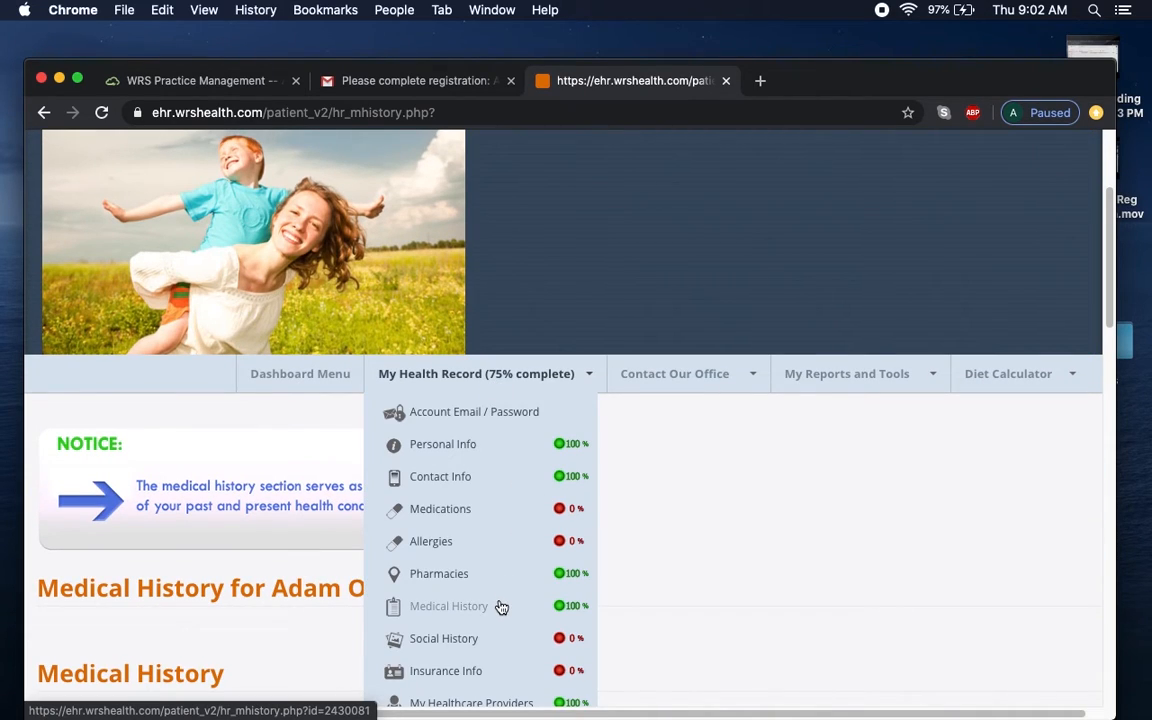
pyautogui.click(473, 640)
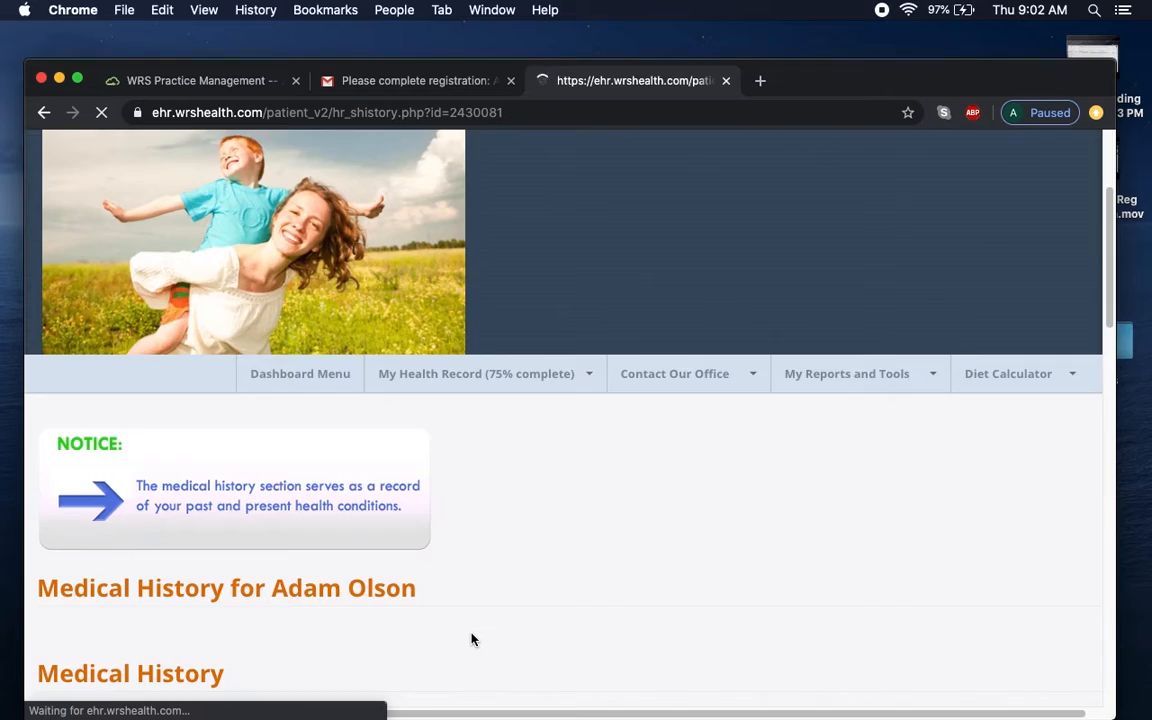
pyautogui.moveTo(1110, 243); pyautogui.dragTo(1113, 404)
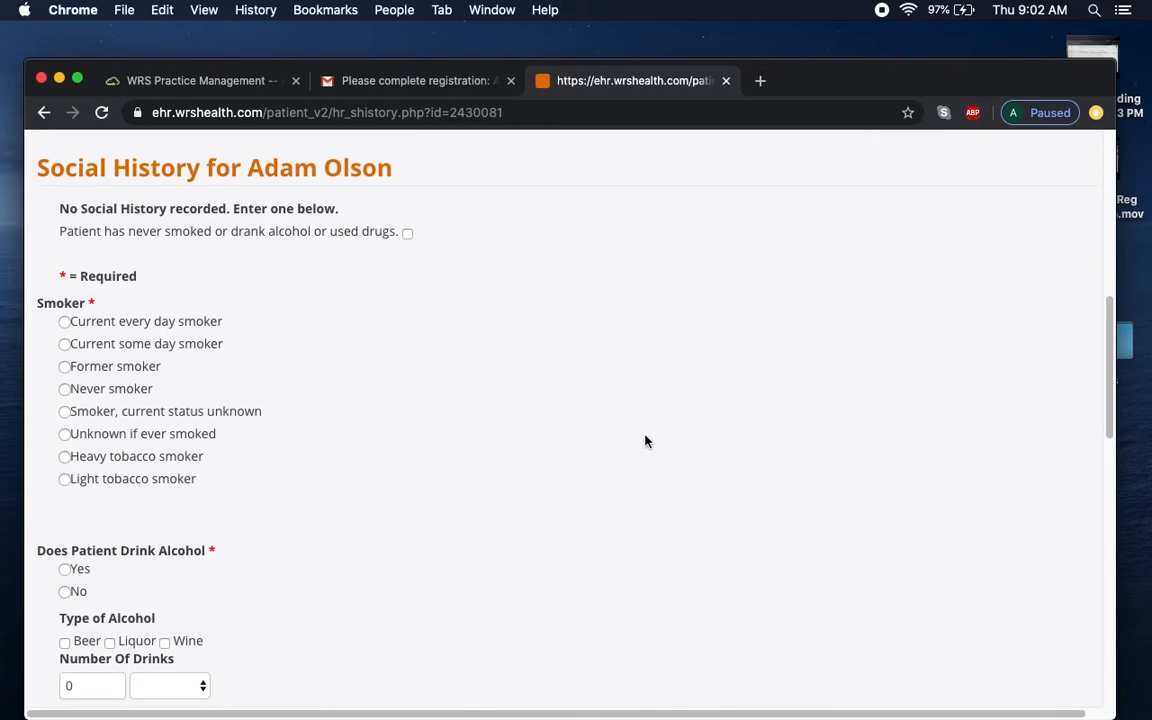
pyautogui.click(65, 368)
pyautogui.click(118, 535)
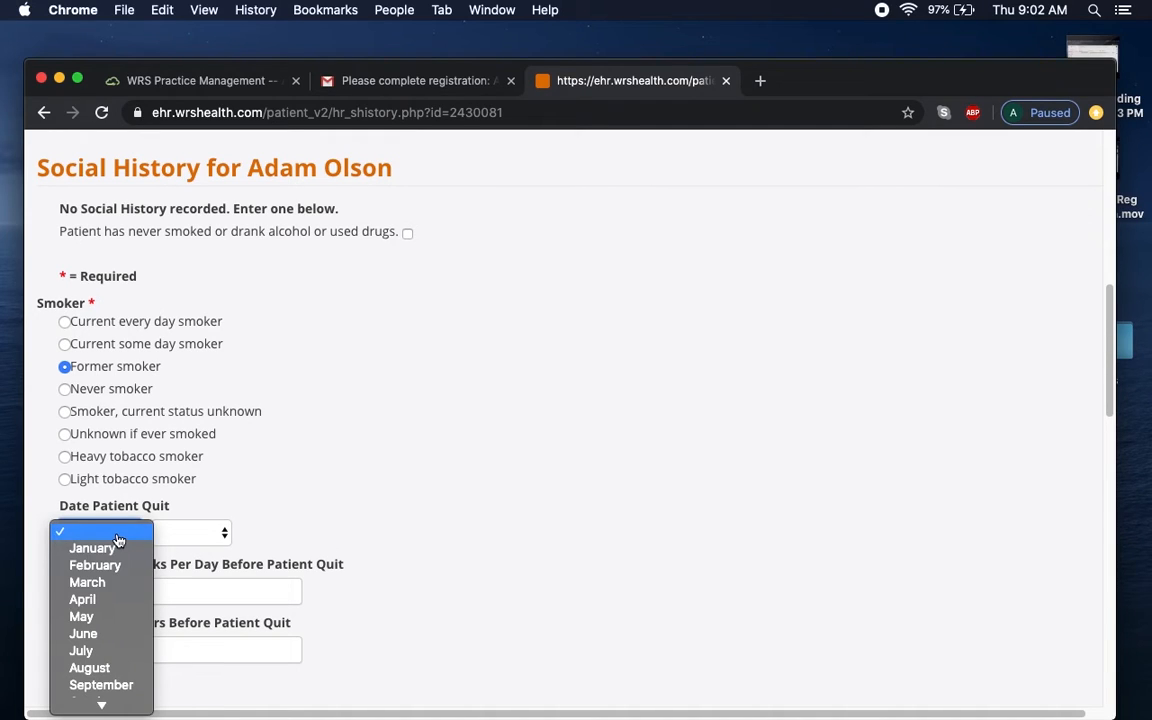
pyautogui.click(130, 549)
pyautogui.click(200, 533)
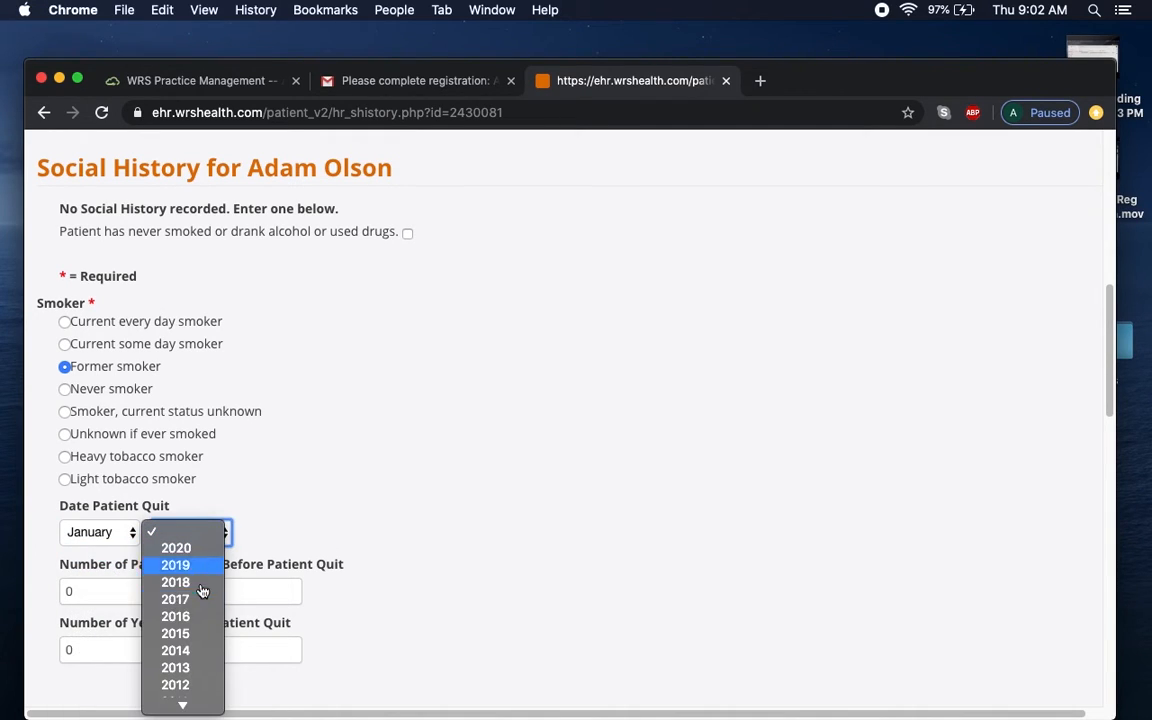
pyautogui.click(197, 616)
# Enter 1 pack per day and 10 years smoked before quitting.
pyautogui.click(200, 597)
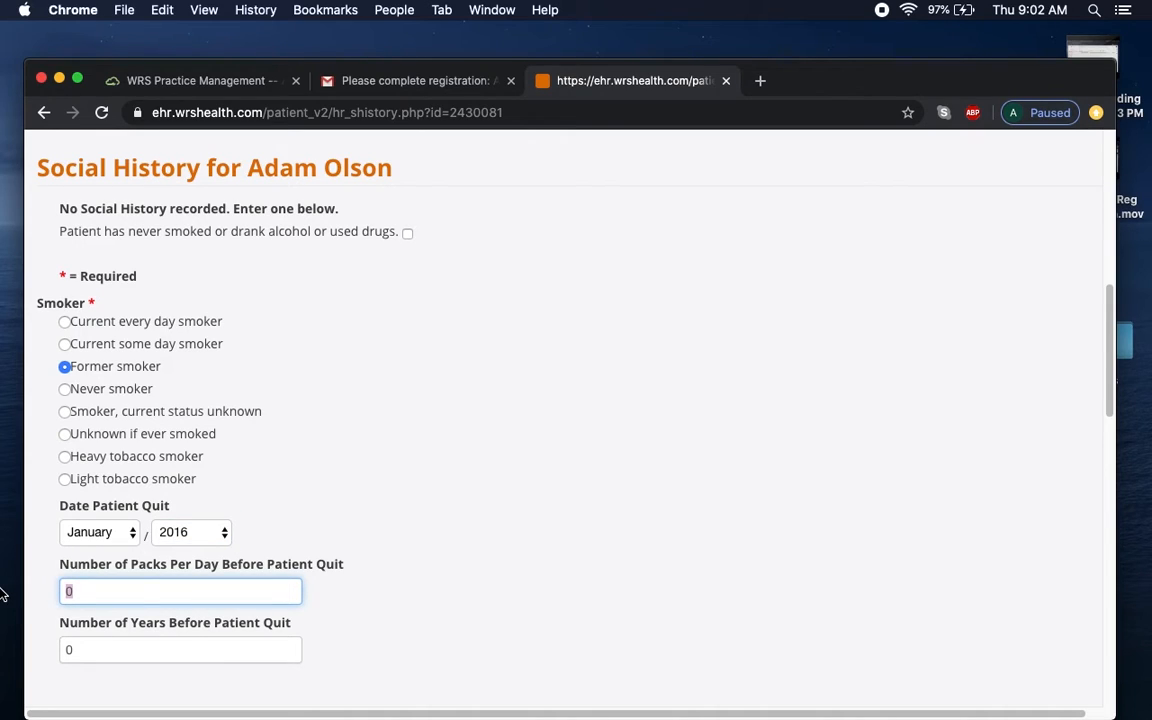
pyautogui.write('1')
pyautogui.press('Tab')
pyautogui.write('1')
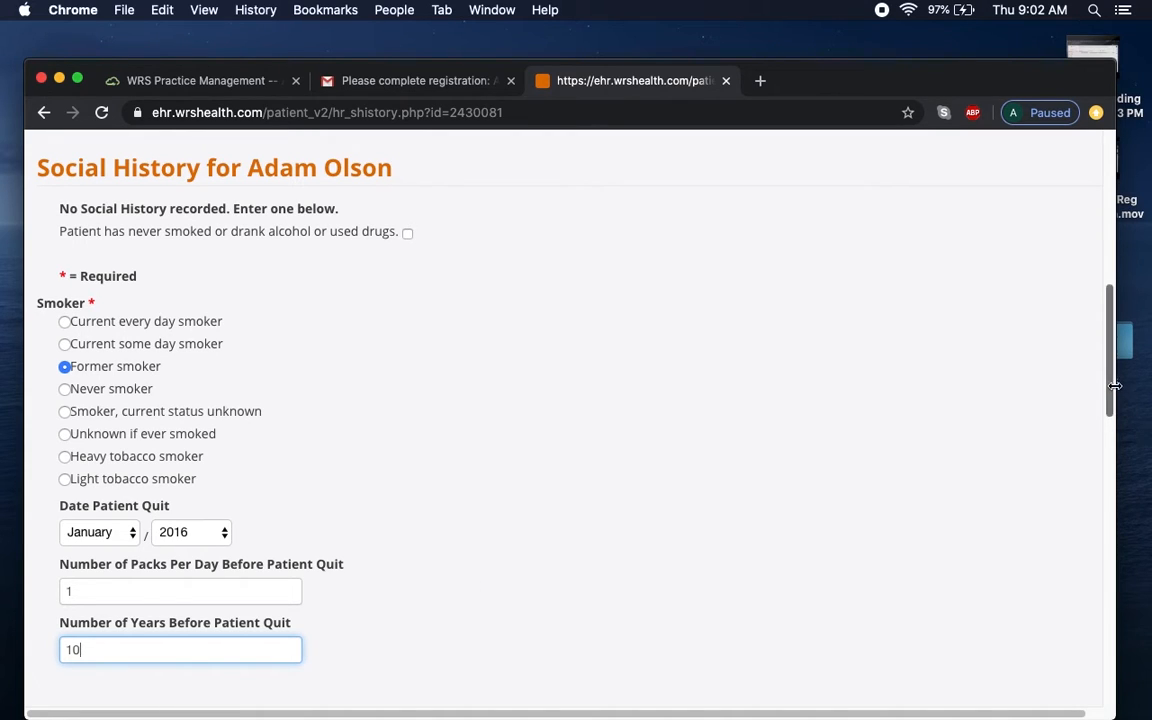
pyautogui.scroll(-3, 1108, 415)
pyautogui.moveTo(1108, 415); pyautogui.dragTo(1105, 483)
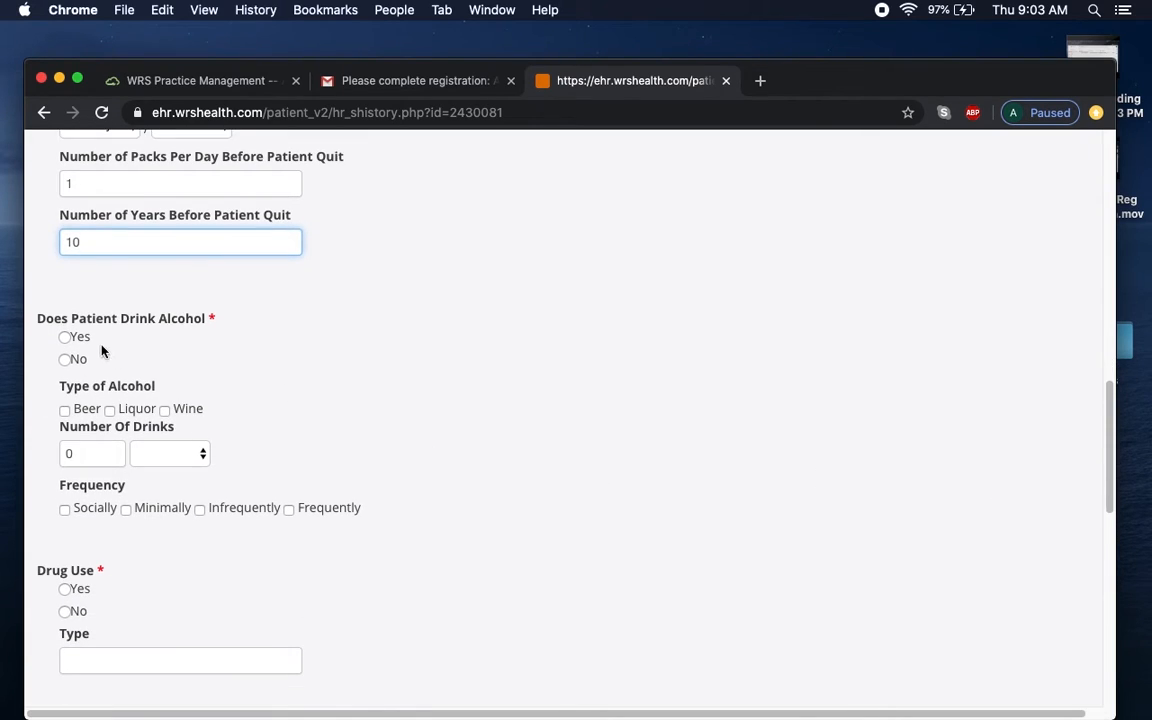
# Record alcohol use: beer, liquor and wine, frequently, 10 drinks per week.
pyautogui.click(65, 338)
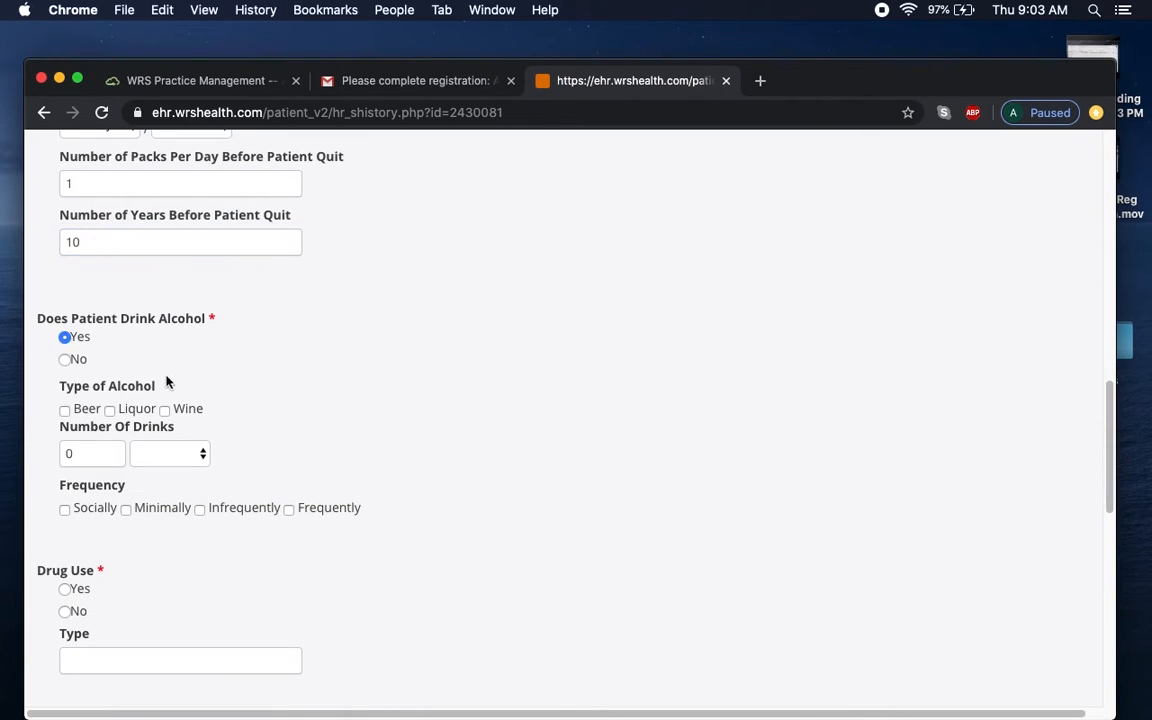
pyautogui.click(65, 410)
pyautogui.click(109, 411)
pyautogui.click(290, 512)
pyautogui.moveTo(74, 453); pyautogui.dragTo(18, 450)
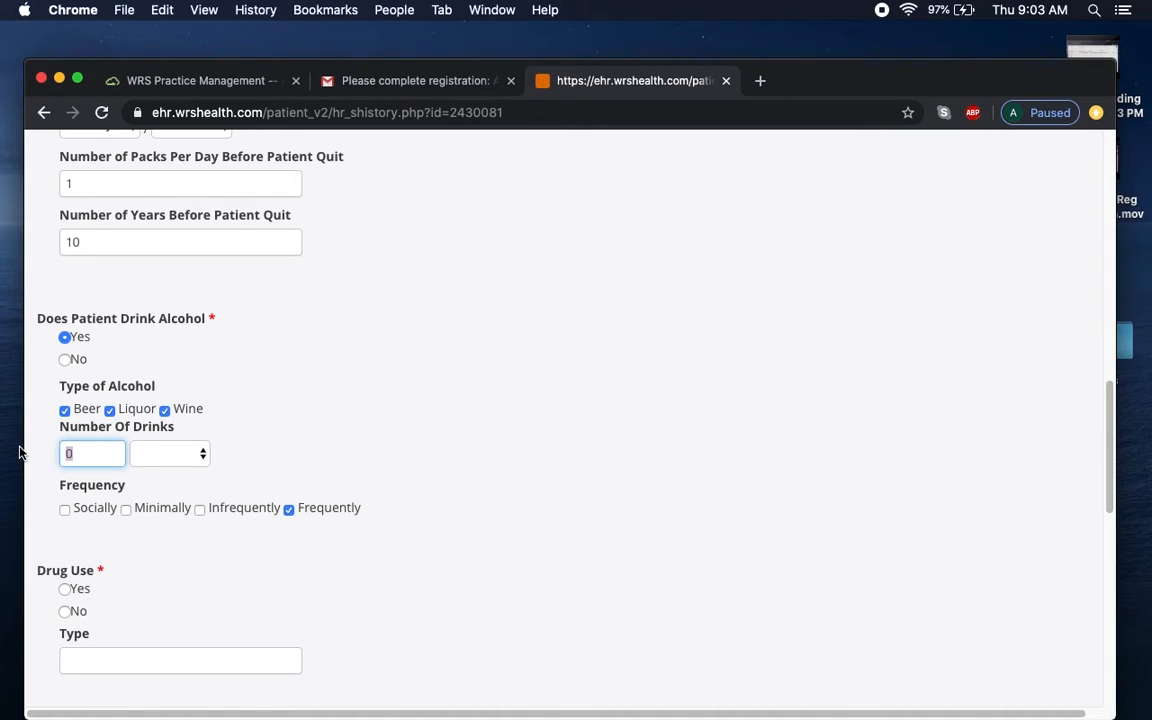
pyautogui.write('1')
pyautogui.click(162, 455)
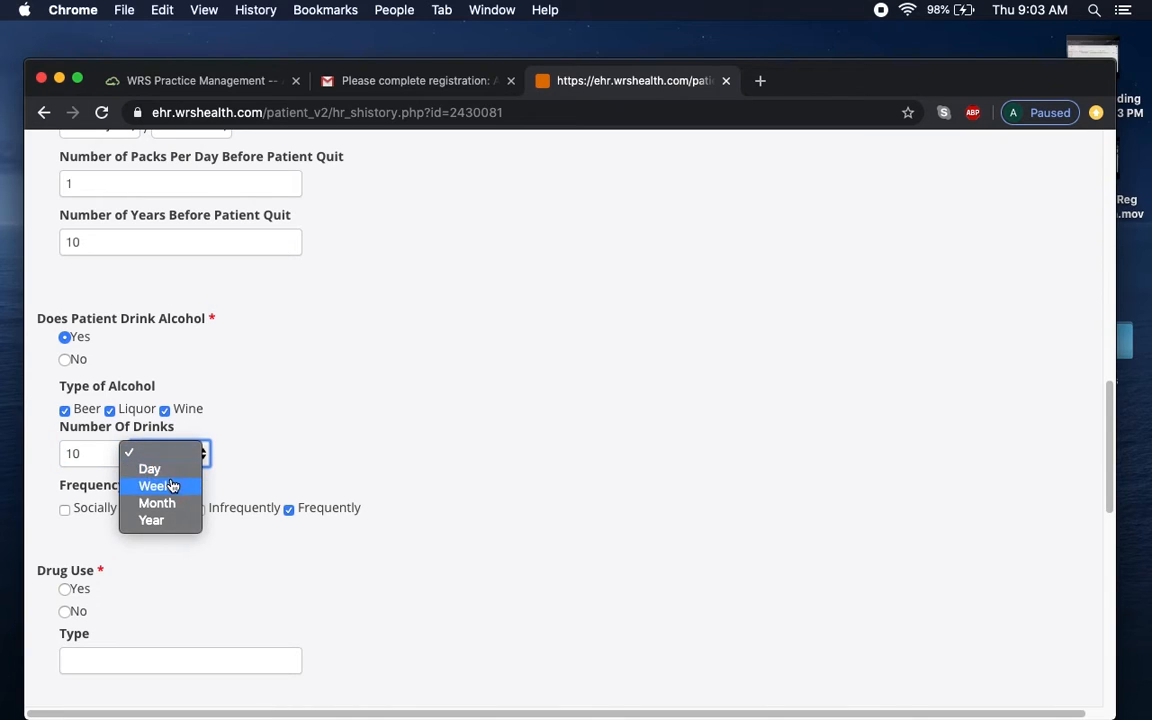
pyautogui.click(171, 487)
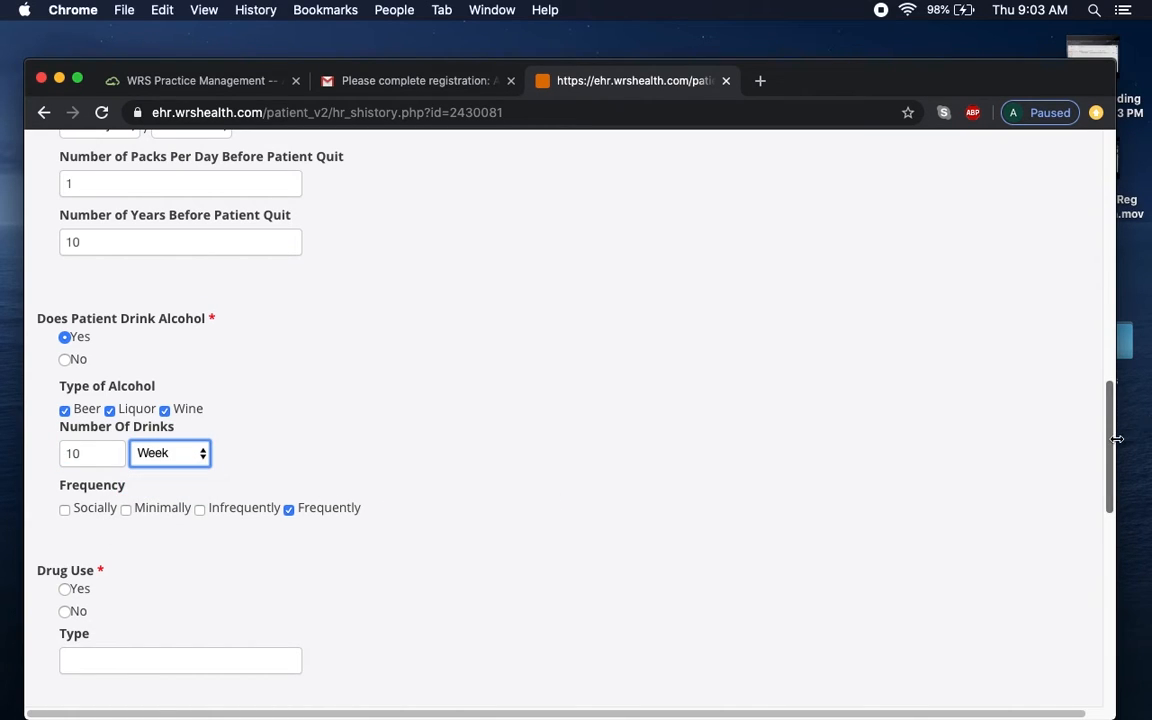
# Answer No to both drug use and being sexually active.
pyautogui.scroll(-5, 1112, 450)
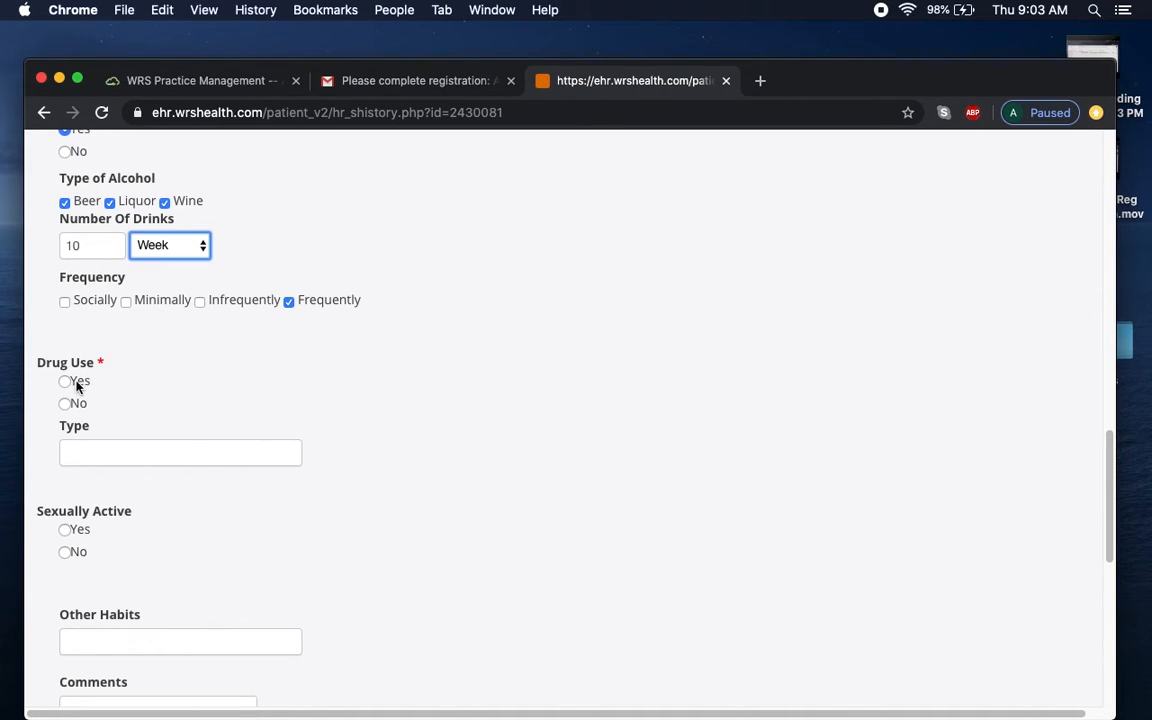
pyautogui.click(65, 404)
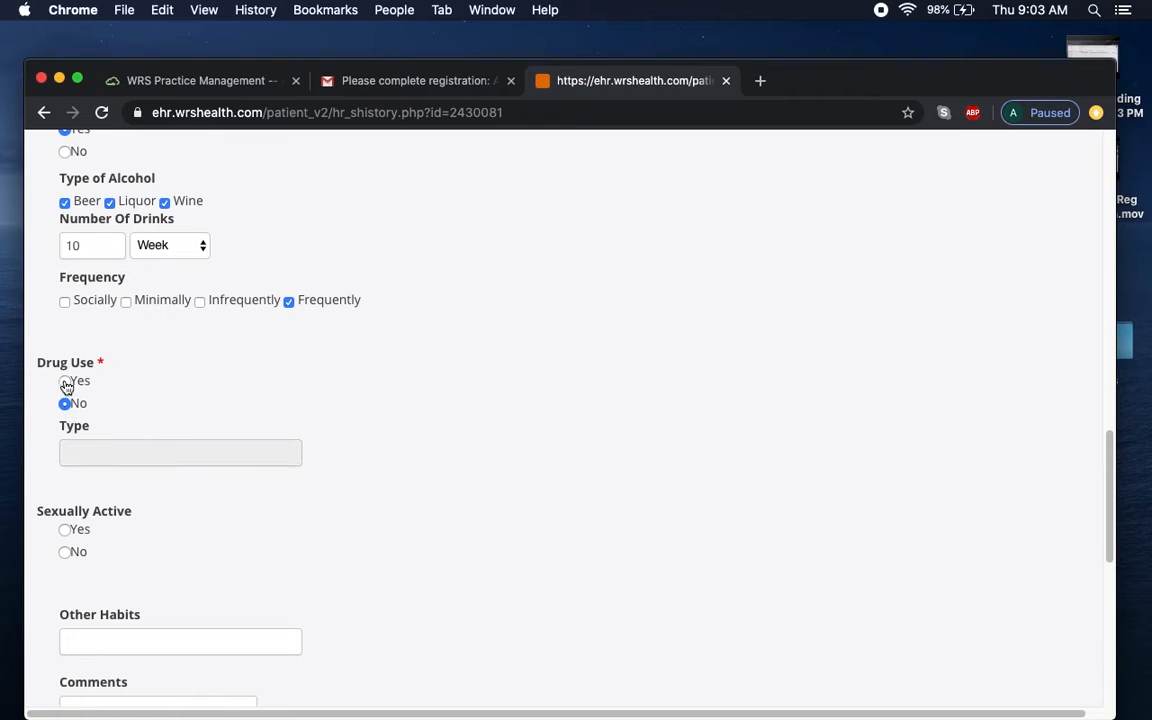
pyautogui.click(65, 553)
pyautogui.scroll(-3, 1113, 533)
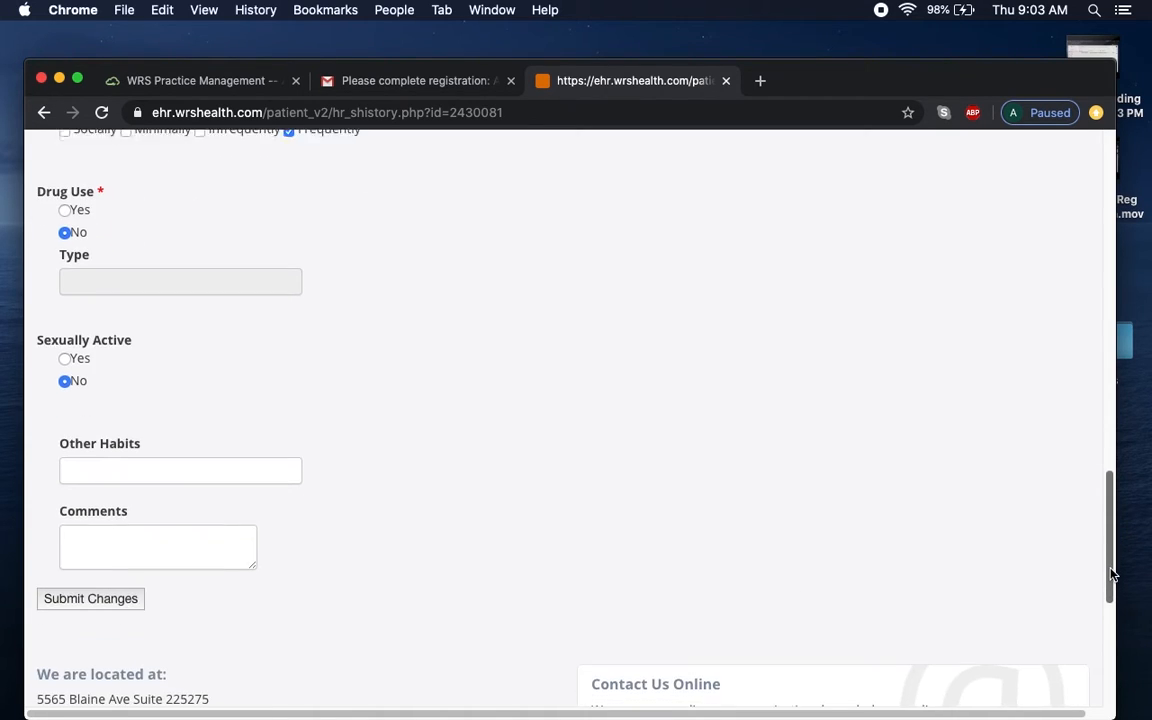
# Enter 'coffee 2 cups per day' under Other Habits and submit the changes.
pyautogui.click(158, 470)
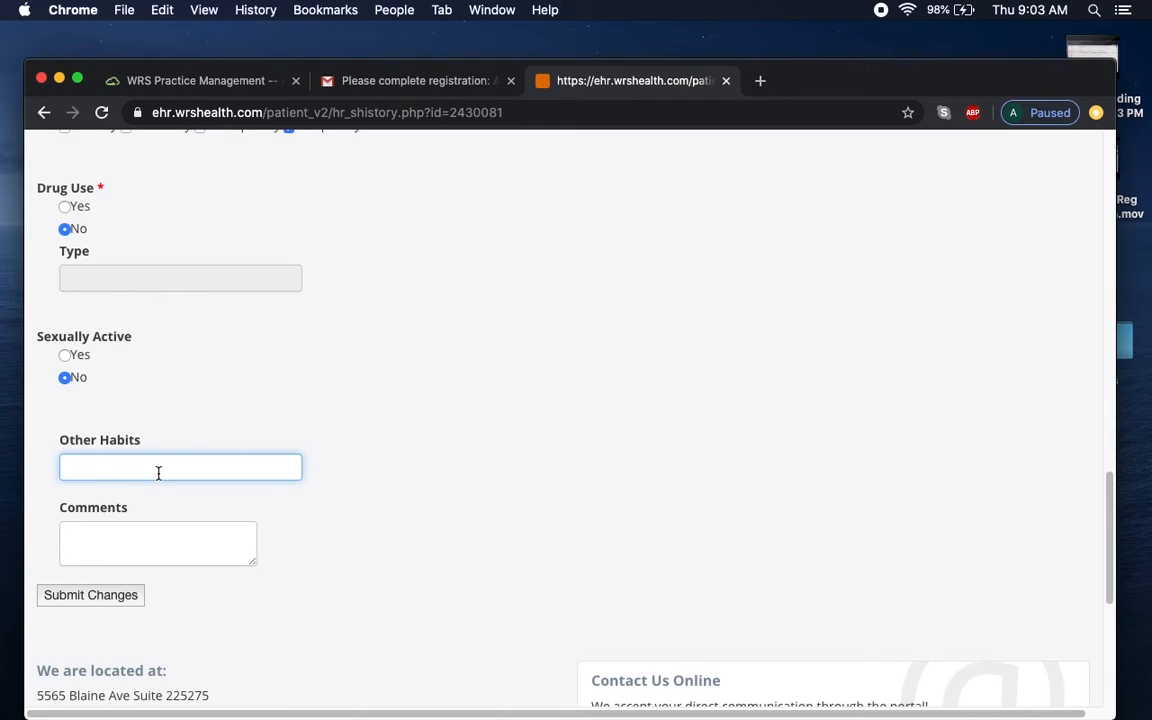
pyautogui.write('coffee 2 cups per day')
pyautogui.click(95, 594)
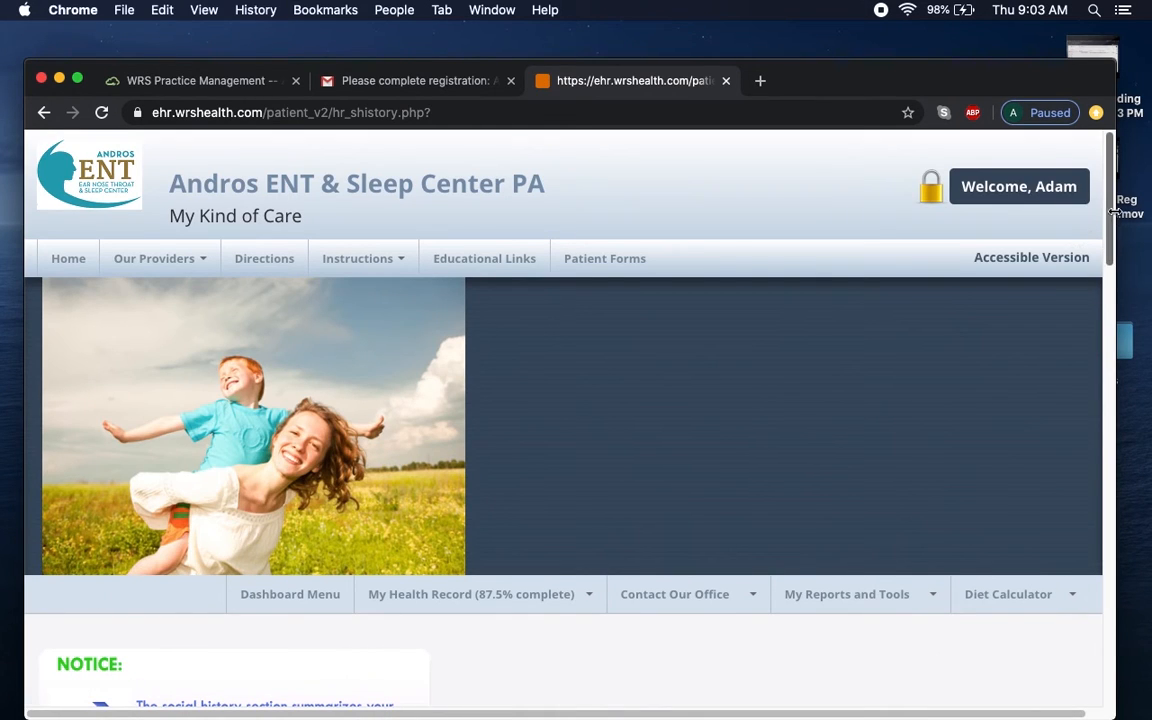
pyautogui.moveTo(1113, 218); pyautogui.dragTo(1113, 577)
# Add the comment 'Exercise 30 minutes per day' and submit the social history again.
pyautogui.click(190, 438)
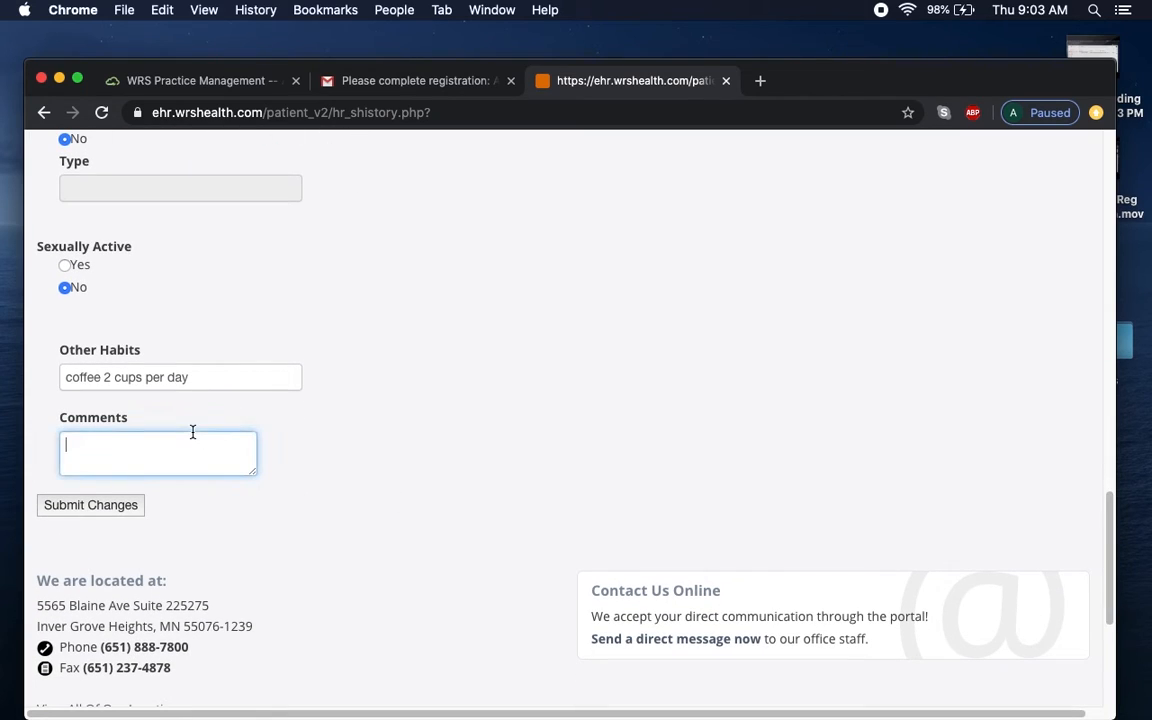
pyautogui.write('Exercise 30 minutes per day')
pyautogui.click(140, 507)
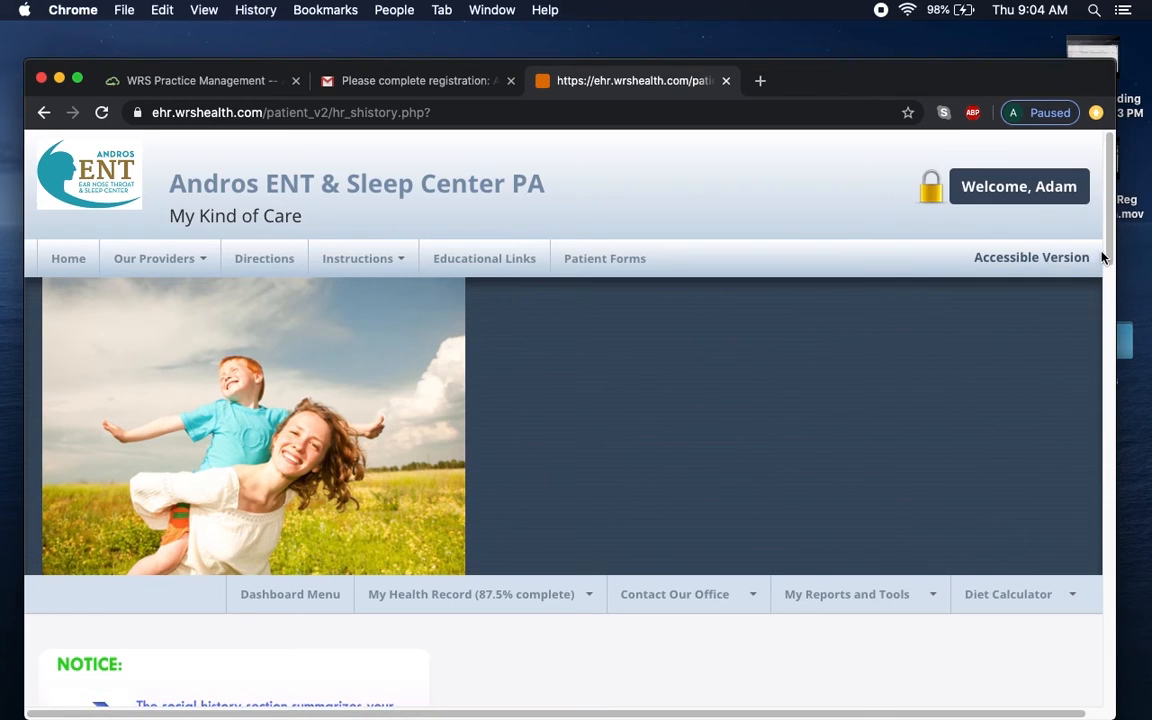
pyautogui.moveTo(1108, 256)
pyautogui.mouseDown()
pyautogui.moveTo(1110, 610)
pyautogui.moveTo(1112, 292)
pyautogui.mouseUp()
# Go to the Insurance Info section of My Health Record.
pyautogui.click(500, 428)
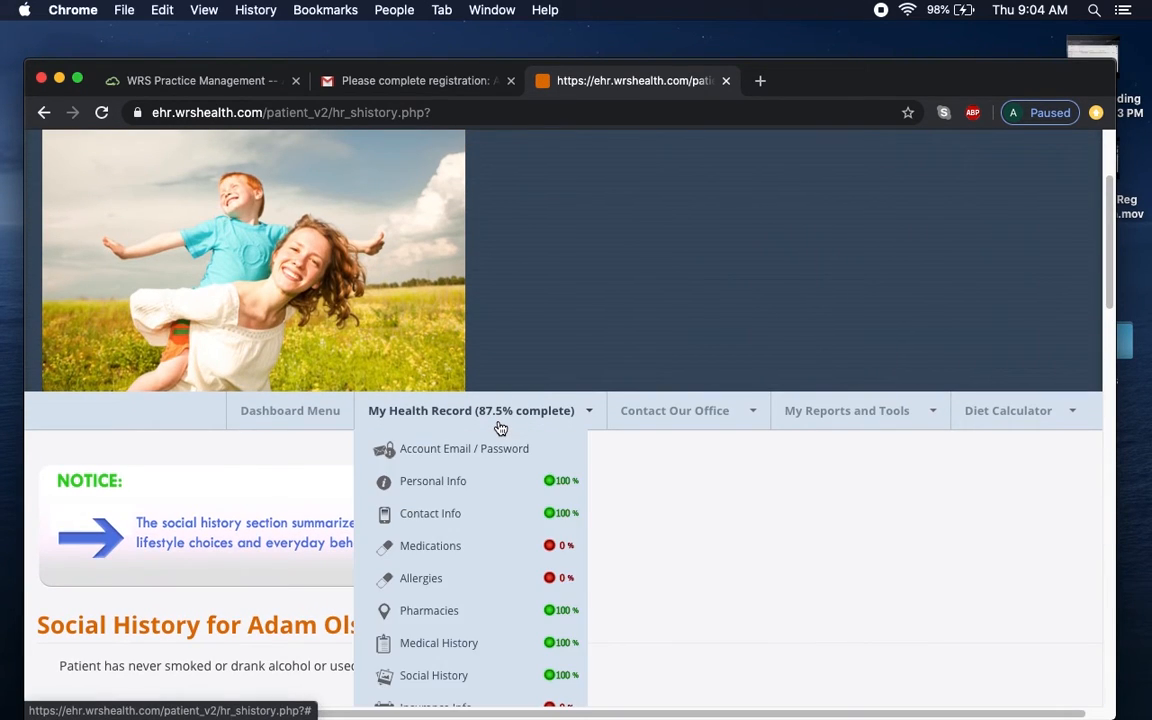
pyautogui.moveTo(1109, 306); pyautogui.dragTo(1110, 387)
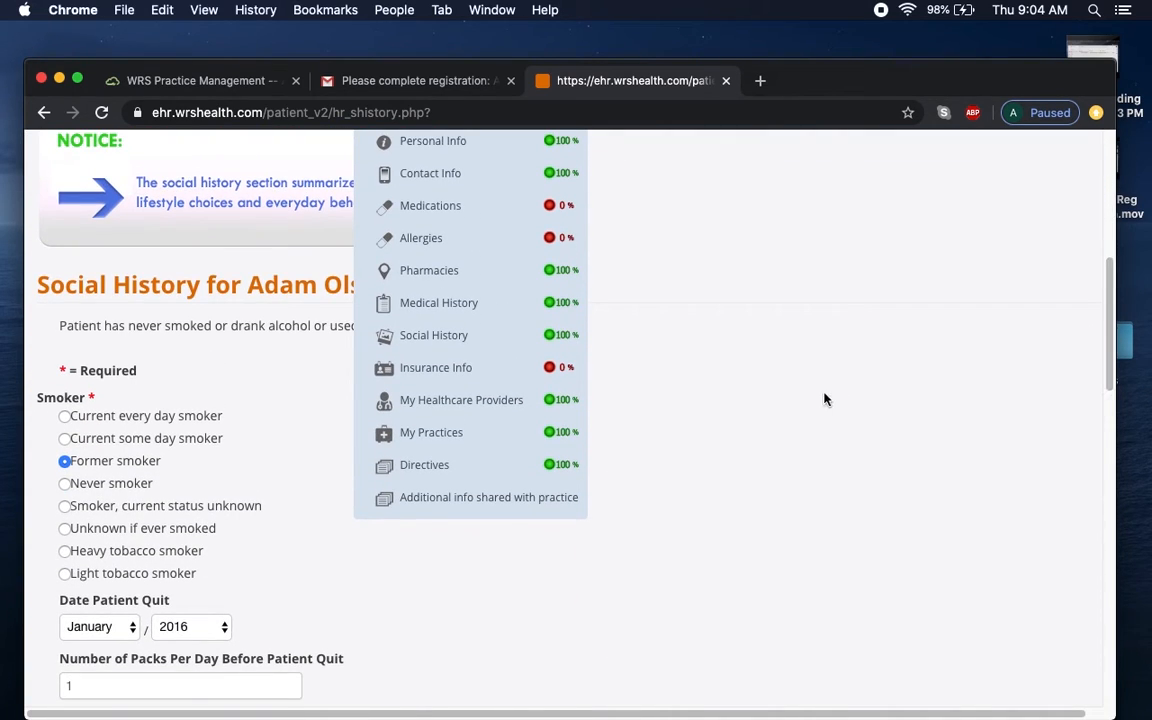
pyautogui.click(458, 380)
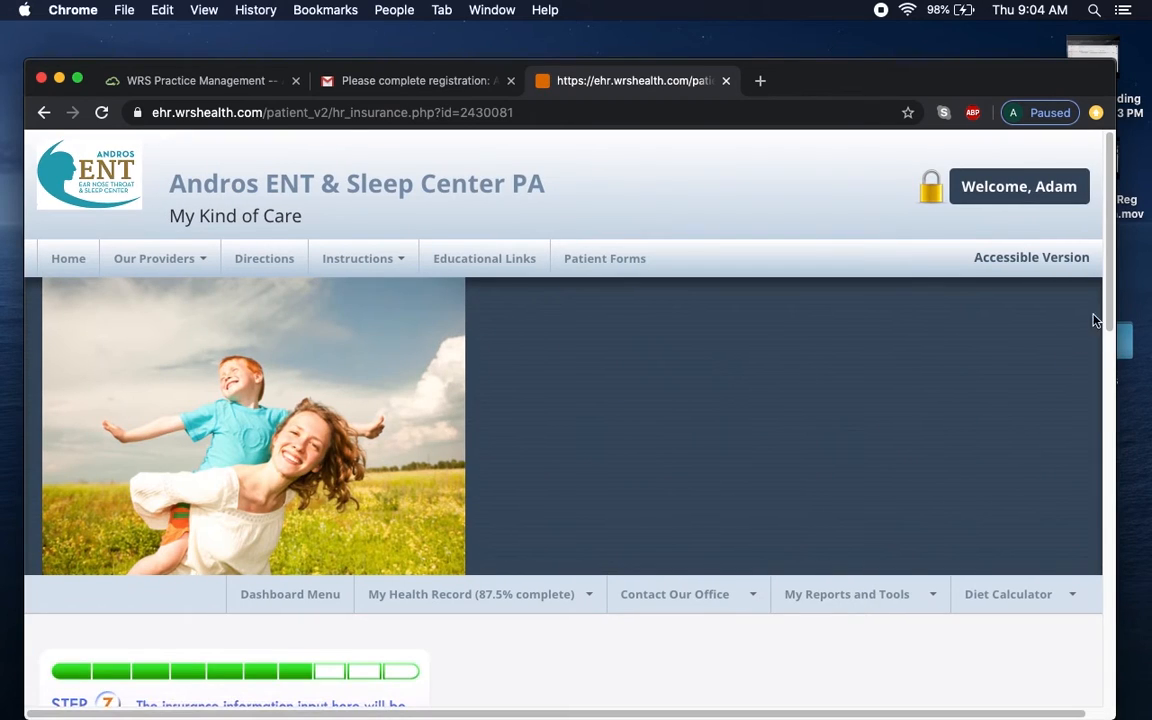
# Under Add New Insurance, answer Yes to the patient being the policy holder.
pyautogui.scroll(-1, 1100, 325)
pyautogui.moveTo(1110, 331); pyautogui.dragTo(1133, 581)
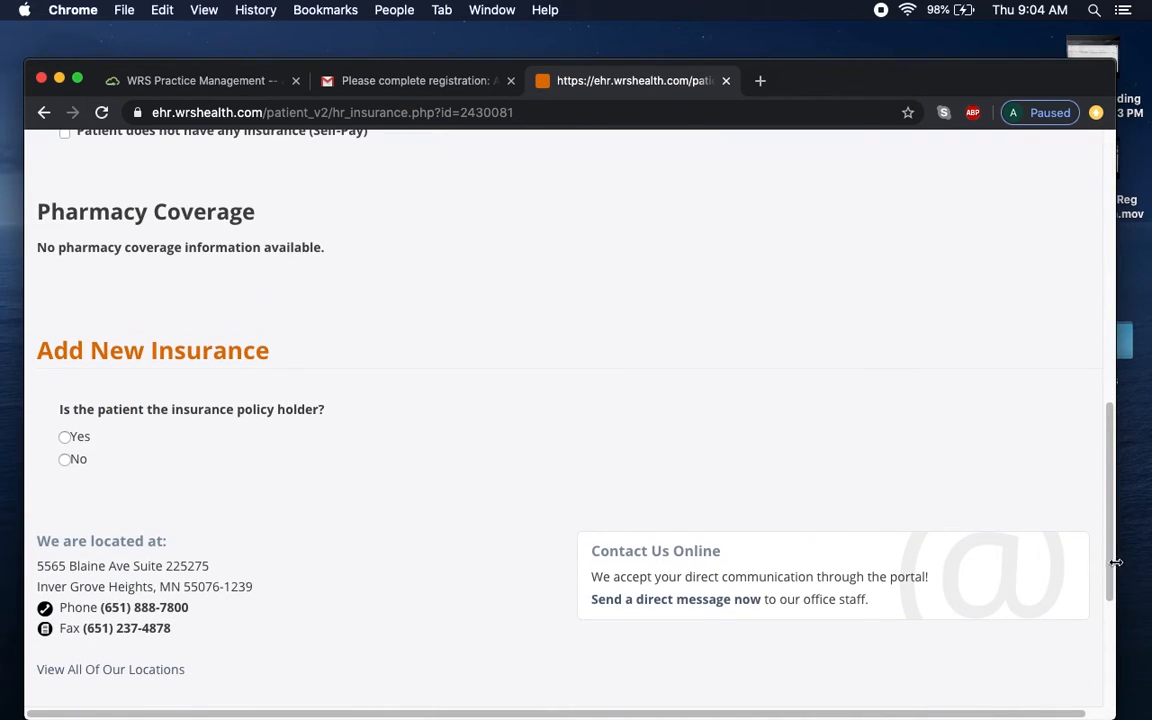
pyautogui.moveTo(1113, 561); pyautogui.dragTo(1116, 528)
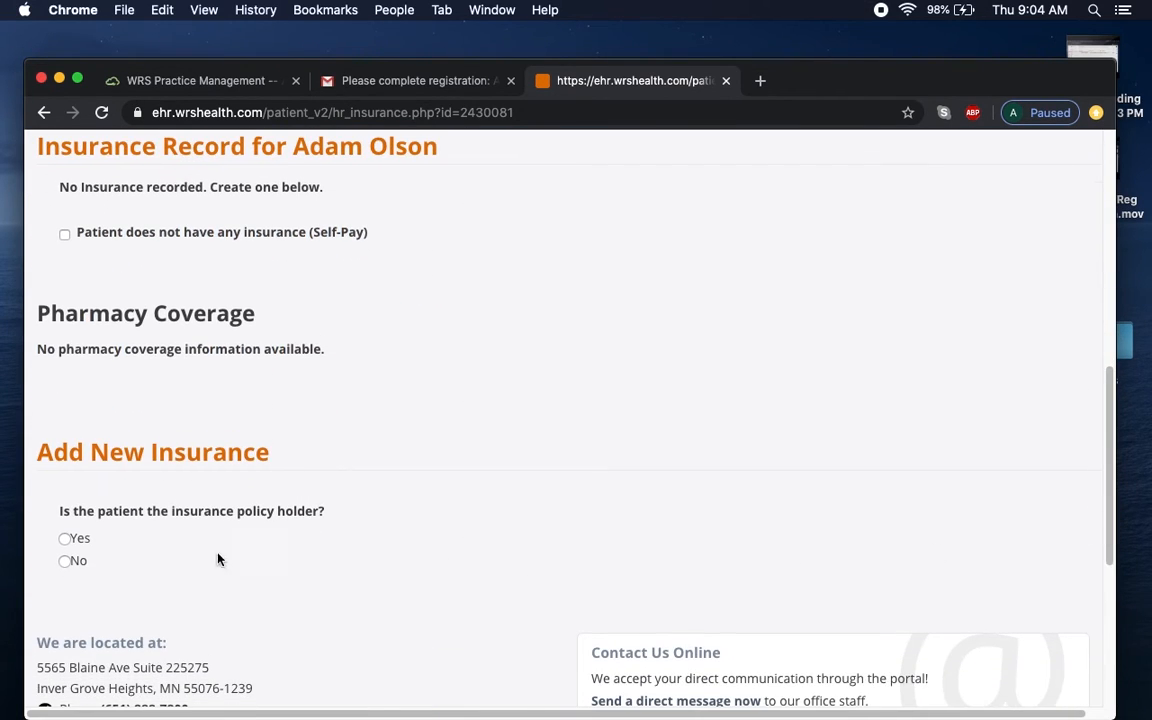
pyautogui.click(67, 539)
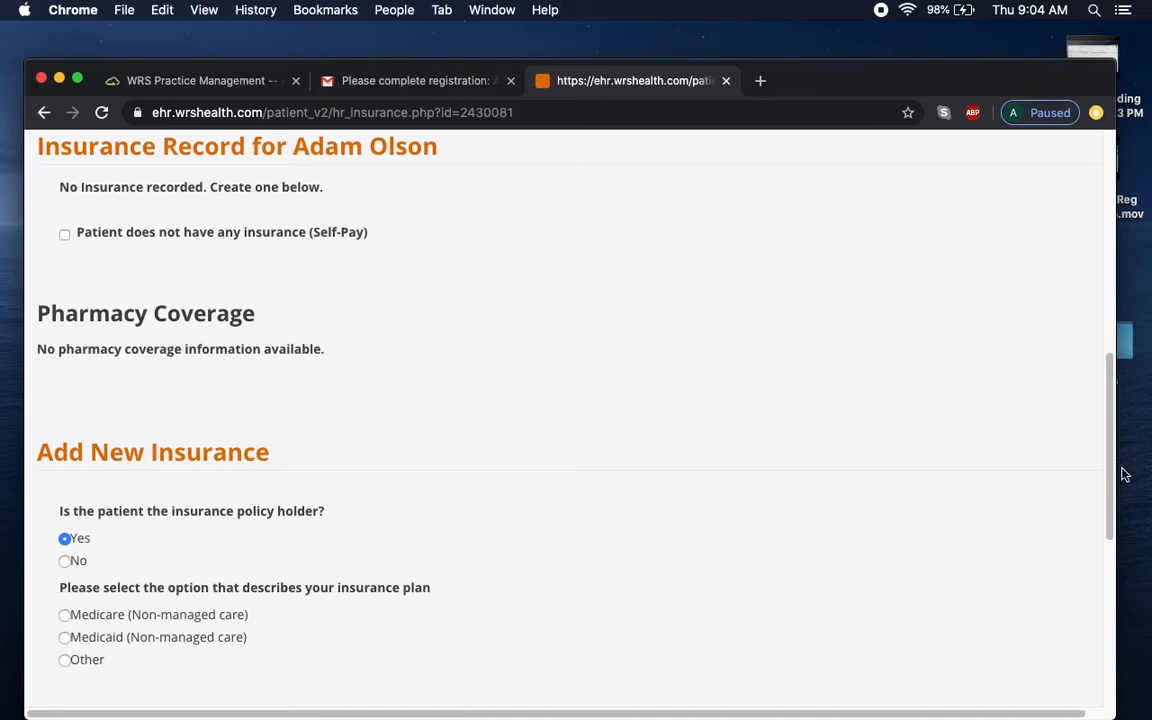
pyautogui.scroll(-5, 993, 482)
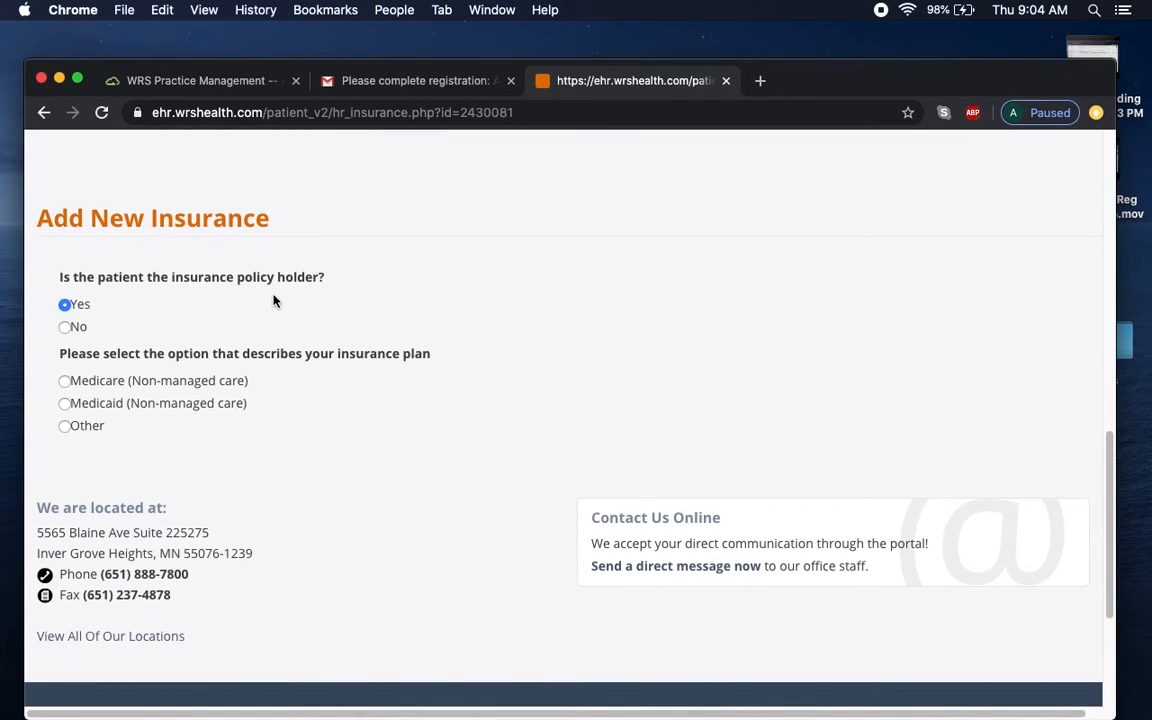
# Switch the policy holder answer to No and review the Policy Holder Information form's phone Type options.
pyautogui.click(65, 328)
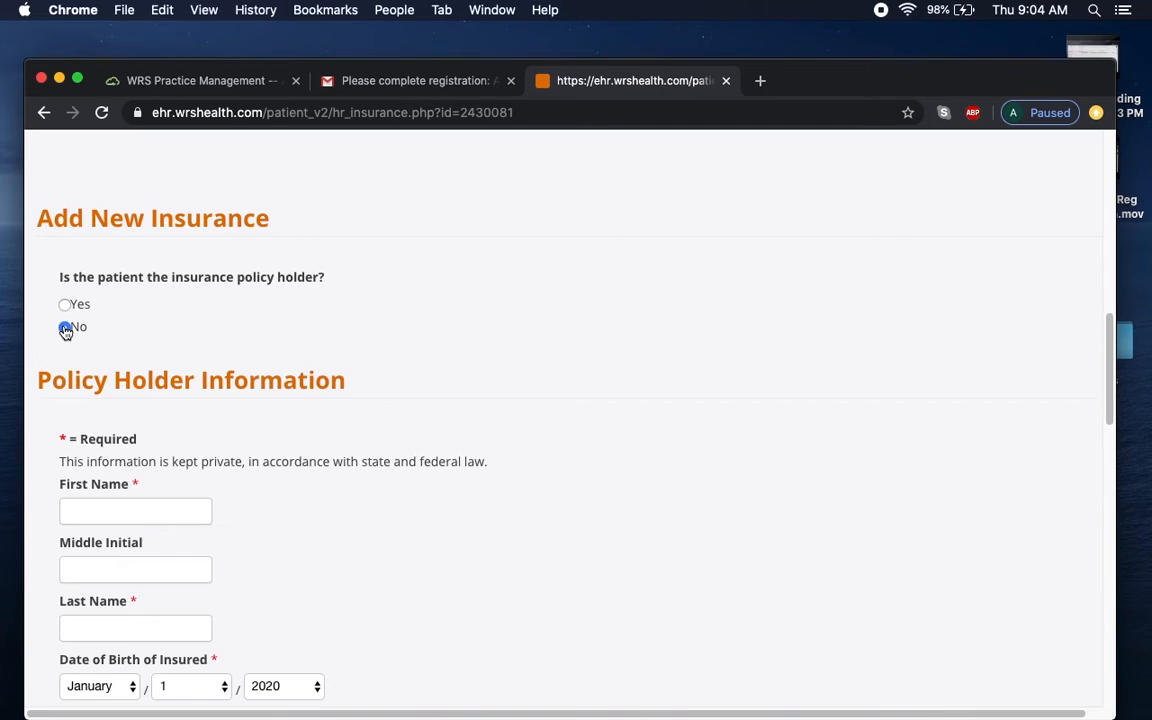
pyautogui.scroll(1, 150, 420)
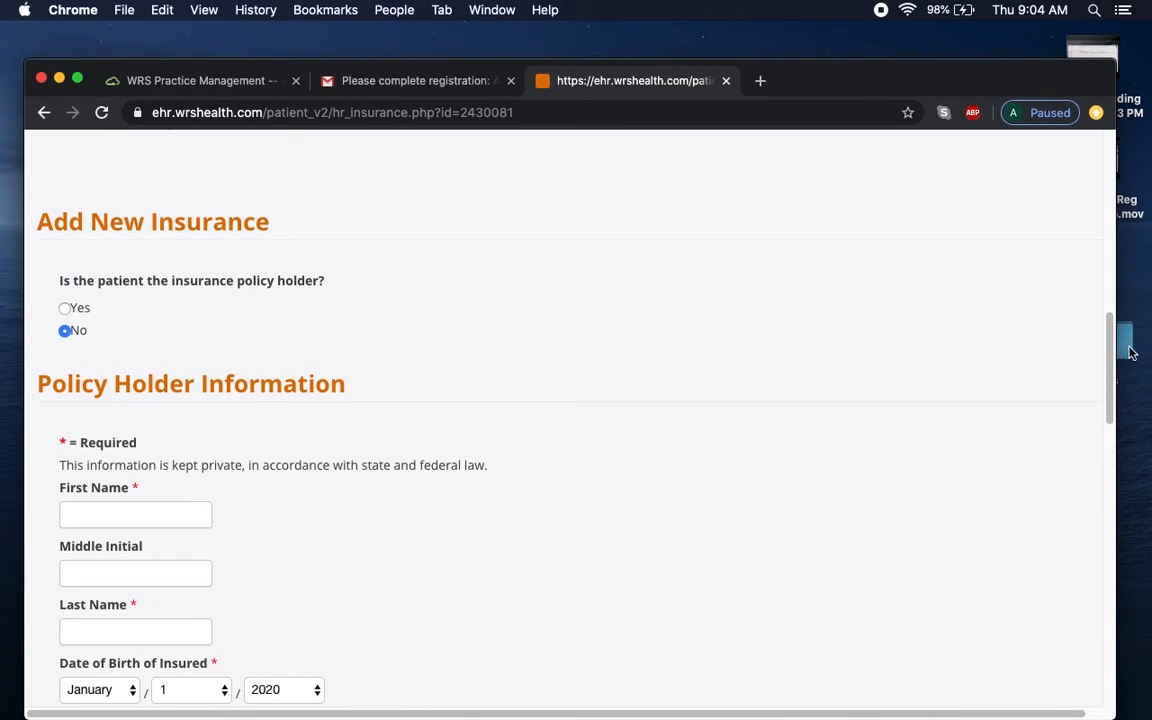
pyautogui.moveTo(1113, 368); pyautogui.dragTo(1107, 469)
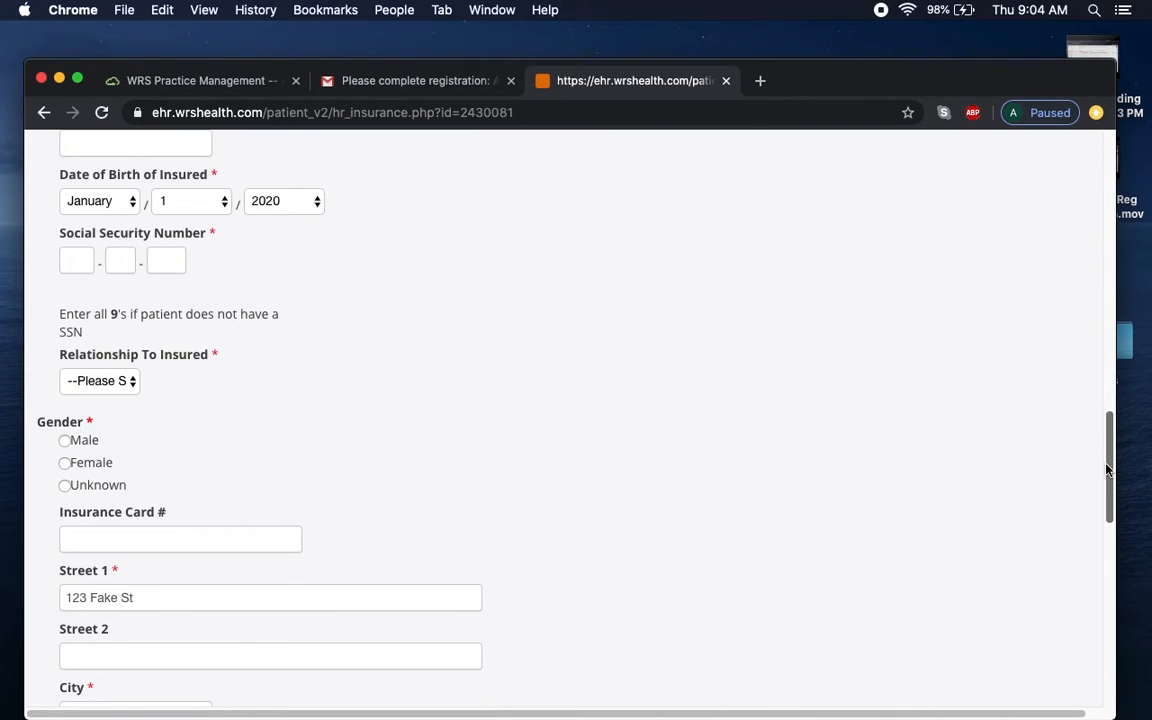
pyautogui.moveTo(1107, 469); pyautogui.dragTo(1107, 476)
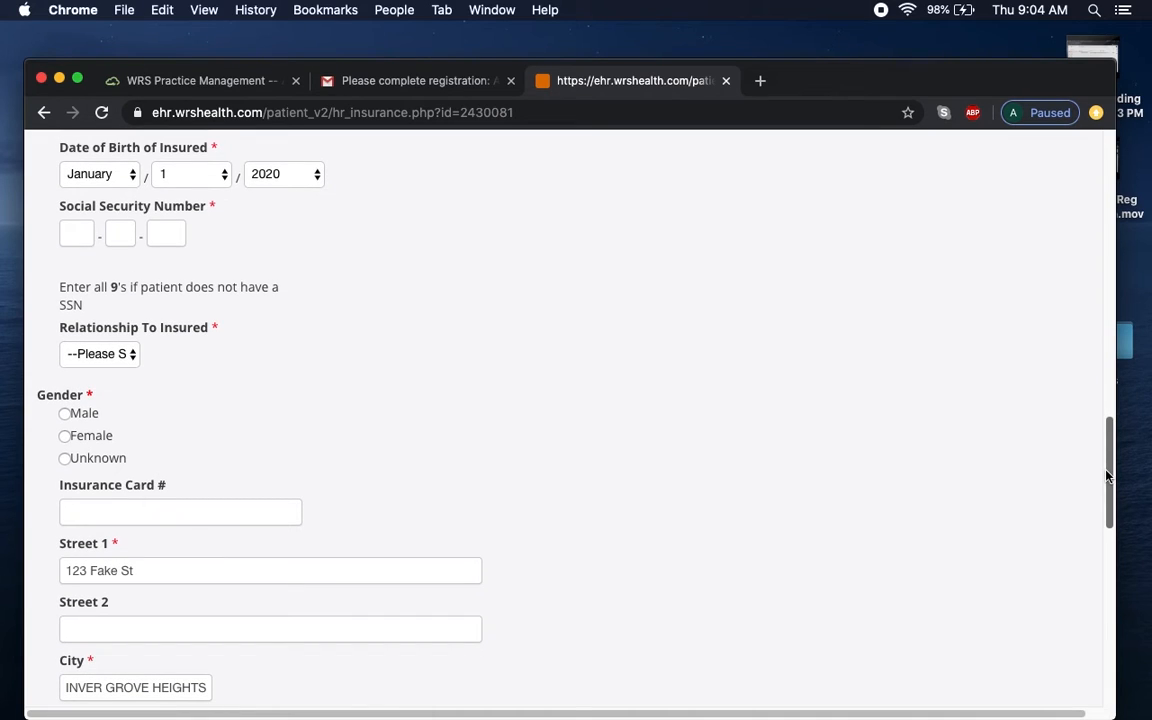
pyautogui.moveTo(1107, 476); pyautogui.dragTo(1118, 517)
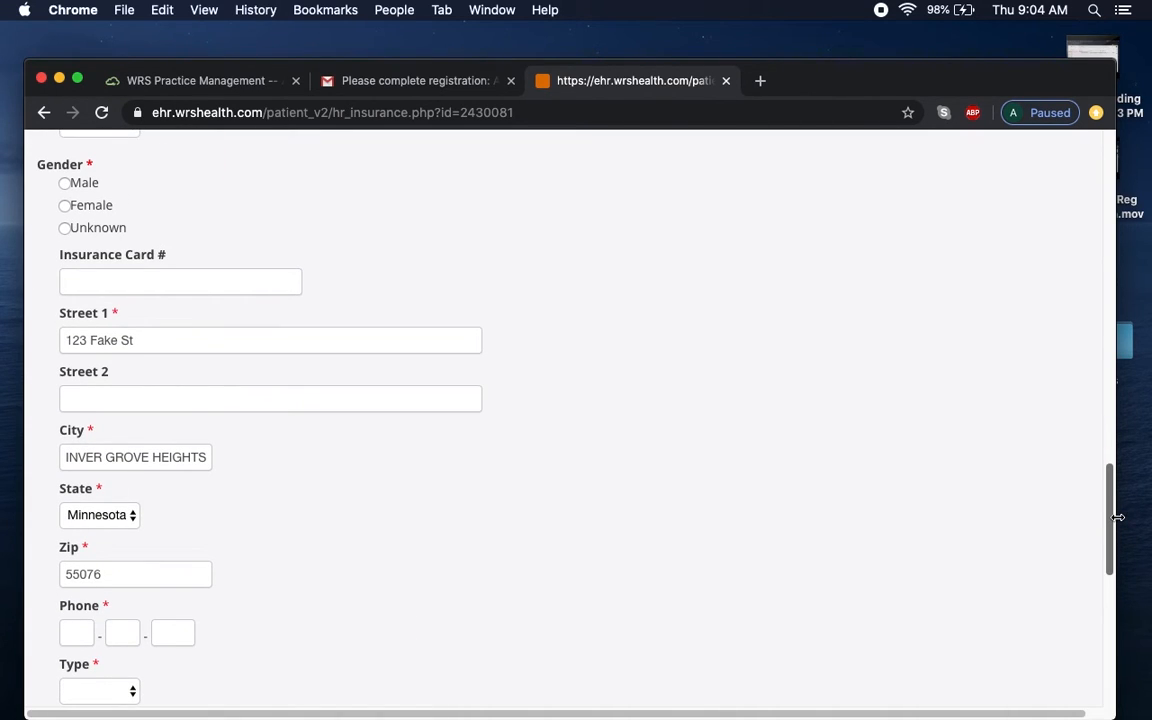
pyautogui.moveTo(1118, 517); pyautogui.dragTo(1113, 514)
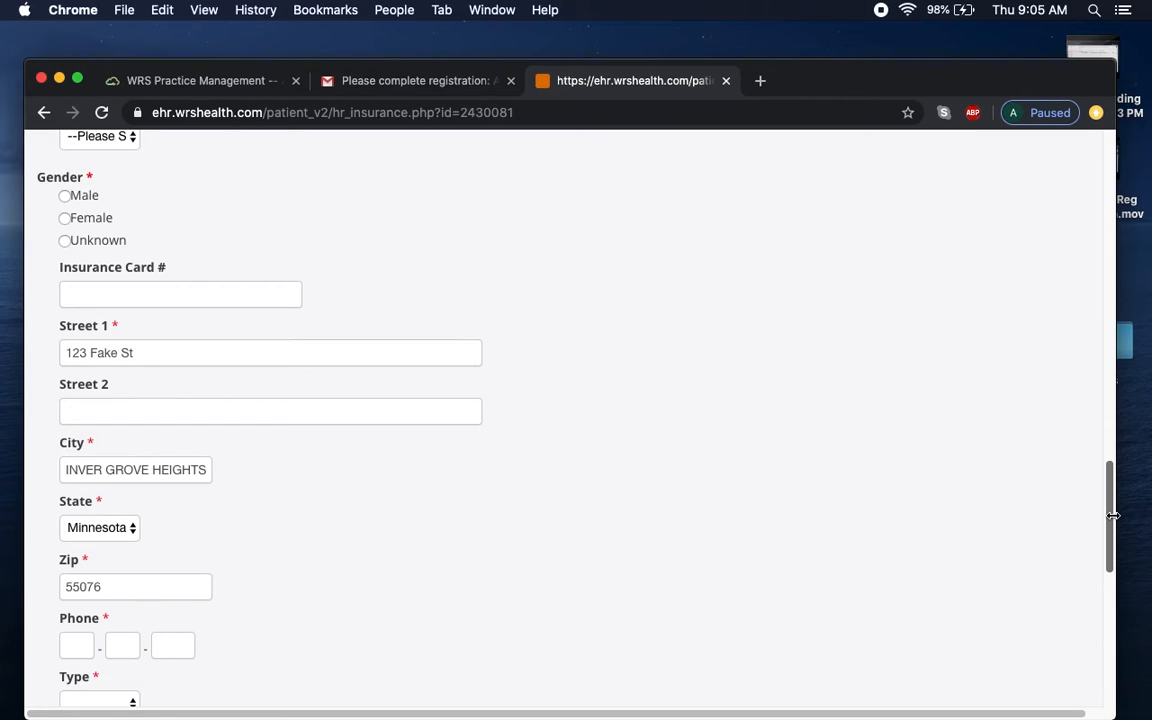
pyautogui.moveTo(1113, 516); pyautogui.dragTo(1100, 578)
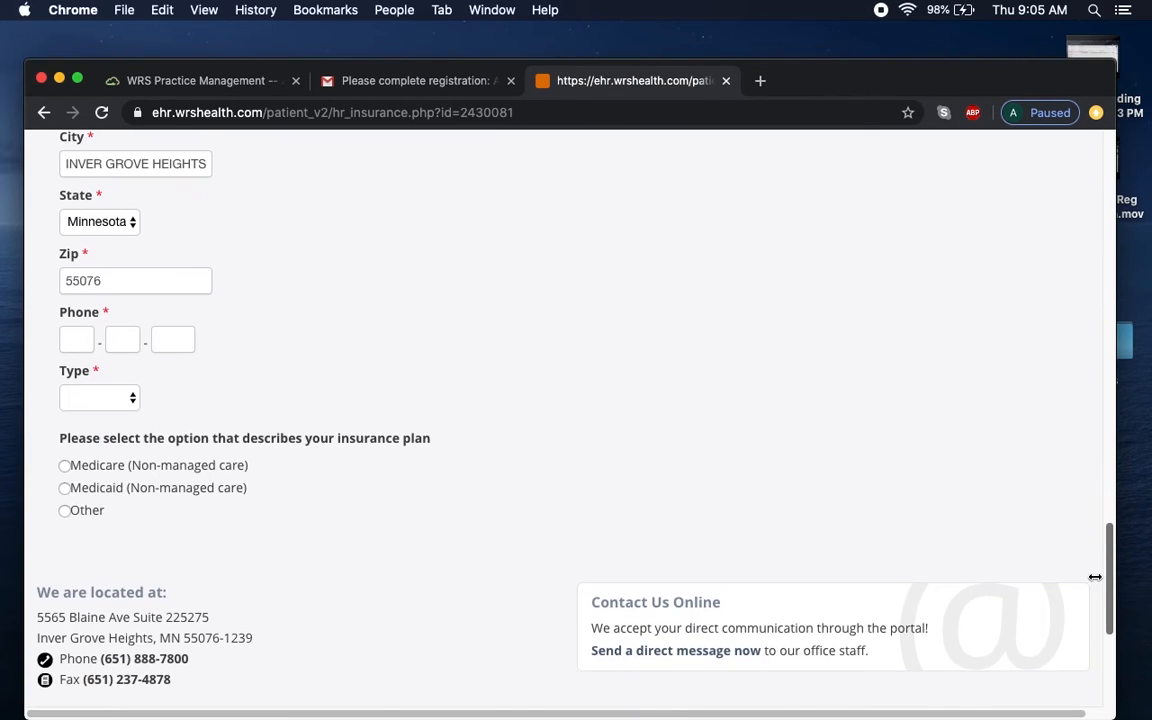
pyautogui.click(129, 408)
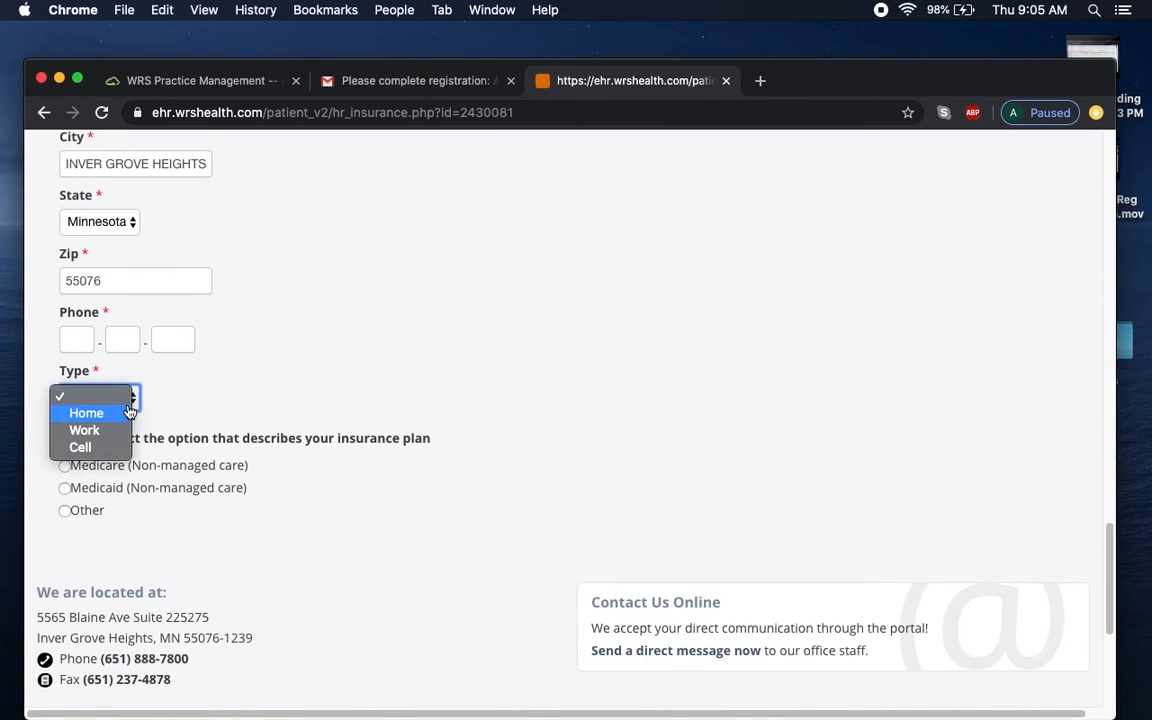
pyautogui.click(912, 443)
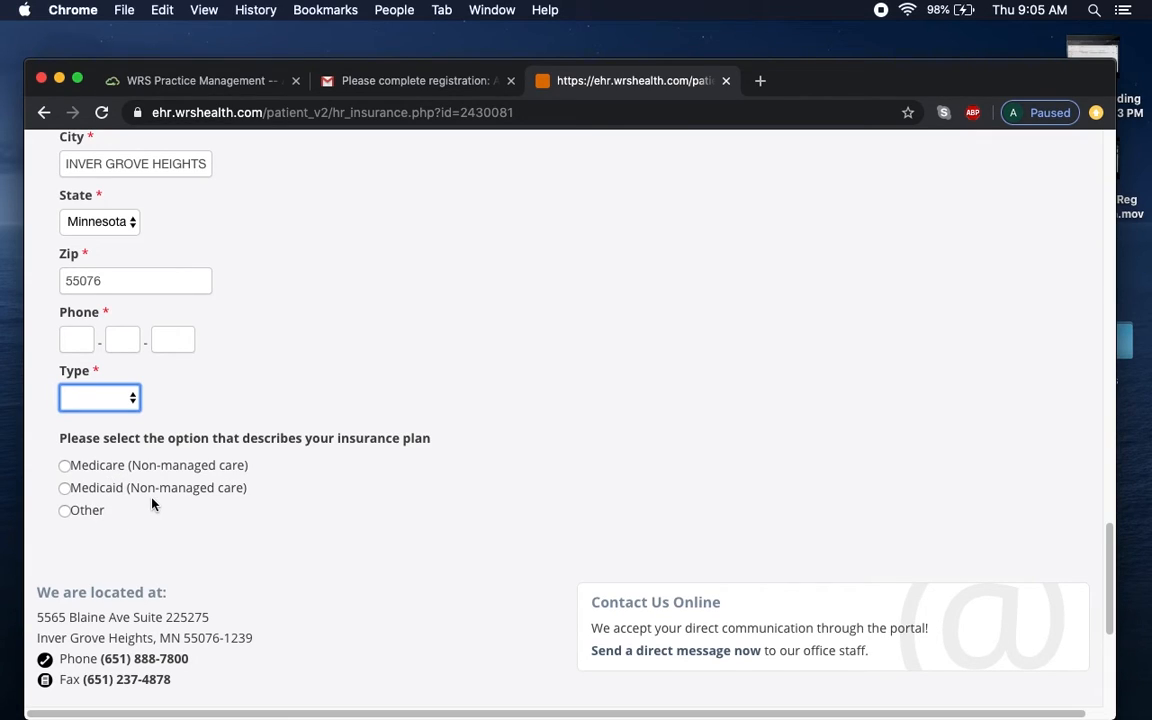
# Select Other as the insurance plan type and review the insurer PO Box, zip and phone fields.
pyautogui.click(66, 511)
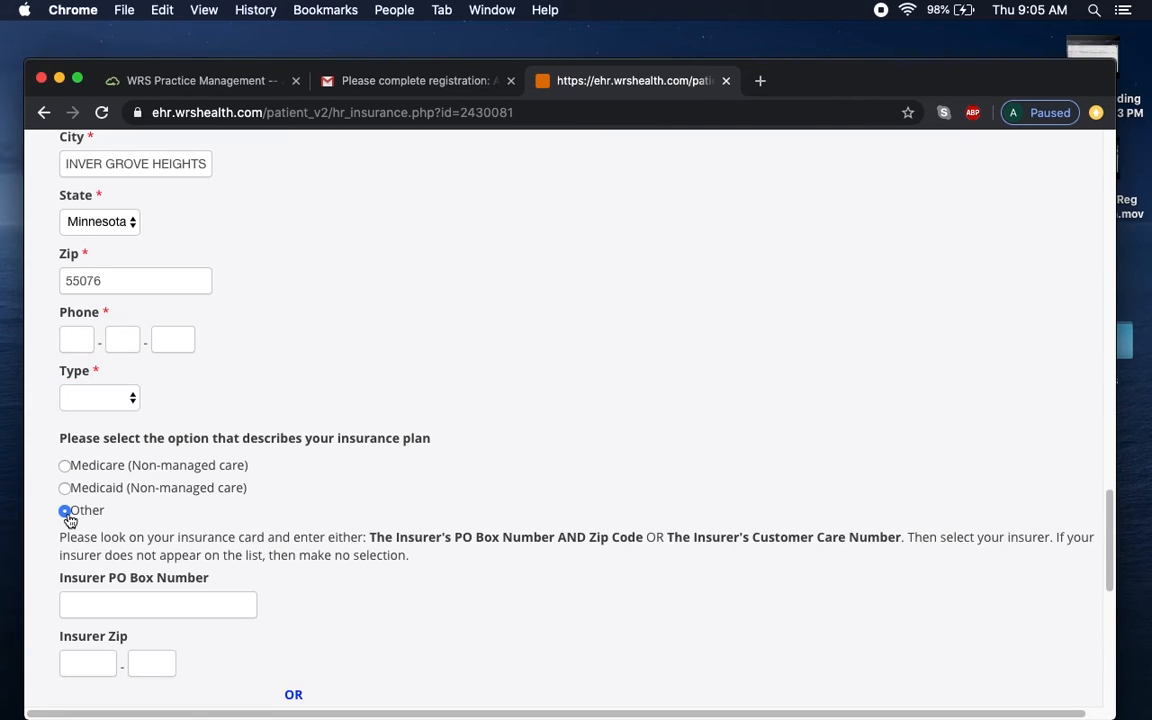
pyautogui.moveTo(1110, 540); pyautogui.dragTo(1112, 600)
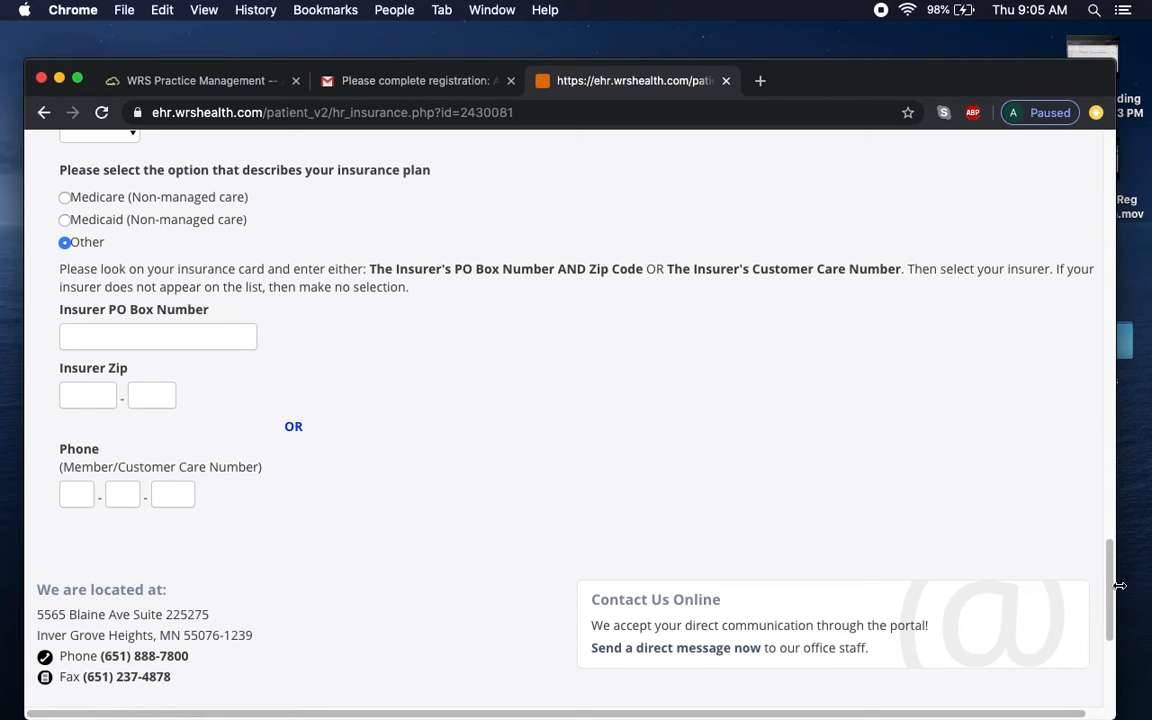
pyautogui.moveTo(1112, 592); pyautogui.dragTo(1108, 236)
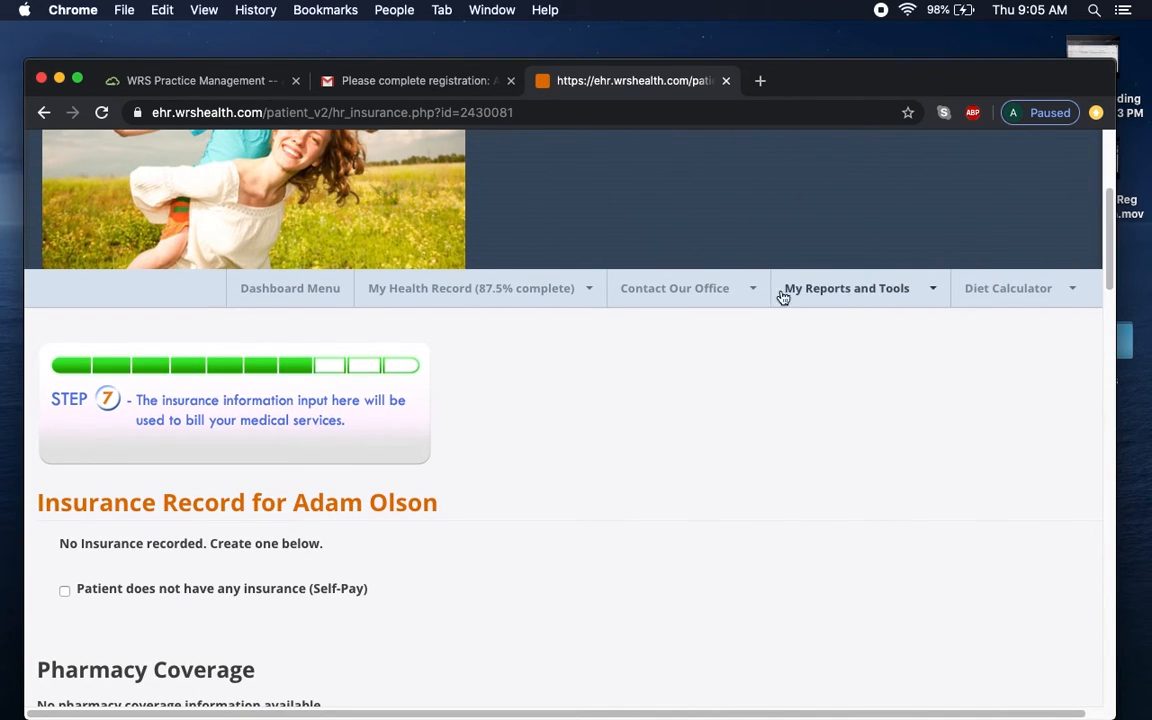
# Show the My Health Record sections with each one's completion percentage.
pyautogui.click(470, 295)
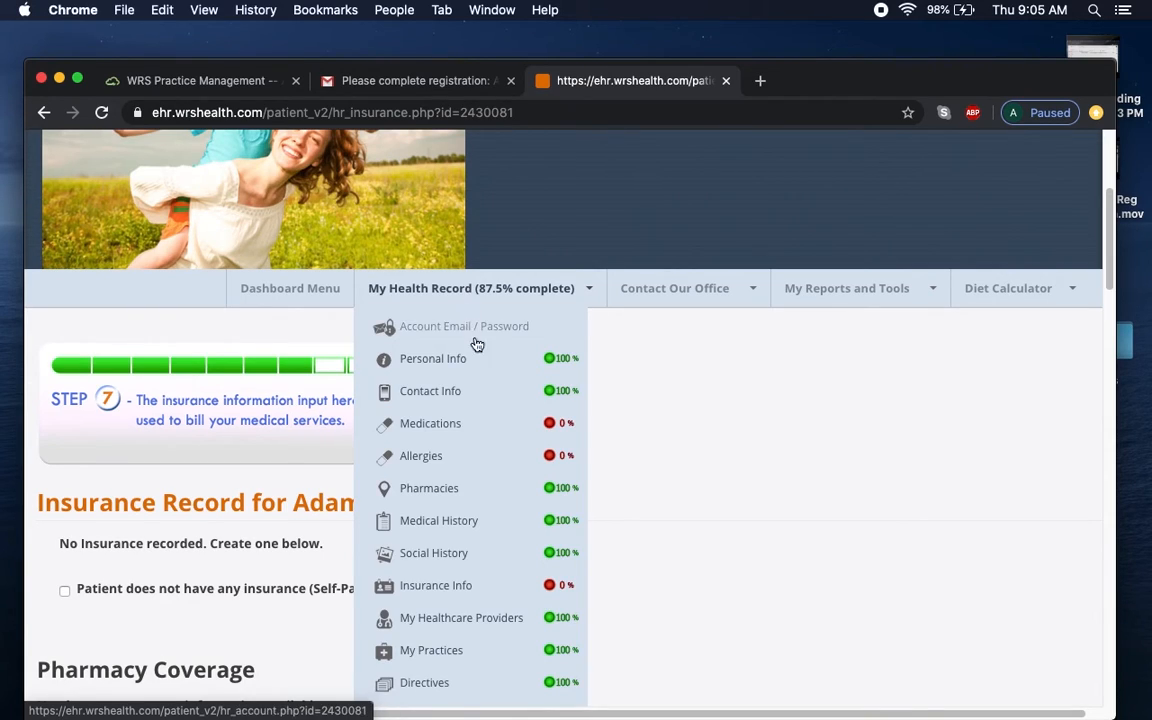
# Search Minnesota providers by the doctor's last name and add the Inver Grove Heights otolaryngologist.
pyautogui.click(496, 625)
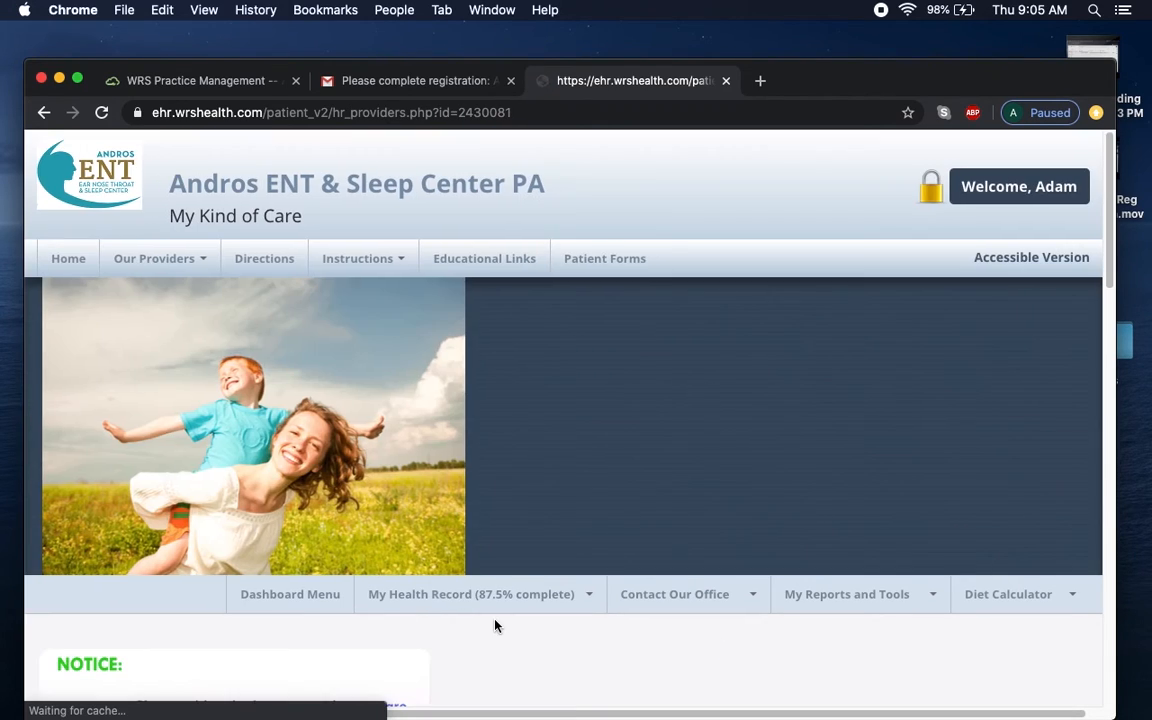
pyautogui.moveTo(1110, 277); pyautogui.dragTo(1121, 480)
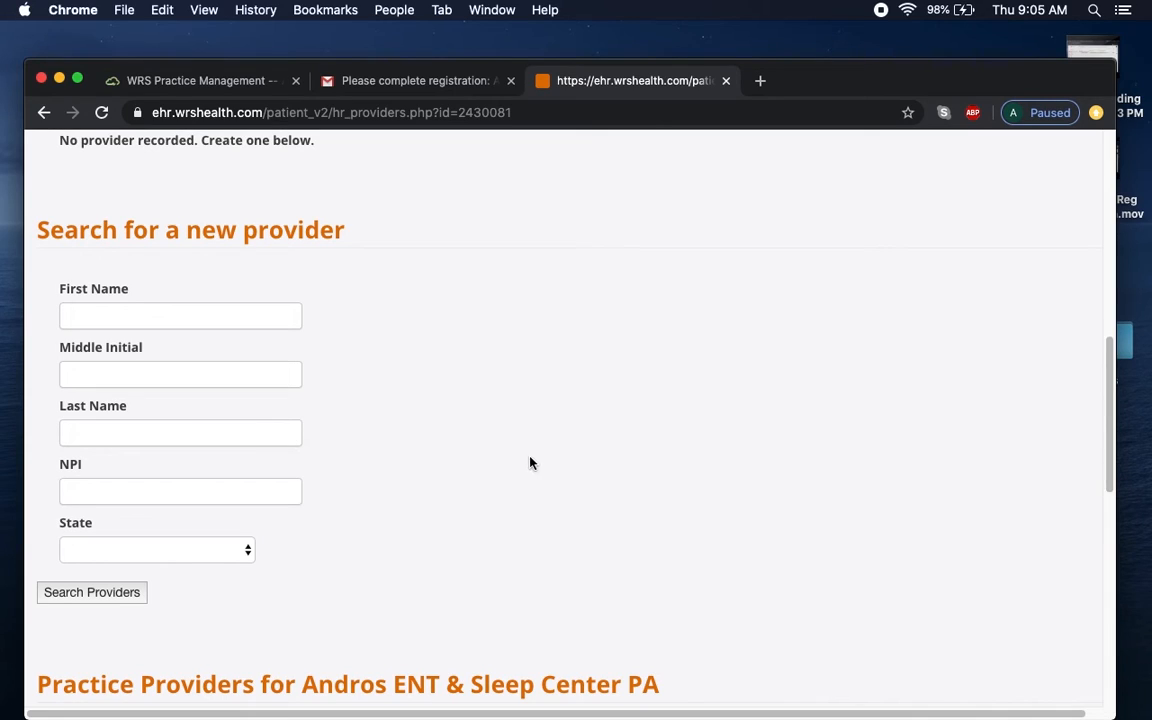
pyautogui.click(212, 434)
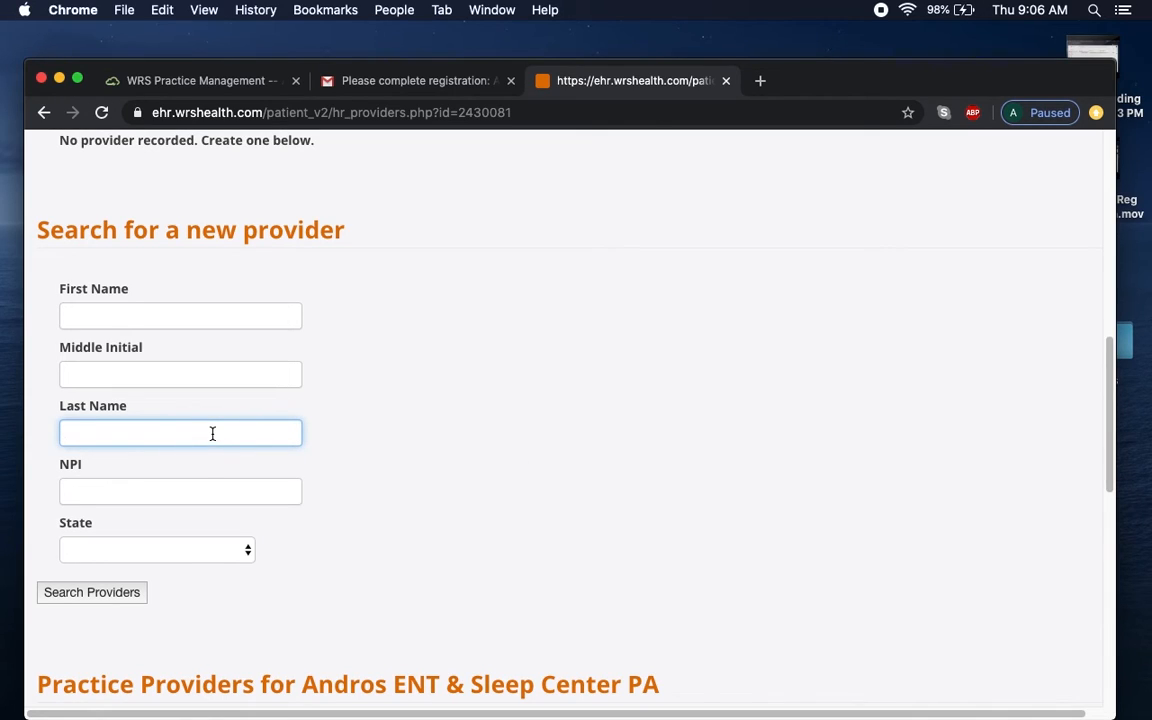
pyautogui.write('rosario')
pyautogui.click(199, 556)
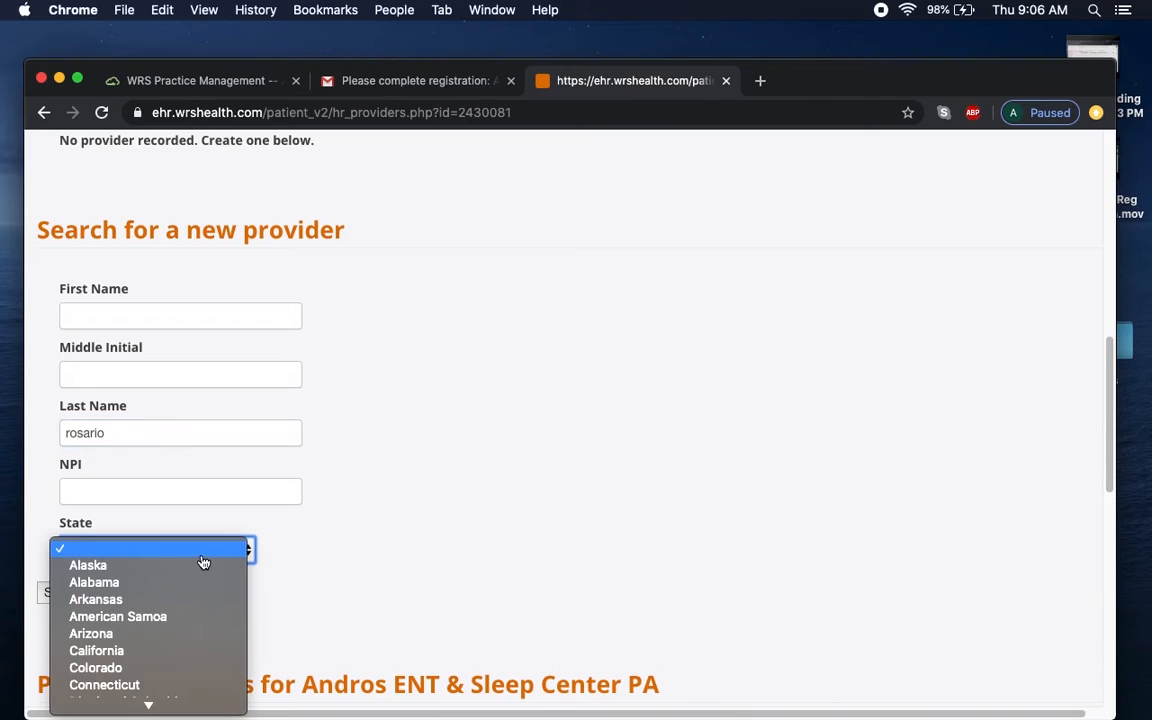
pyautogui.moveTo(185, 706)
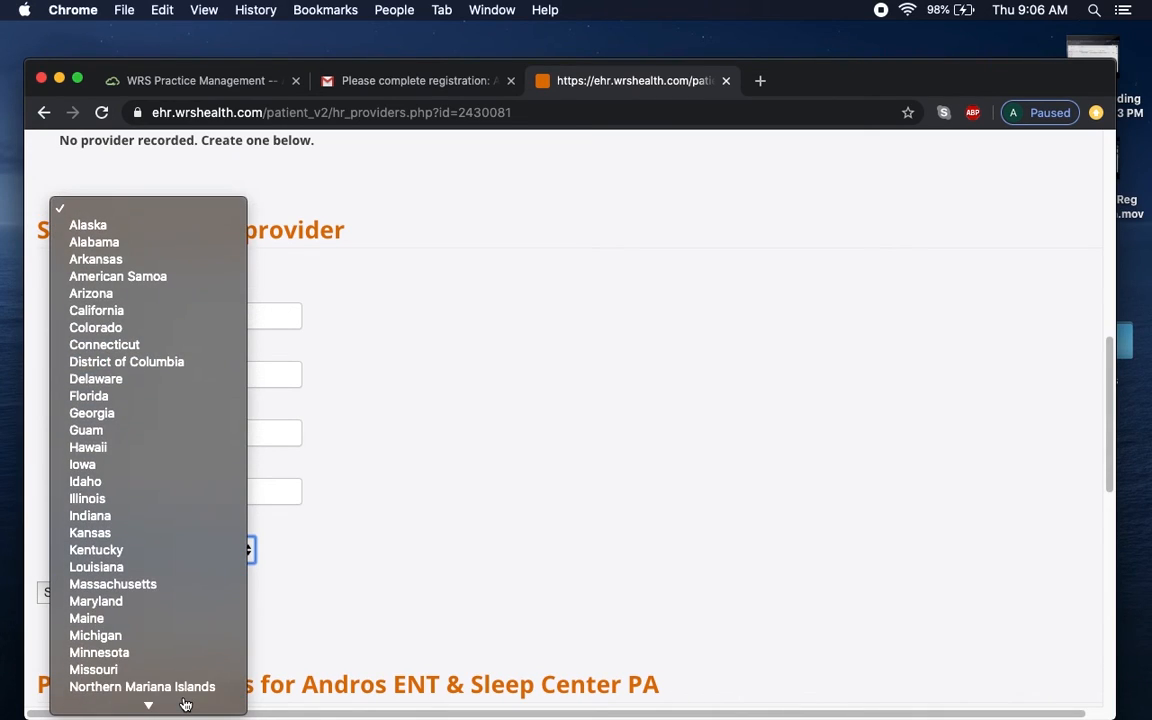
pyautogui.click(172, 556)
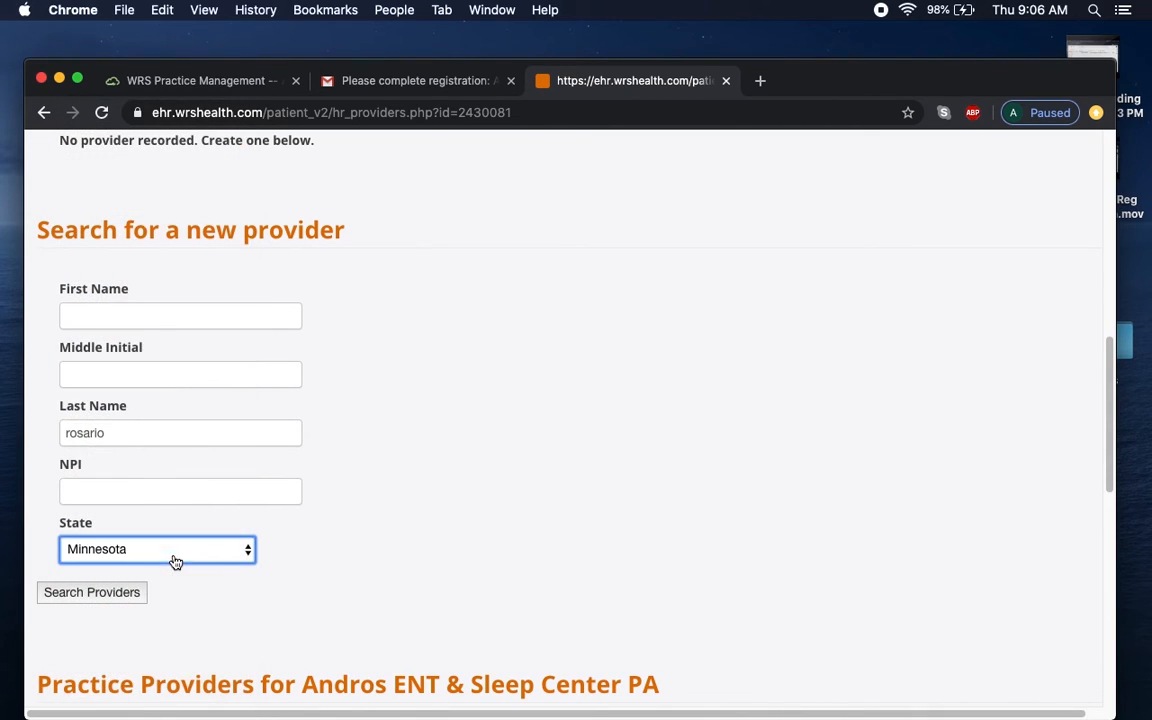
pyautogui.click(91, 597)
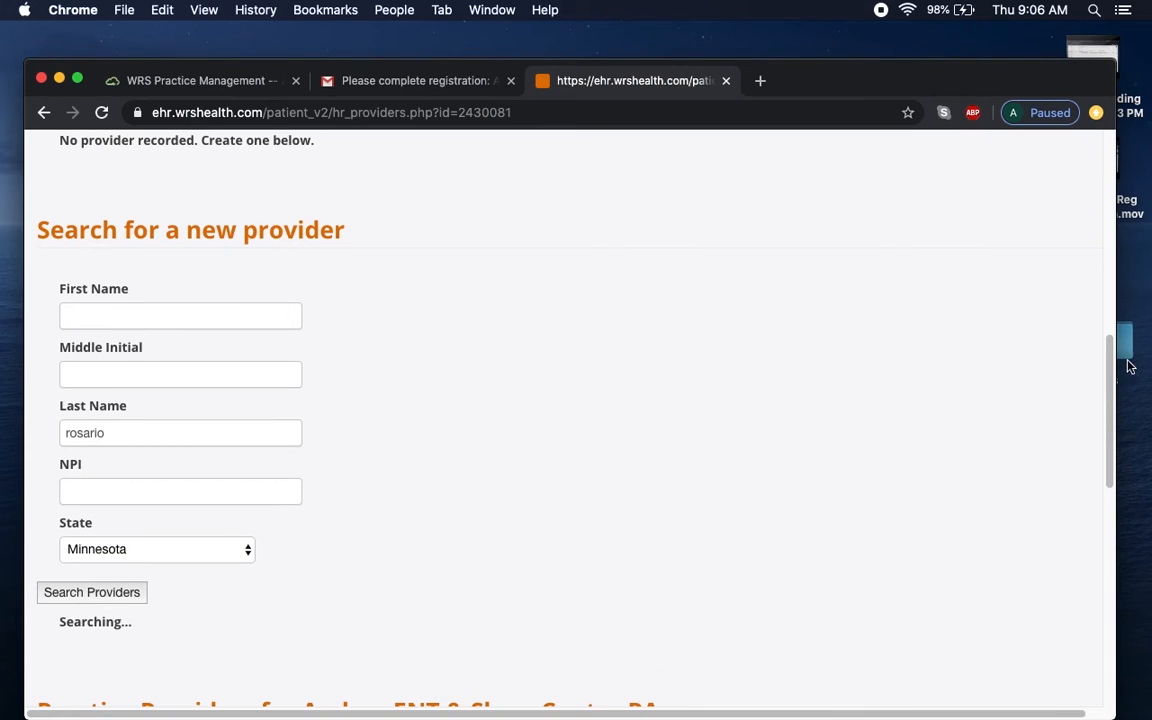
pyautogui.moveTo(1113, 394); pyautogui.dragTo(1112, 468)
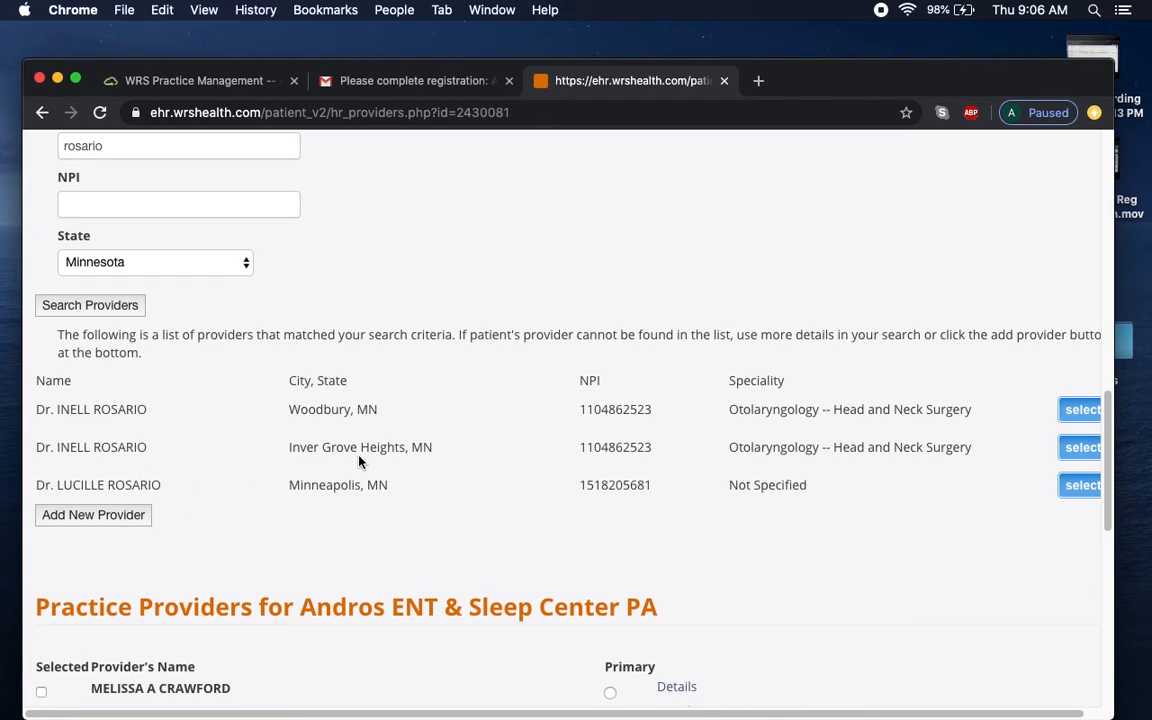
pyautogui.click(1066, 455)
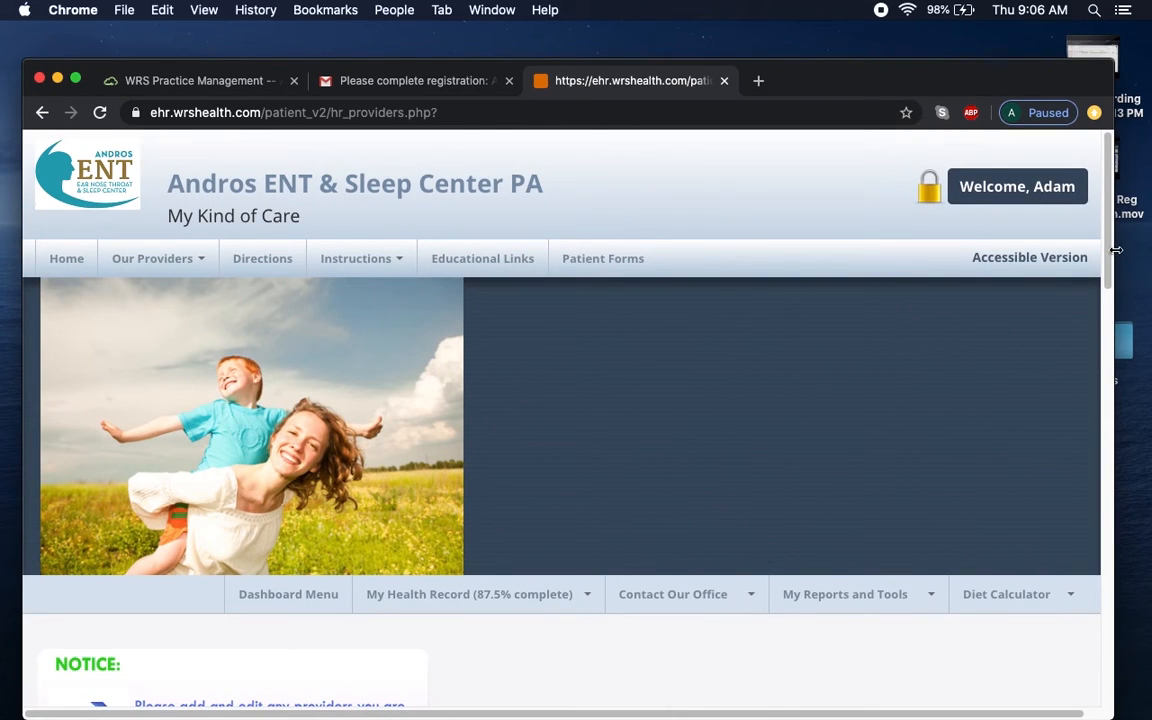
# Mark the newly added ENT surgeon as the patient's Primary provider.
pyautogui.scroll(-5, 1100, 390)
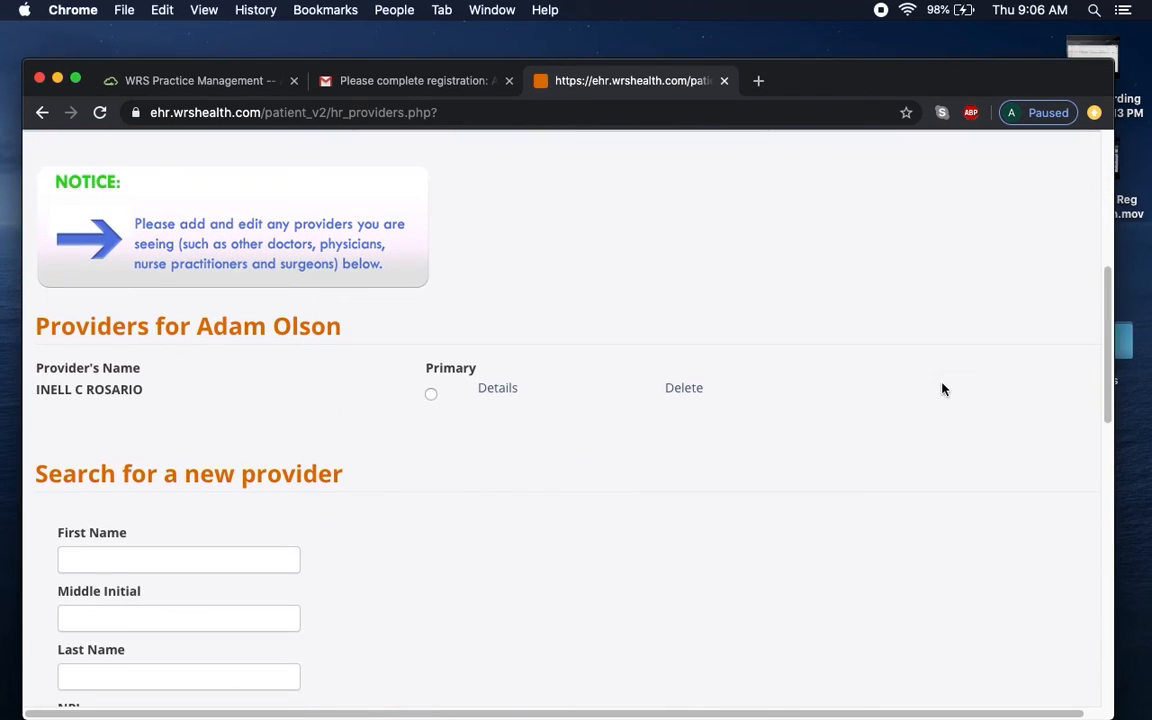
pyautogui.click(431, 396)
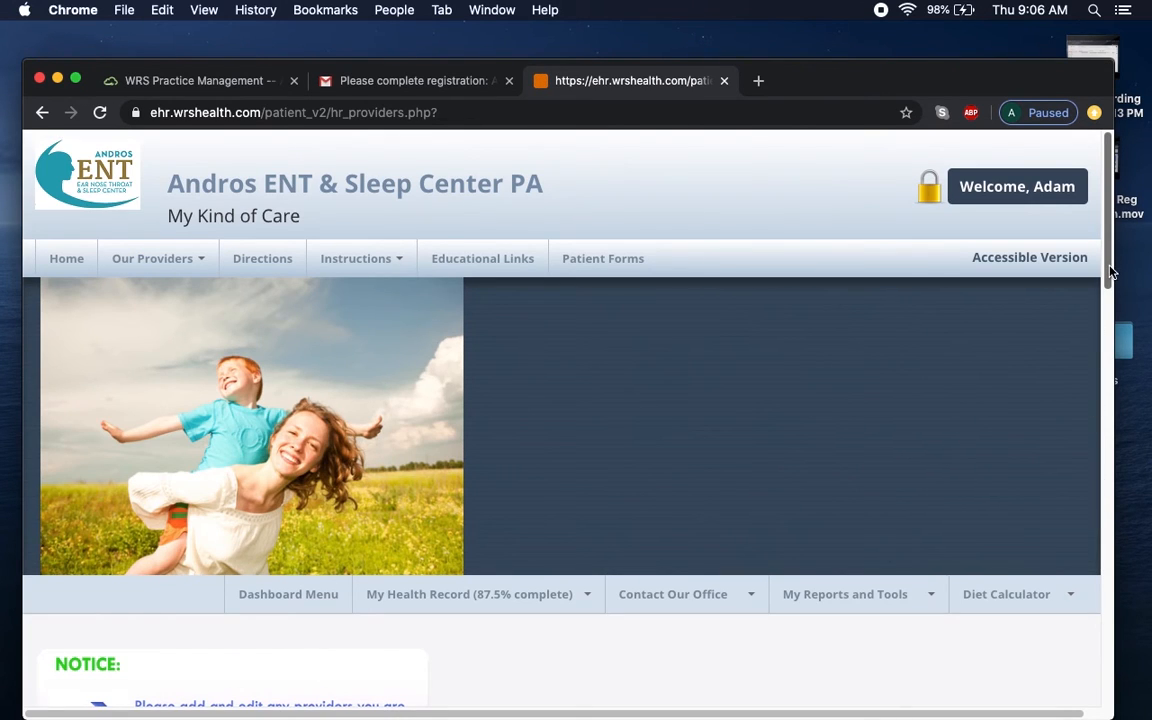
pyautogui.scroll(-5, 1105, 410)
pyautogui.moveTo(1113, 413); pyautogui.dragTo(1106, 550)
pyautogui.moveTo(1093, 640); pyautogui.dragTo(1093, 303)
pyautogui.moveTo(524, 480)
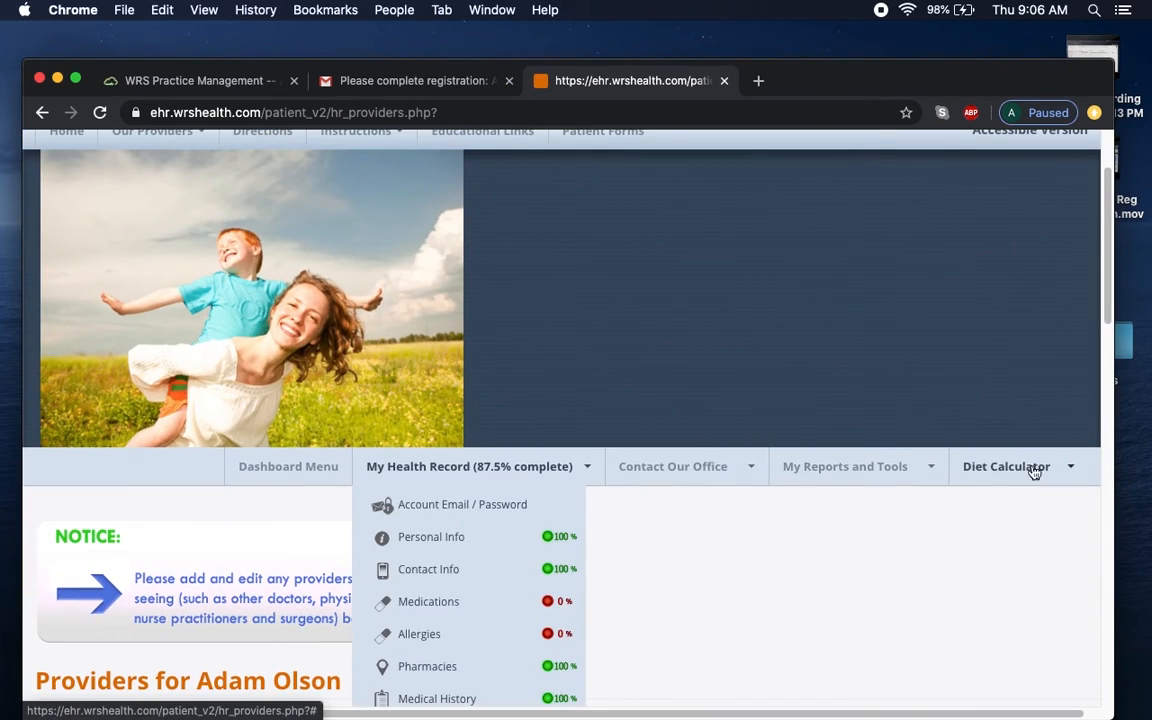
pyautogui.moveTo(1108, 305); pyautogui.dragTo(1113, 390)
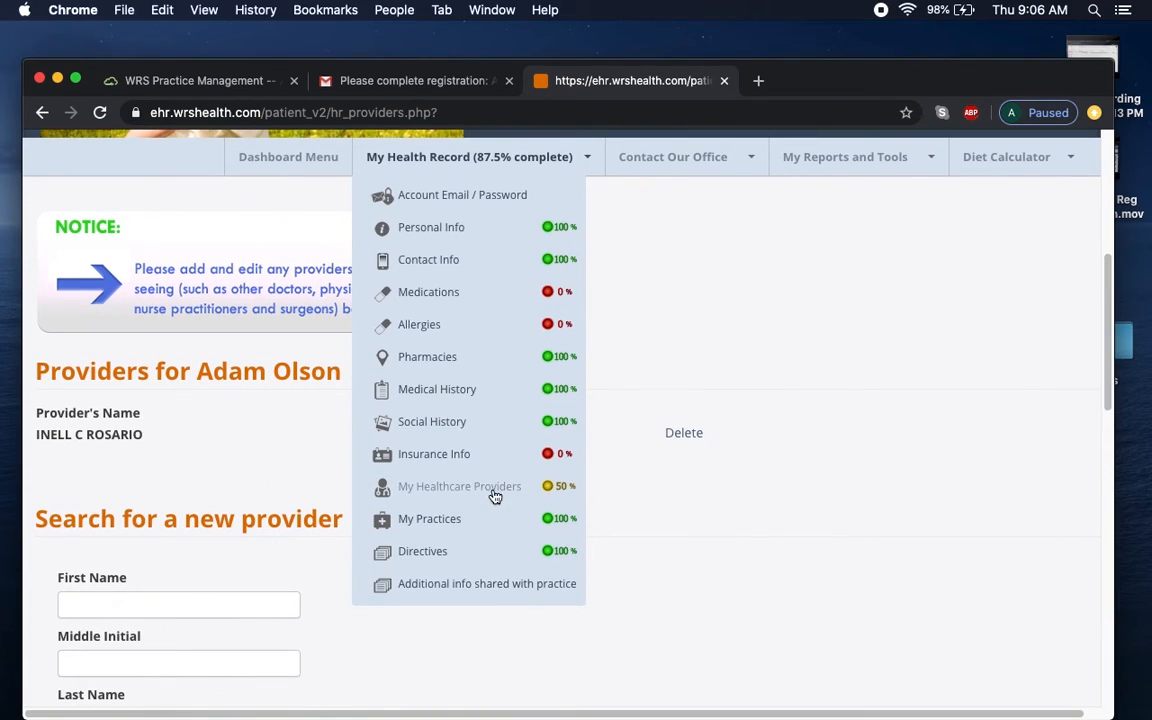
# View My Practices, listing Andros ENT & Sleep Center PA with notes shared.
pyautogui.click(447, 522)
pyautogui.moveTo(1106, 298)
pyautogui.mouseDown()
pyautogui.moveTo(1114, 462)
pyautogui.moveTo(1136, 553)
pyautogui.moveTo(1108, 365)
pyautogui.mouseUp()
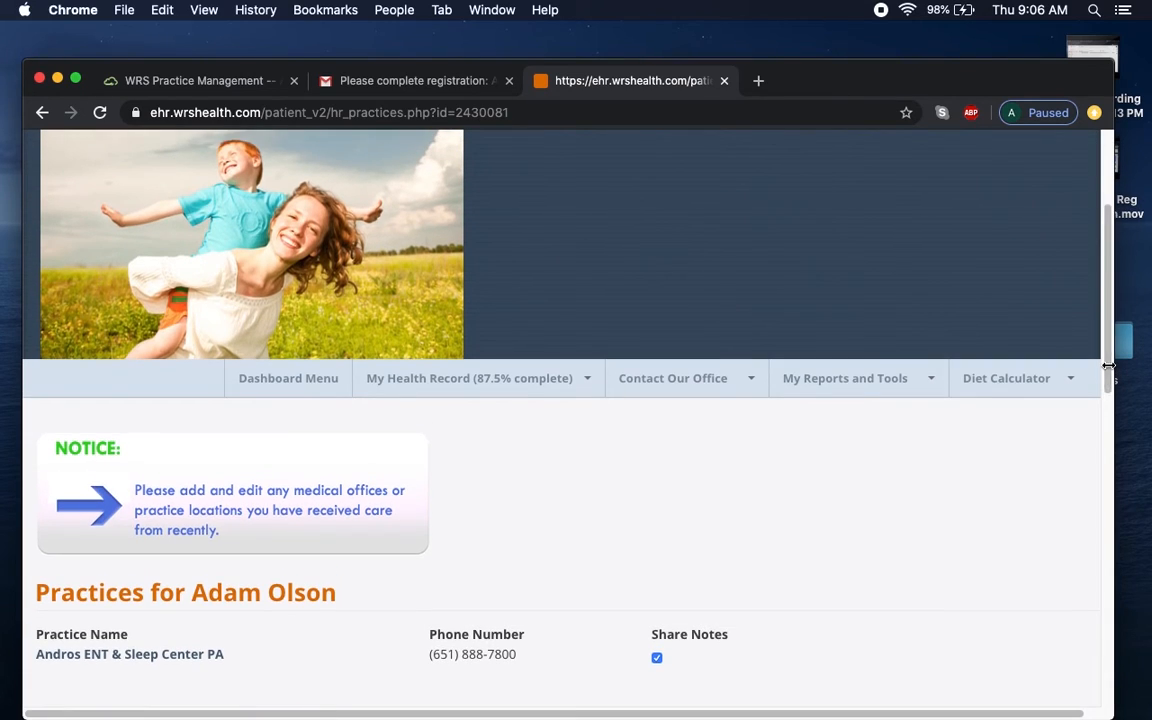
pyautogui.click(530, 390)
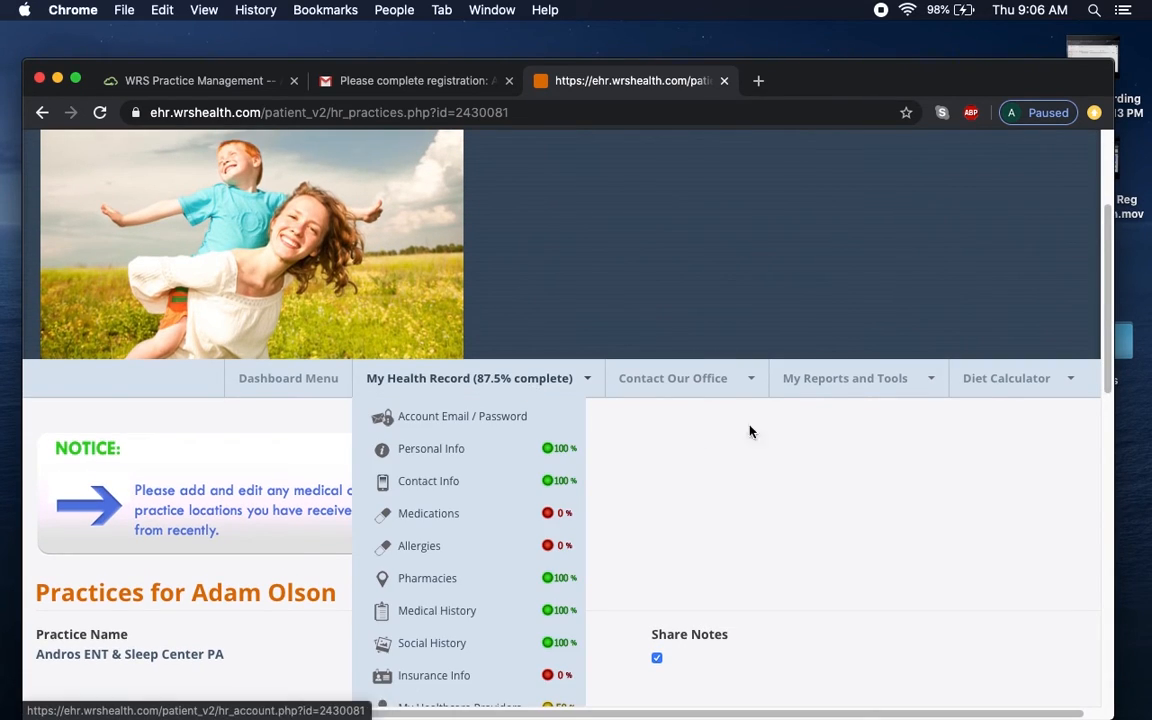
pyautogui.scroll(-3, 612, 449)
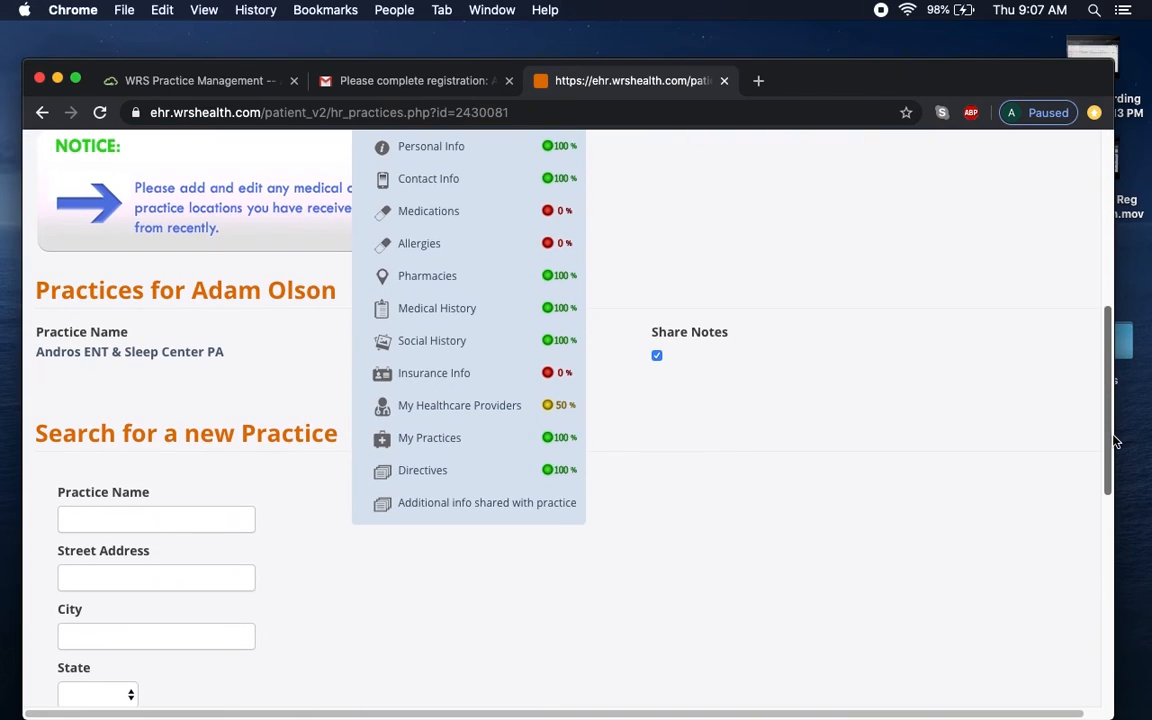
# Review the Consents/Directives page, opening and cancelling the Add Implantable device form.
pyautogui.click(445, 472)
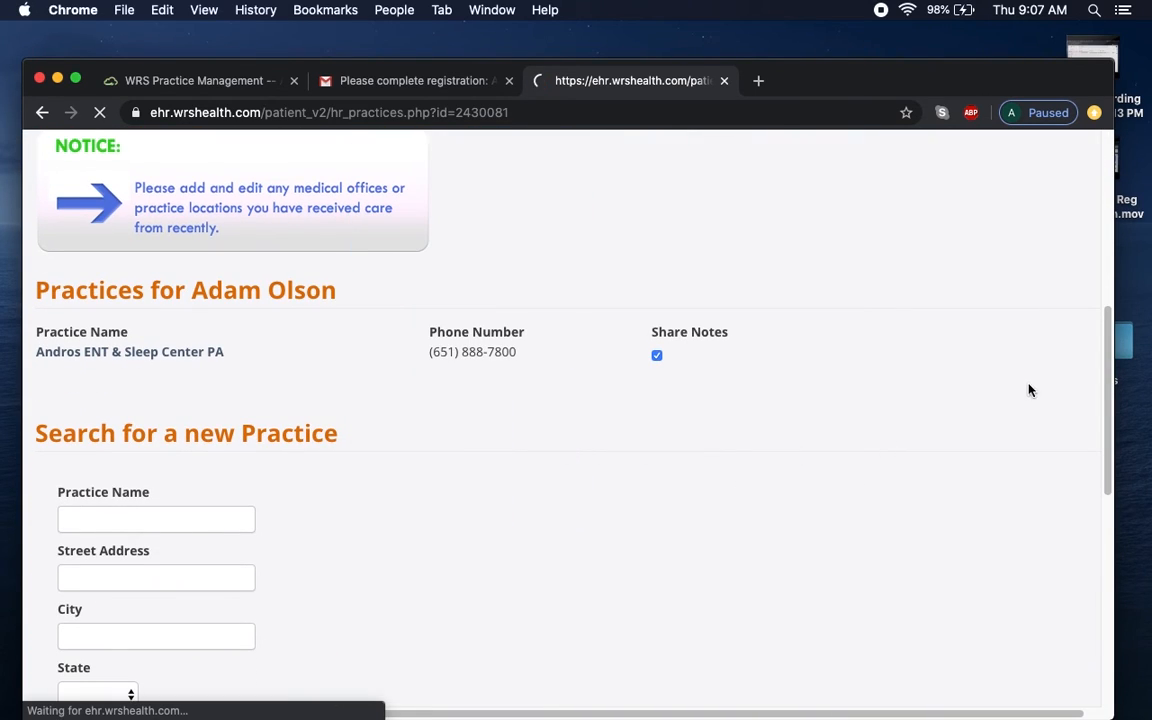
pyautogui.scroll(-10, 1078, 346)
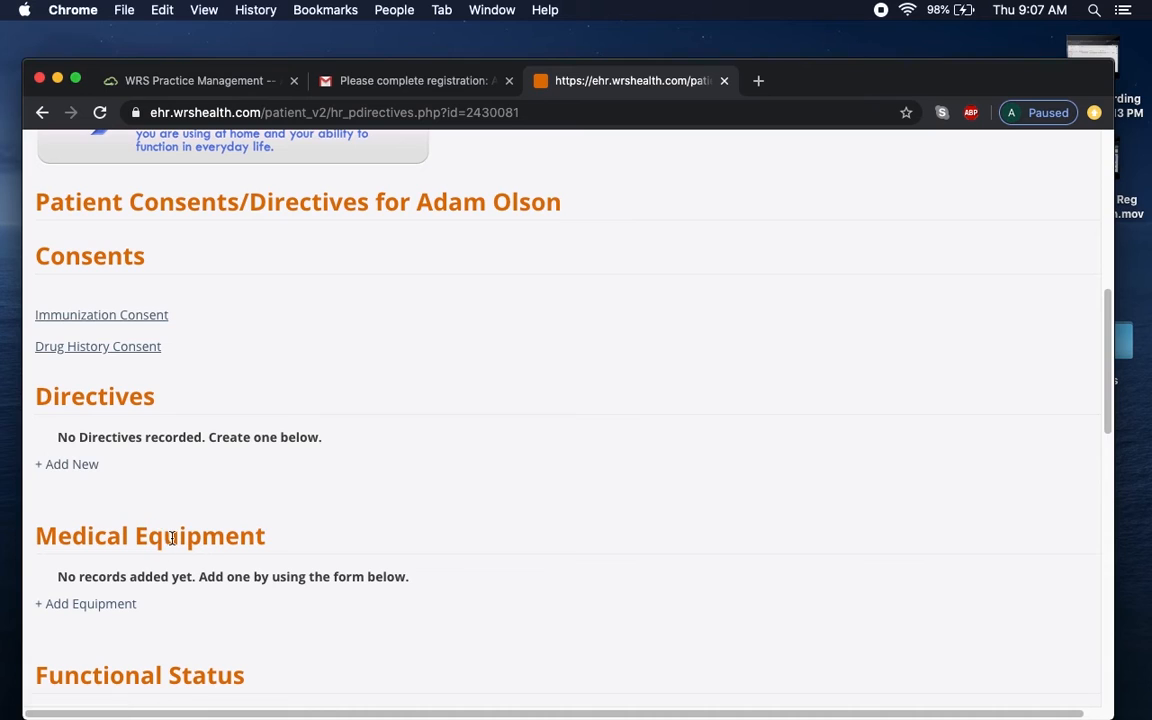
pyautogui.moveTo(1111, 334); pyautogui.dragTo(1132, 486)
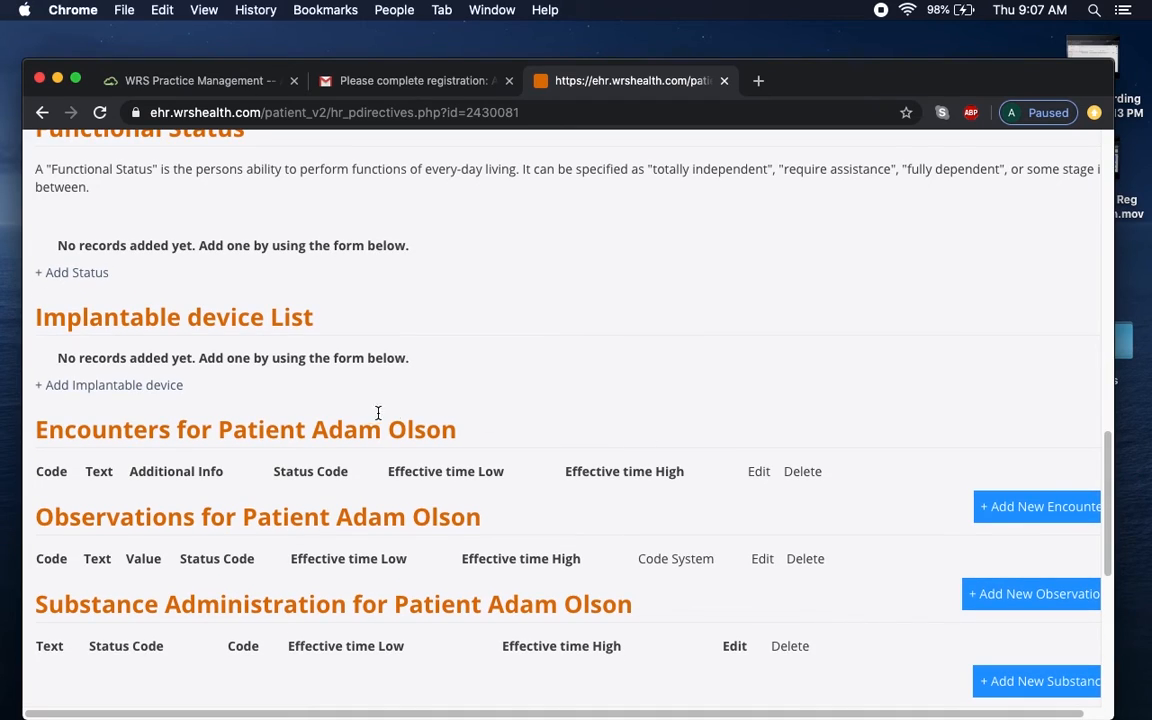
pyautogui.click(134, 394)
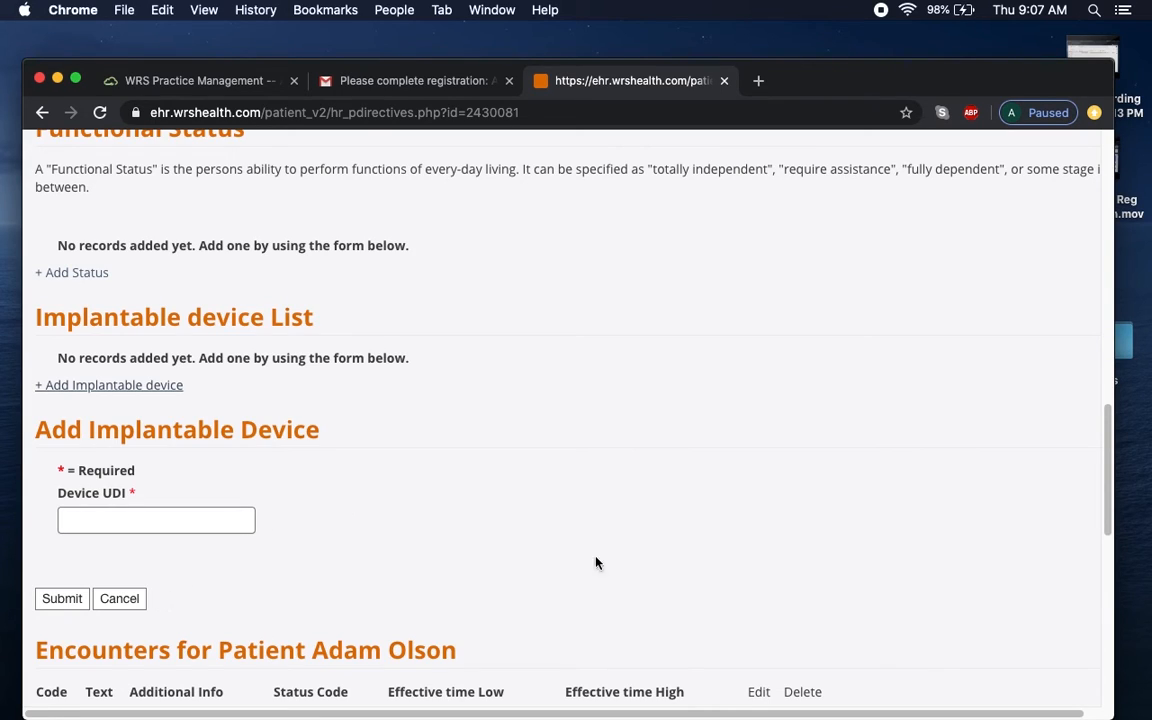
pyautogui.click(137, 598)
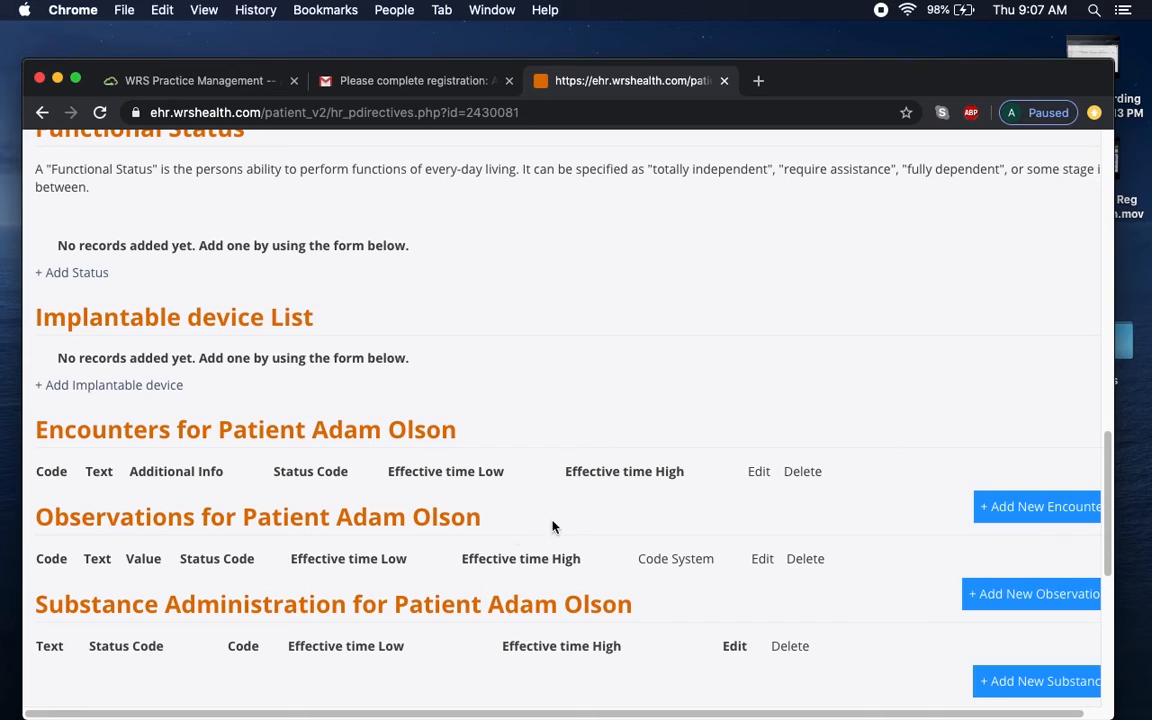
pyautogui.moveTo(1106, 500); pyautogui.dragTo(1103, 290)
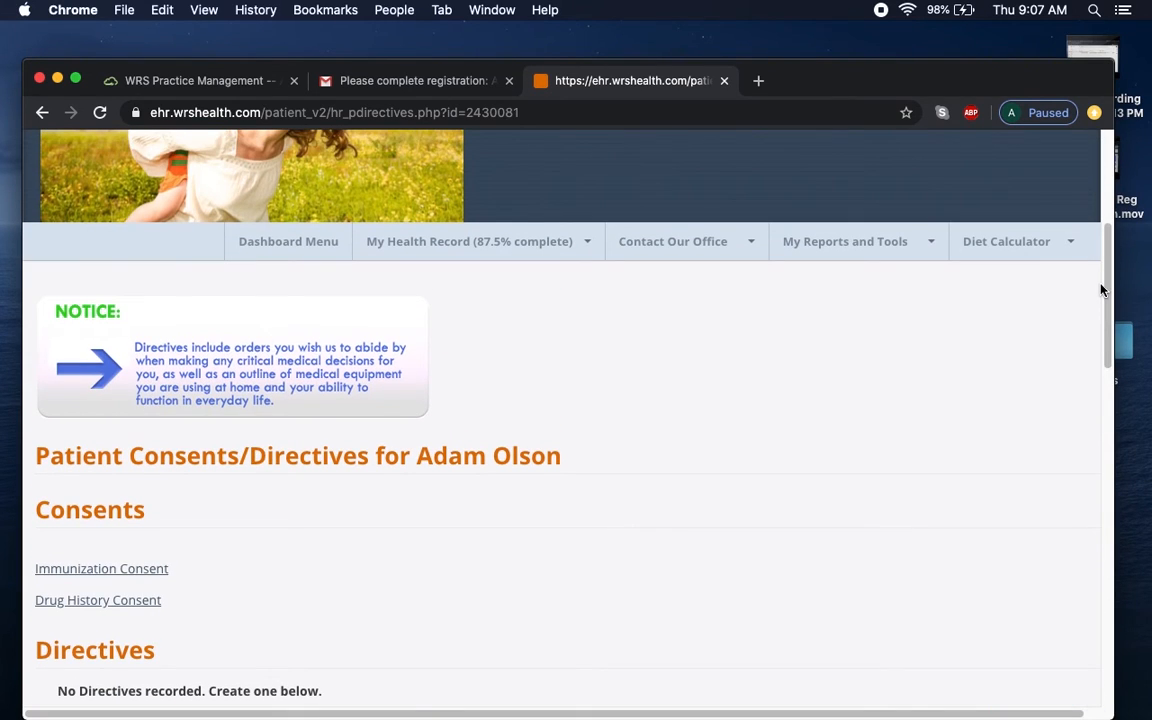
pyautogui.click(478, 248)
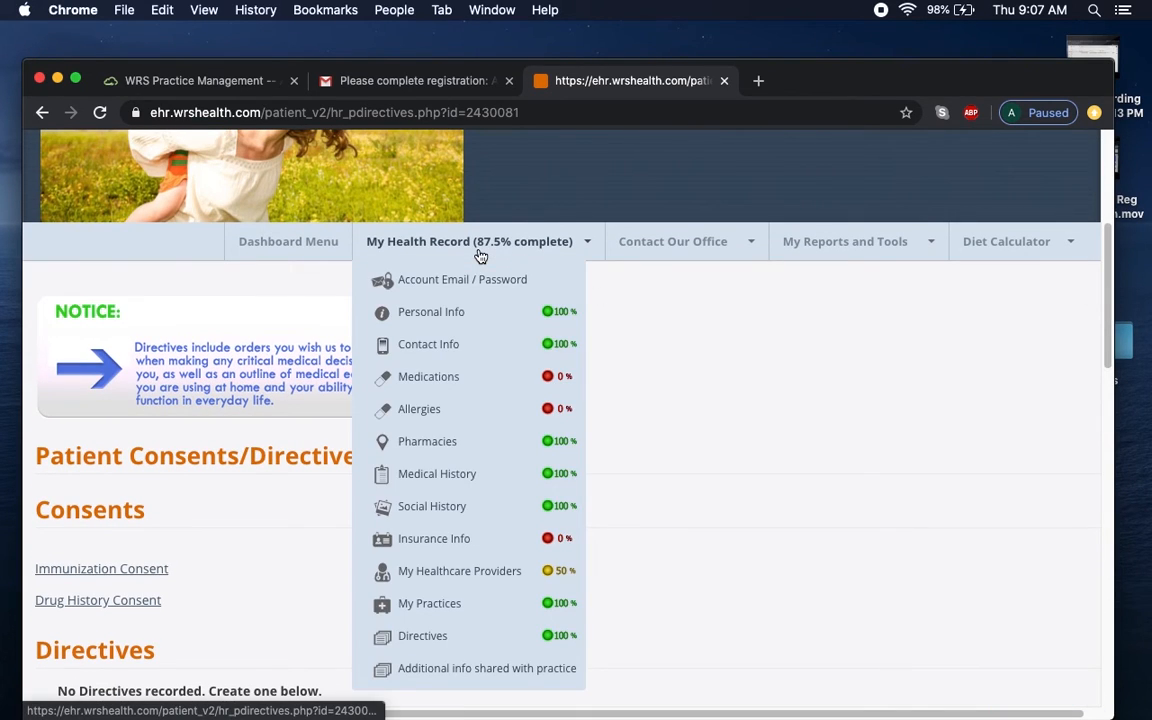
# Open Additional info shared with practice and begin a new shared-information entry.
pyautogui.click(514, 670)
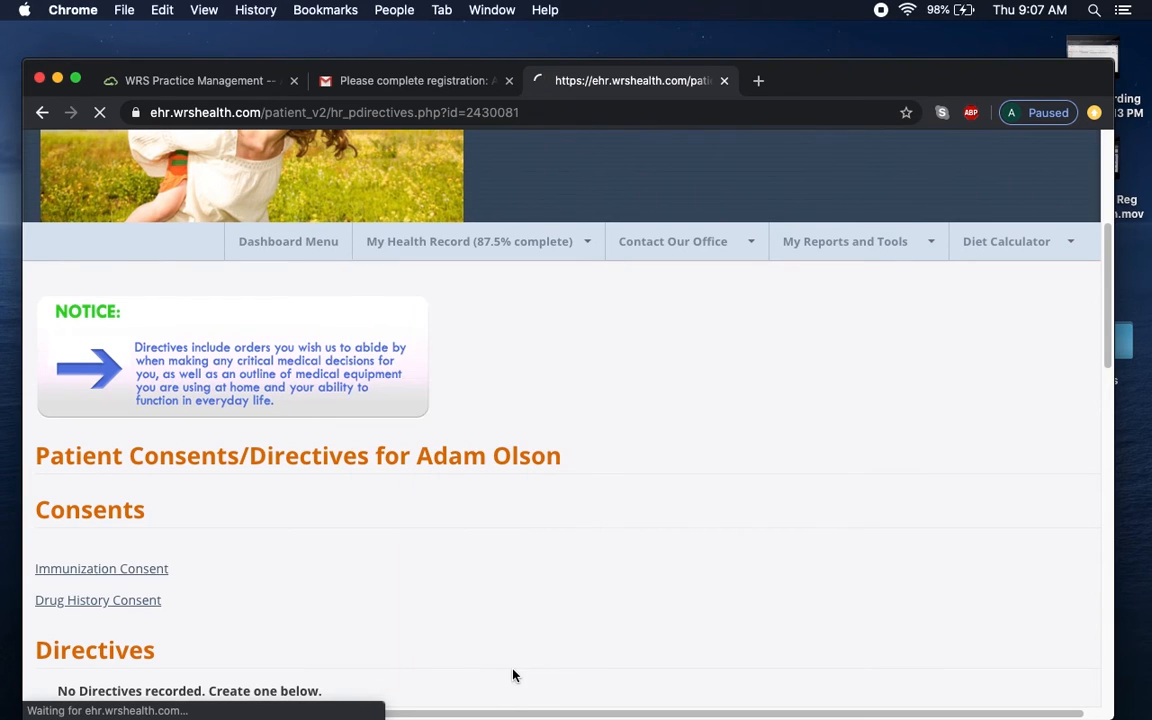
pyautogui.moveTo(1107, 405); pyautogui.dragTo(1107, 515)
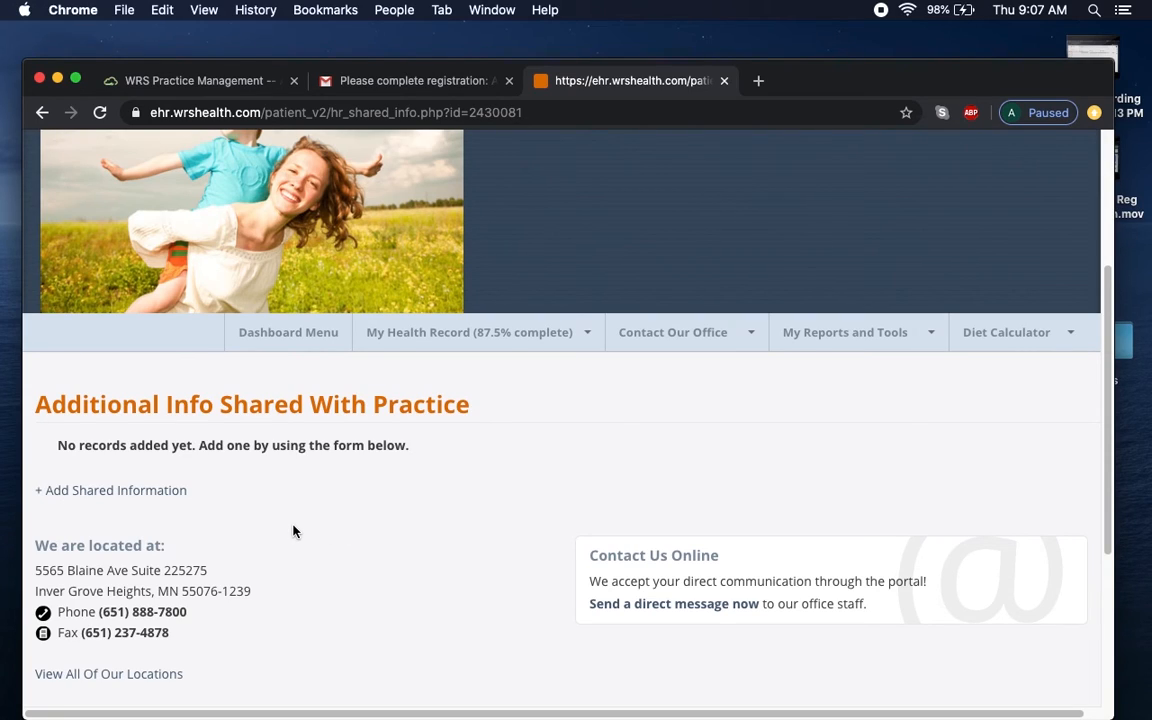
pyautogui.click(128, 491)
pyautogui.scroll(-5, 1087, 332)
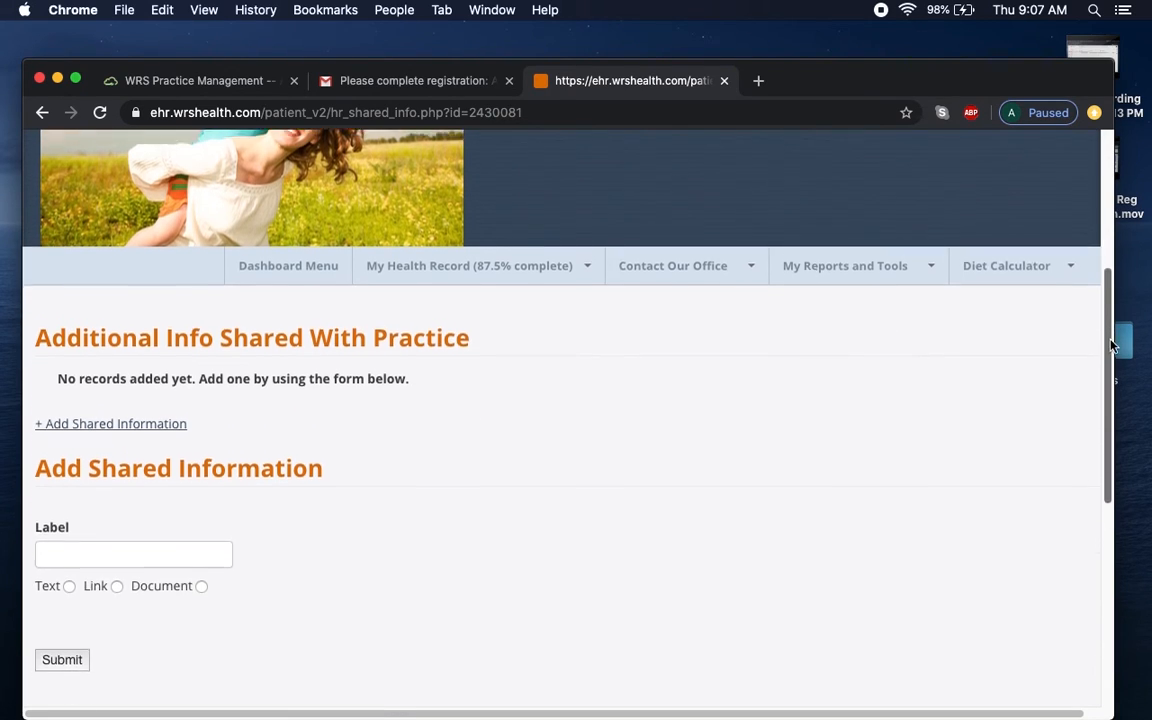
# Label the entry 'CT Scan of head', make it a Document, and attach no file.
pyautogui.click(174, 410)
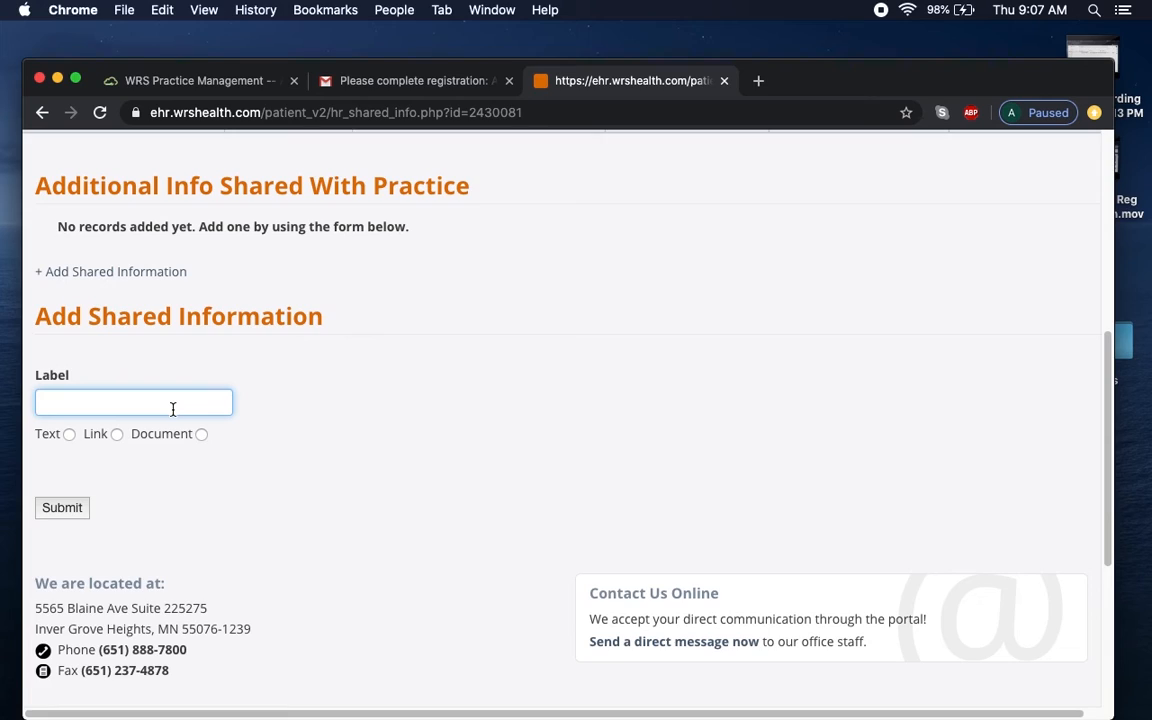
pyautogui.write('CT Scan of head')
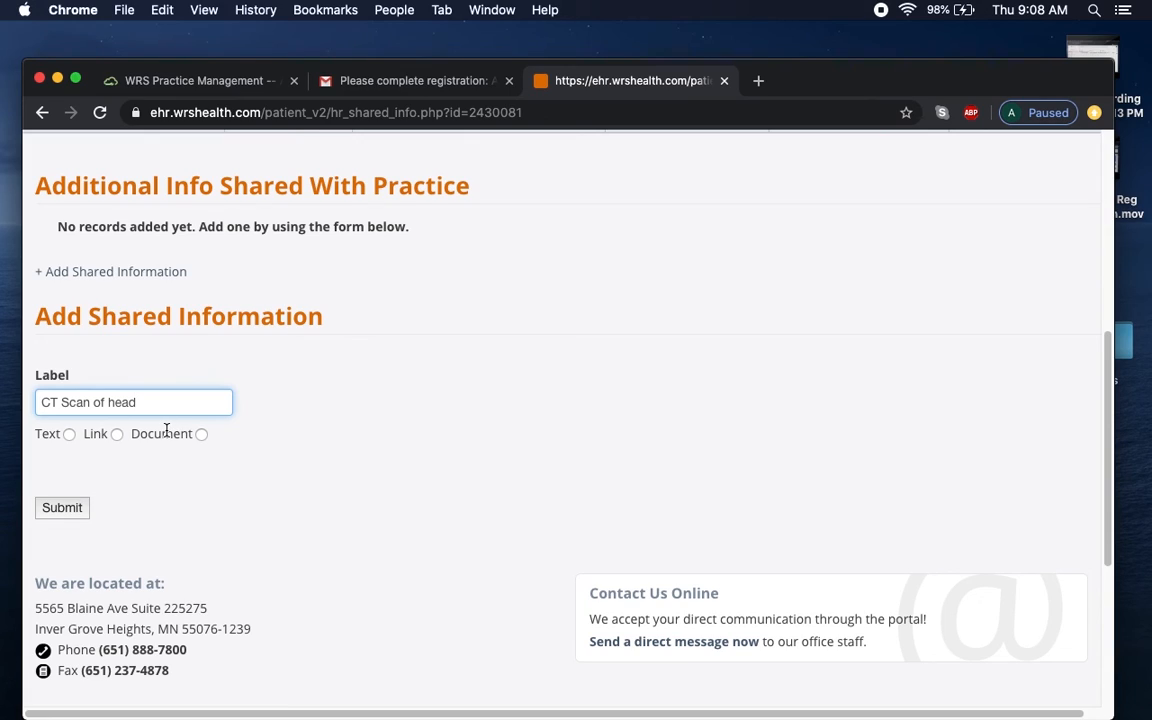
pyautogui.click(201, 434)
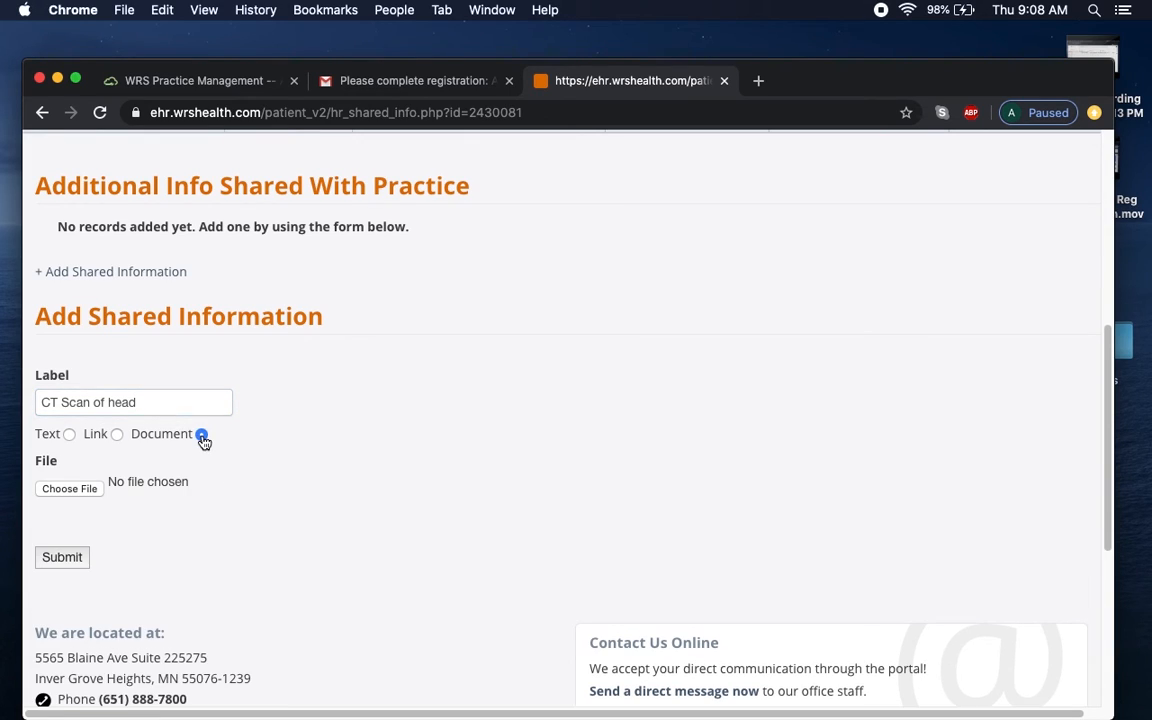
pyautogui.click(85, 490)
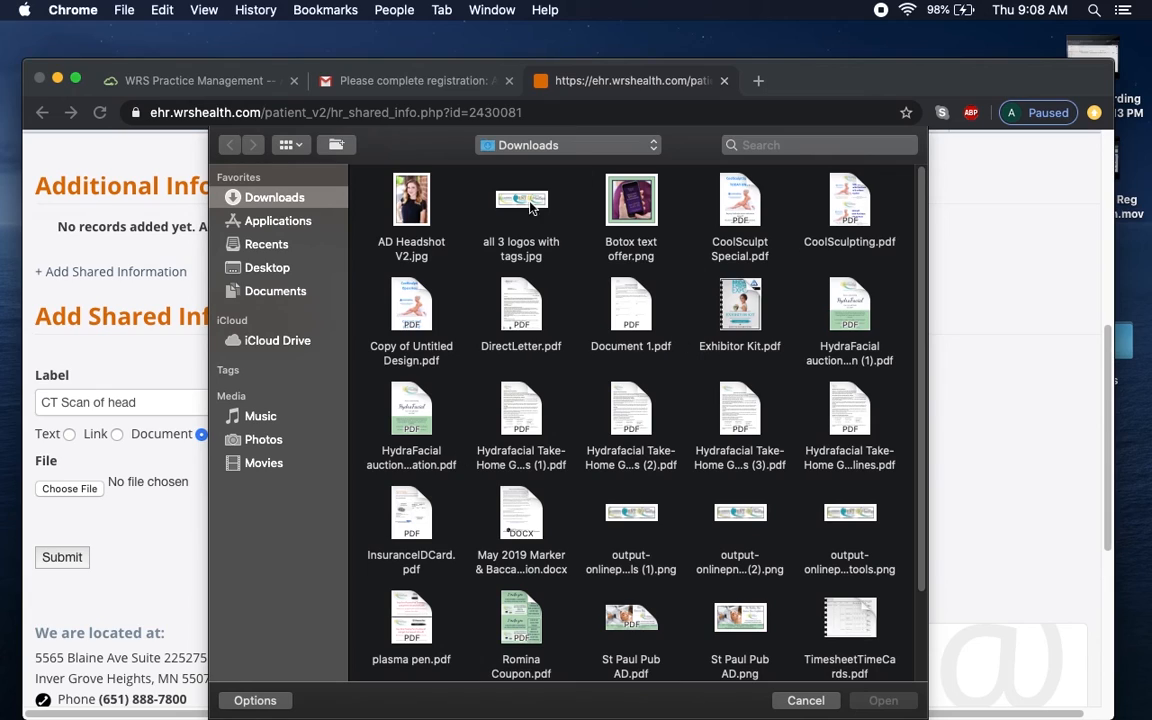
pyautogui.click(826, 702)
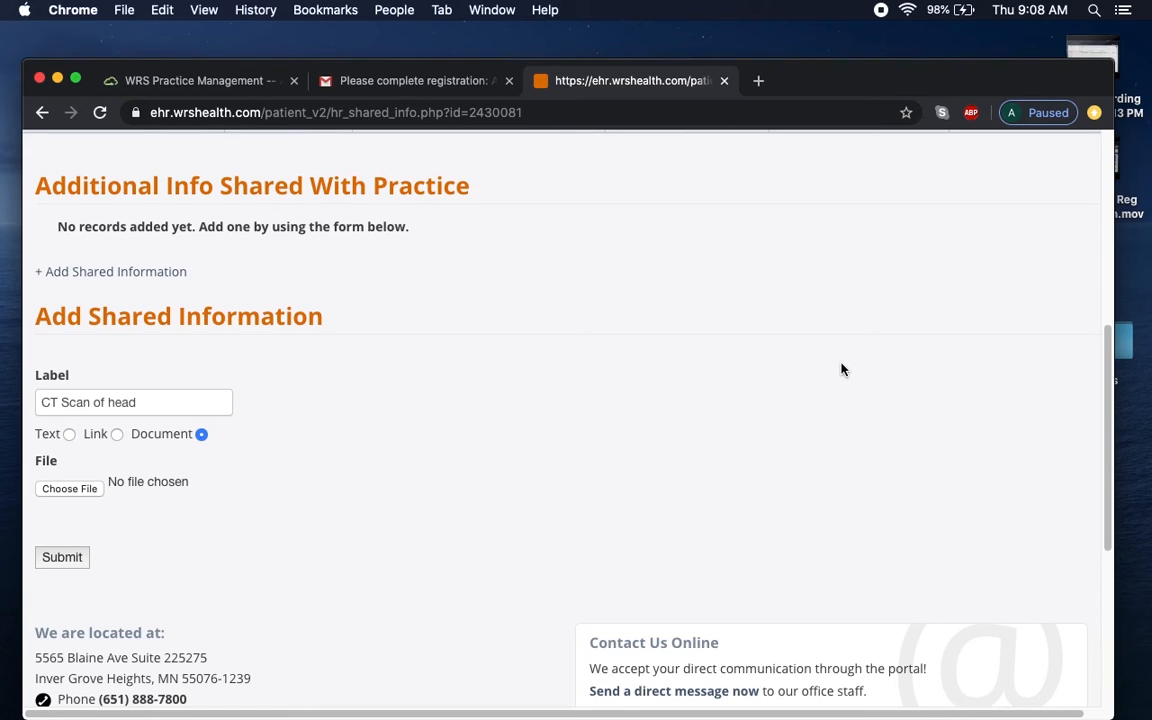
pyautogui.scroll(3, 357, 401)
pyautogui.scroll(-2, 437, 373)
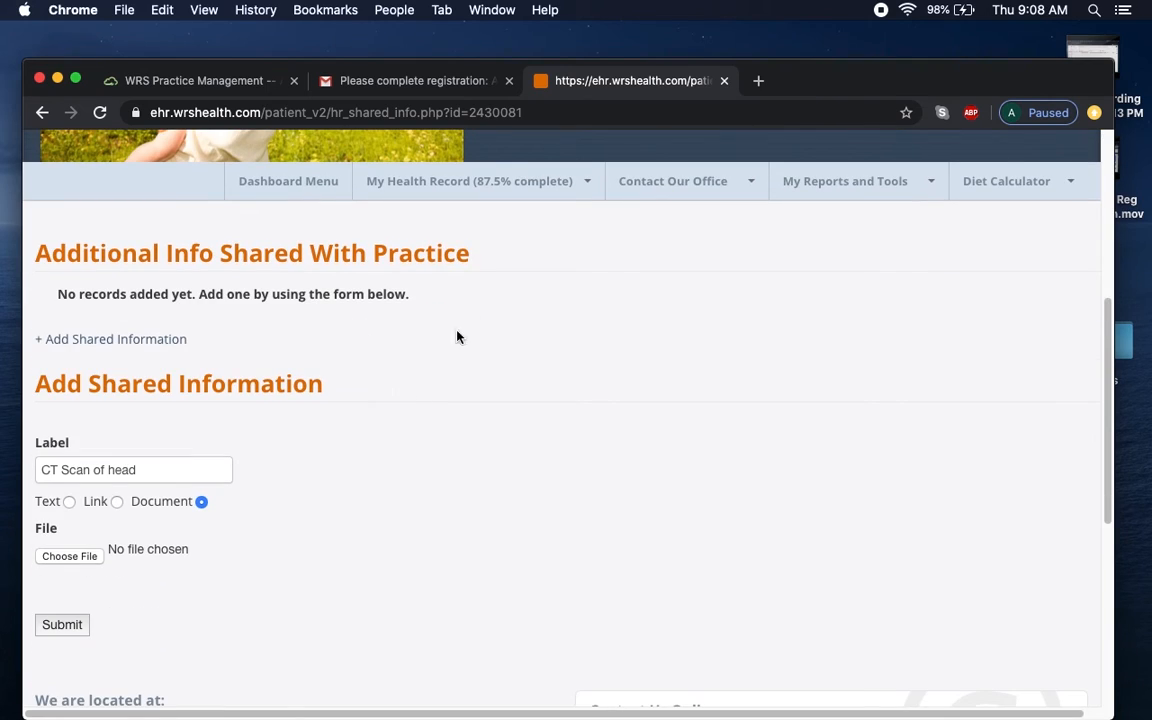
# Reload Additional info shared with practice, discarding the 'CT Scan of head' draft.
pyautogui.click(450, 180)
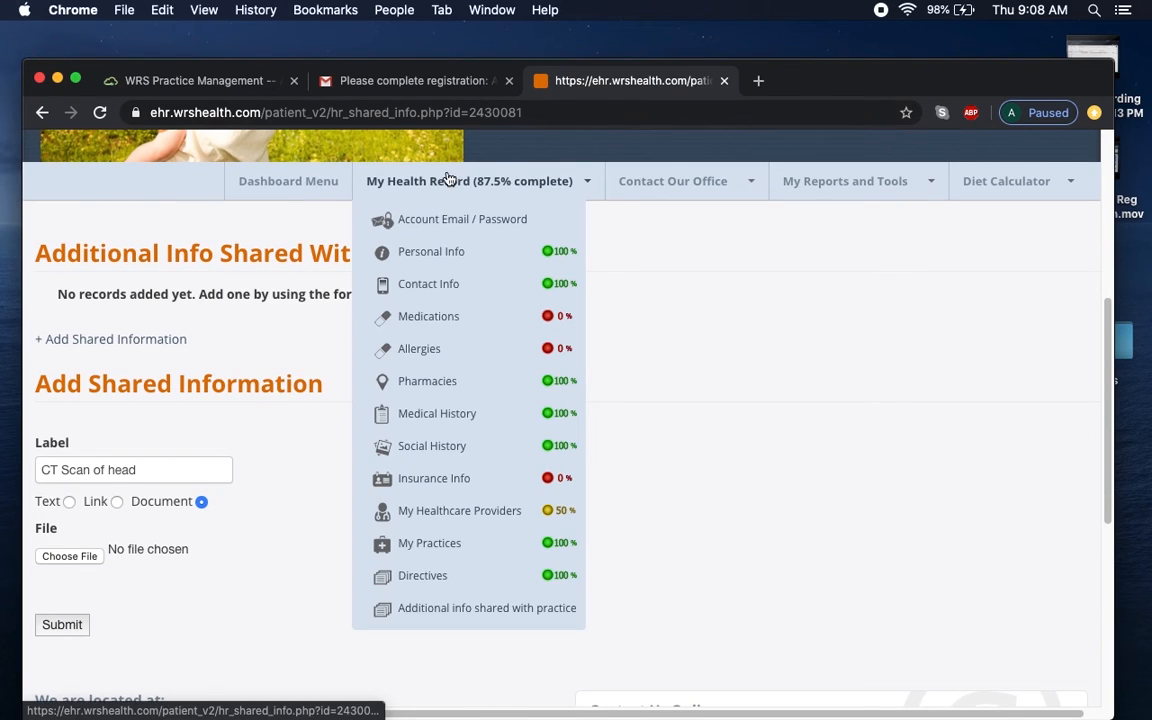
pyautogui.click(501, 617)
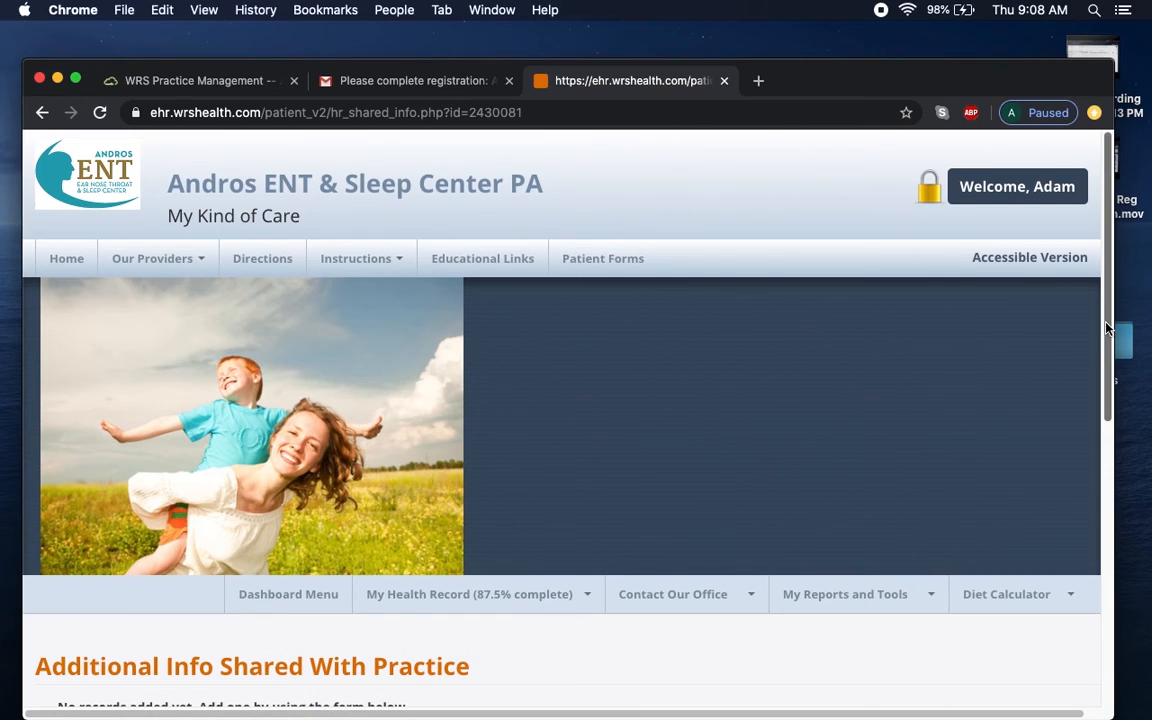
pyautogui.moveTo(1106, 327); pyautogui.dragTo(1111, 535)
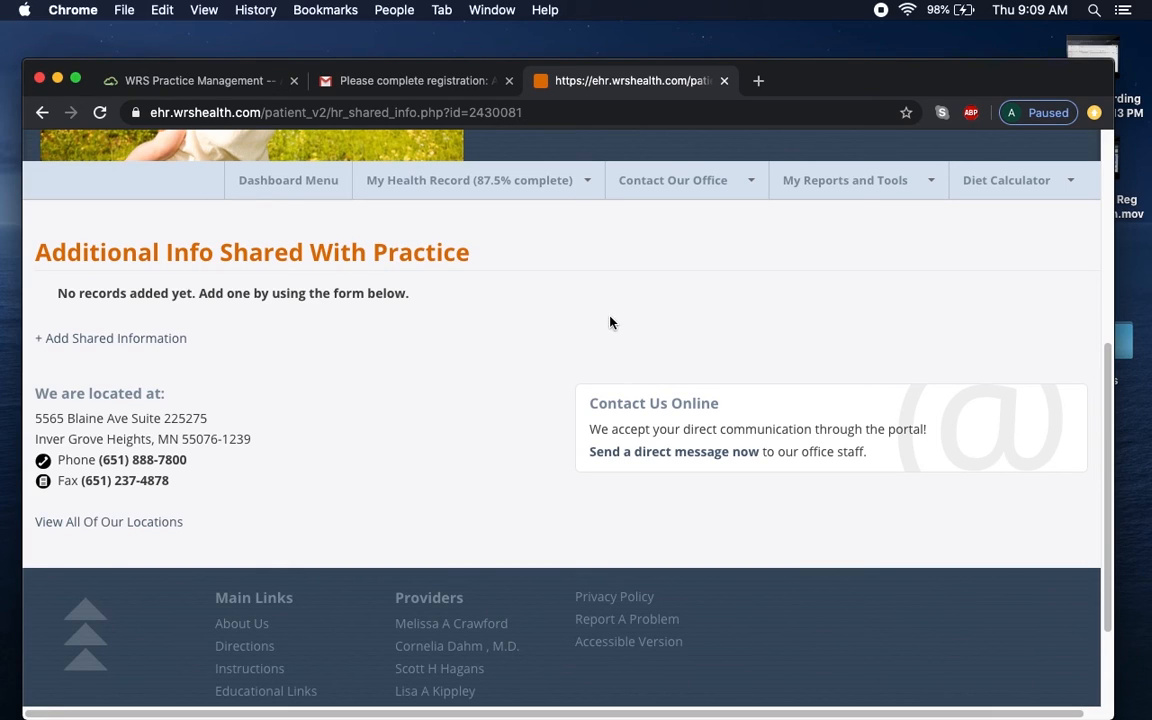
pyautogui.scroll(-1, 625, 333)
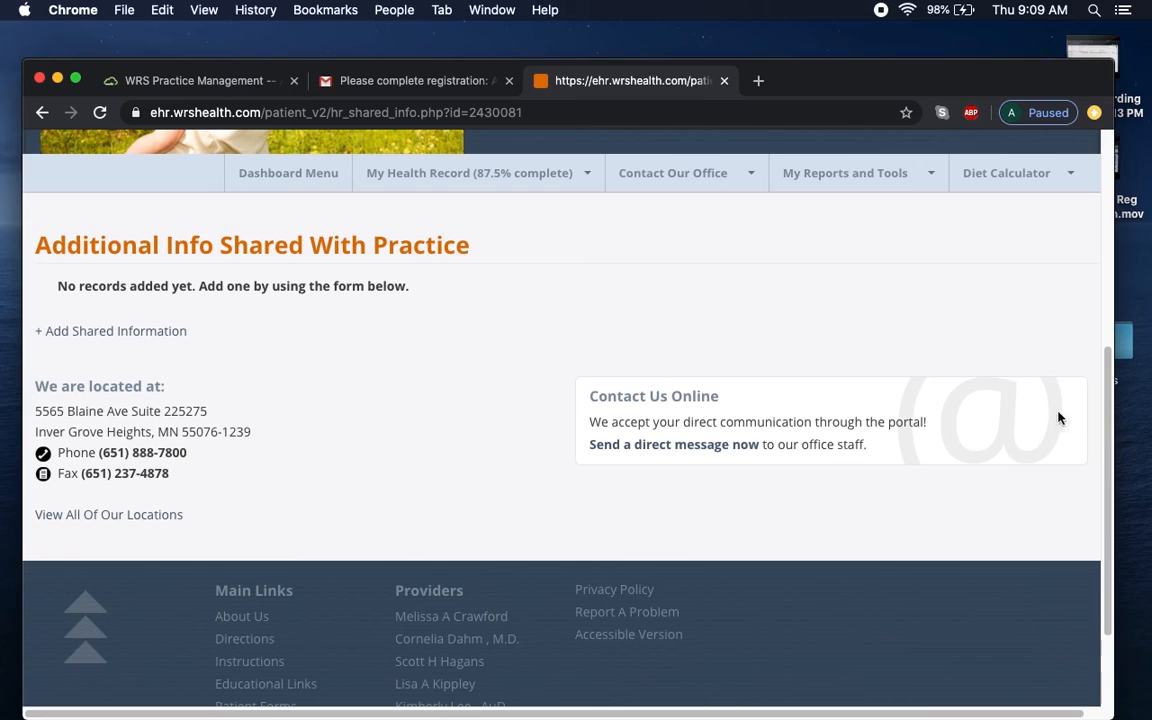
pyautogui.moveTo(1104, 435); pyautogui.dragTo(1117, 325)
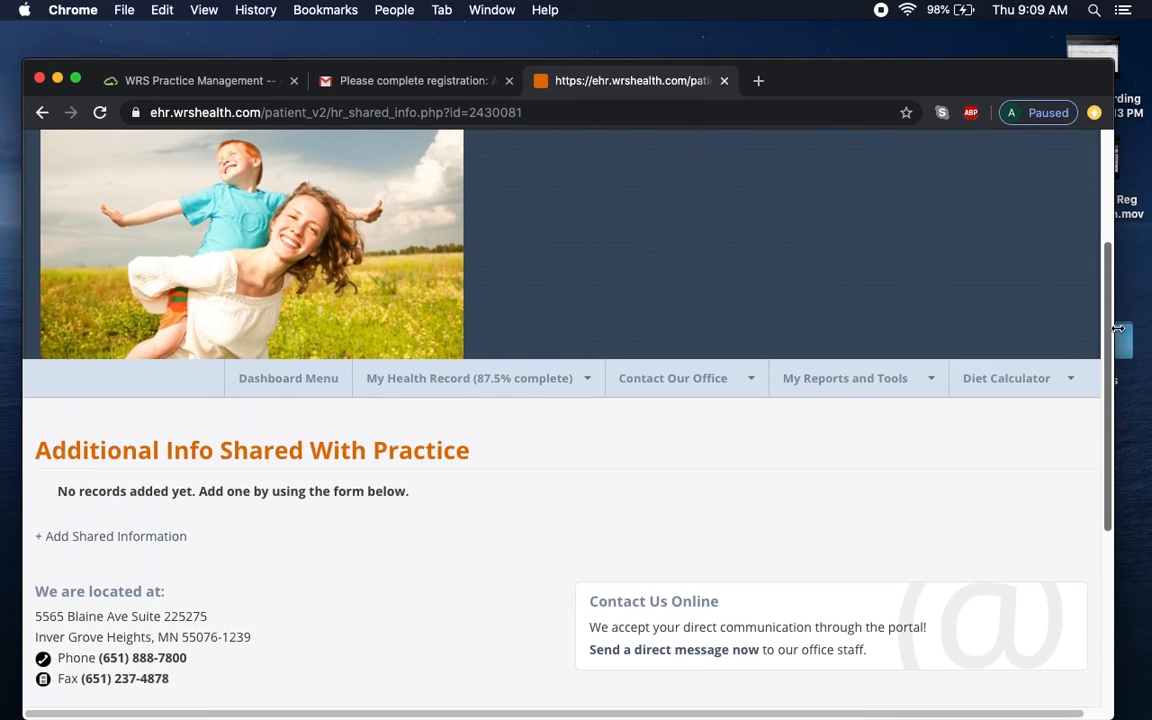
pyautogui.moveTo(728, 384)
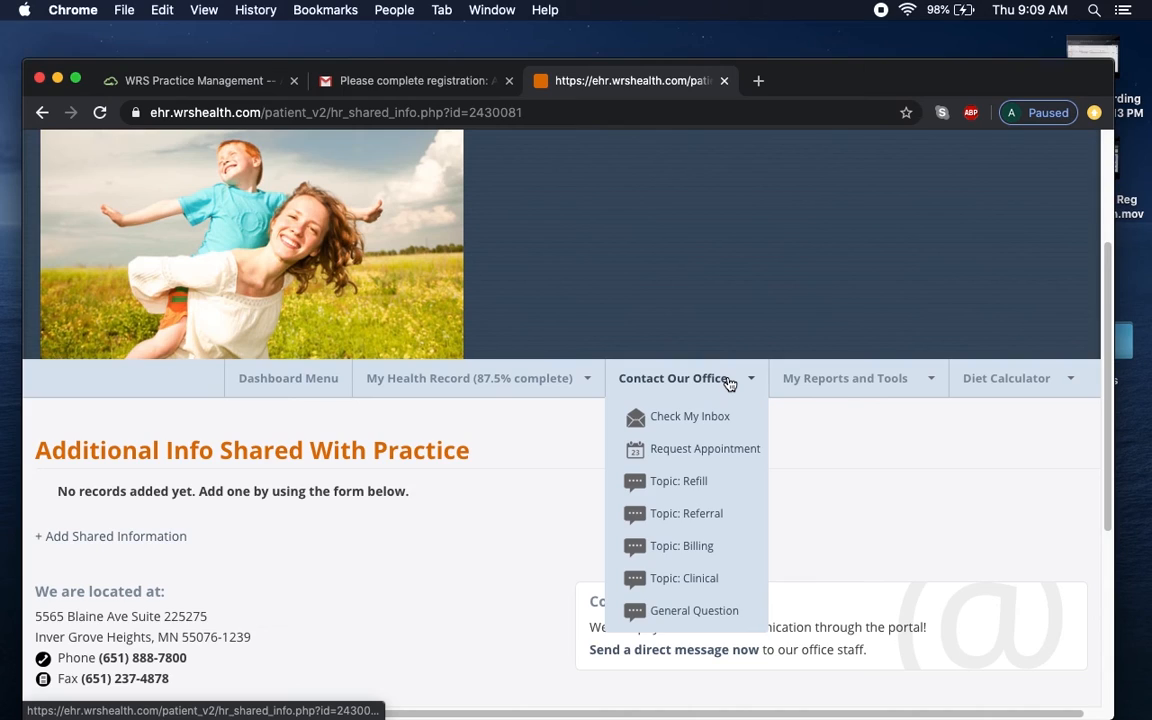
# Start a Clinical topic message to the office and choose the receiving doctor.
pyautogui.click(715, 589)
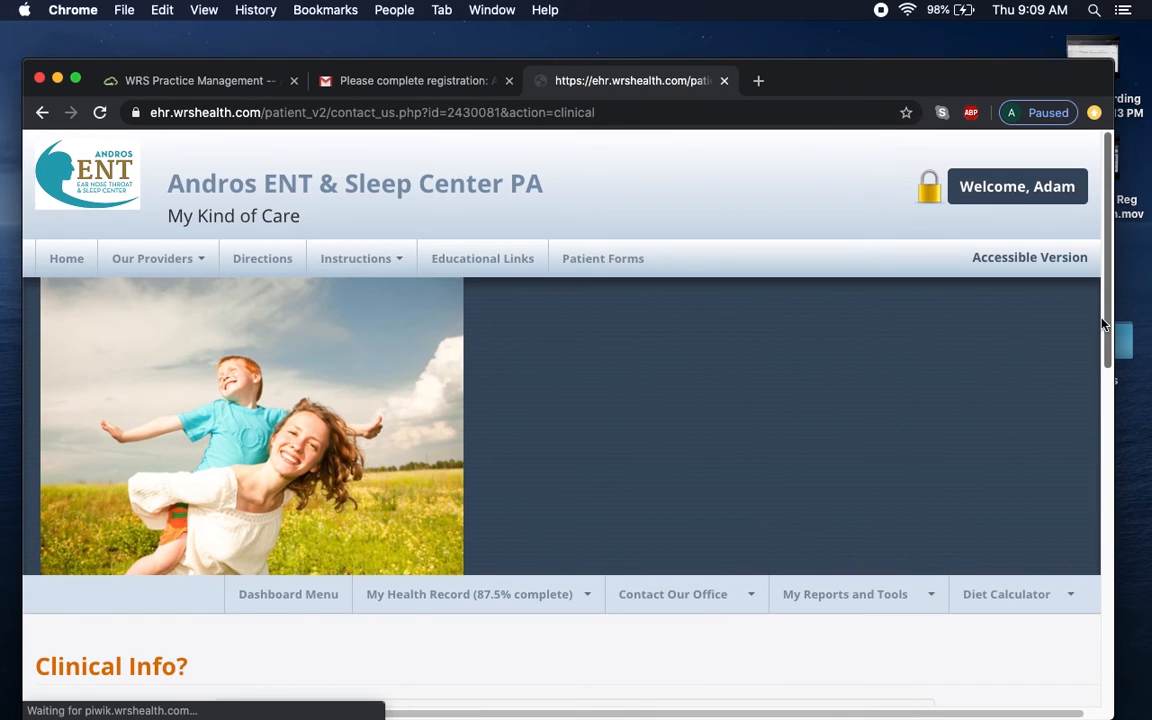
pyautogui.scroll(-5, 1108, 347)
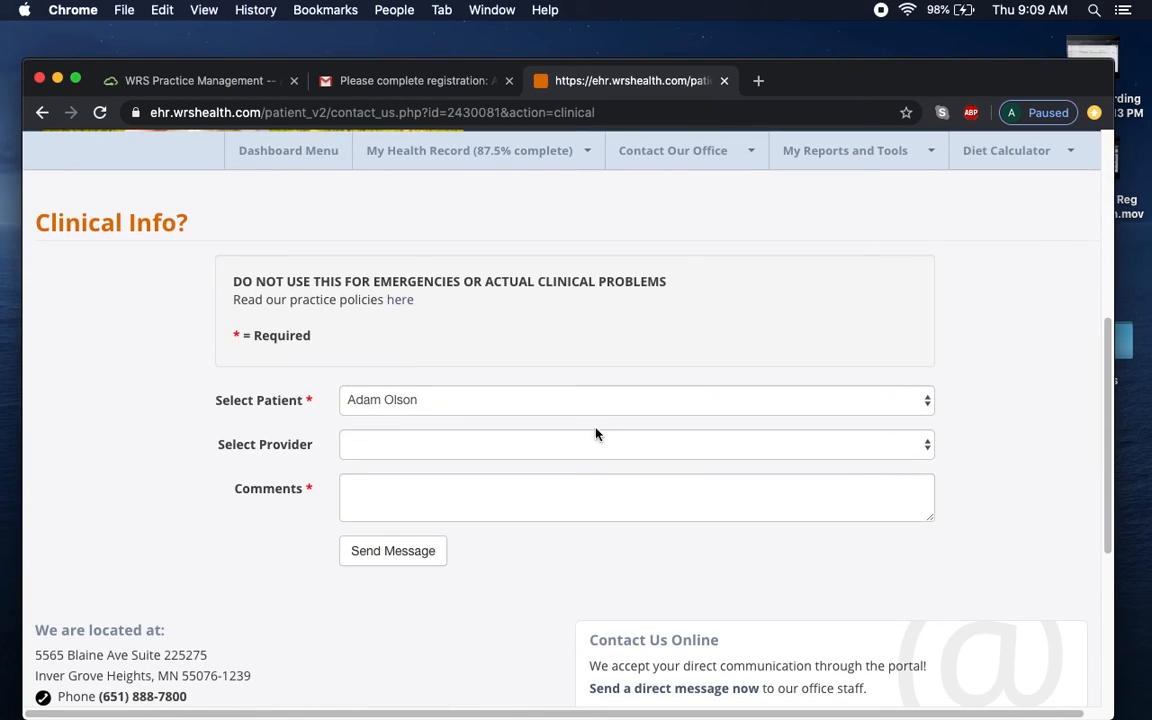
pyautogui.click(545, 445)
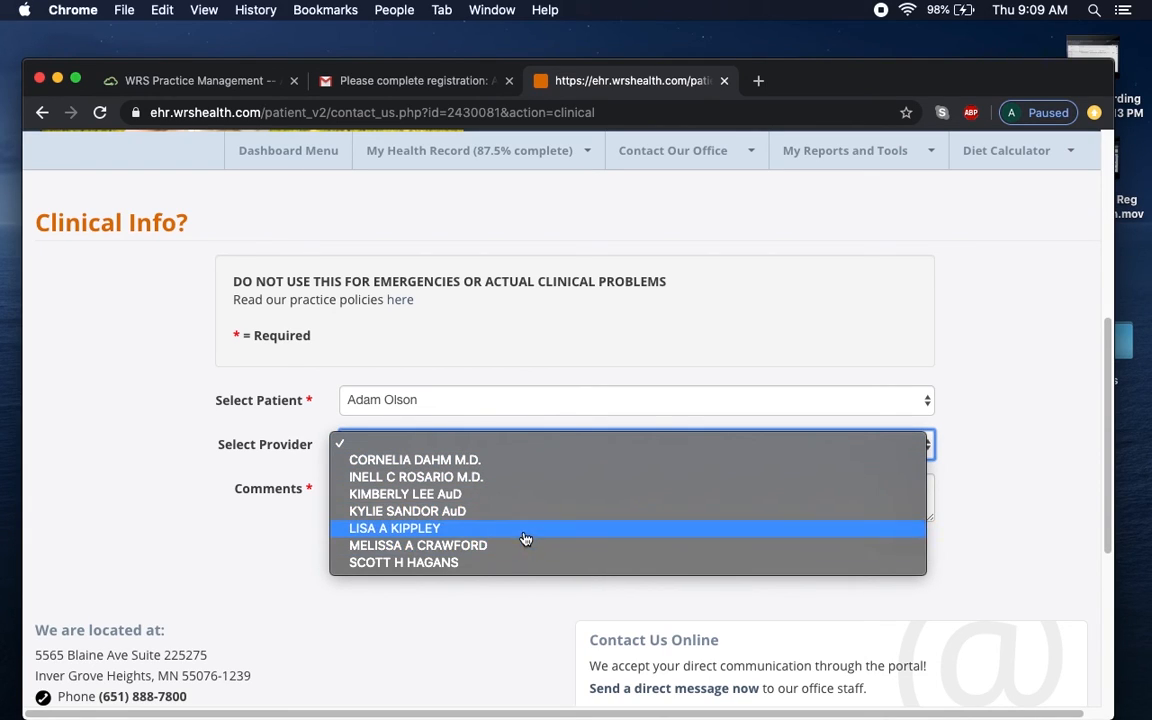
pyautogui.click(532, 480)
# Draft a comment asking if Lisinopril medication could cause chest pain, then clear it.
pyautogui.click(523, 490)
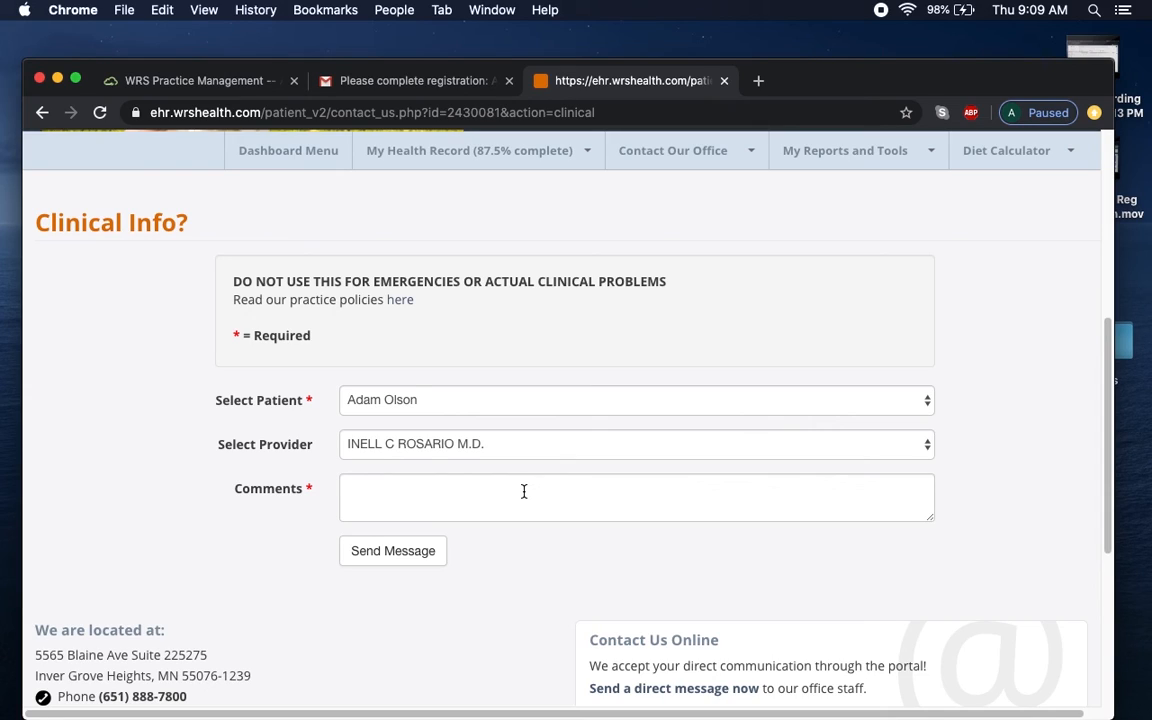
pyautogui.write('Lisinopril medicaiton')
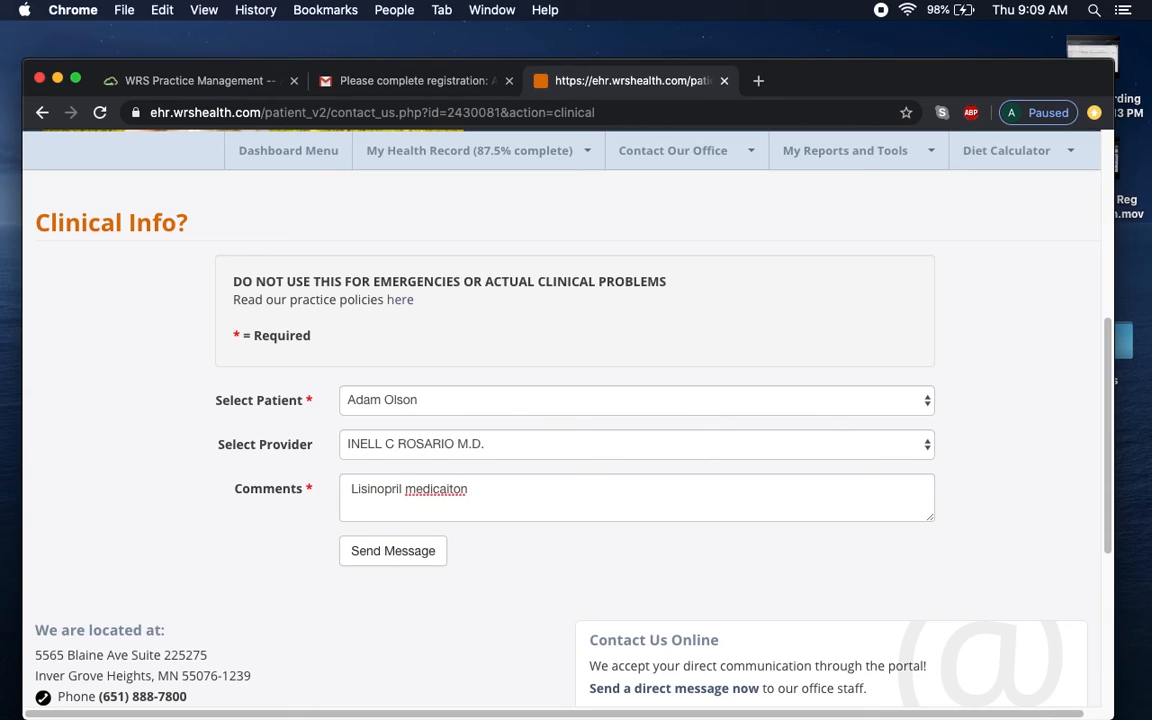
pyautogui.press('BackSpace')
pyautogui.press('BackSpace')
pyautogui.press('BackSpace')
pyautogui.press('BackSpace')
pyautogui.press('BackSpace')
pyautogui.write('tion is gl')
pyautogui.press('BackSpace')
pyautogui.write('pos')
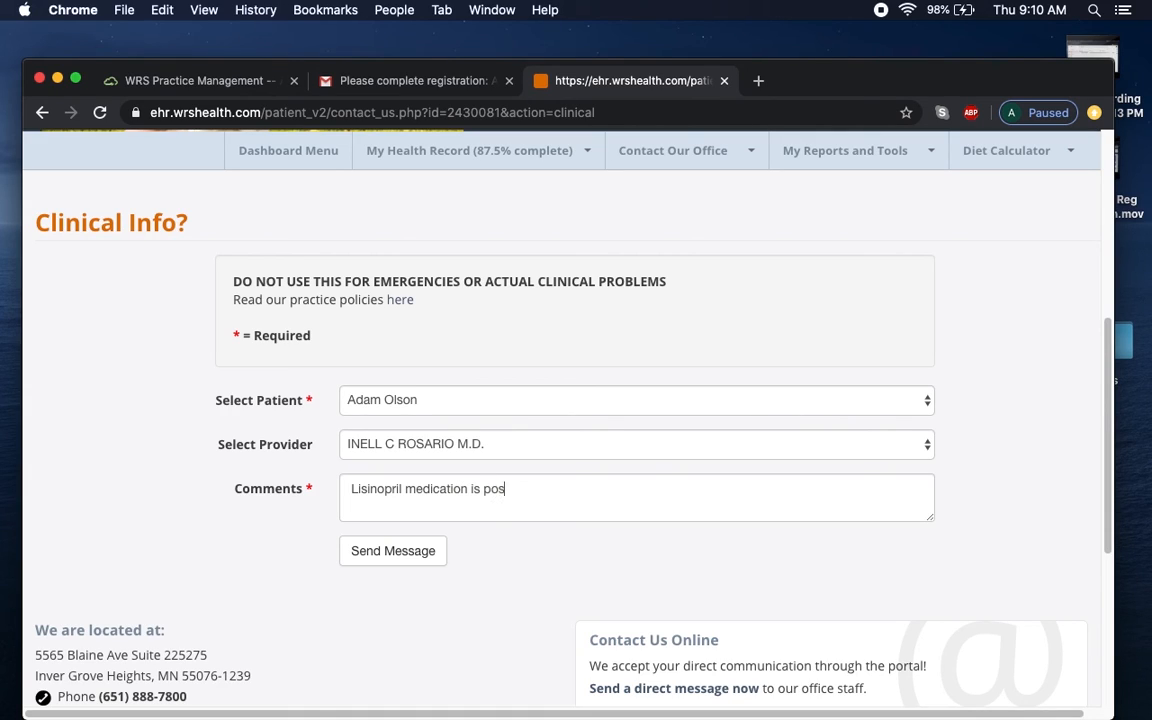
pyautogui.write('sibly giving me chest pain. ')
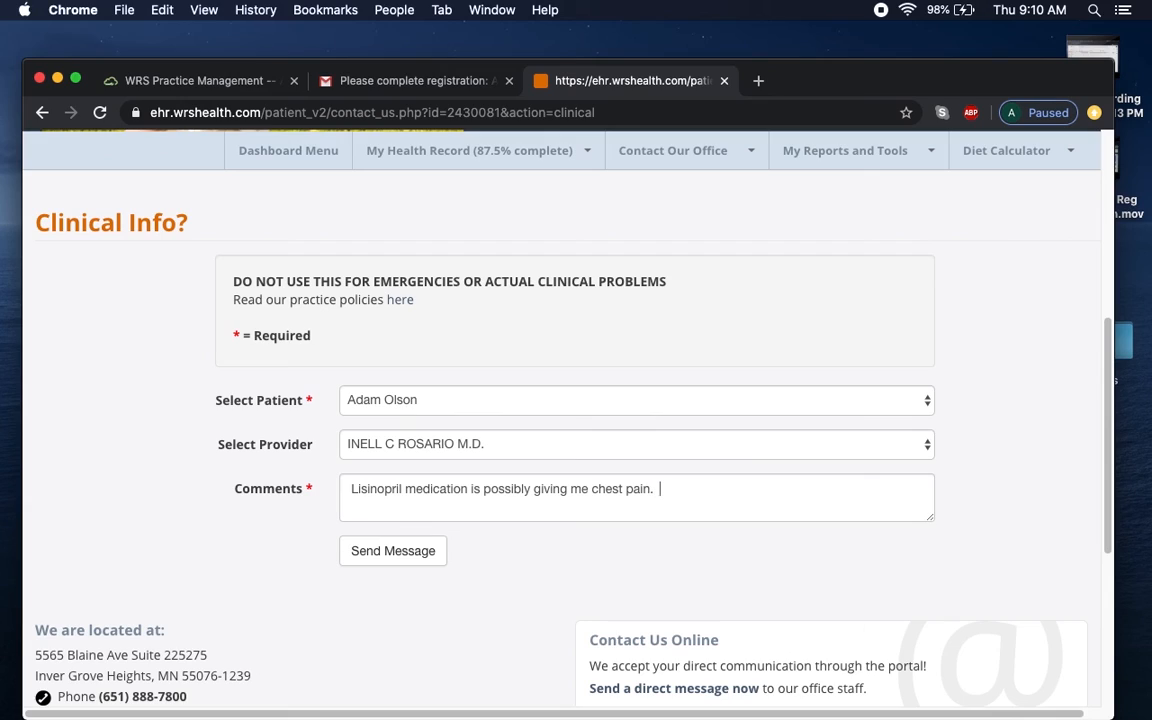
pyautogui.write(' Is that possible?')
pyautogui.moveTo(797, 499); pyautogui.dragTo(296, 489)
pyautogui.press('BackSpace')
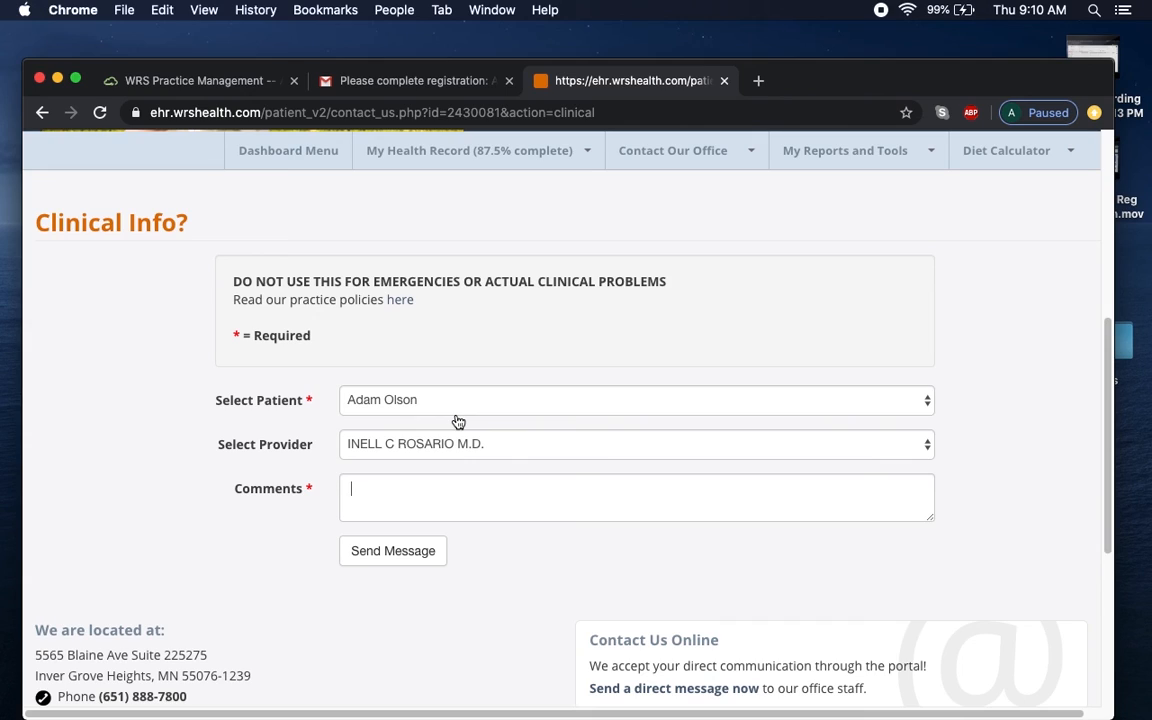
pyautogui.moveTo(757, 150)
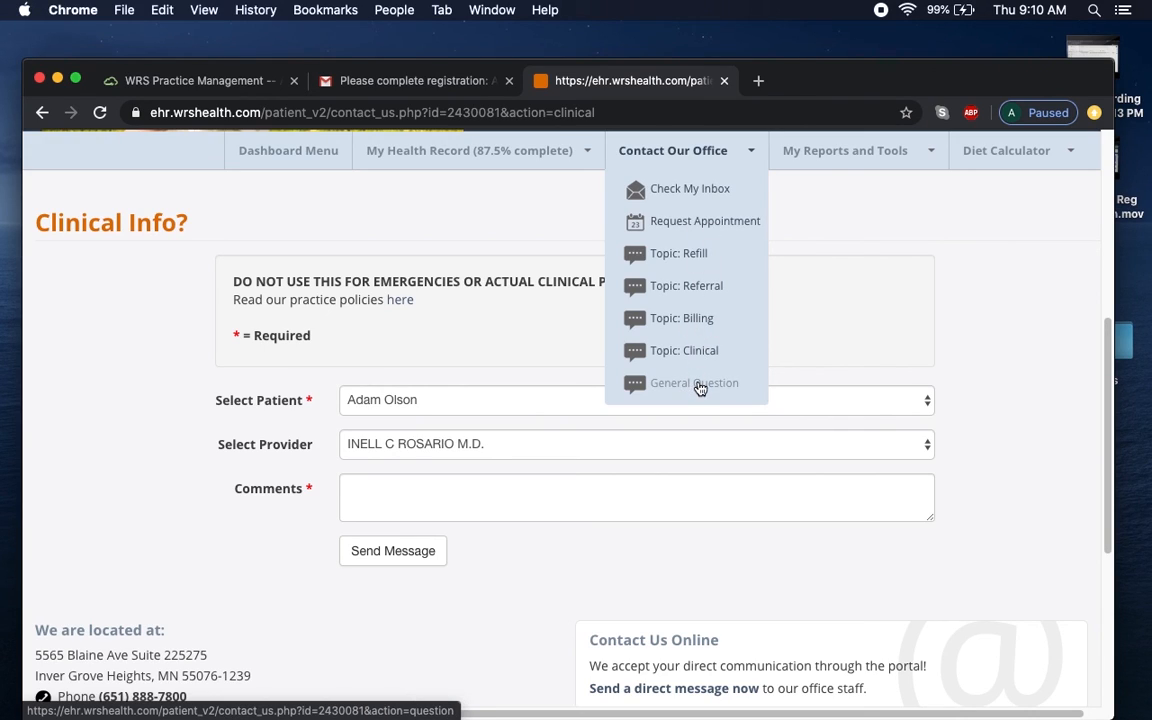
# Log out of the patient account from the Welcome menu, reaching Logout Successful.
pyautogui.click(740, 152)
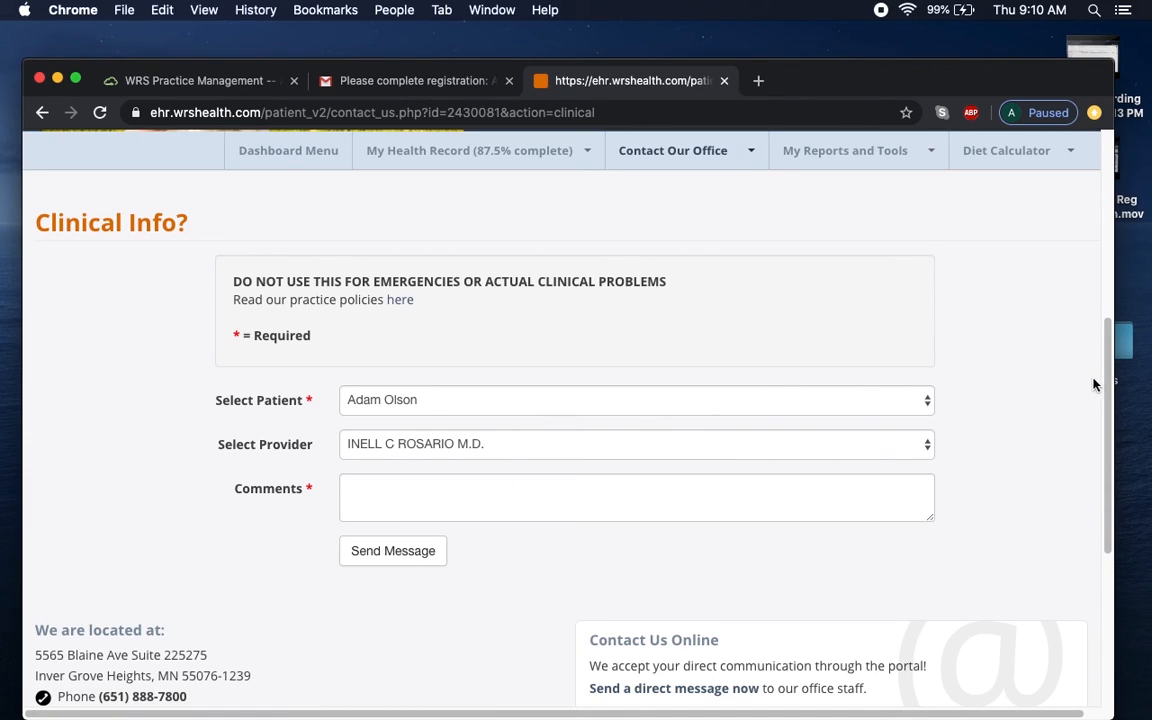
pyautogui.moveTo(1110, 383); pyautogui.dragTo(1138, 192)
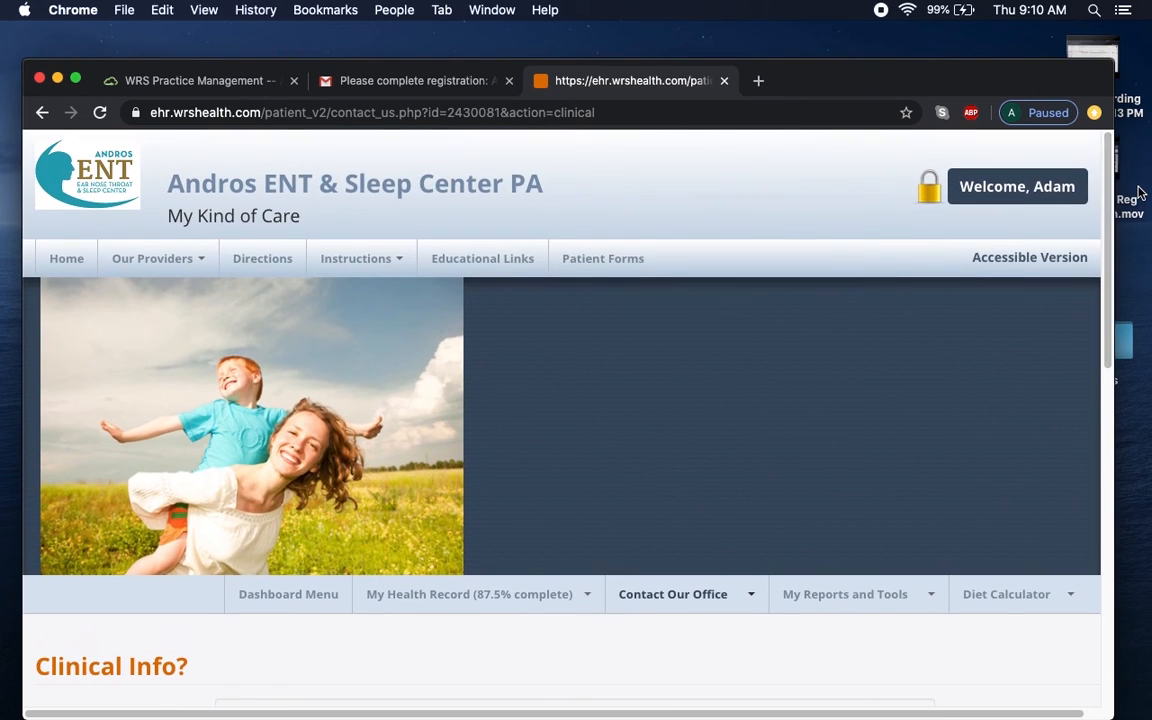
pyautogui.click(312, 113)
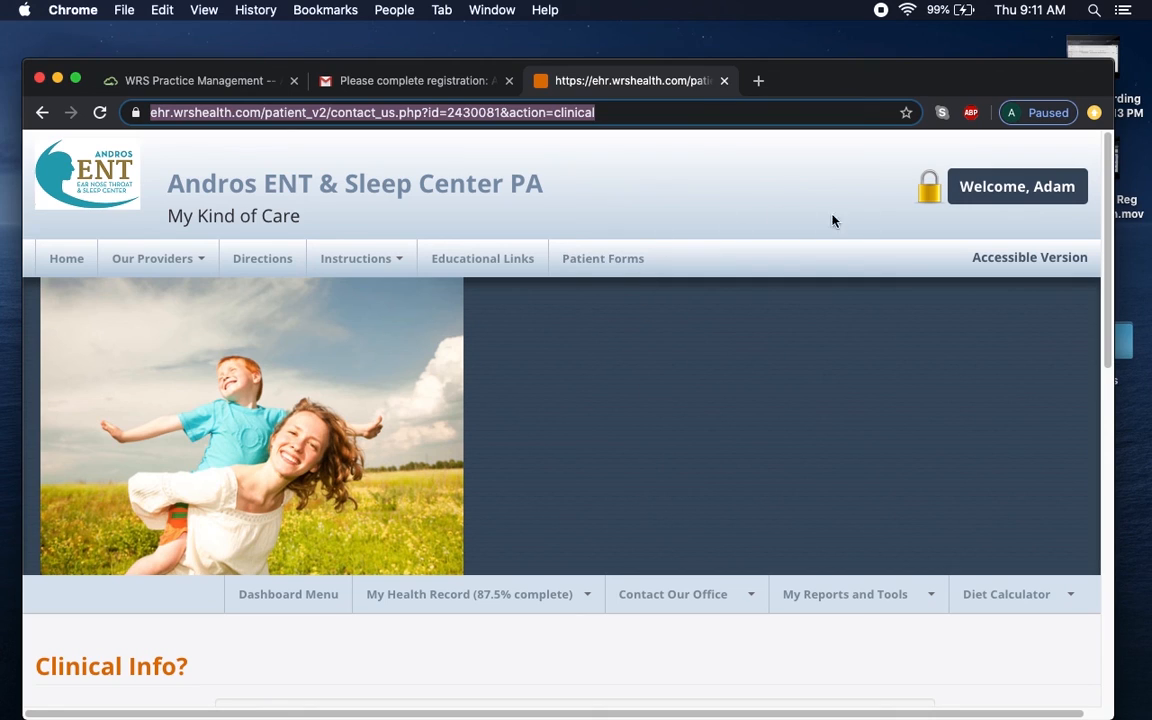
pyautogui.click(1064, 203)
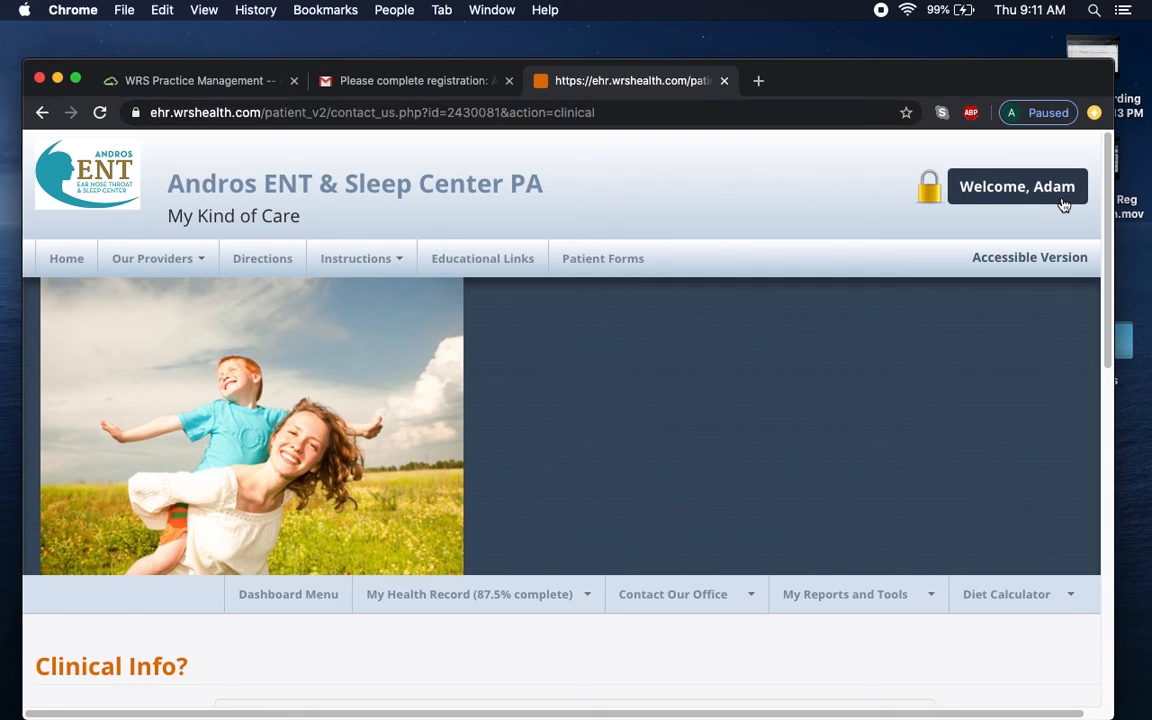
pyautogui.click(951, 221)
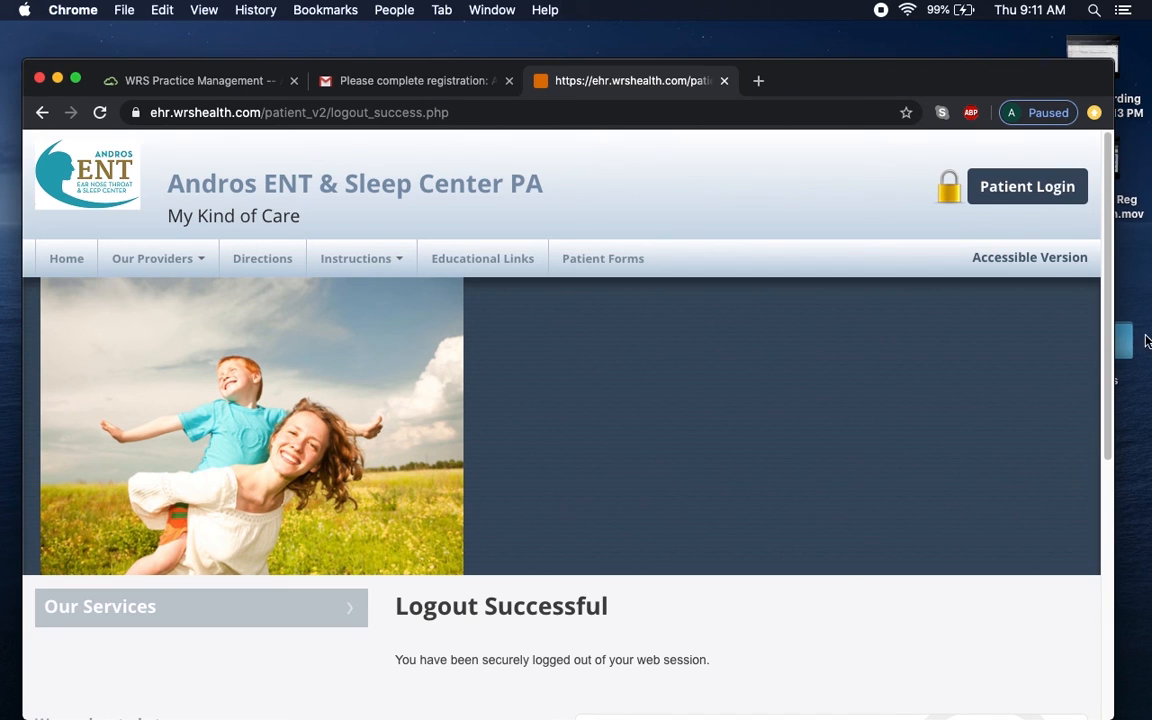
pyautogui.moveTo(1106, 345); pyautogui.dragTo(1107, 487)
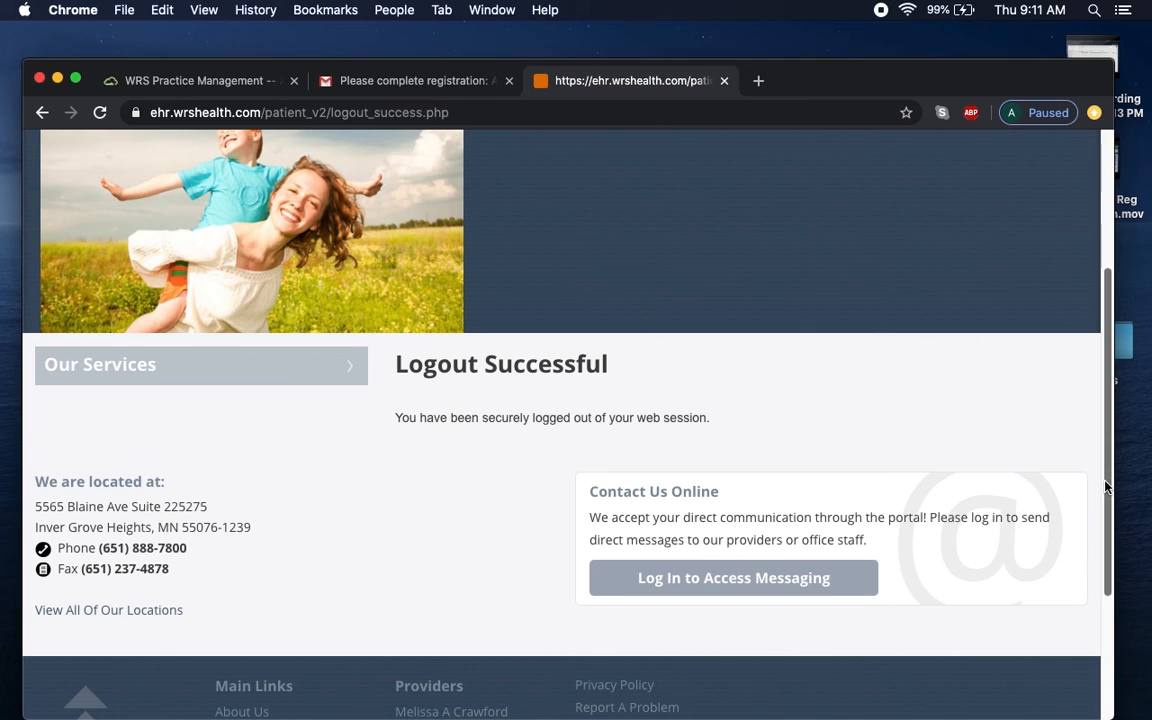
pyautogui.moveTo(1107, 487); pyautogui.dragTo(1109, 464)
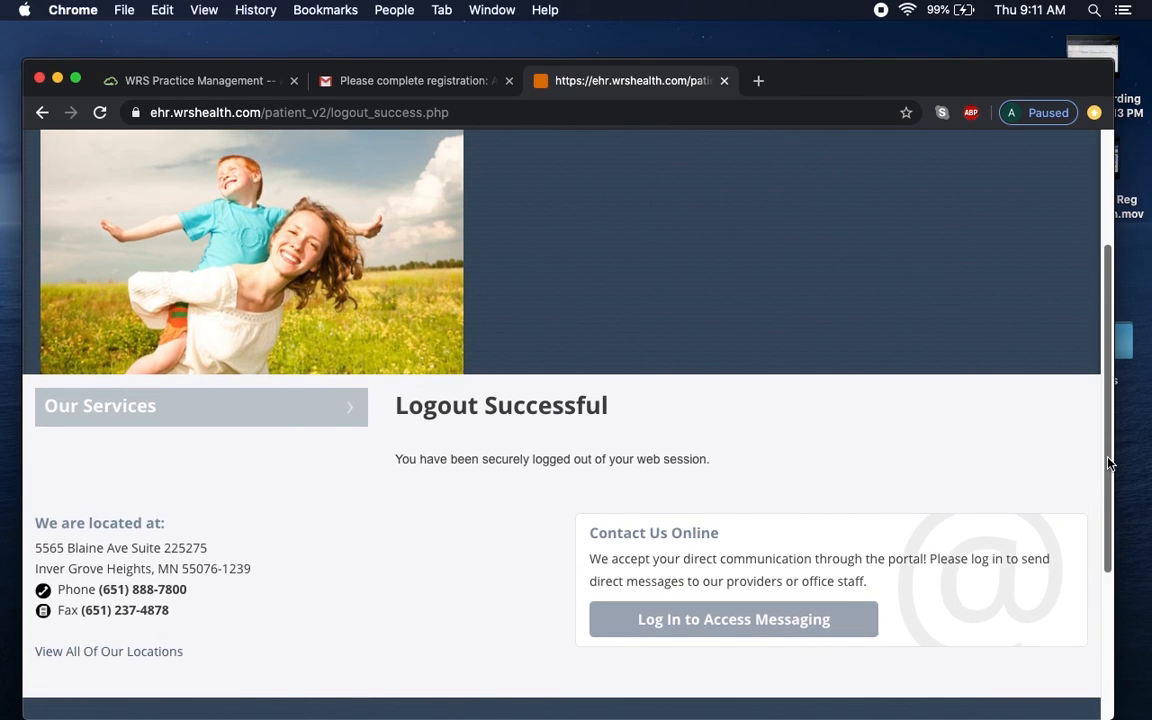